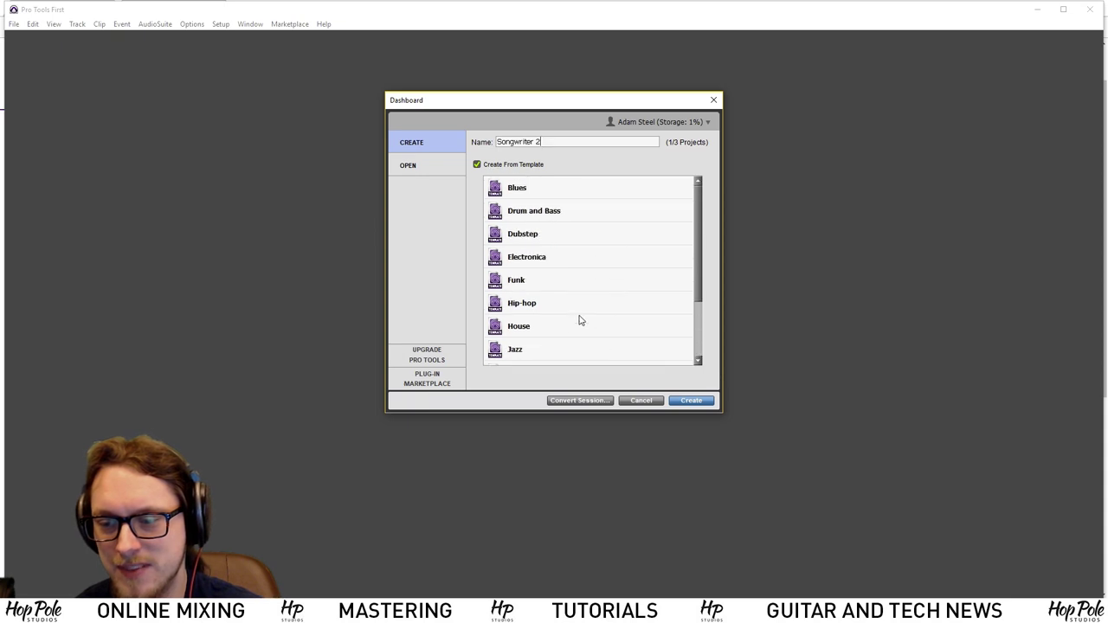
Create the project Songwriter 2 from the Songwriter template and decline saving a detailed session report
scroll(583, 316, "down", 2)
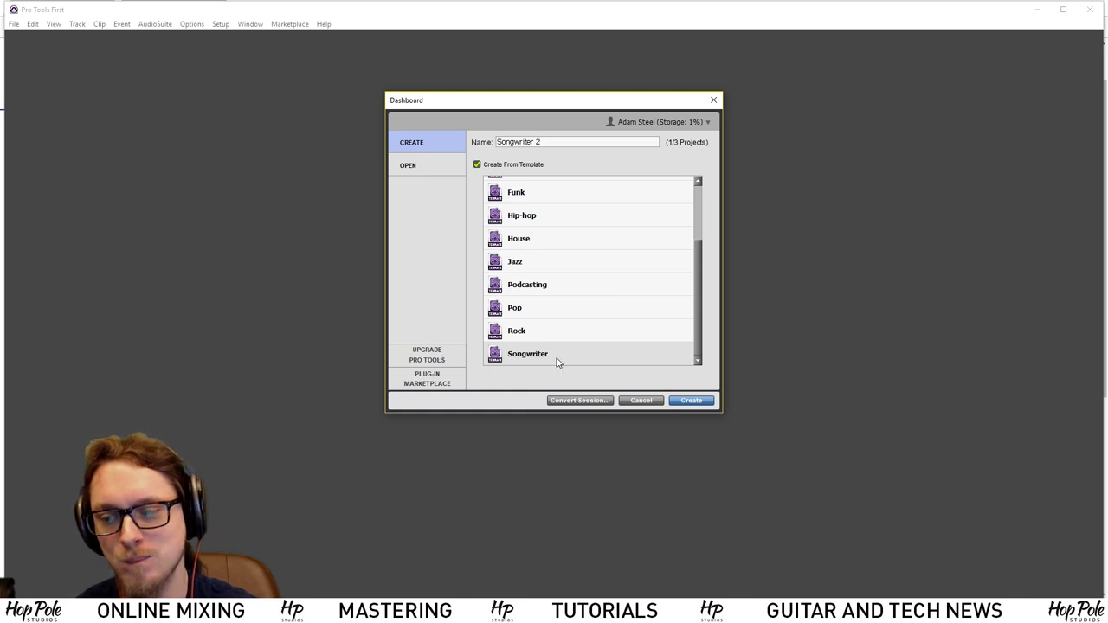
scroll(559, 360, "up", 2)
scroll(562, 347, "down", 2)
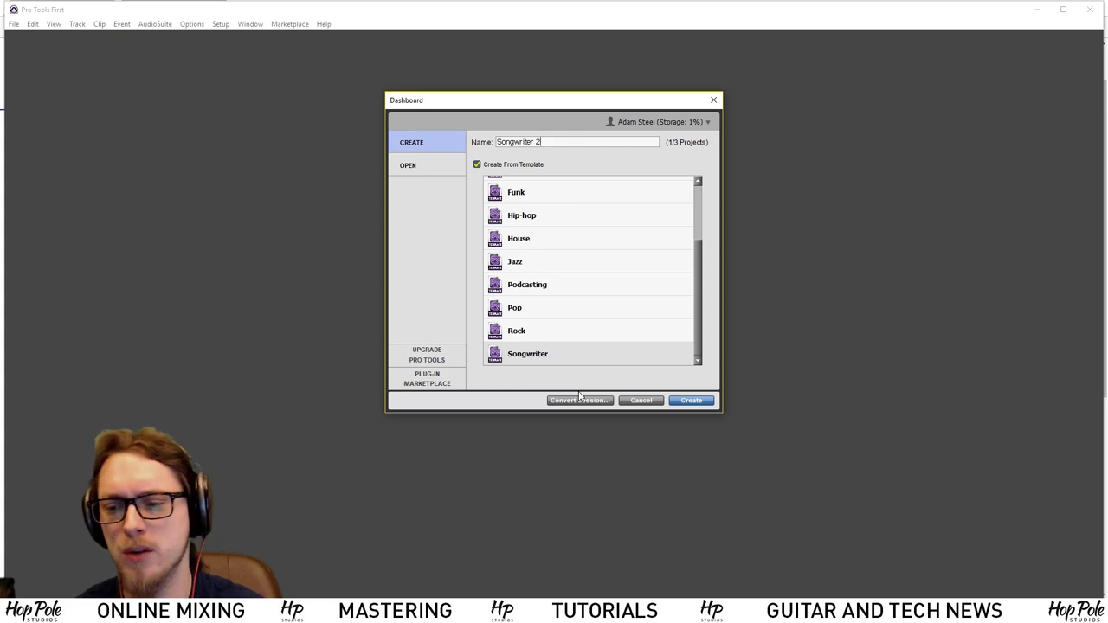
left_click(694, 401)
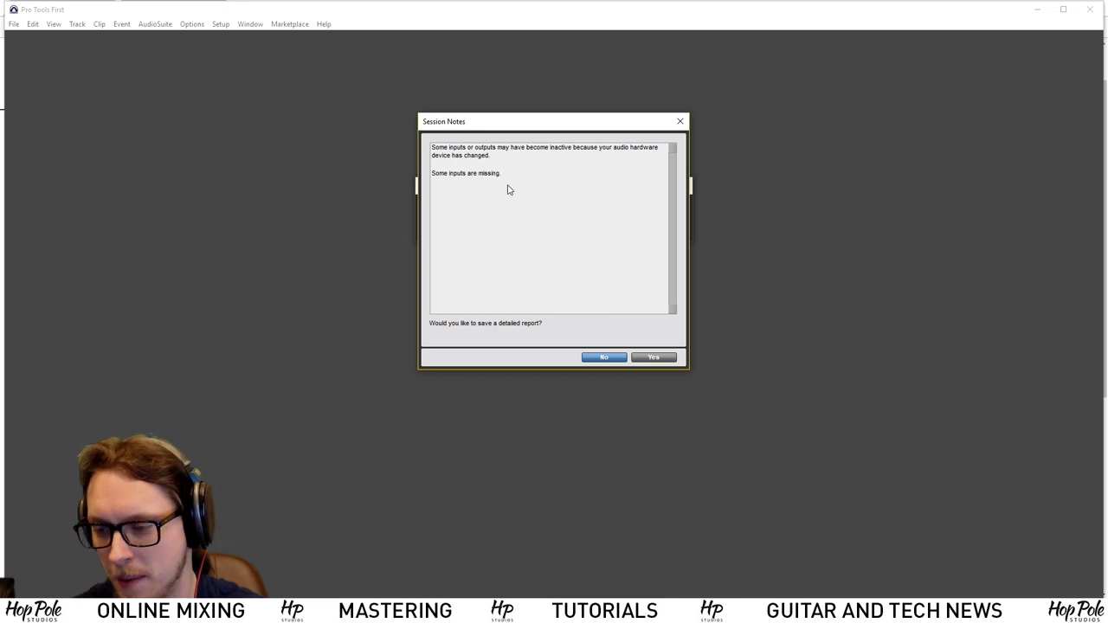
left_click(598, 361)
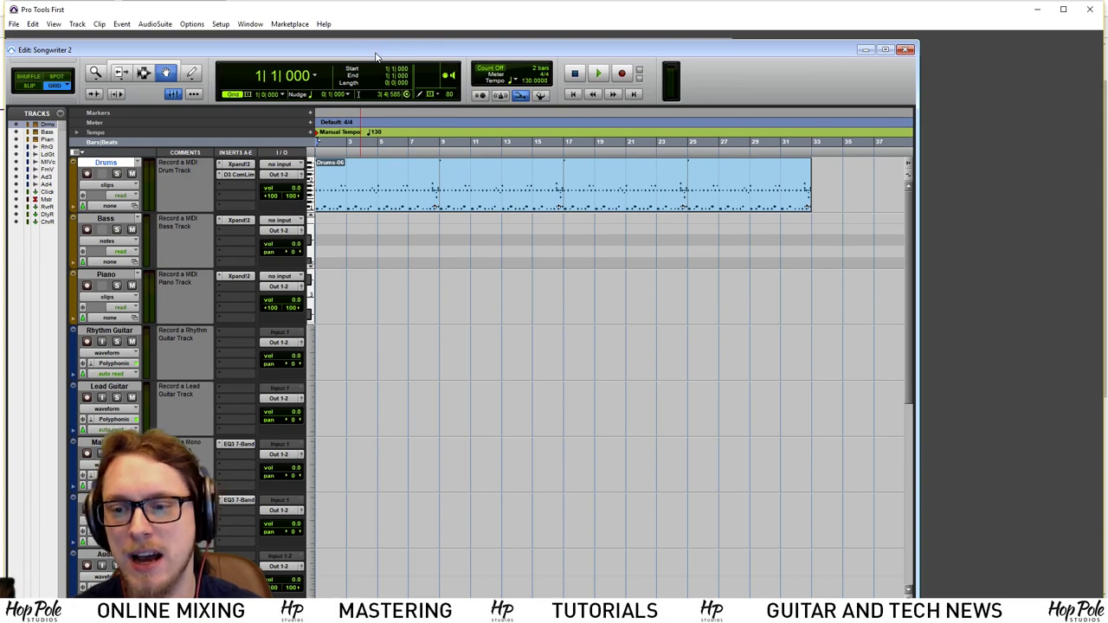
Show the Mix window alongside the Edit window, reposition the Edit window and bring the Mix window to the front
left_click_drag(397, 50, 767, 44)
key("ctrl+equal")
left_click_drag(215, 55, 218, 46)
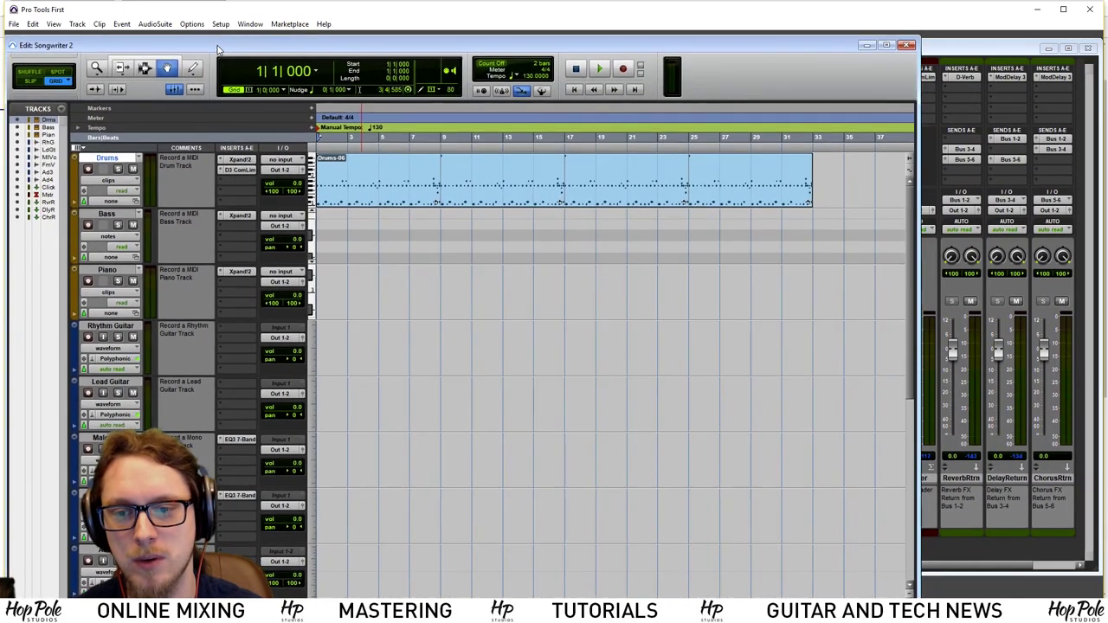
left_click(950, 50)
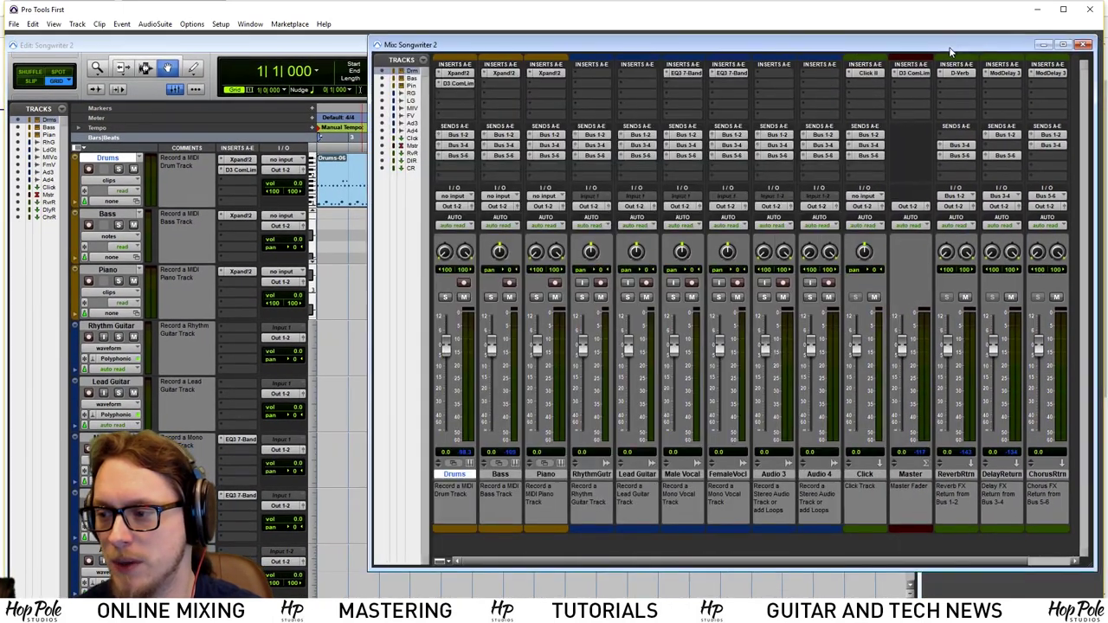
left_click_drag(949, 49, 952, 50)
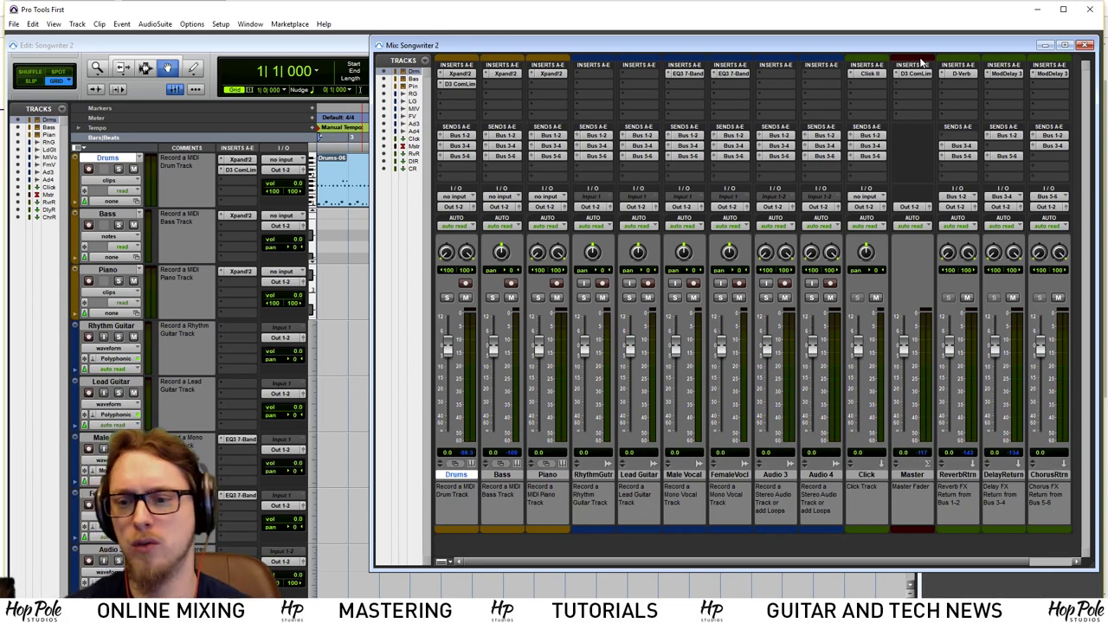
Switch to the Edit window and back to the Mix window, and widen the Mix window across the workspace
left_click(307, 43)
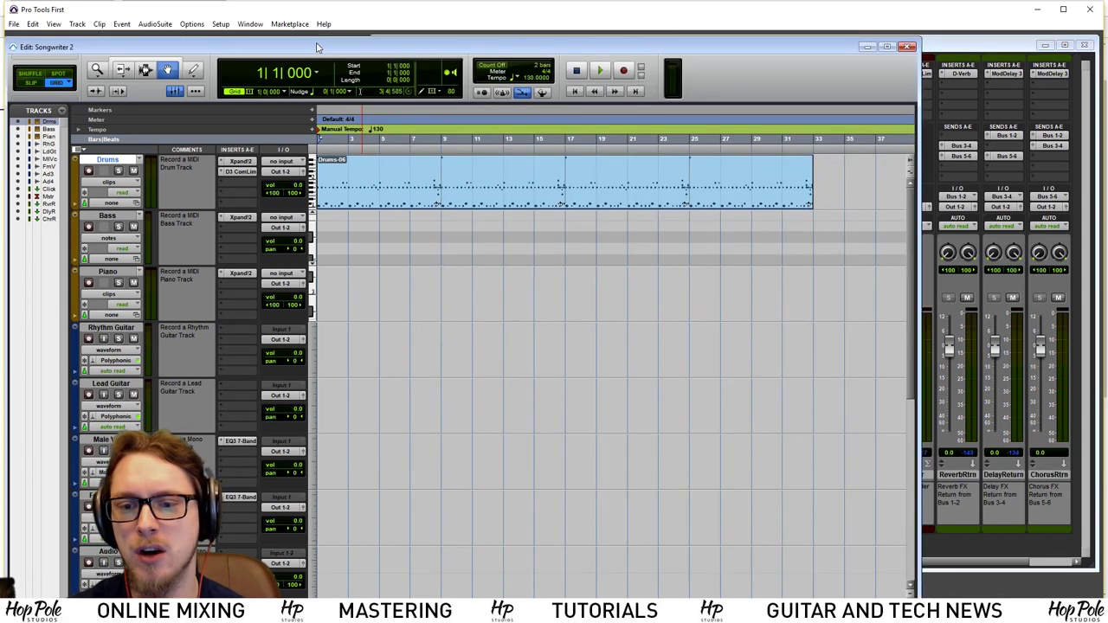
left_click_drag(317, 48, 319, 41)
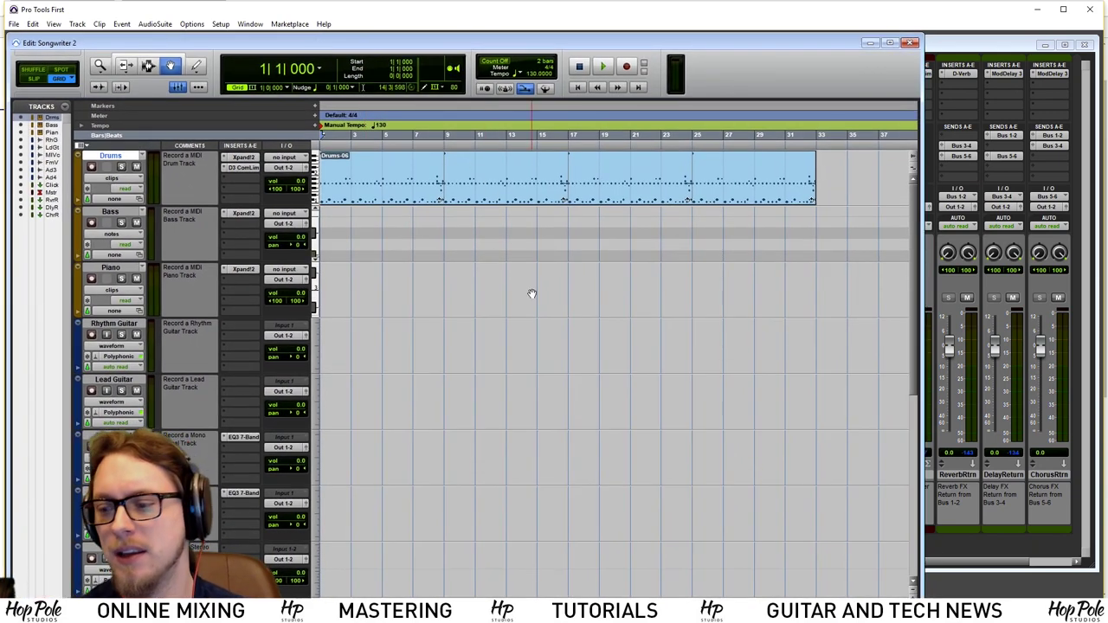
left_click(939, 52)
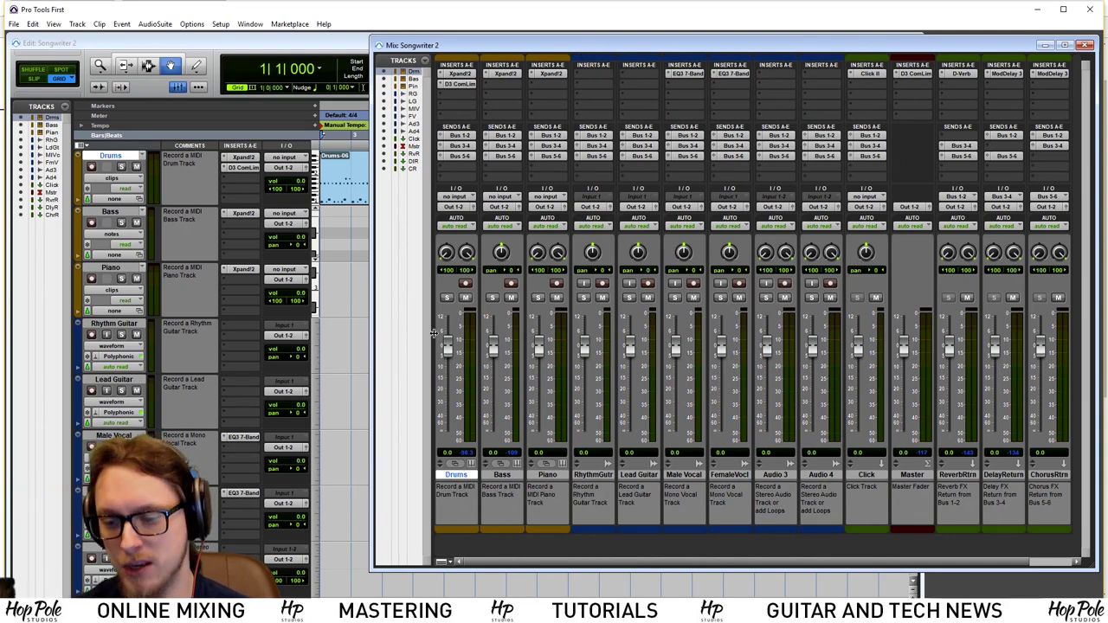
left_click_drag(370, 568, 21, 575)
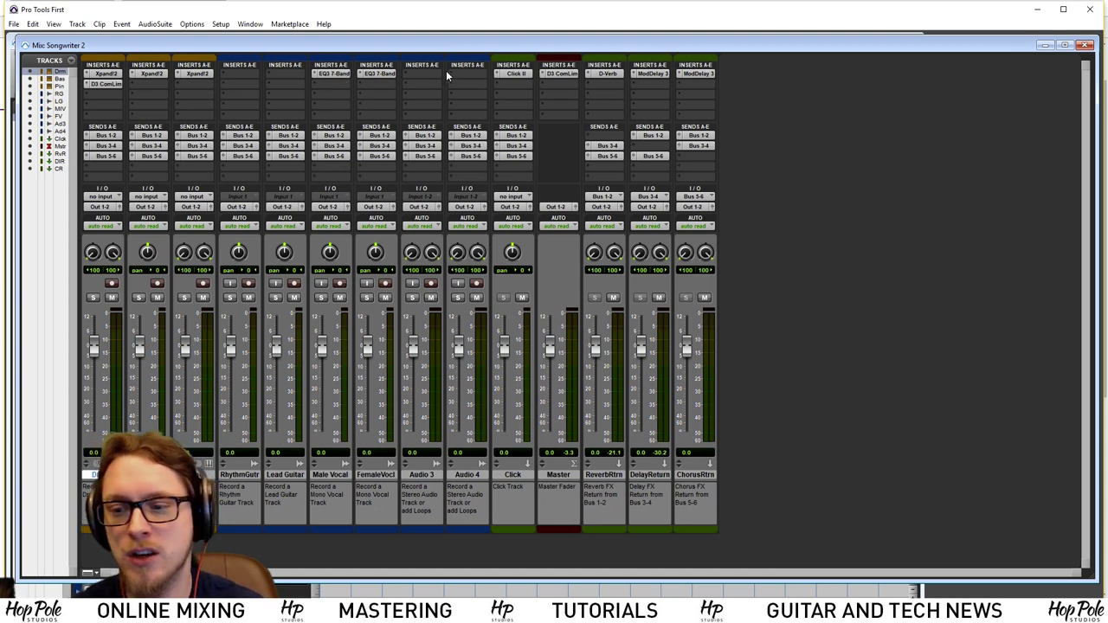
Examine the reverb, delay and chorus return channels and the Master channel in the mixer
left_click(611, 475)
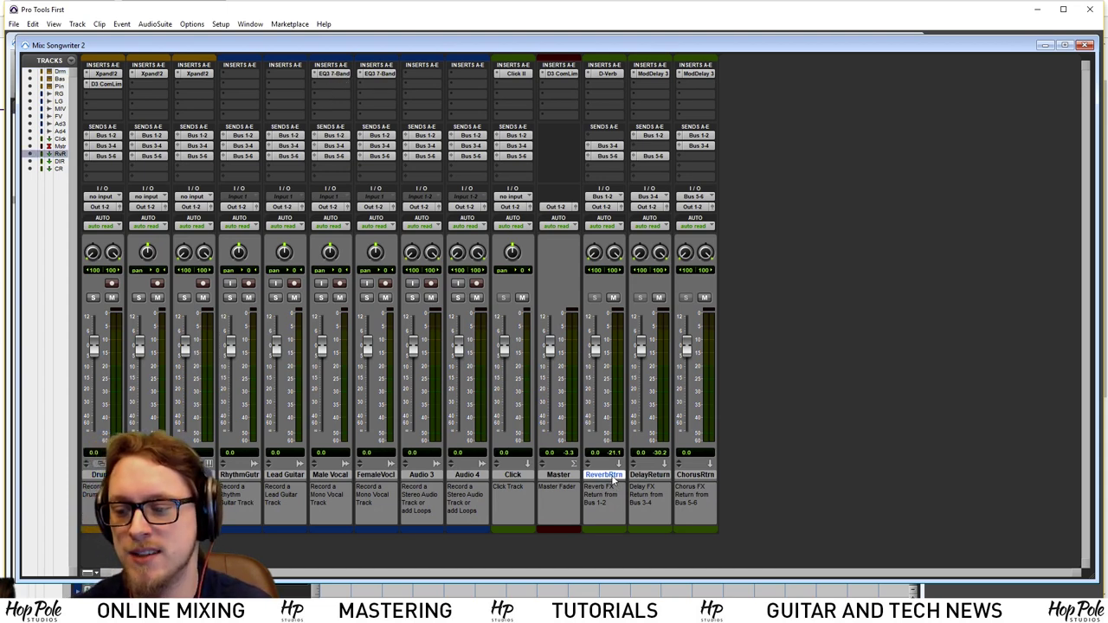
left_click(648, 476)
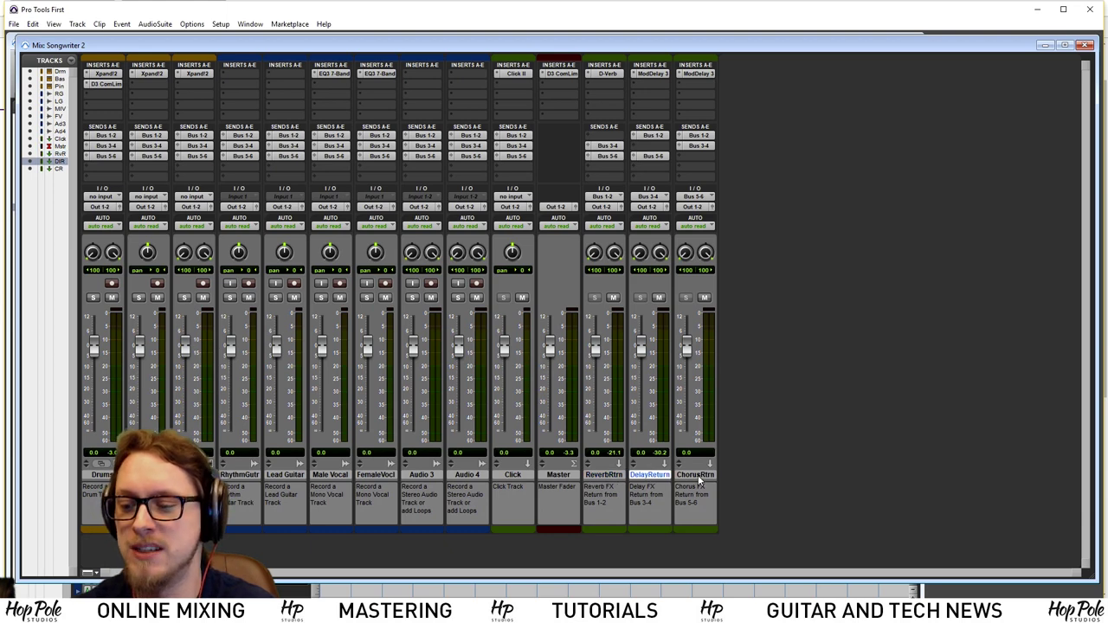
left_click(697, 474)
left_click(605, 476)
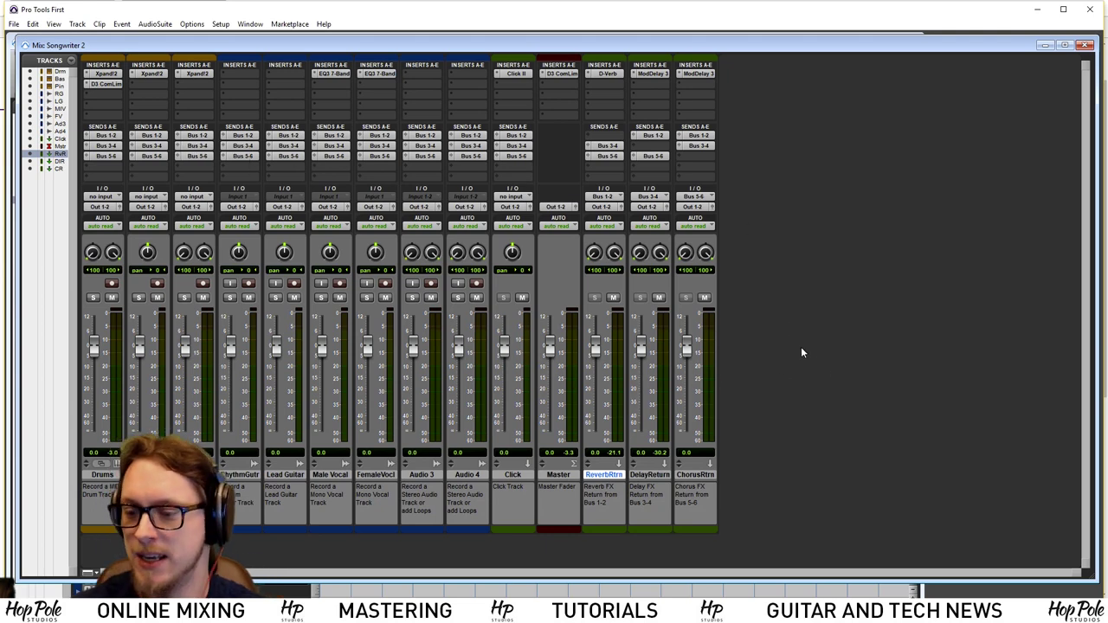
left_click(560, 491)
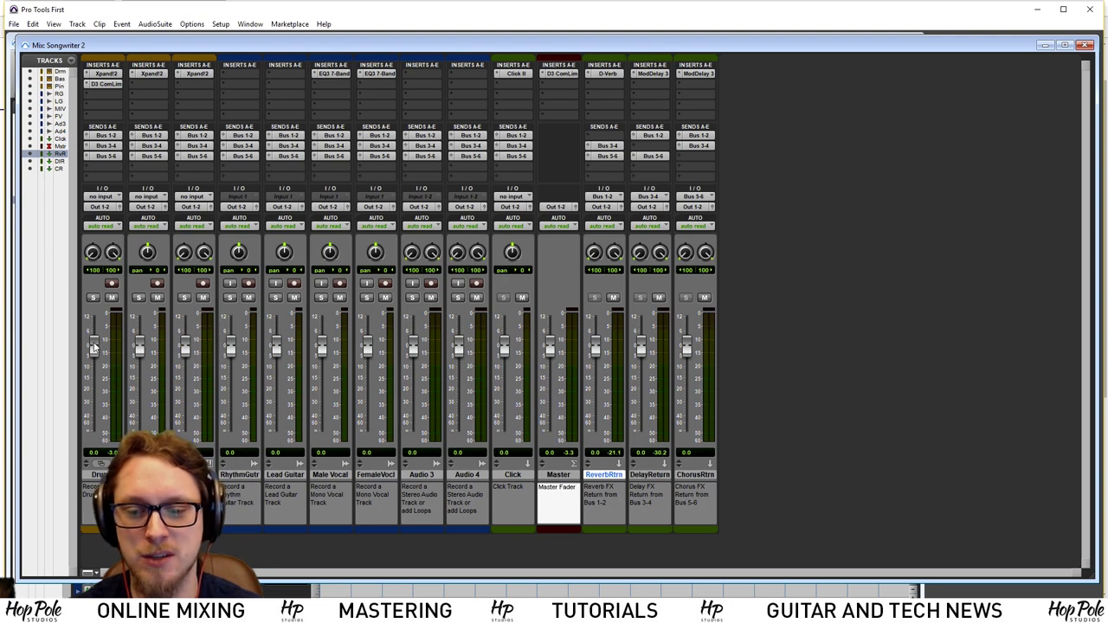
Lower the Drums fader to -6.2 dB and start playback from bar 2 in the Edit window
mouse_move(95, 347)
left_mouse_down()
mouse_move(94, 362)
mouse_move(94, 338)
mouse_move(93, 364)
left_mouse_up()
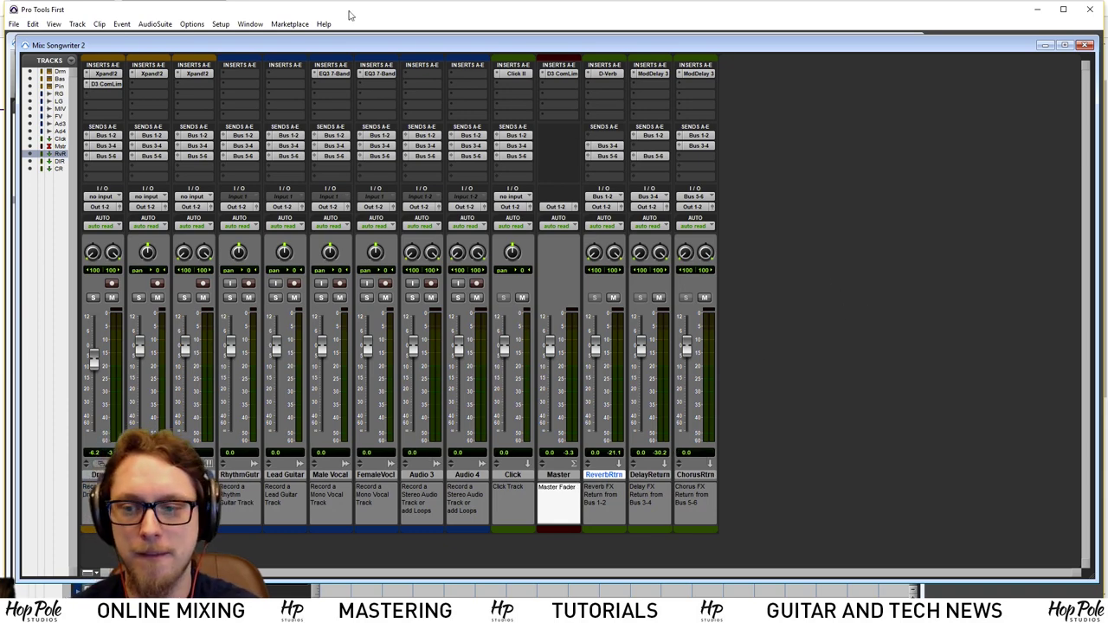
left_click_drag(293, 47, 641, 264)
left_click(340, 141)
key("space")
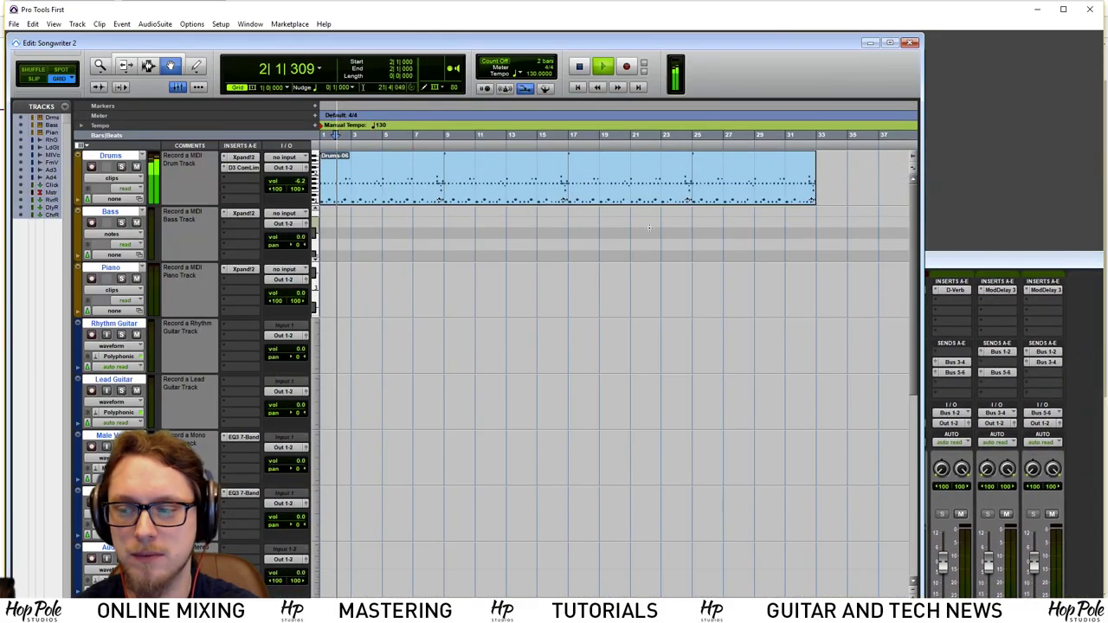
Bring the Mix window forward, try lower levels on the Drums fader during playback and return it to -6.2 dB
left_click_drag(942, 262, 591, 51)
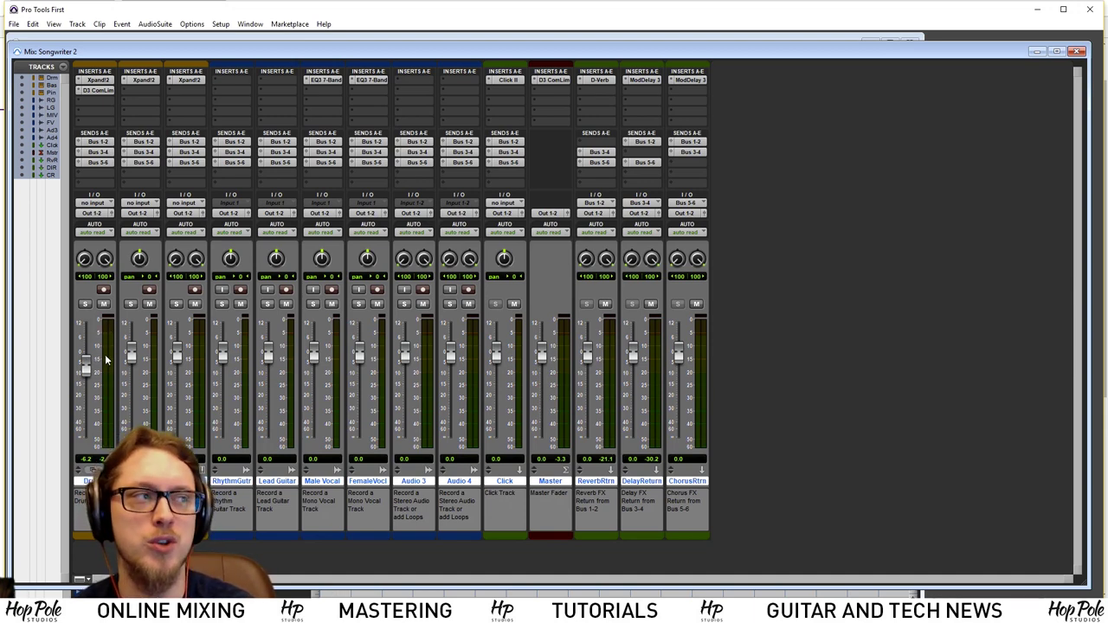
left_click_drag(95, 356, 85, 409)
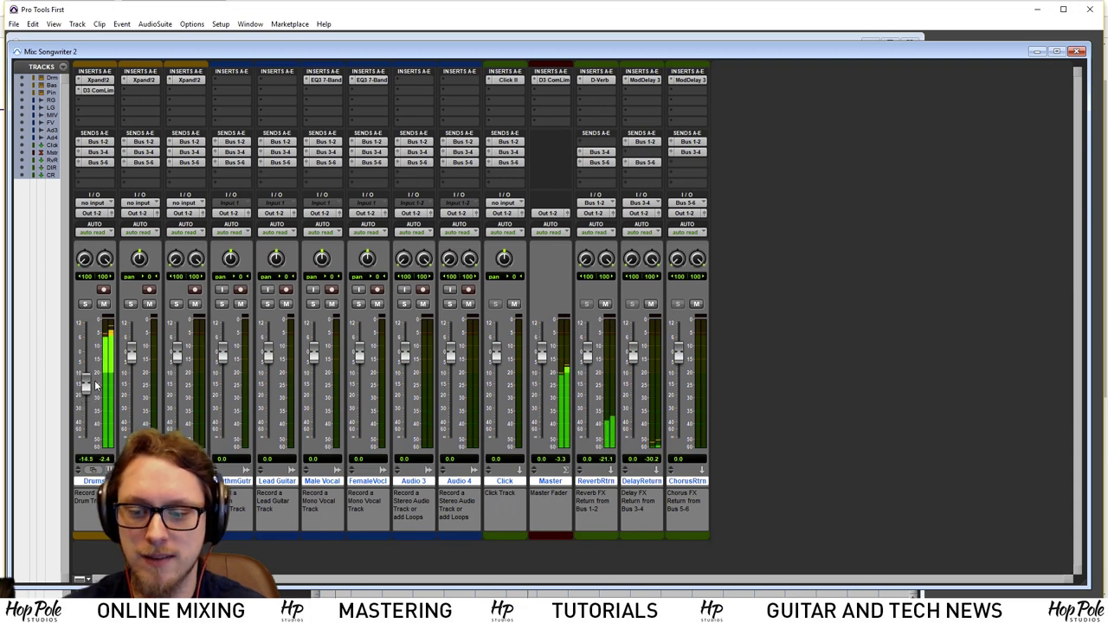
left_click_drag(87, 410, 104, 367)
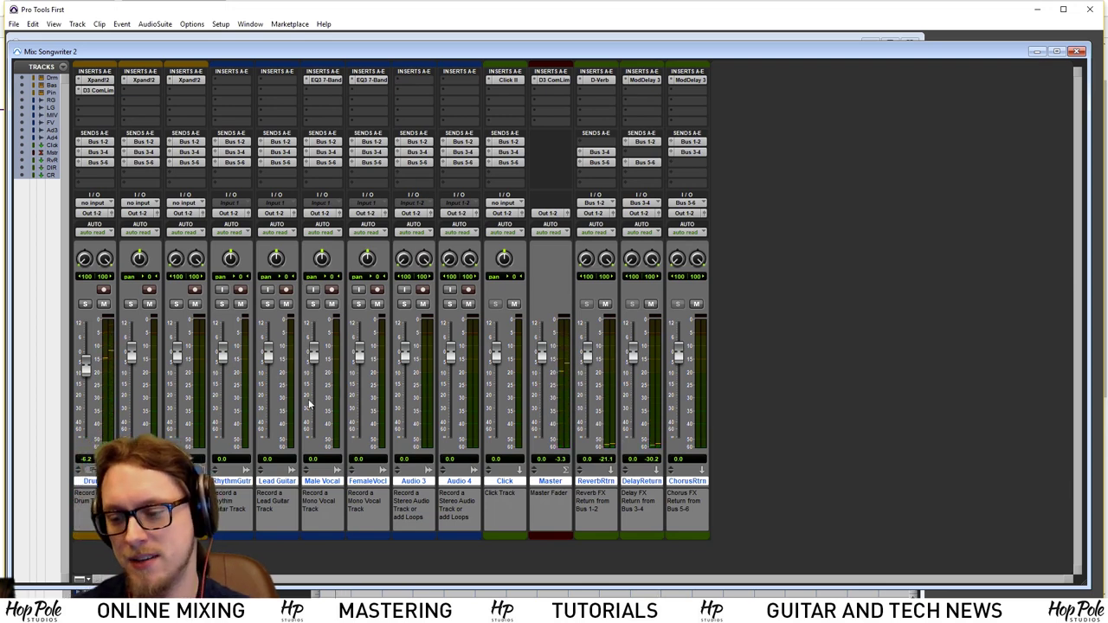
Bring the Edit window forward and look through its tracks from Drums down to the effect returns
left_click(505, 36)
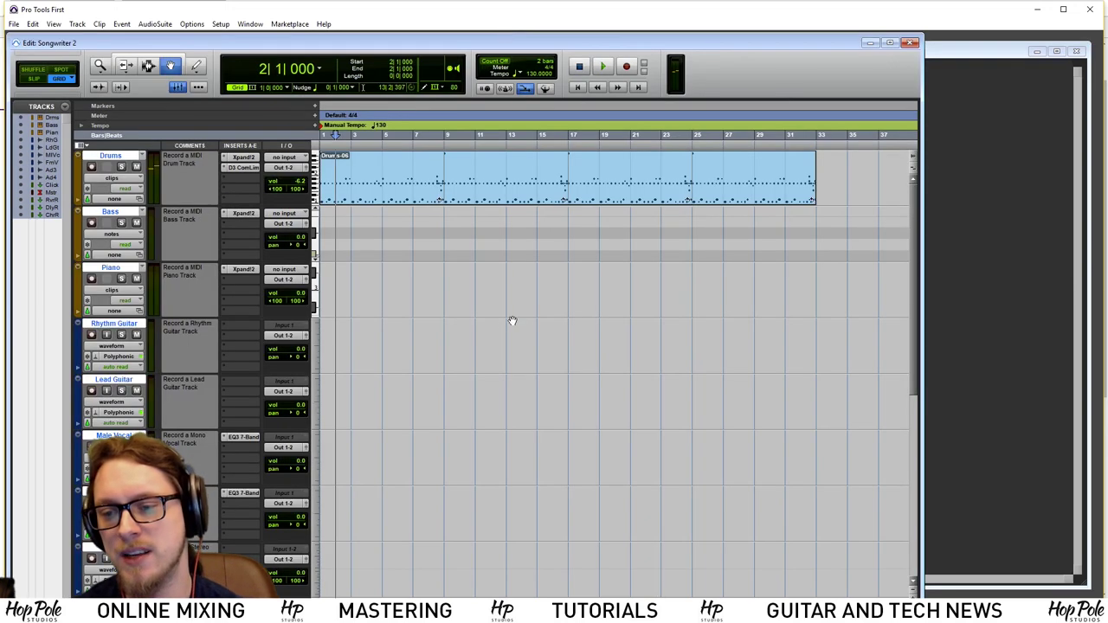
left_click(180, 183)
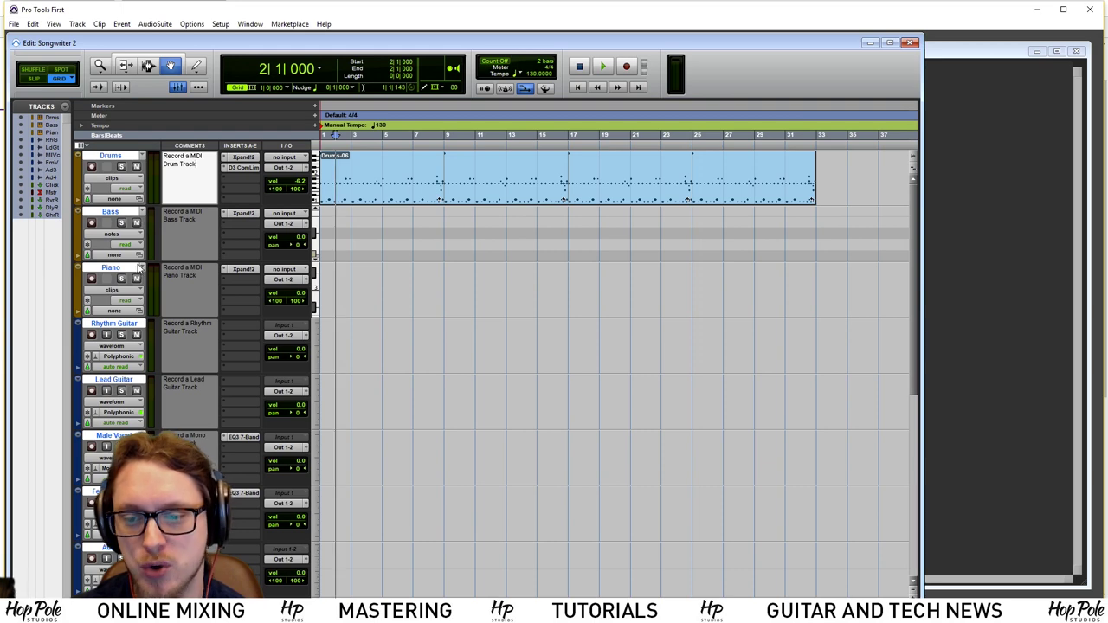
scroll(360, 346, "down", 1)
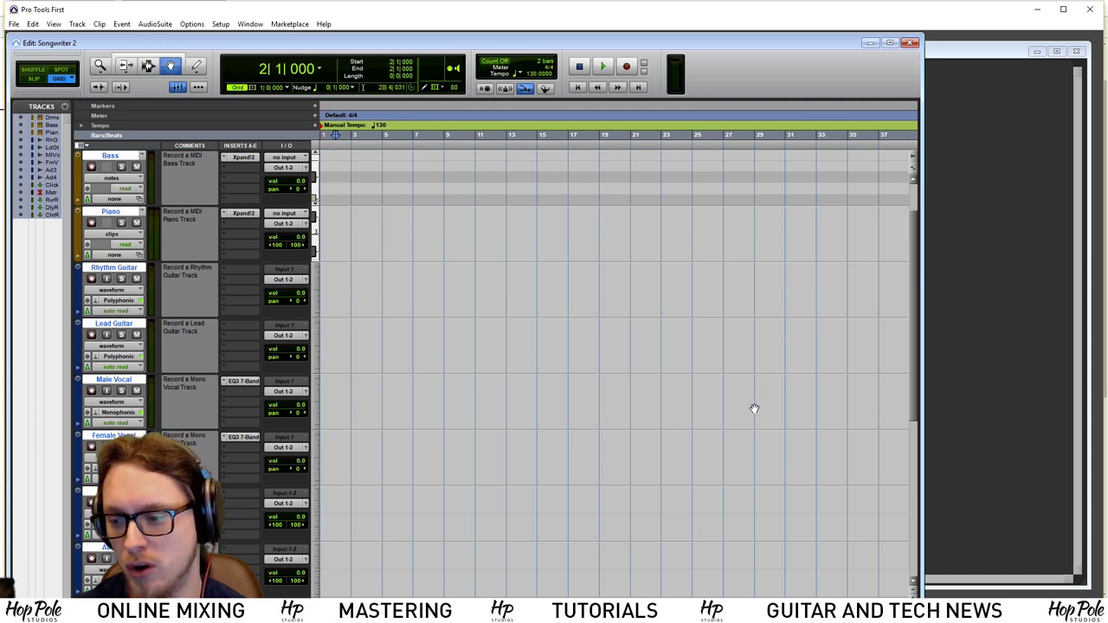
left_click_drag(914, 385, 889, 523)
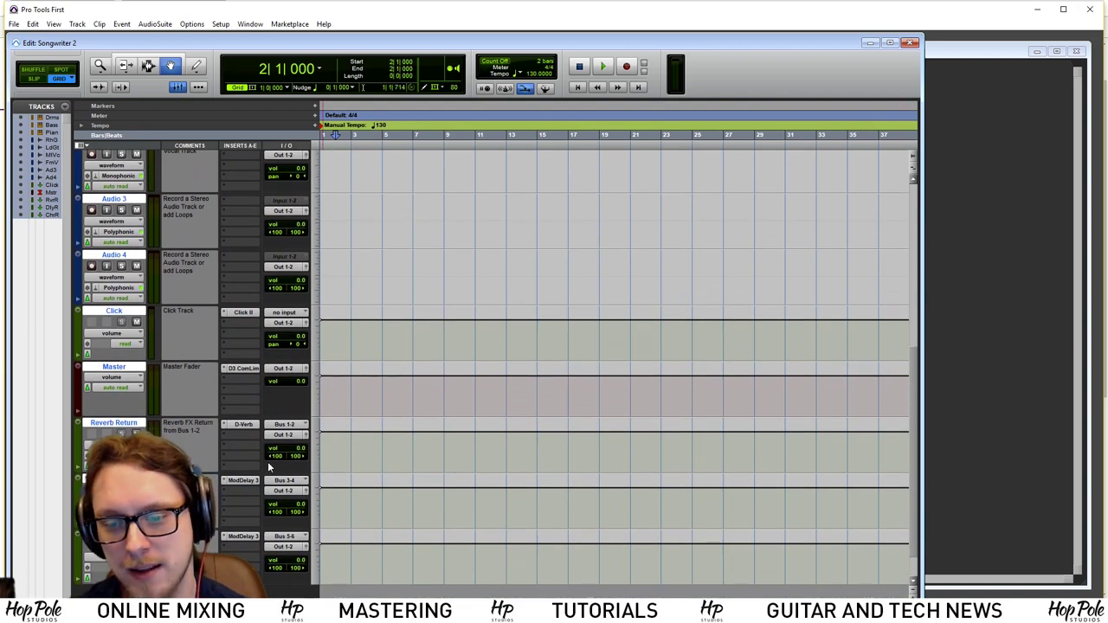
left_click_drag(911, 445, 886, 268)
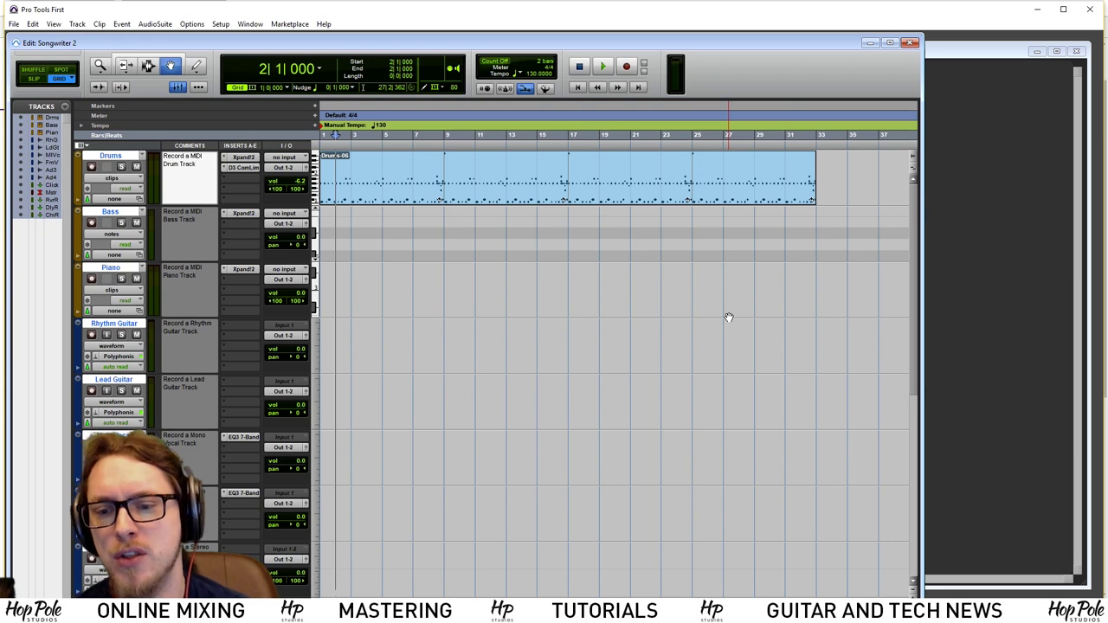
Select the entire Drums clip with the Smart Tool, and switch briefly to the Zoomer tool and back
left_click(123, 66)
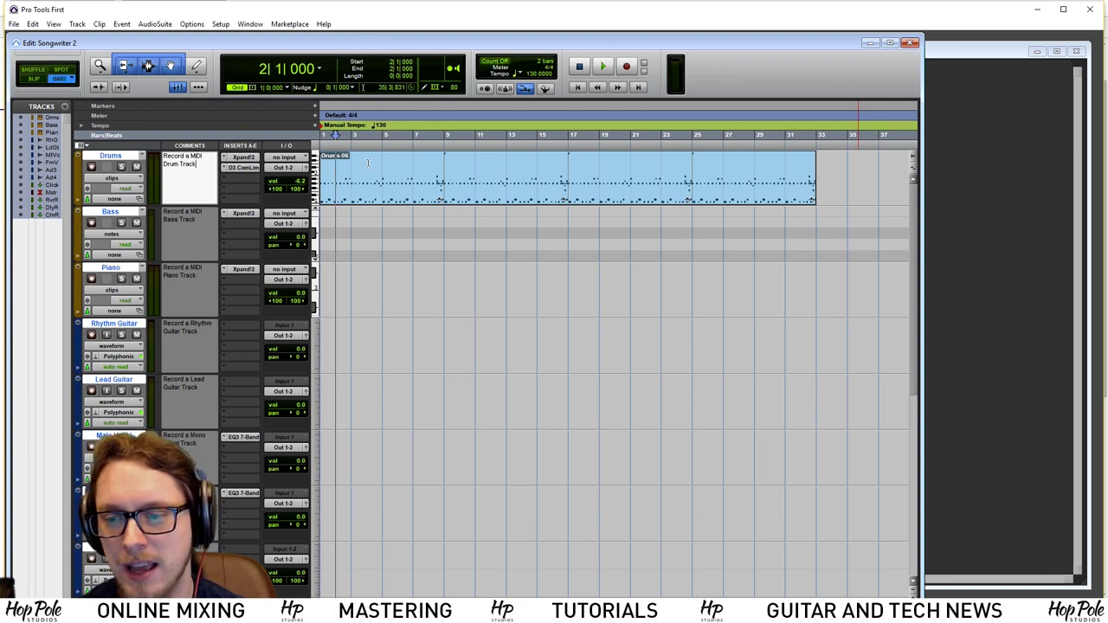
mouse_move(394, 186)
left_mouse_down()
mouse_move(457, 191)
mouse_move(394, 186)
left_mouse_up()
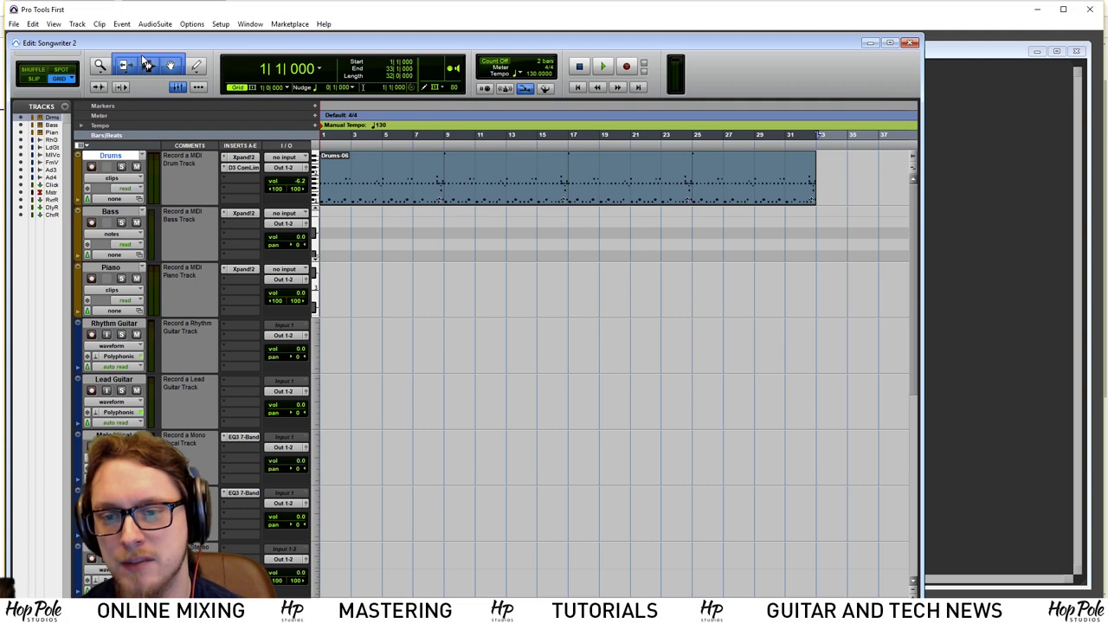
left_click(100, 67)
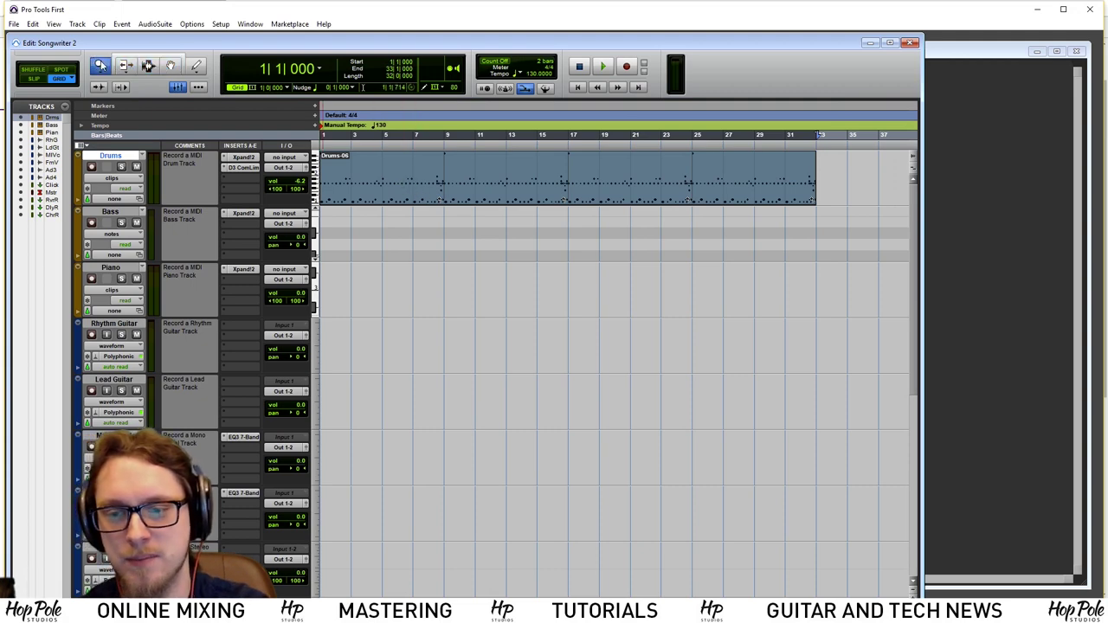
left_click(152, 61)
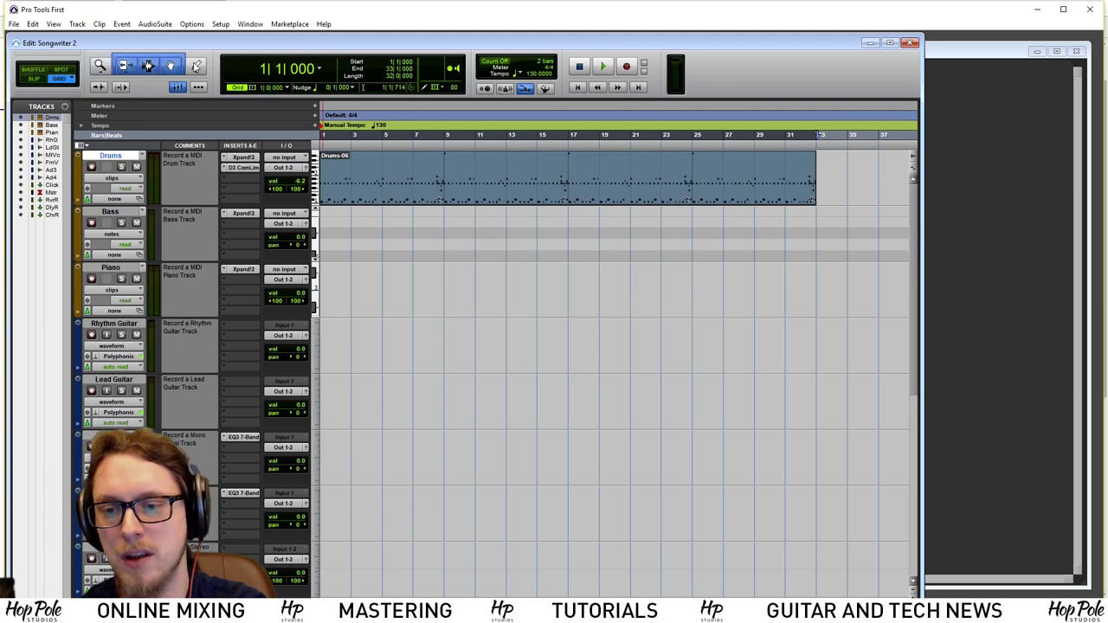
Use the Grabber tool to place the edit cursor at bar 9 and deselect the Drums clip
left_click(171, 66)
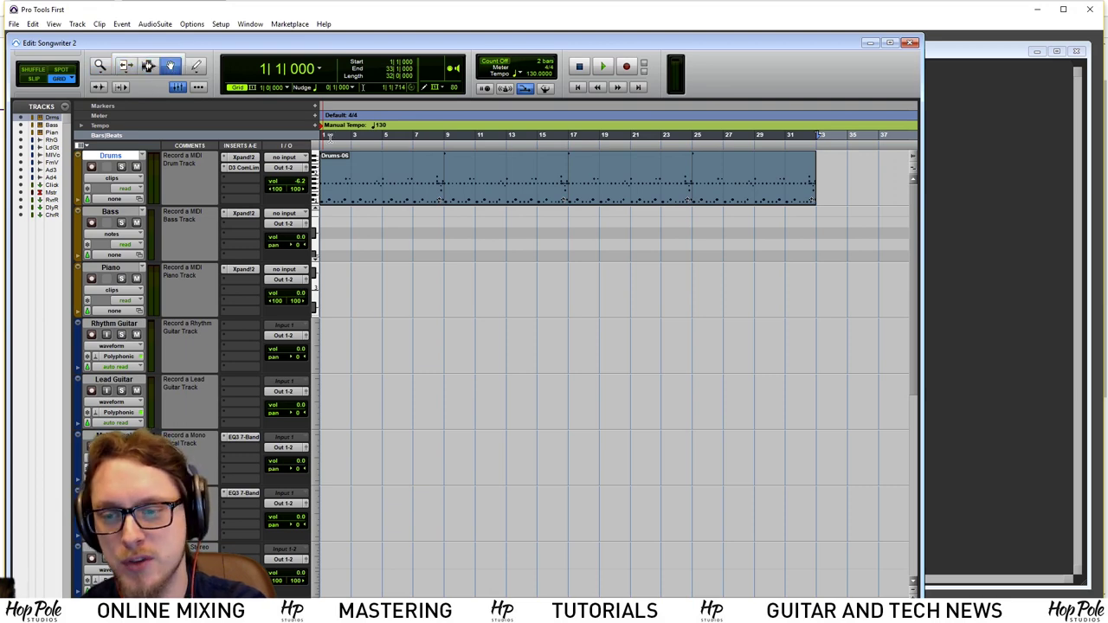
left_click(444, 233)
left_click(511, 273)
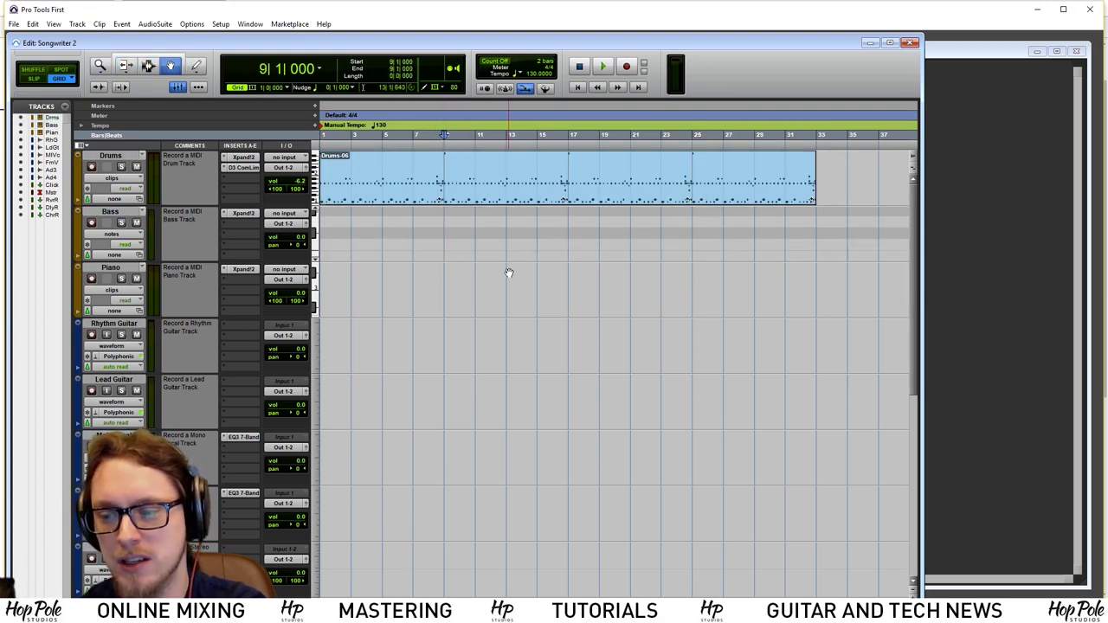
Use the Selector tool to select bars 9 to 11 of the Drums clip and bars 7 to 11 on Rhythm Guitar
left_click(148, 66)
left_click_drag(384, 182, 475, 184)
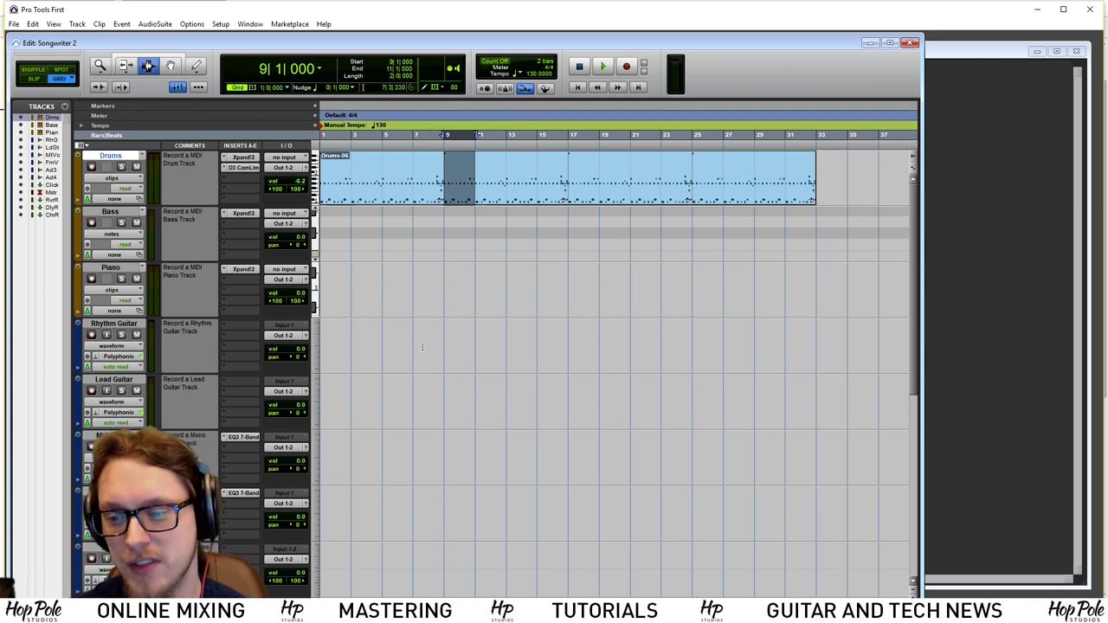
left_click_drag(423, 347, 476, 347)
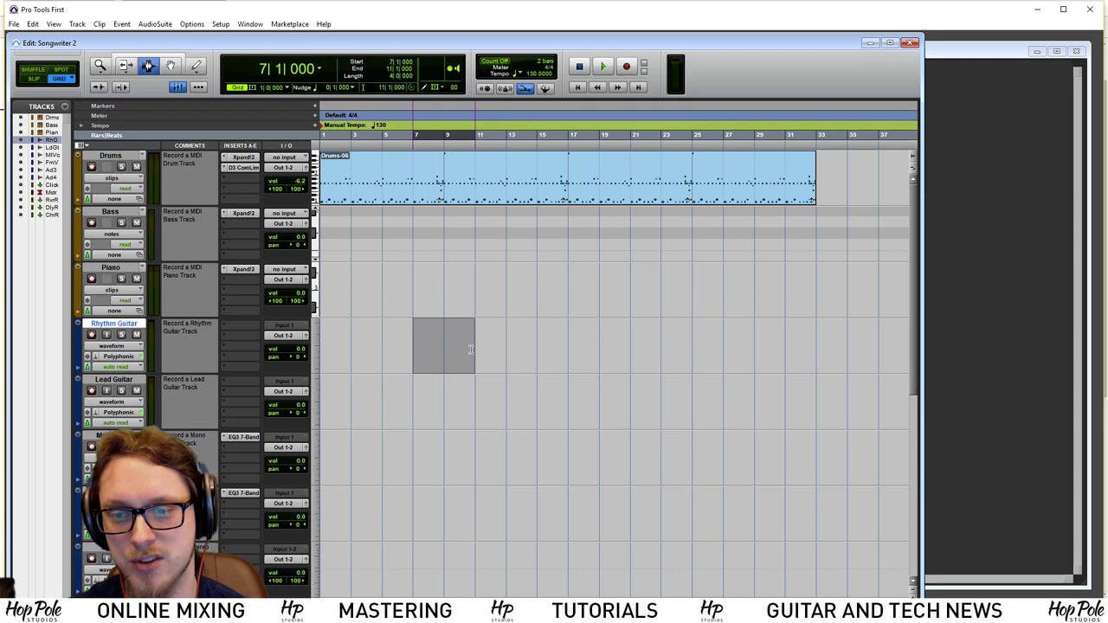
Trim the end of the Drums clip back to about bar 10 with the Trim tool
left_click(125, 66)
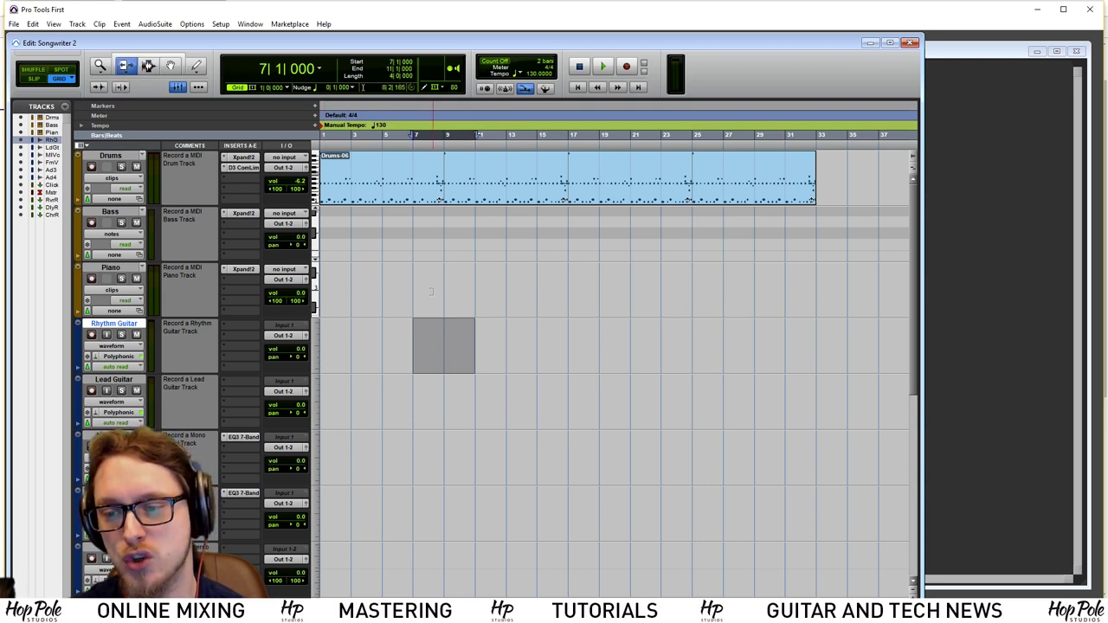
left_click_drag(814, 182, 466, 182)
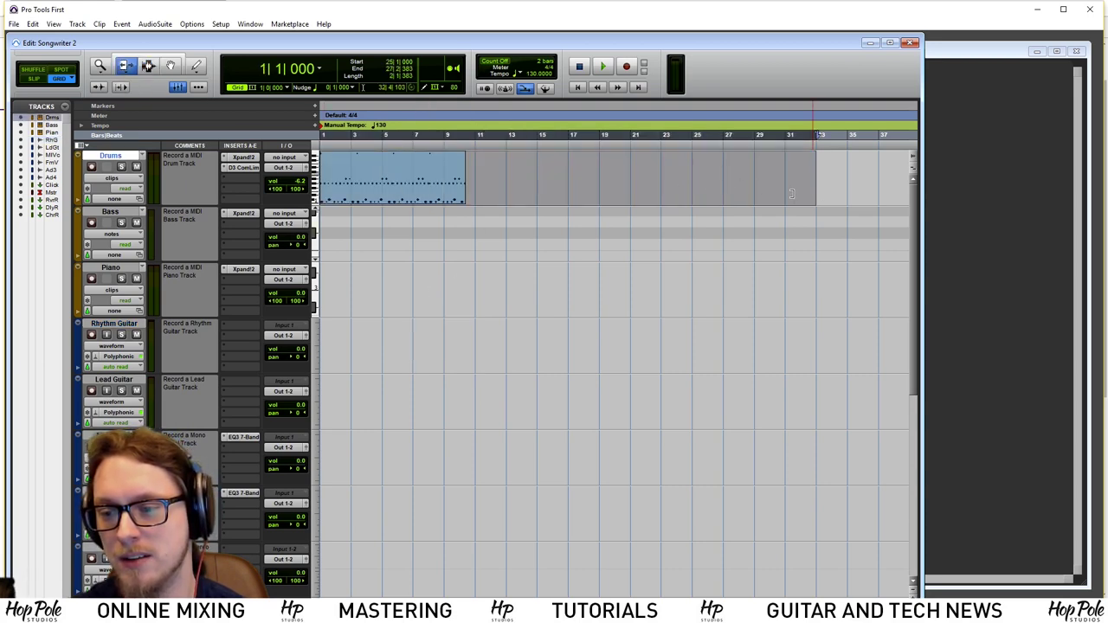
Try trimming and deleting the Drums clip, with its end at bar 27 on the second attempt, and undo the changes to restore the full clip
left_click_drag(941, 213, 441, 188)
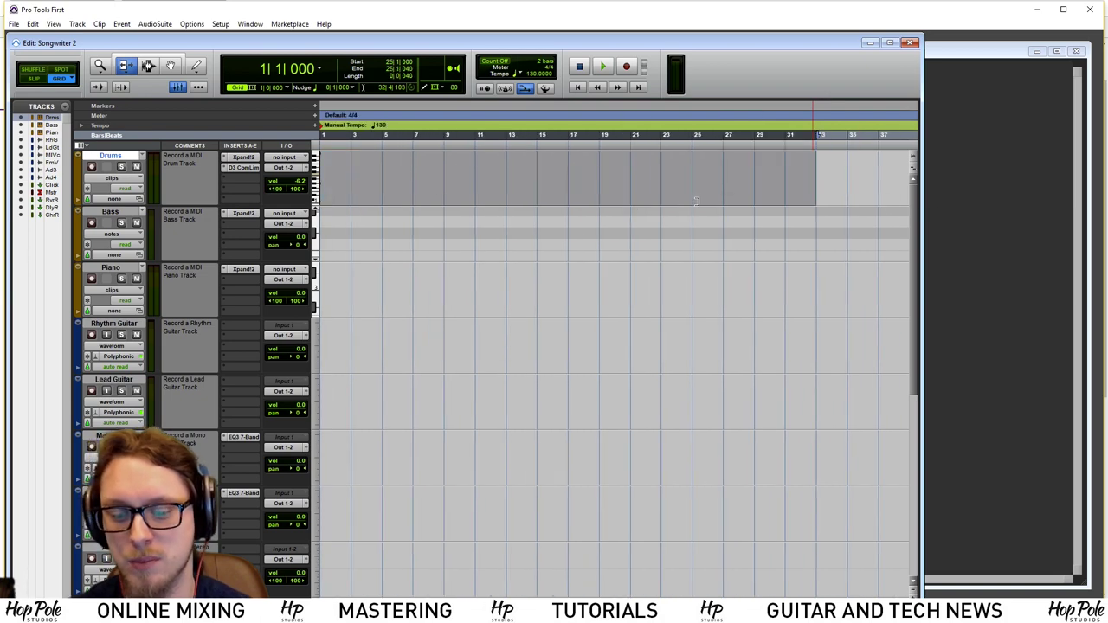
key("ctrl+z")
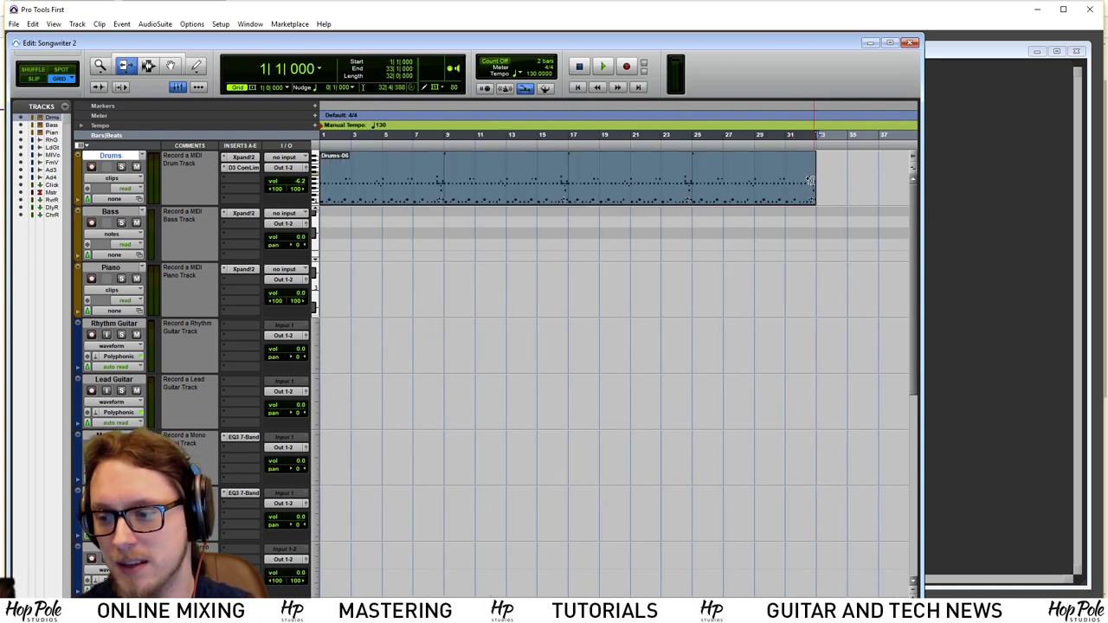
left_click_drag(810, 181, 724, 182)
key("Delete")
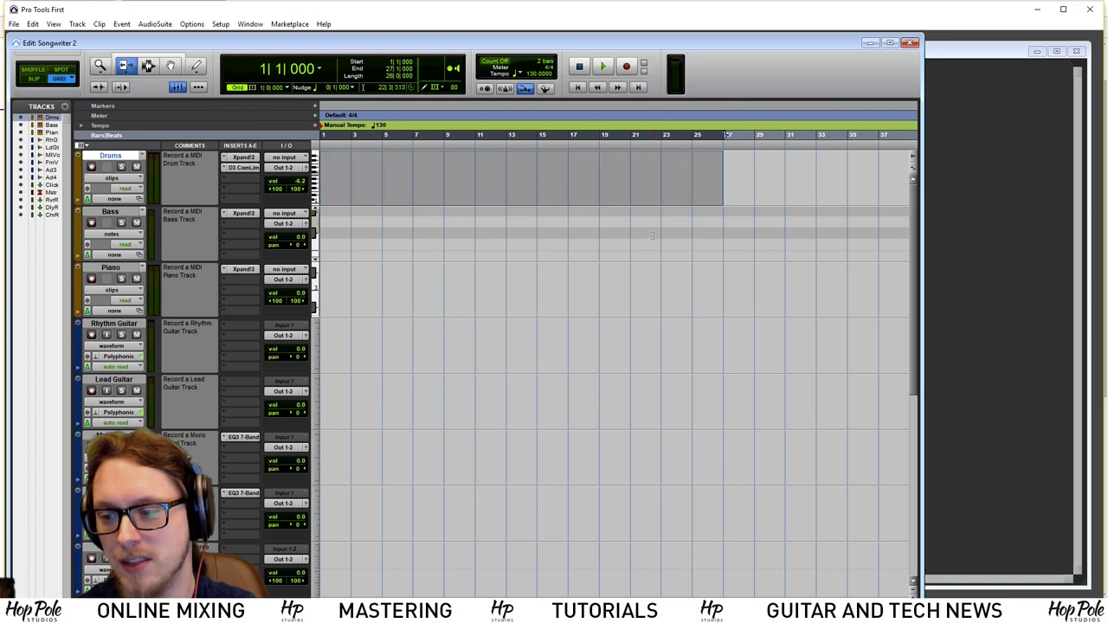
key("ctrl+z")
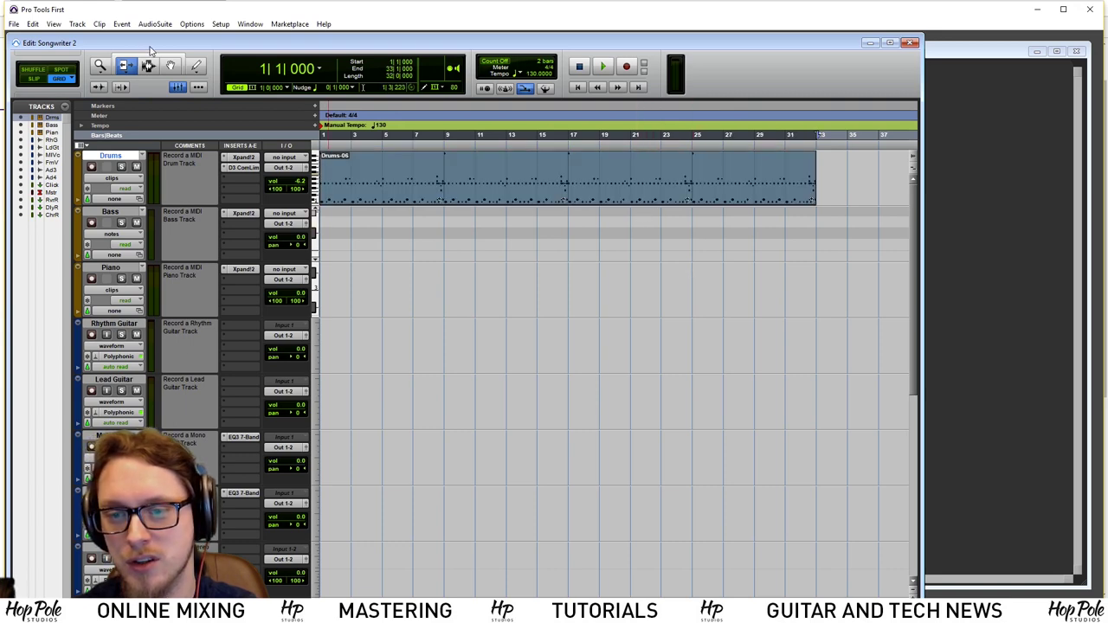
Activate the Smart Tool, select bars 14 to 19 of the Drums clip, and place the edit cursor at bar 12 on the Bass track
left_click(149, 57)
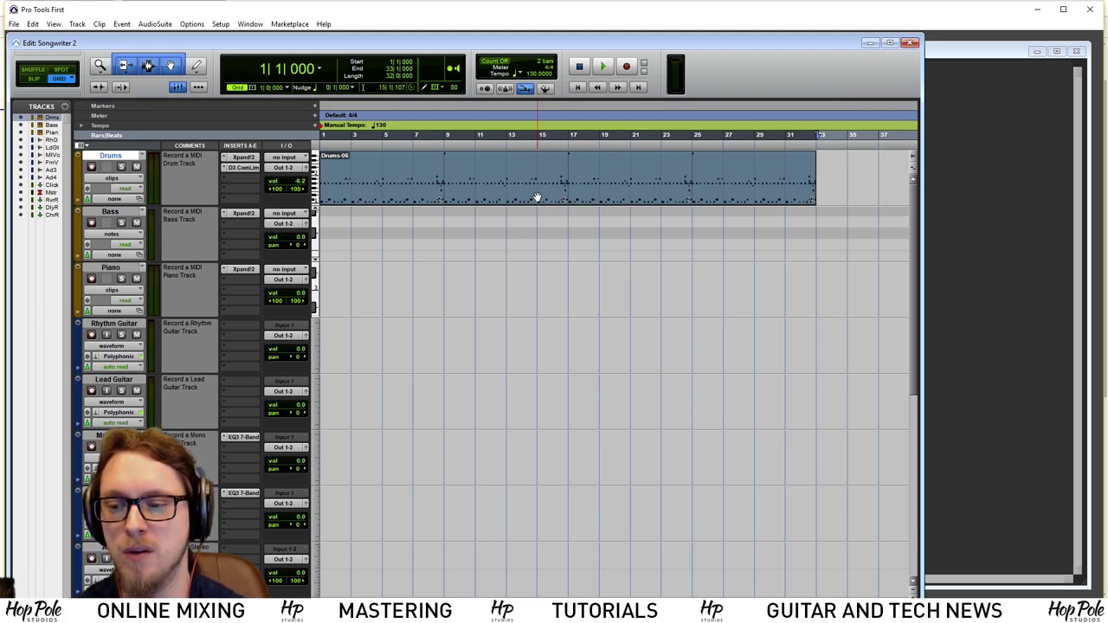
left_click_drag(531, 193, 600, 169)
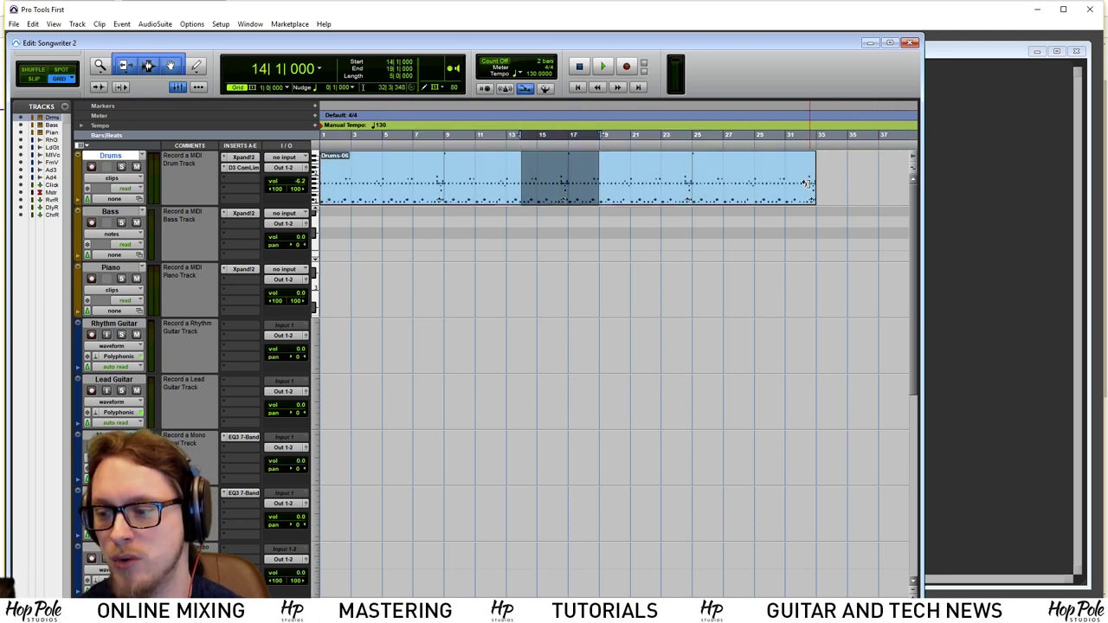
mouse_move(808, 168)
left_mouse_down()
mouse_move(740, 164)
mouse_move(829, 176)
mouse_move(812, 176)
left_mouse_up()
left_click(491, 234)
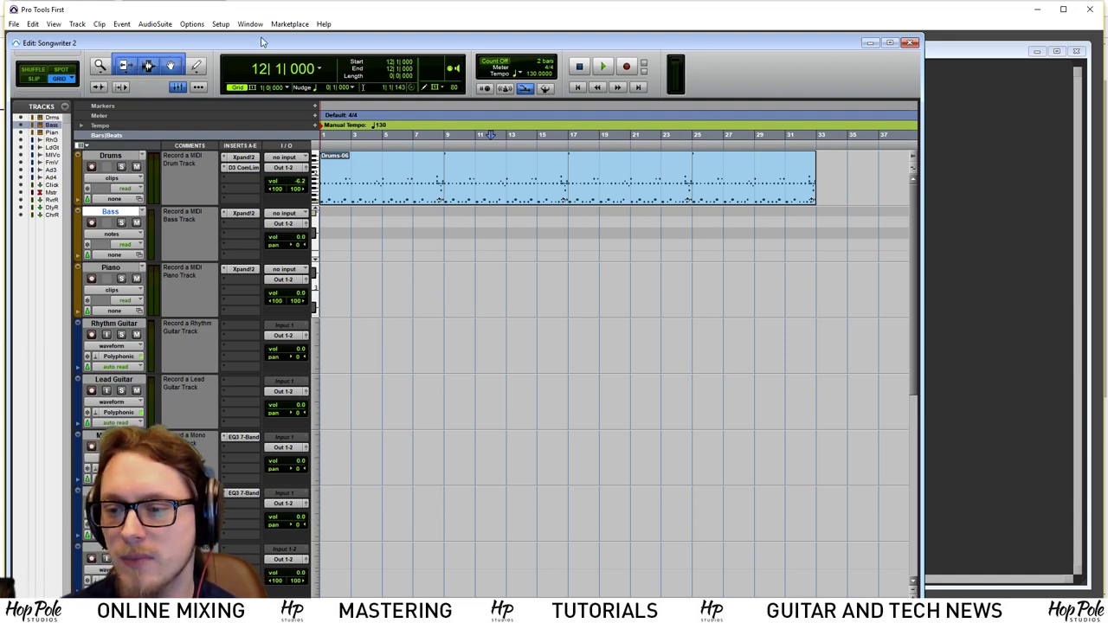
Use the timeline ruler to move the playback position to bar 2, bar 3 and back to bar 1
left_click(340, 136)
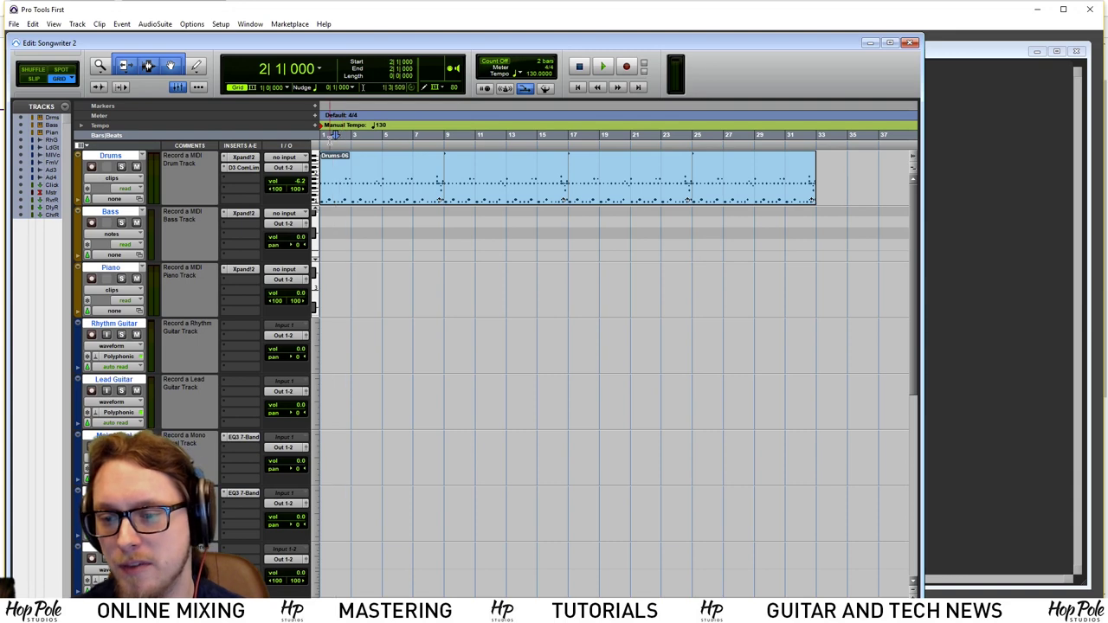
left_click_drag(327, 135, 339, 135)
left_click(353, 135)
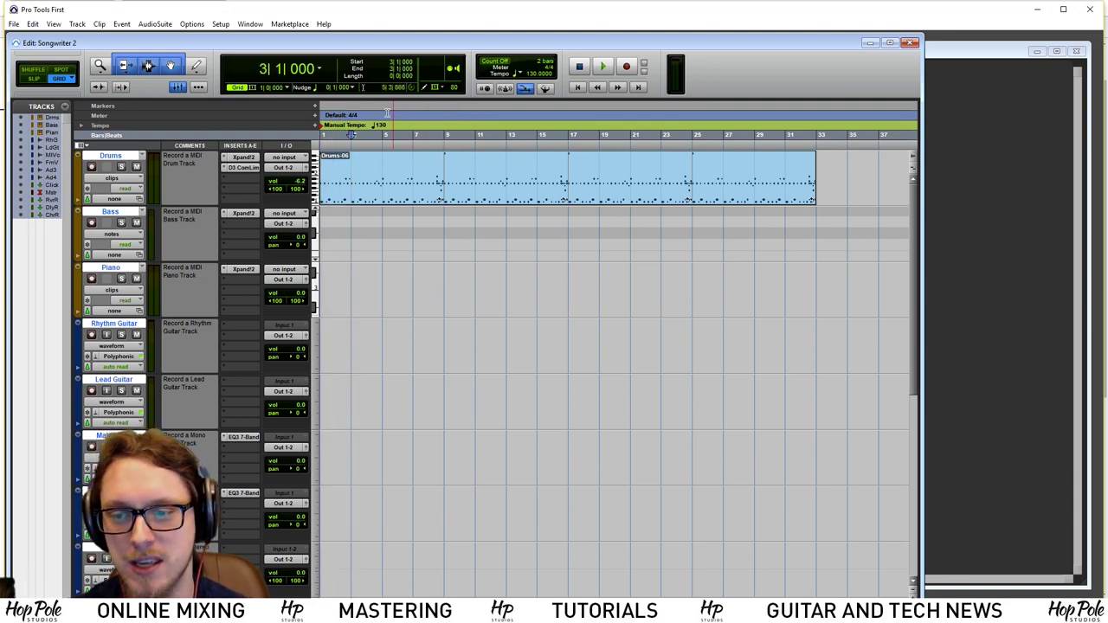
left_click_drag(350, 136, 443, 137)
left_click(326, 137)
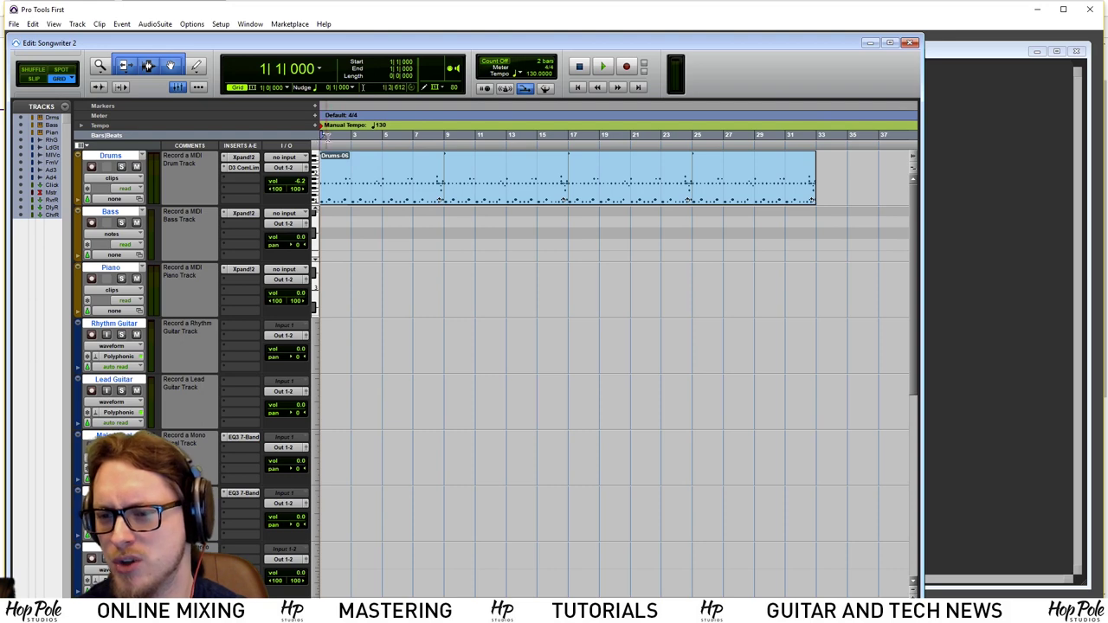
Move the playback position back and forth between bars 9 and 17 on the timeline ruler, ending at bar 9
left_click(444, 137)
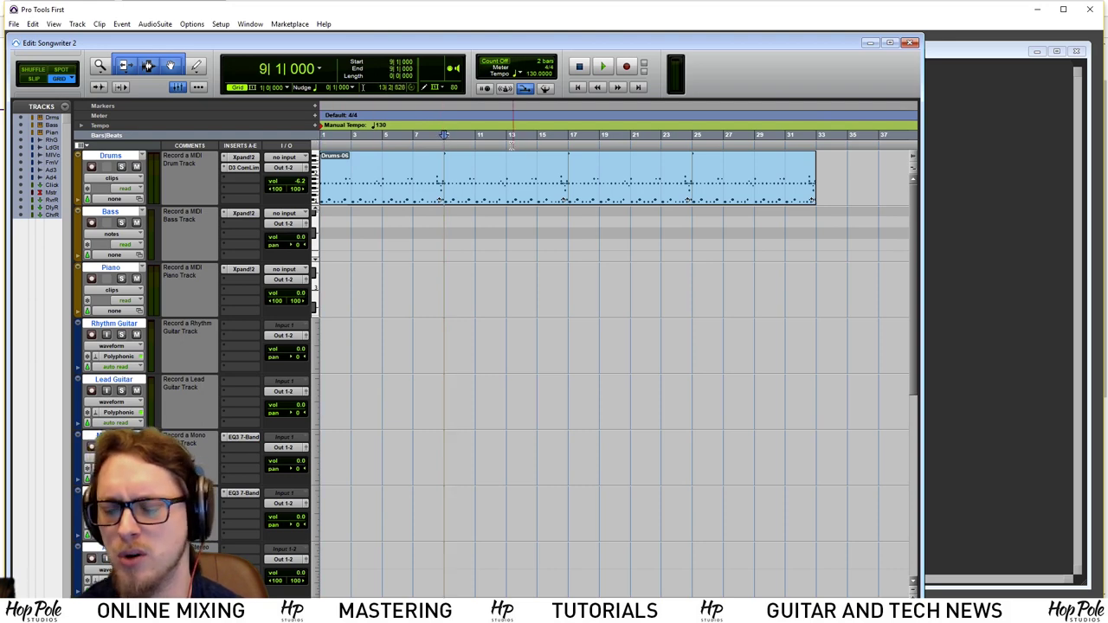
left_click(569, 136)
left_click(476, 137)
left_click(444, 137)
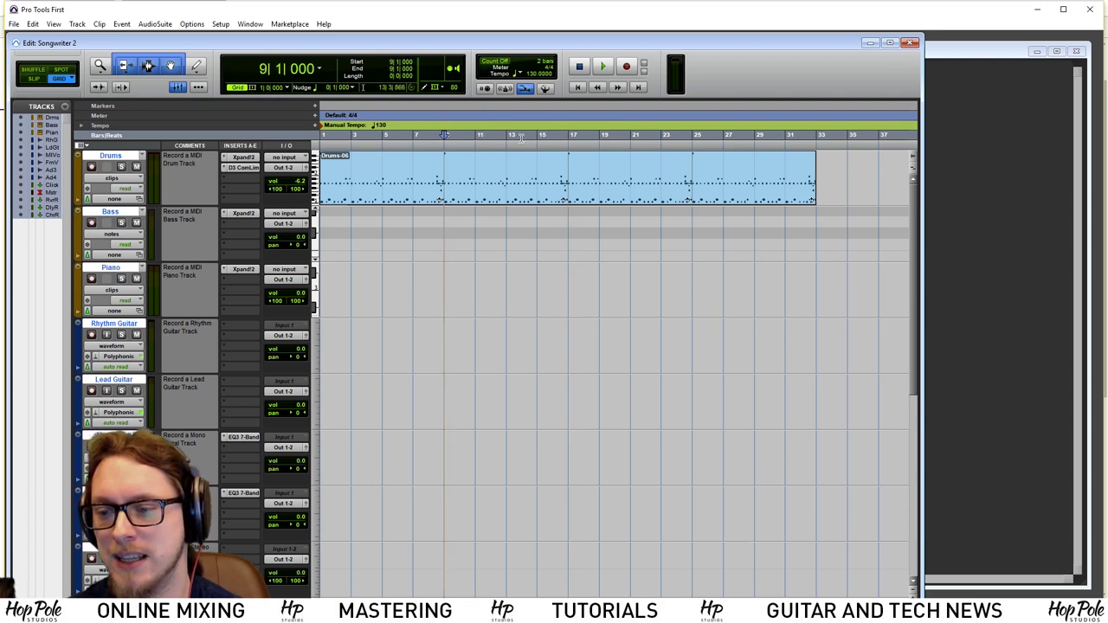
left_click(542, 136)
left_click(568, 137)
left_click(443, 136)
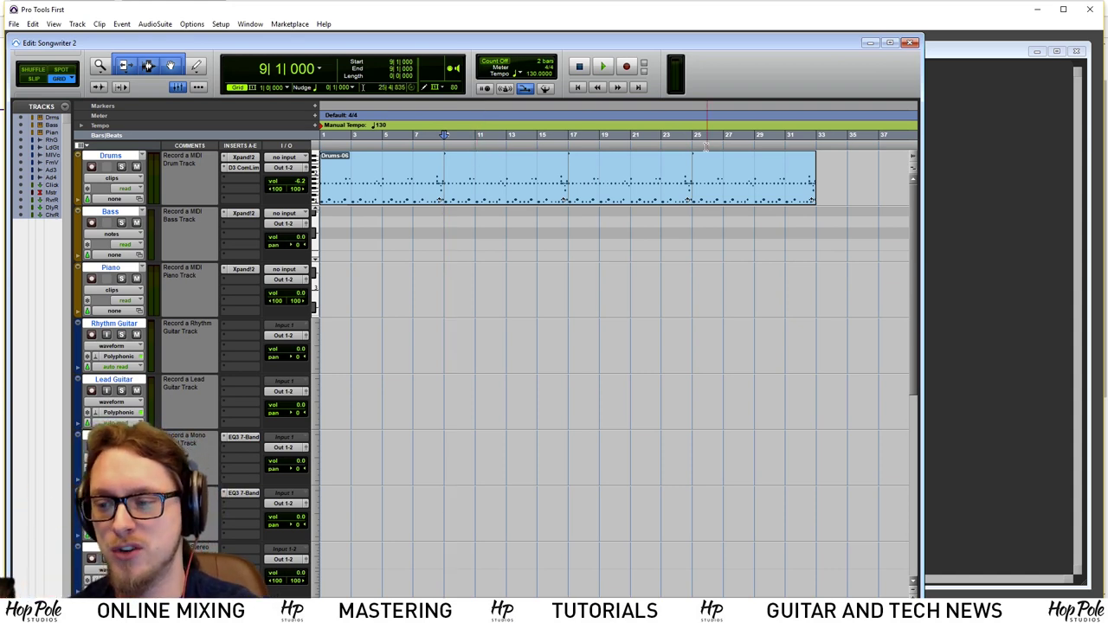
Place the playback position at bar 17 and play the project from there twice, stopping each time
left_click(568, 136)
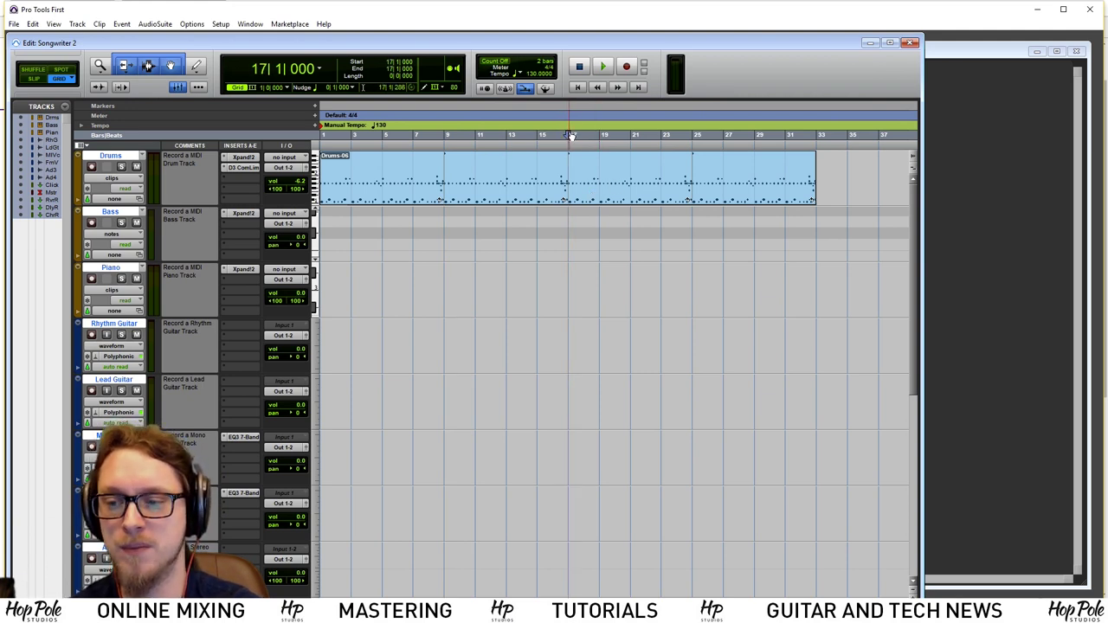
key("space")
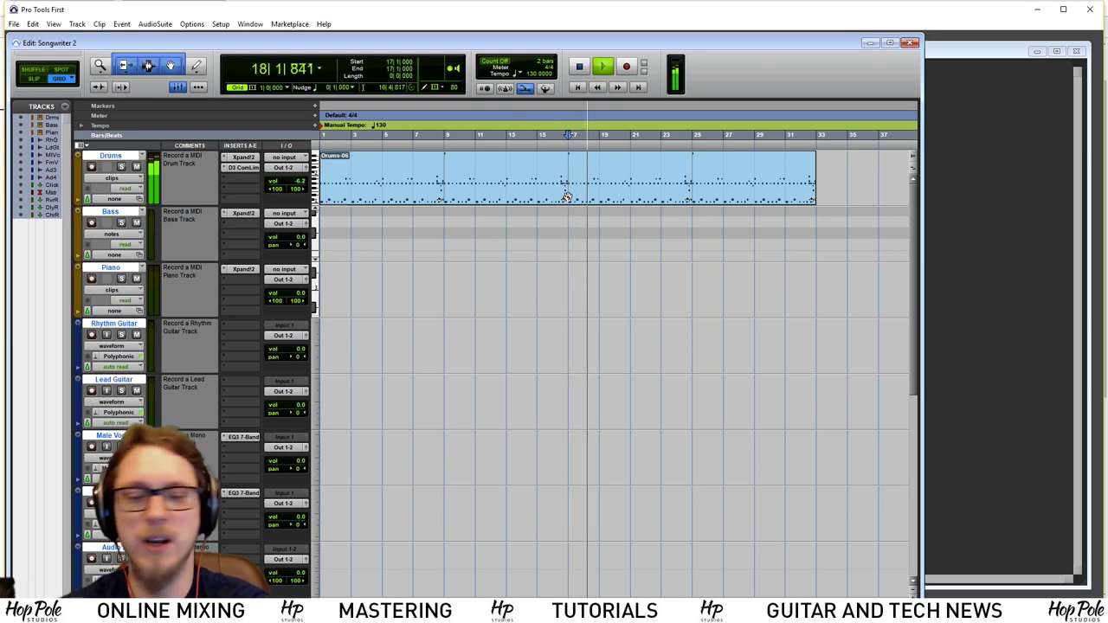
key("space")
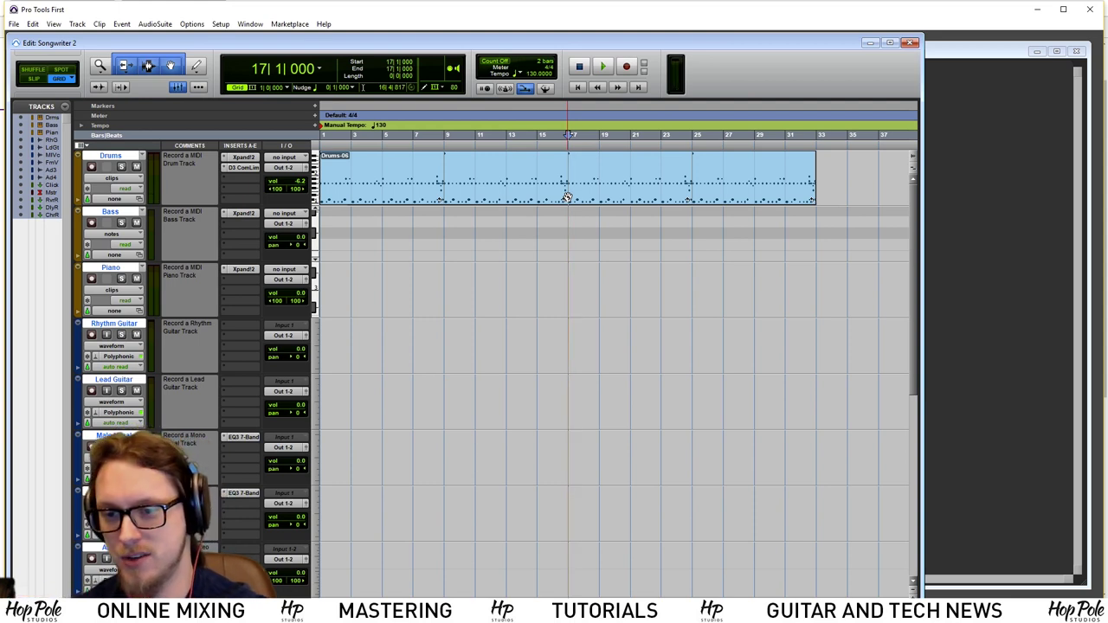
key("space")
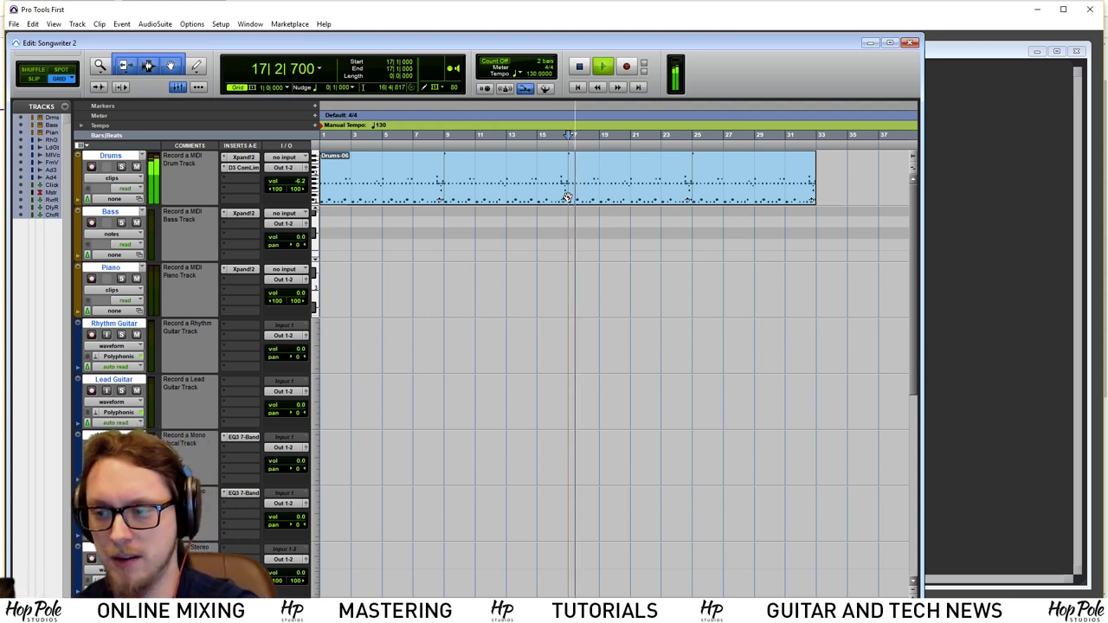
key("space")
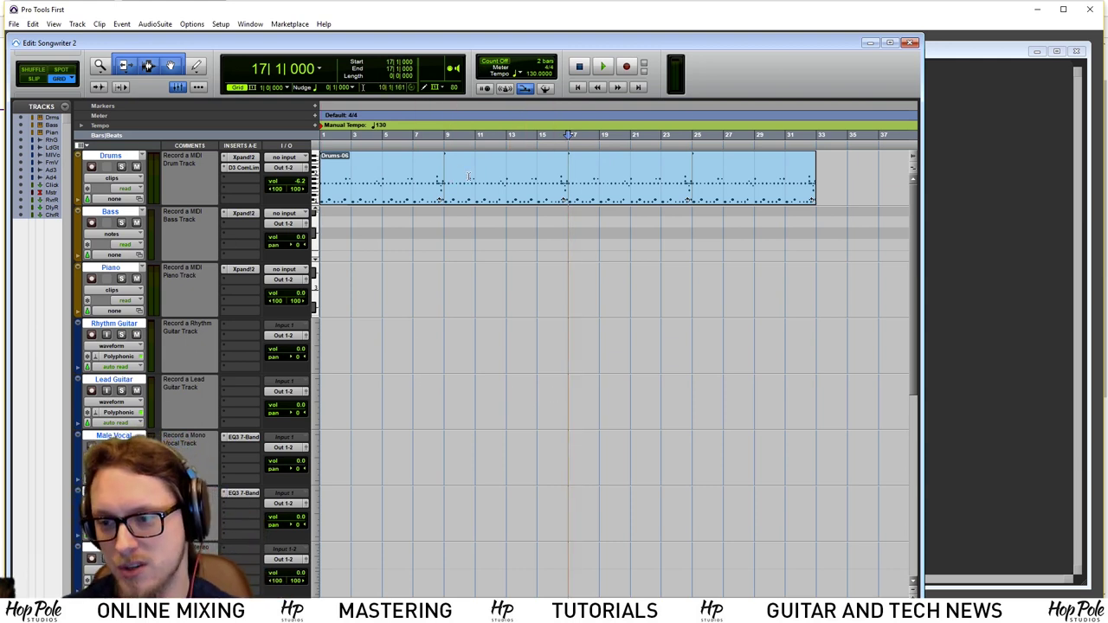
Open the Drums clip in the docked MIDI Editor, enlarge the editor, and bring its note rows into view
double_click(506, 187)
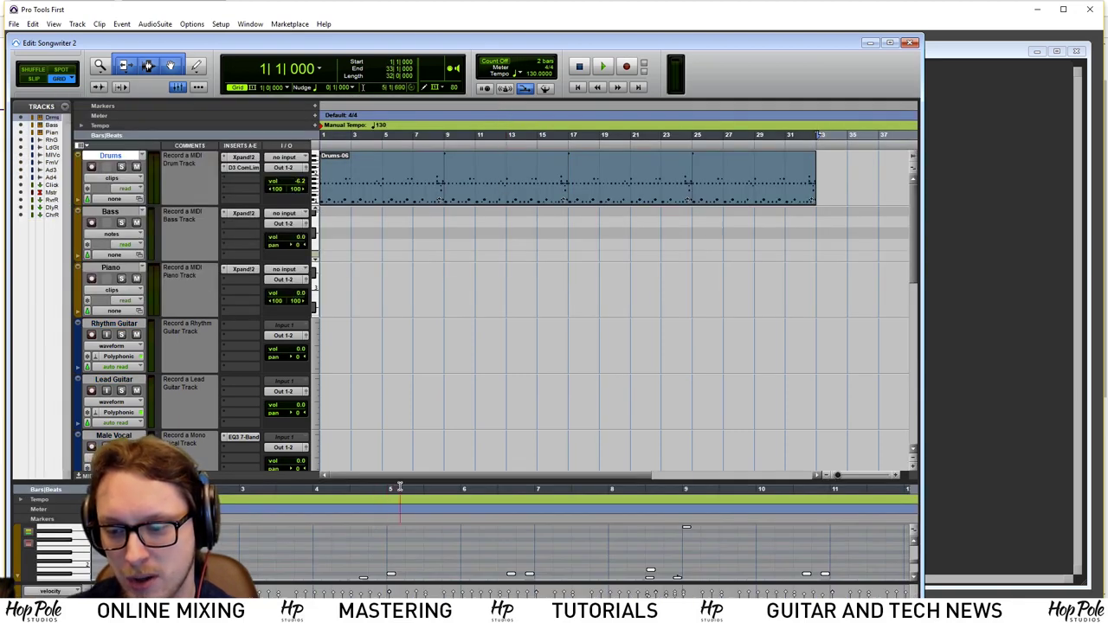
left_click_drag(400, 480, 416, 312)
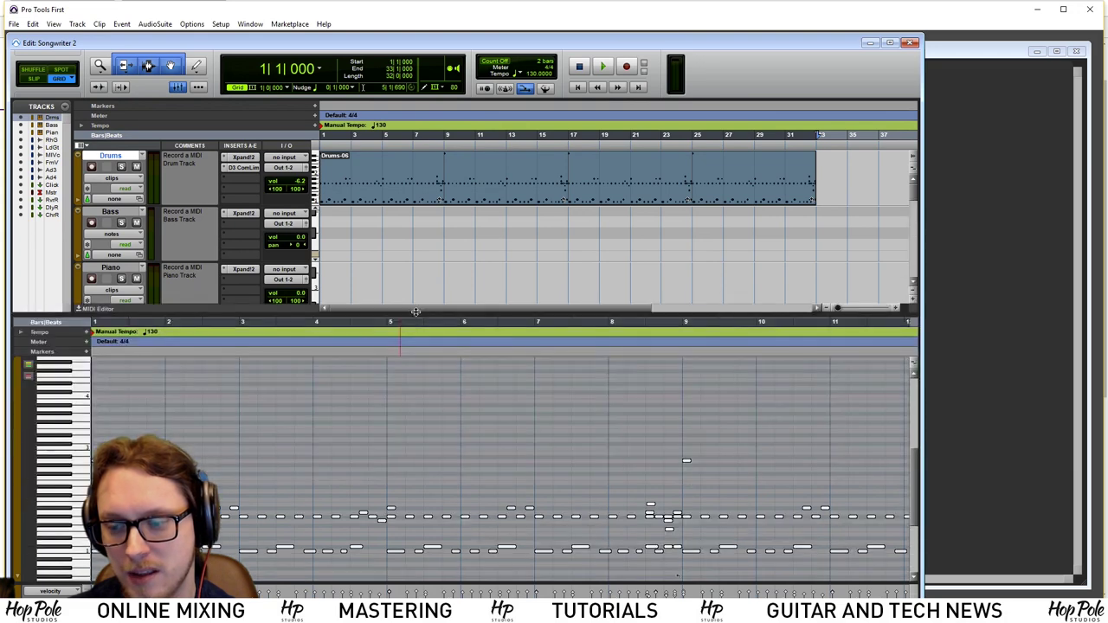
left_click_drag(921, 458, 917, 475)
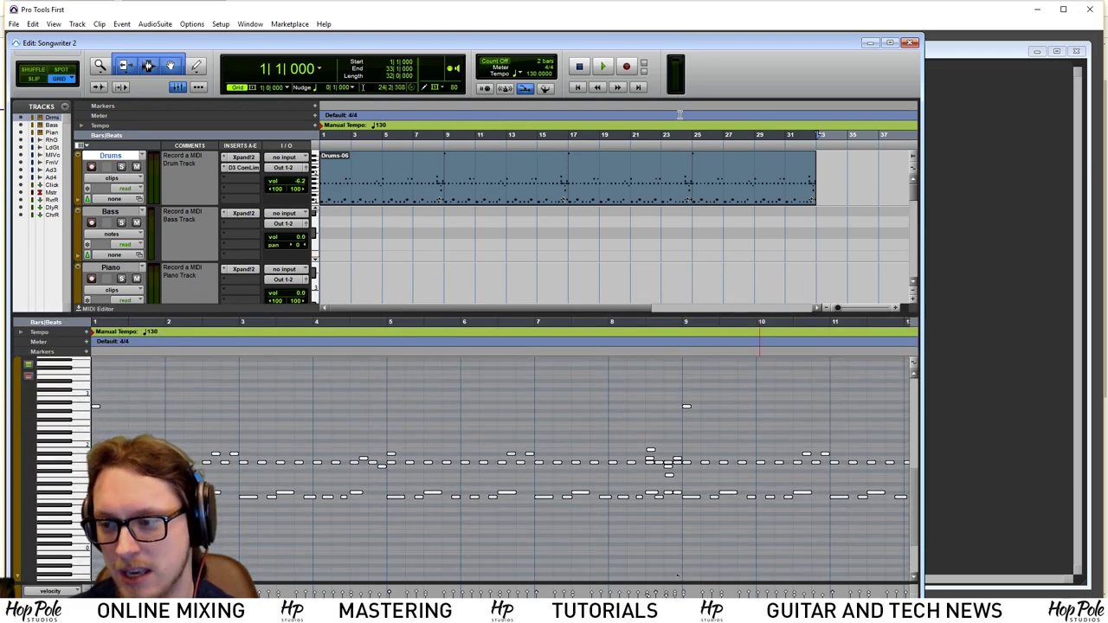
Reposition the Edit window and adjust its lower edge to expose the MIDI Editor's velocity lane
mouse_move(686, 45)
left_mouse_down()
mouse_move(701, 52)
mouse_move(702, 75)
mouse_move(700, 41)
left_mouse_up()
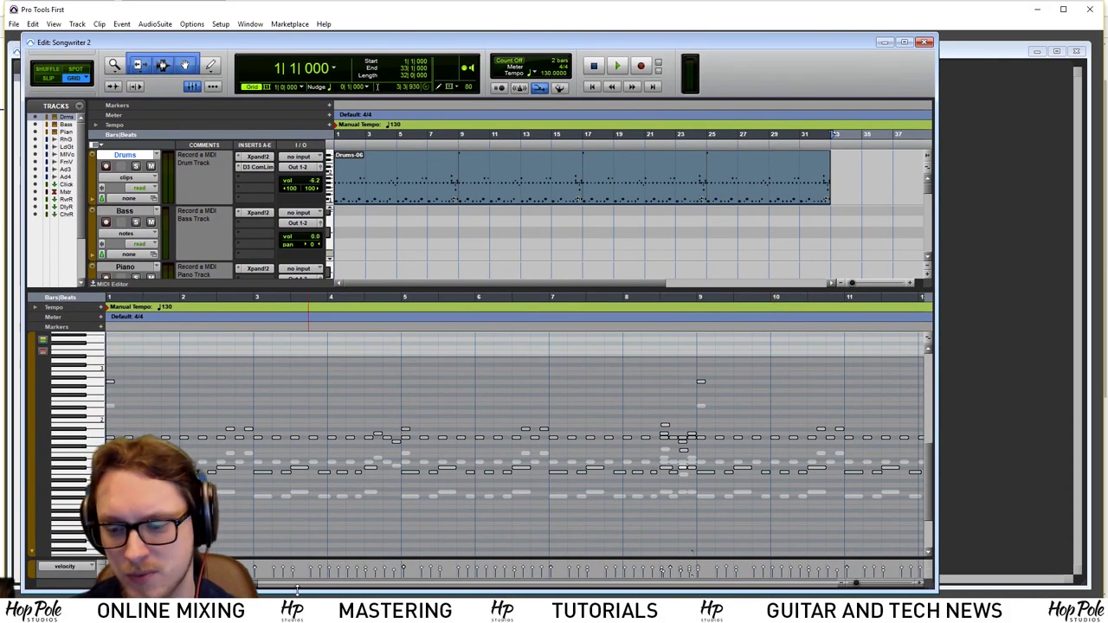
left_click_drag(296, 590, 762, 594)
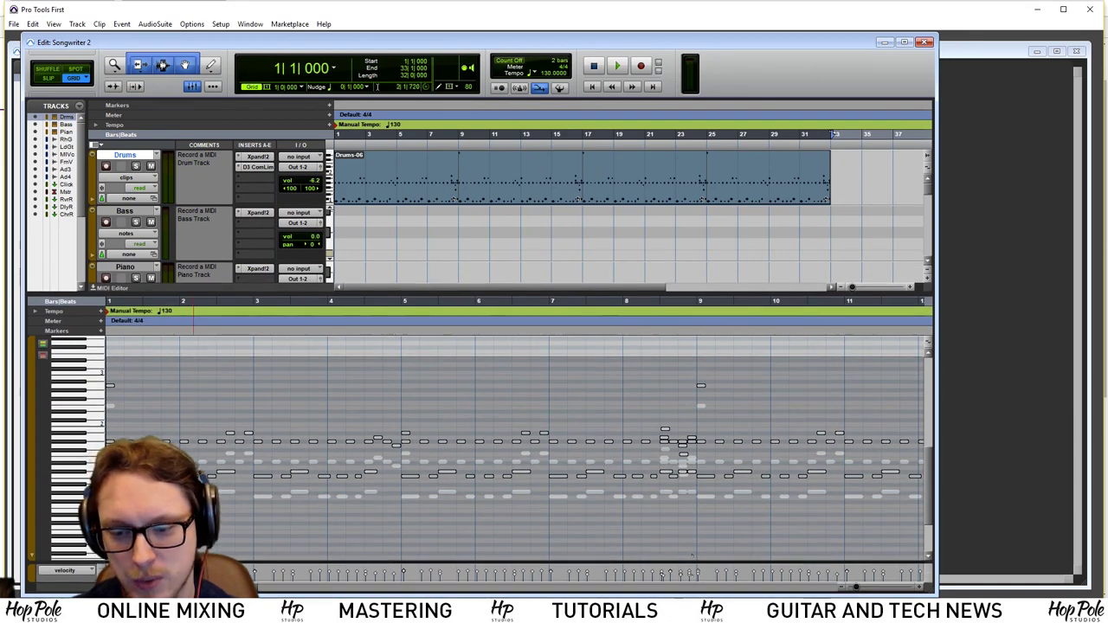
mouse_move(193, 587)
left_mouse_down()
mouse_move(497, 587)
mouse_move(186, 587)
left_mouse_up()
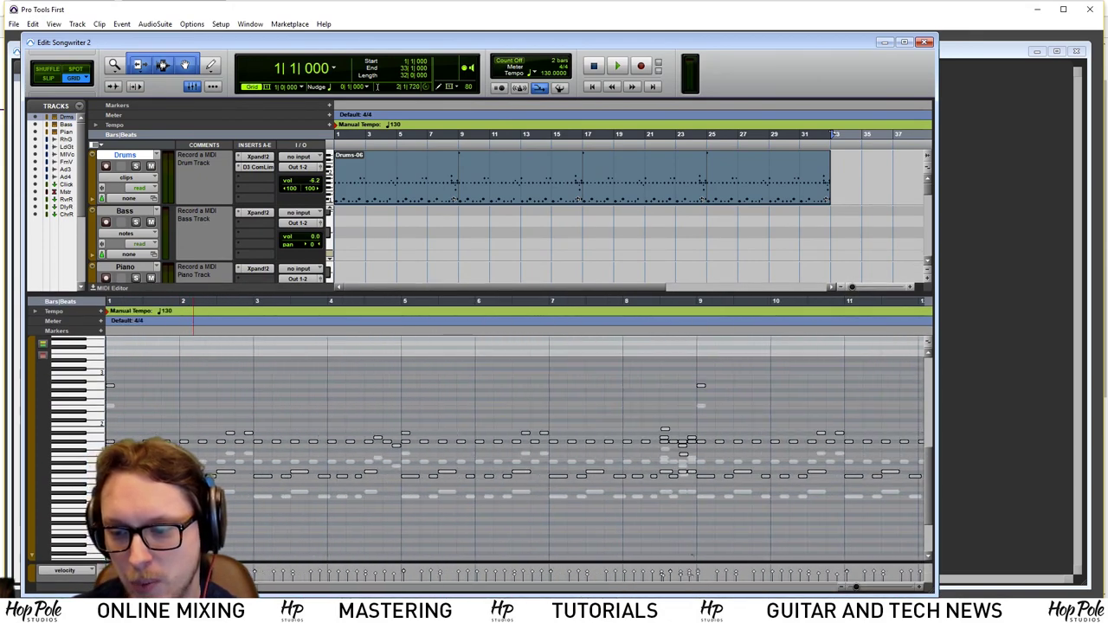
Audition several drum sounds on the MIDI Editor's piano keyboard, ending with the key of the row of steadily repeating notes
left_click(82, 432)
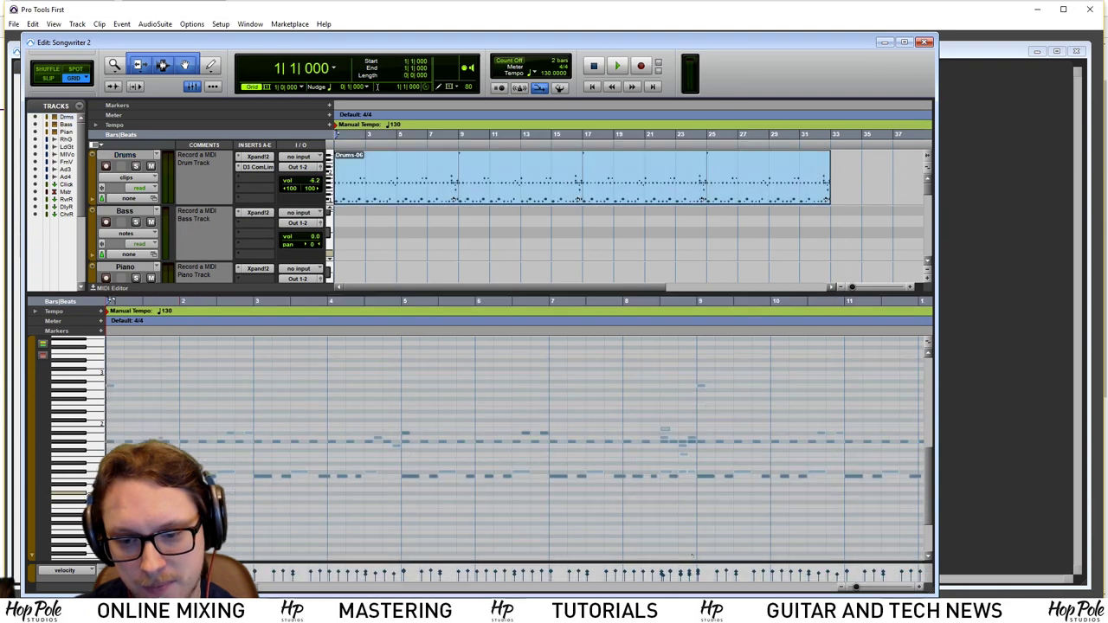
left_click(83, 468)
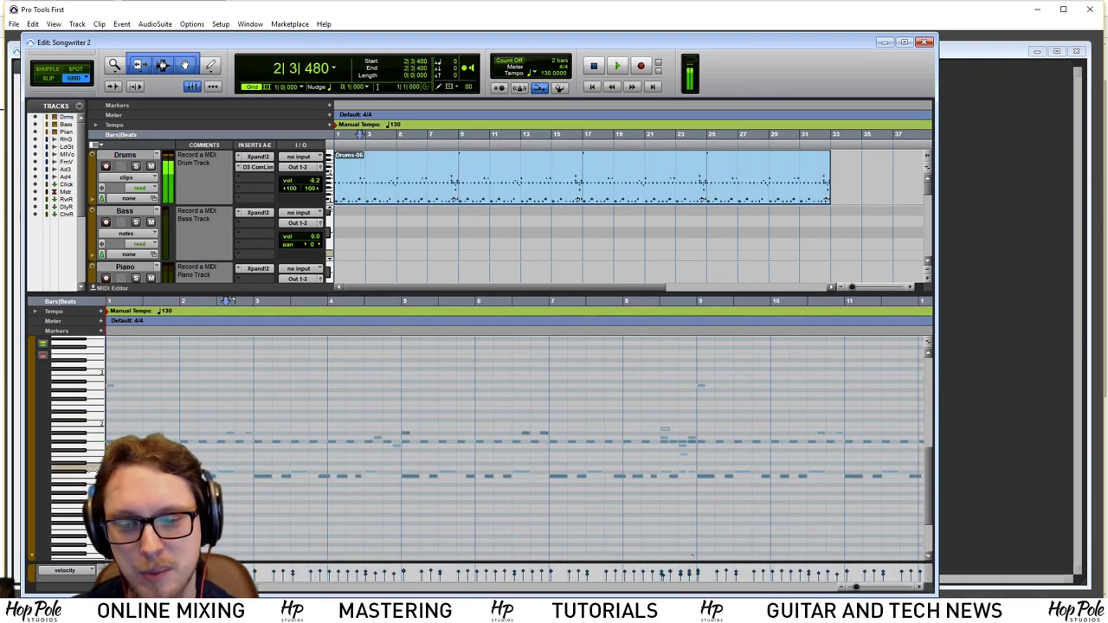
left_click(84, 470)
left_click(85, 469)
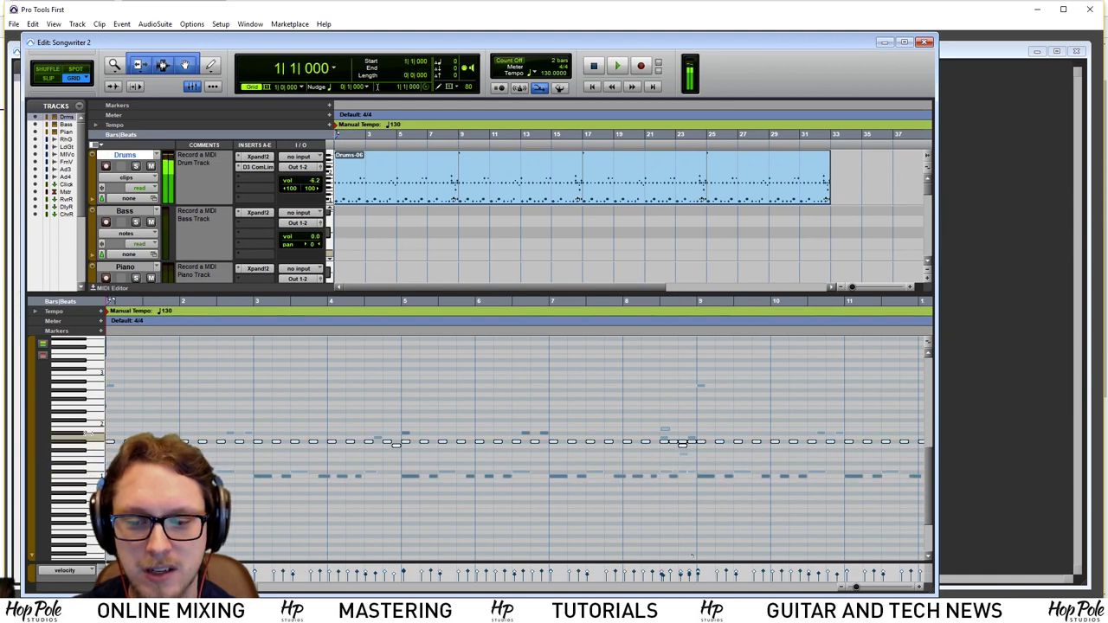
left_click(91, 415)
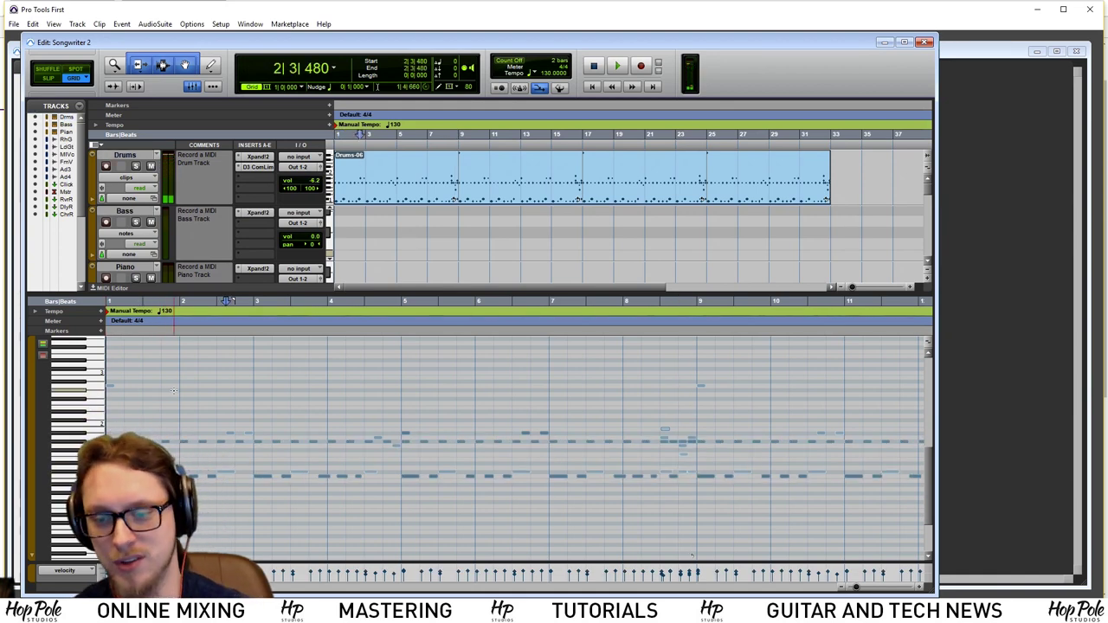
left_click(85, 433)
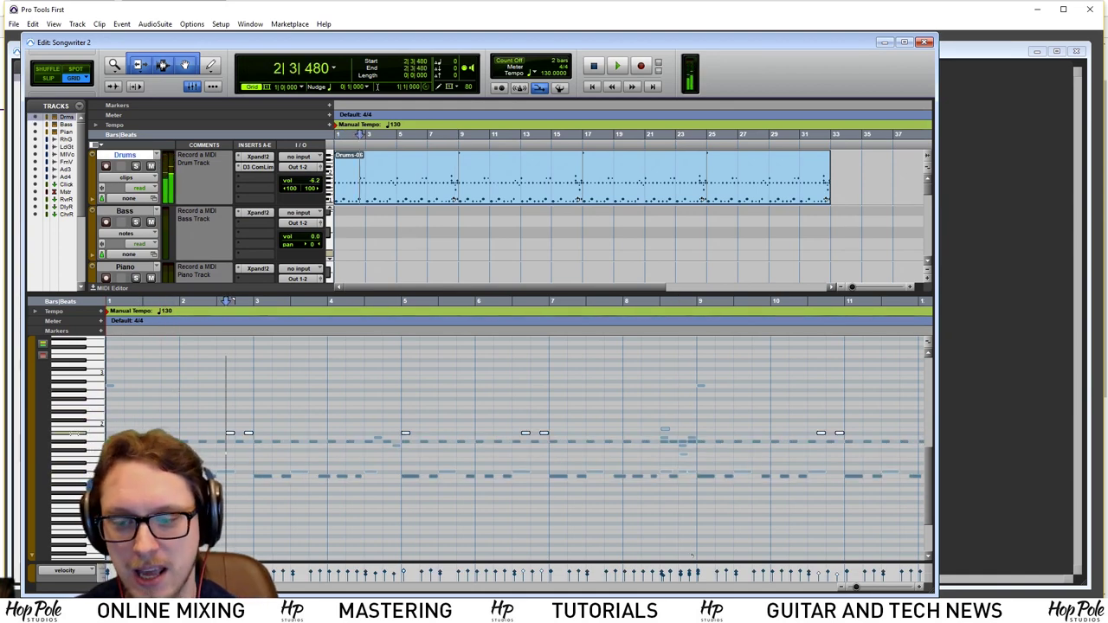
left_click(85, 454)
left_click(85, 446)
left_click(85, 441)
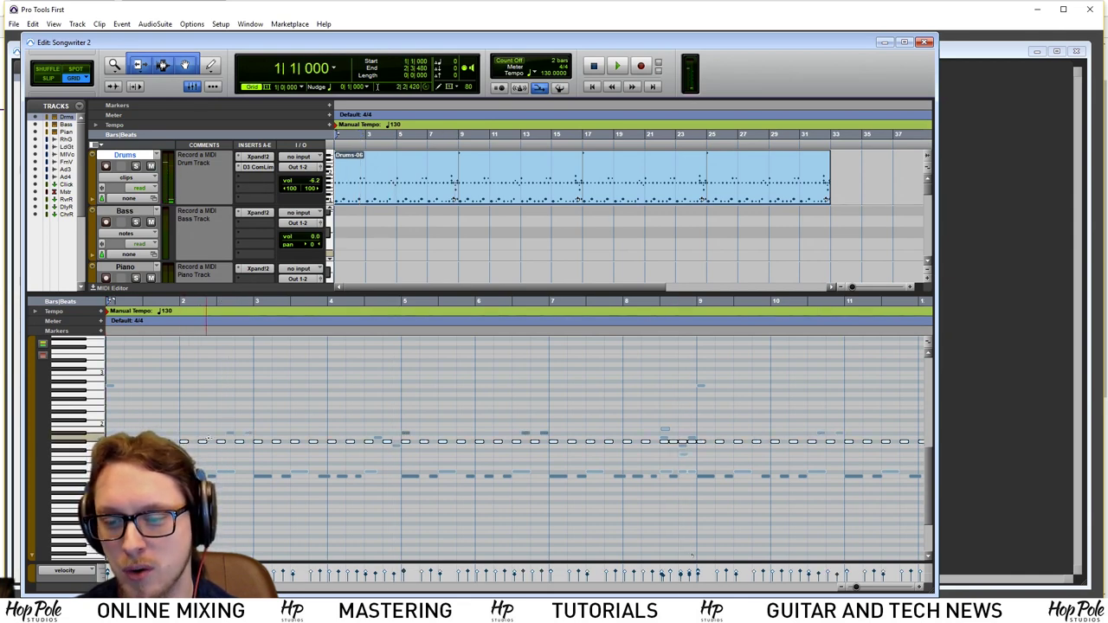
Select all the notes on the lowest used row of the Drums clip with its piano key in the MIDI Editor
left_click_drag(932, 502, 932, 508)
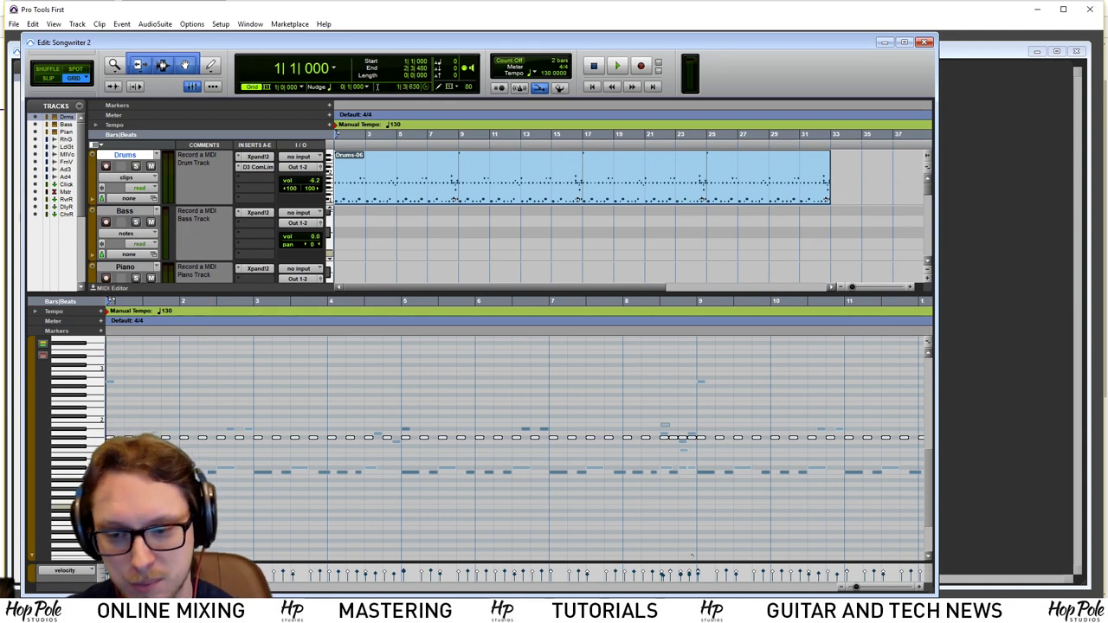
left_click(92, 468, "ctrl")
left_click(93, 472, "ctrl")
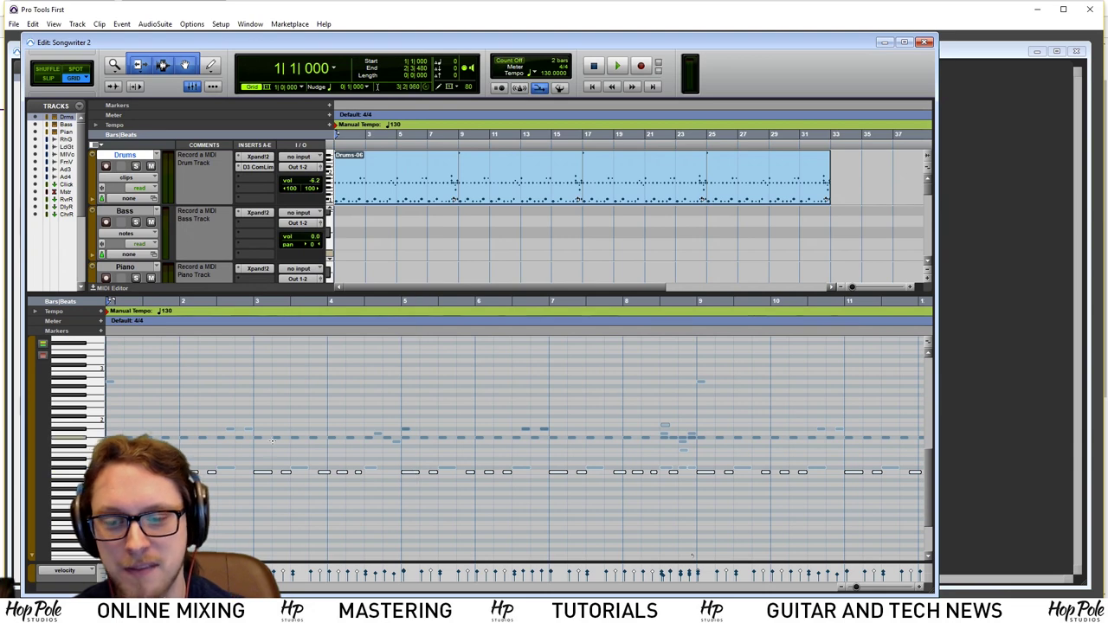
Play the Drums clip from bar 1 past bar 8, stop, and restart playback from the beginning
key("space")
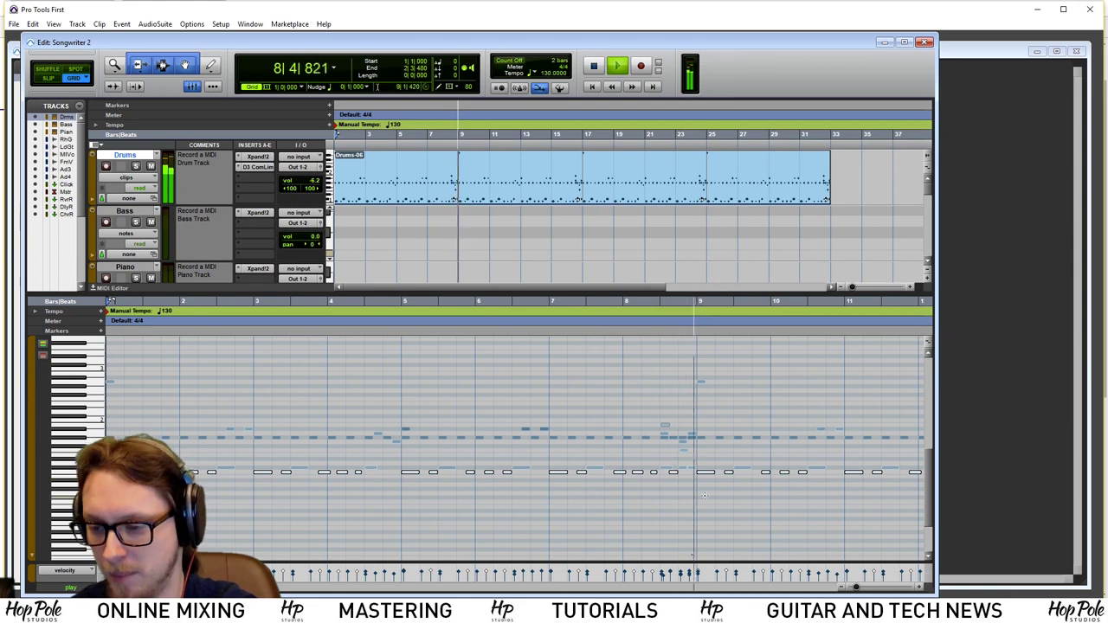
key("space")
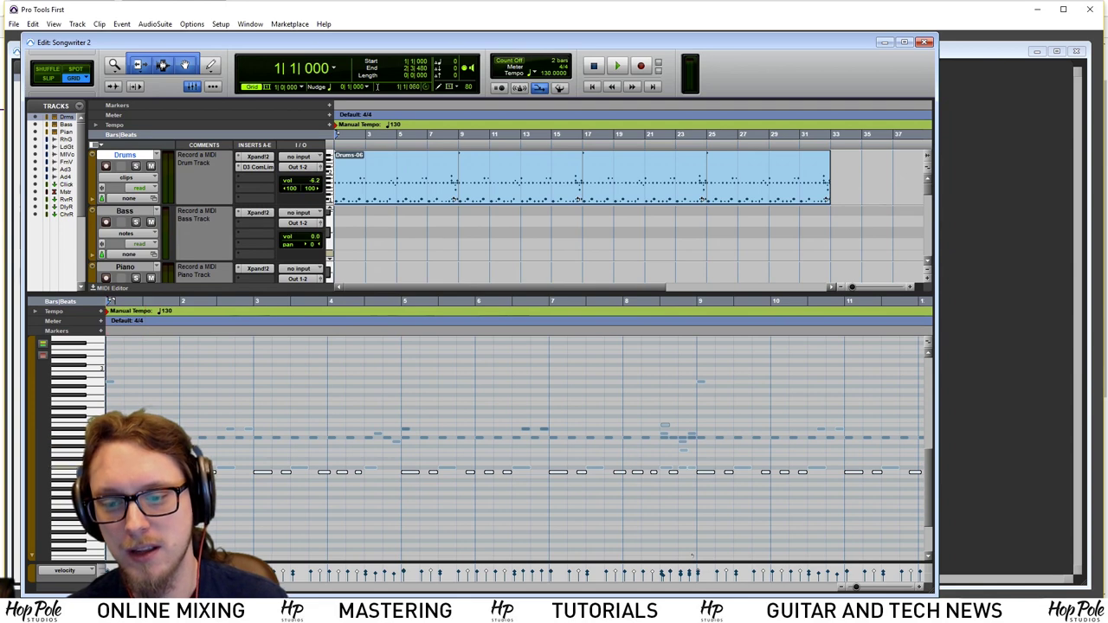
key("space")
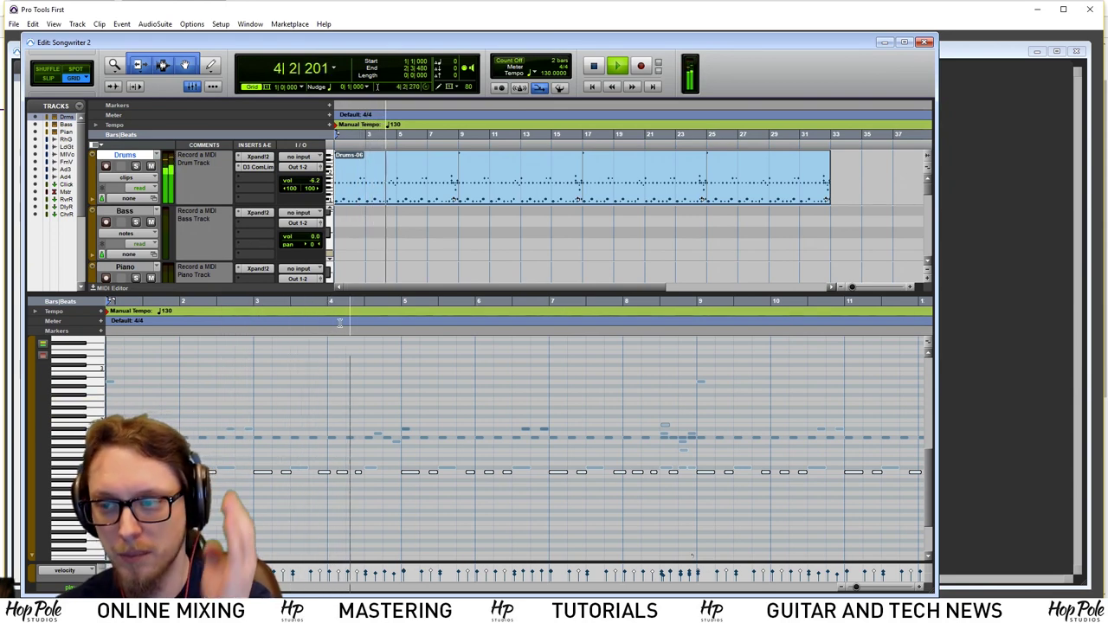
Stop playback and open the Meter Change settings, closing them without applying a change
key("space")
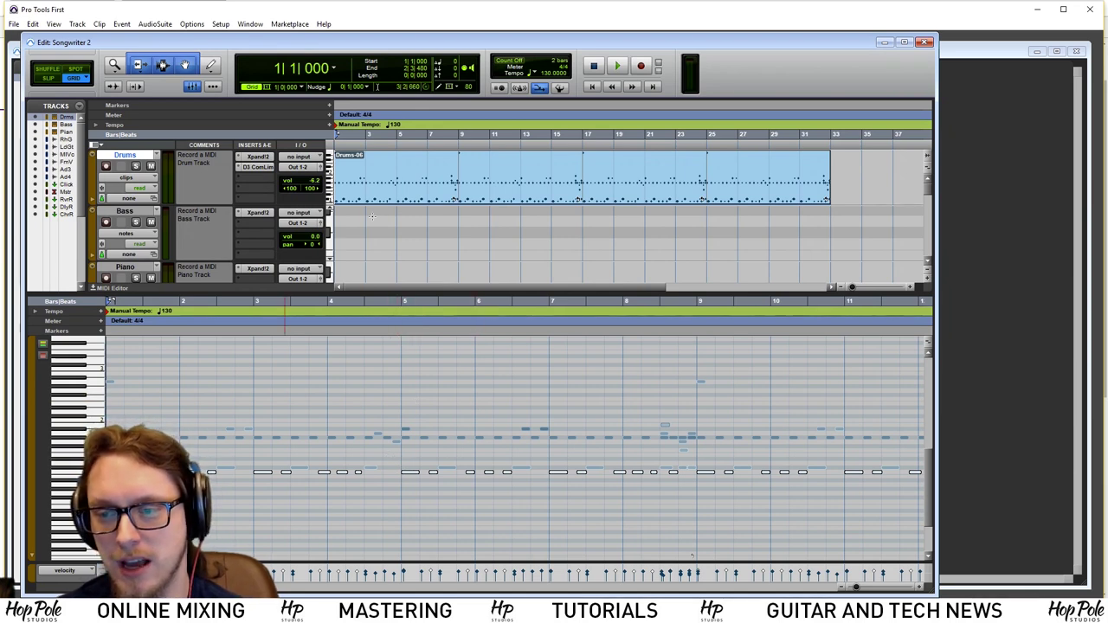
left_click(561, 69)
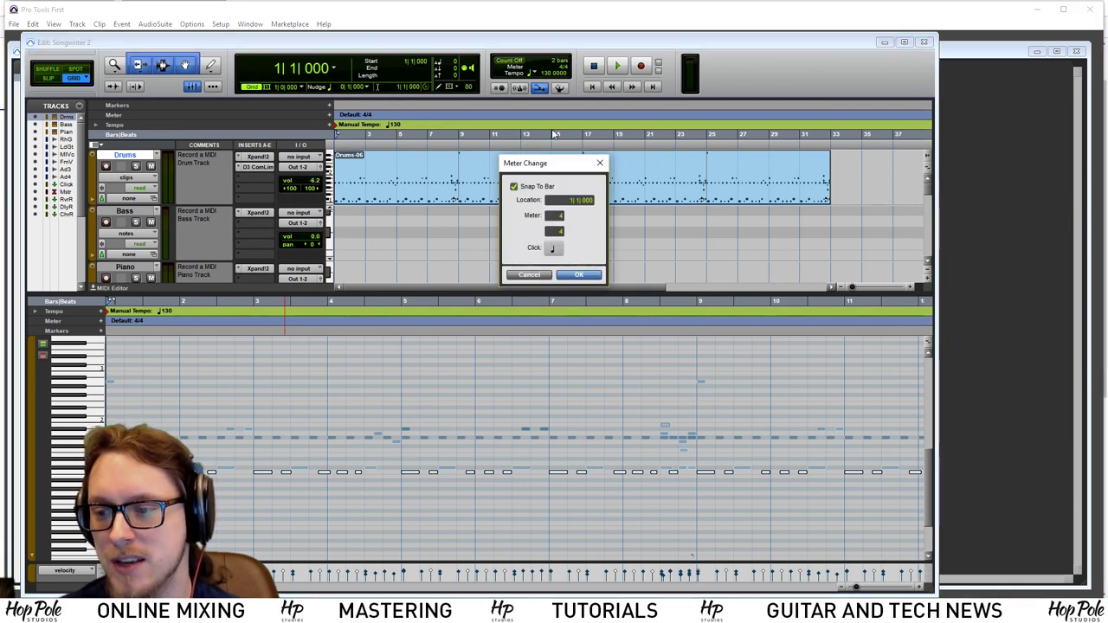
left_click(541, 276)
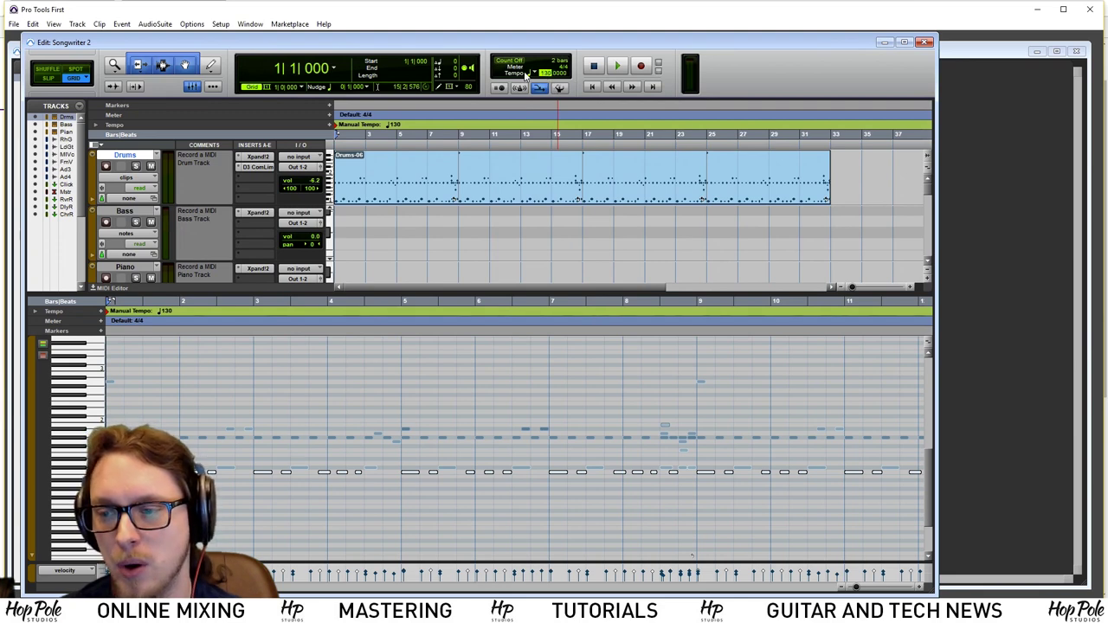
Check the tempo's beat note options without changing them, and set the session tempo to 150 BPM
left_click(537, 87)
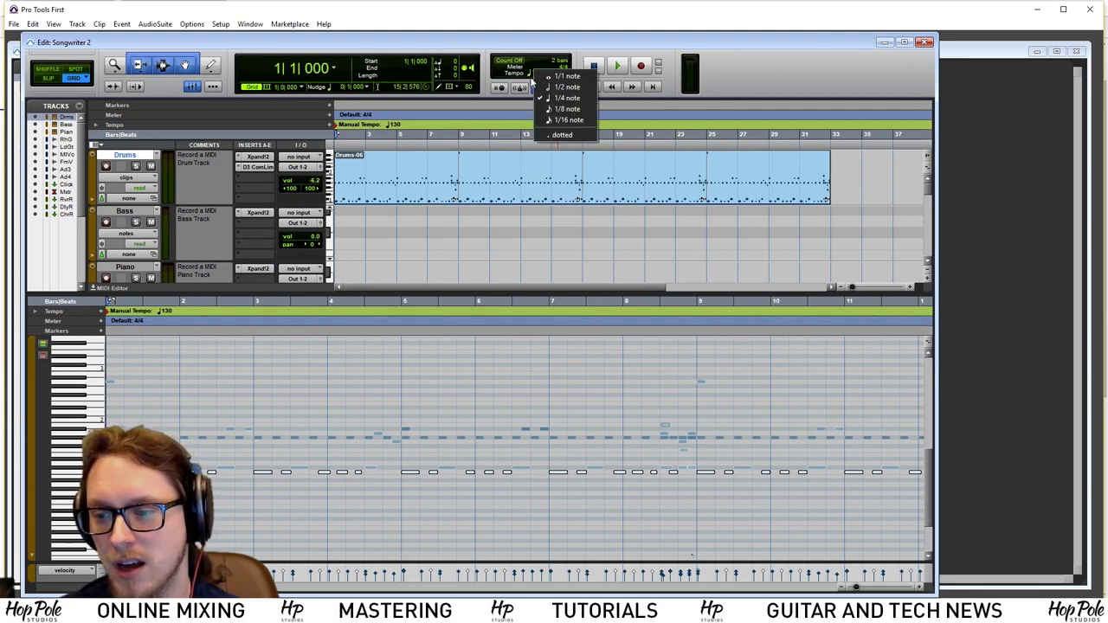
left_click(748, 78)
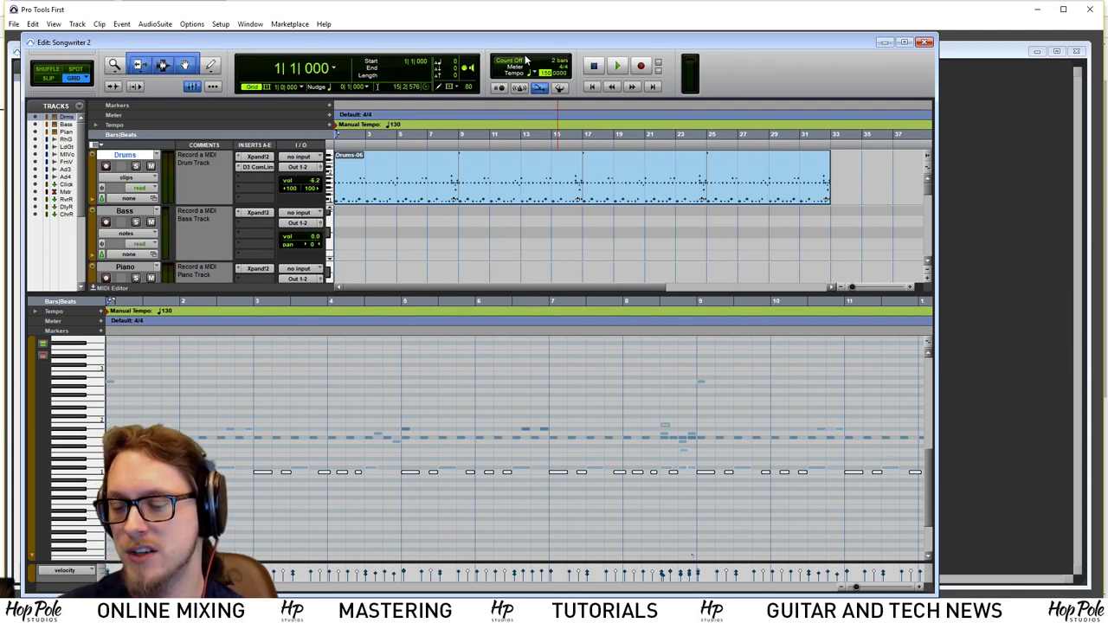
type("150")
key("Return")
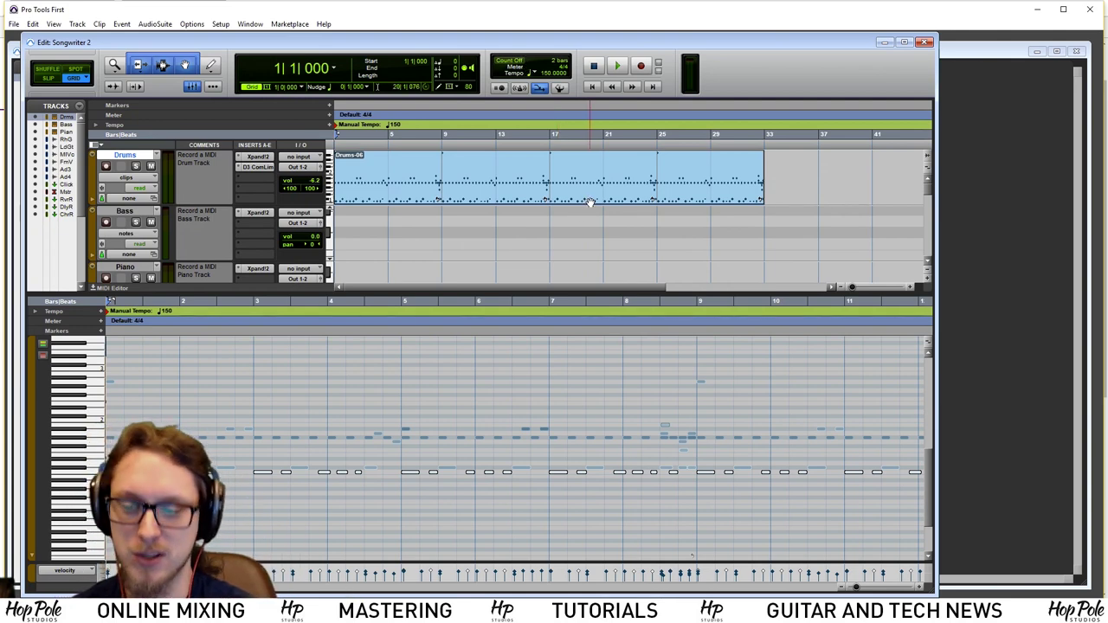
Play the Drums clip from bar 1 to hear it at the new tempo, and stop playback
key("space")
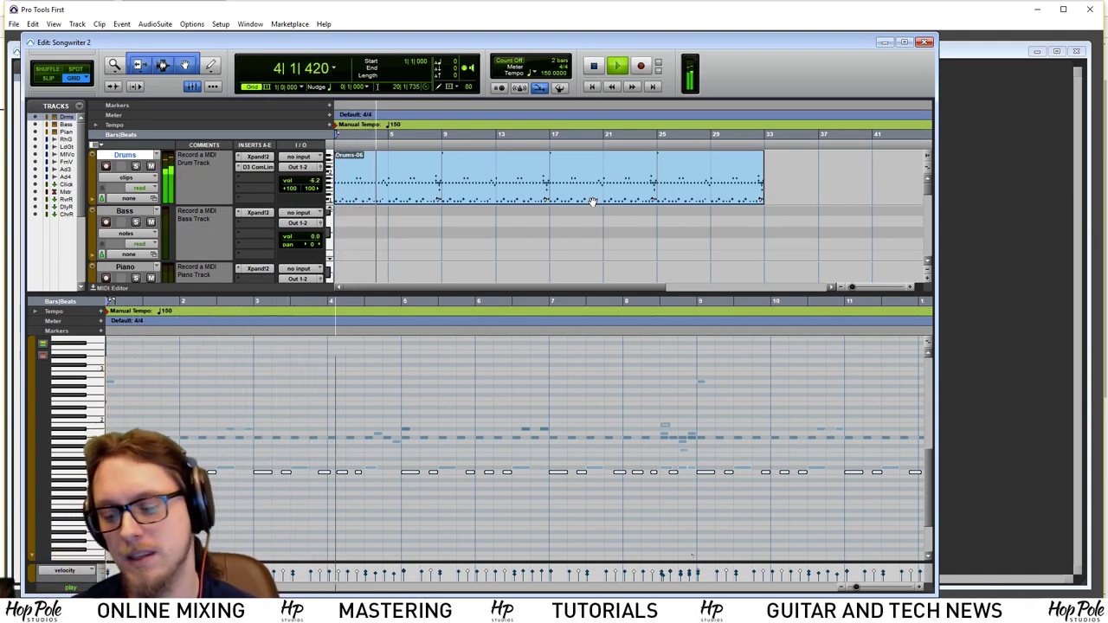
key("space")
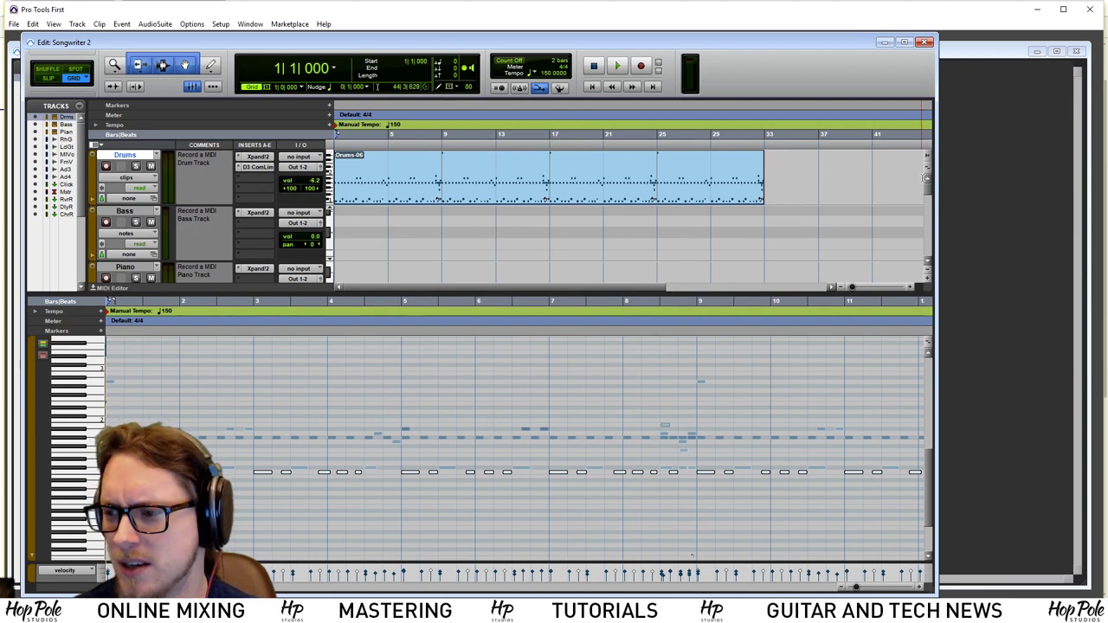
Hide the docked MIDI Editor so the Edit window shows only the tracks
left_click_drag(929, 187, 929, 183)
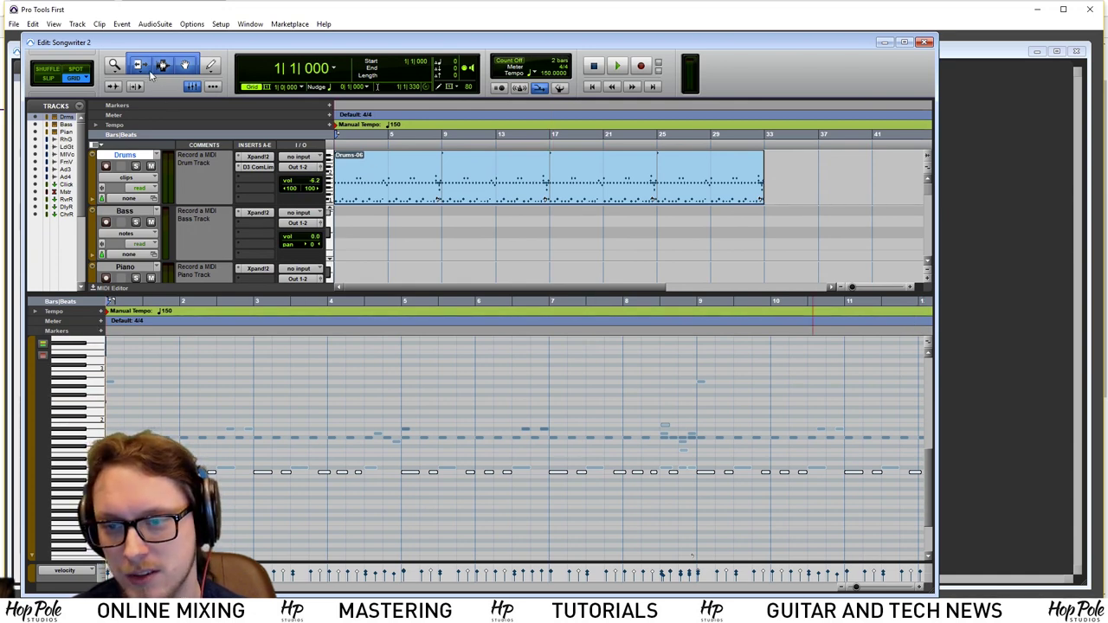
left_click(213, 87)
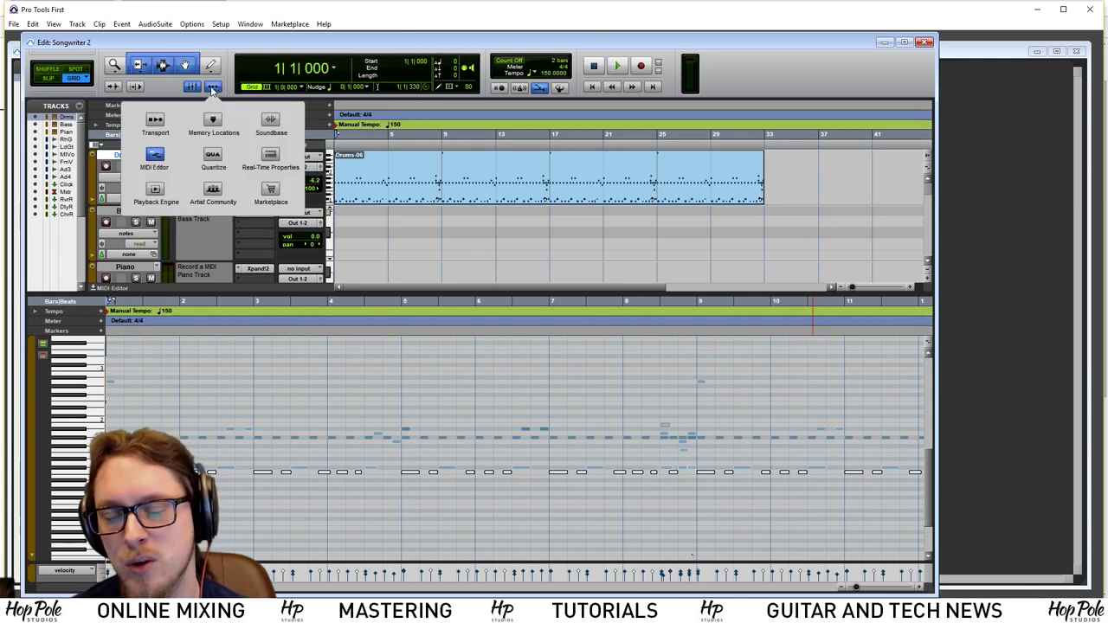
left_click(154, 158)
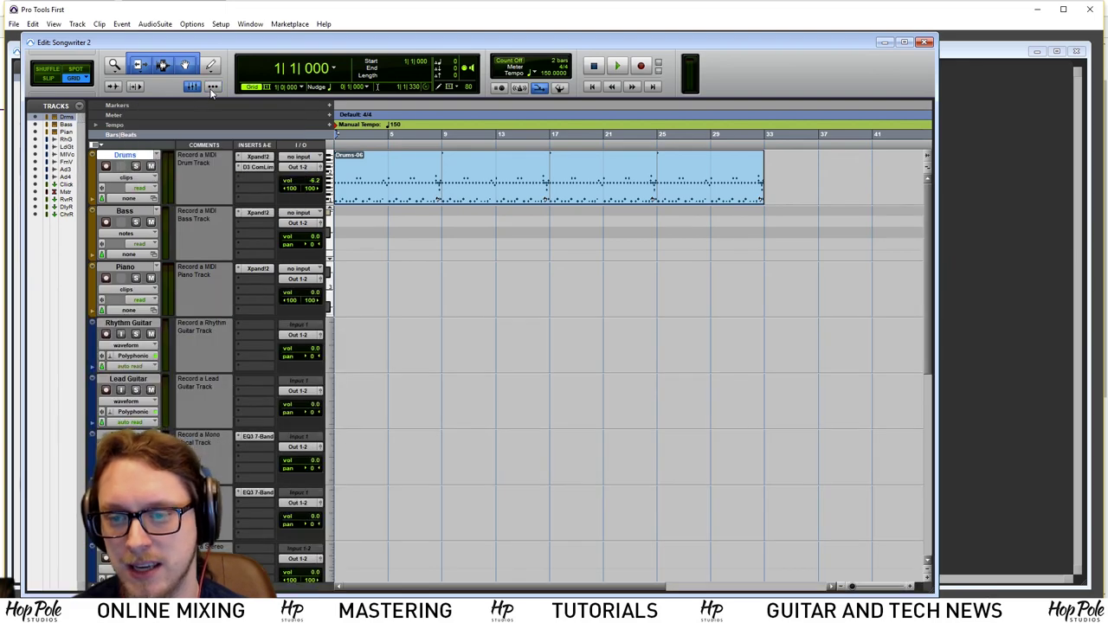
Open the floating Transport window, move it away from the track controls, and close it
left_click(212, 87)
left_click(151, 124)
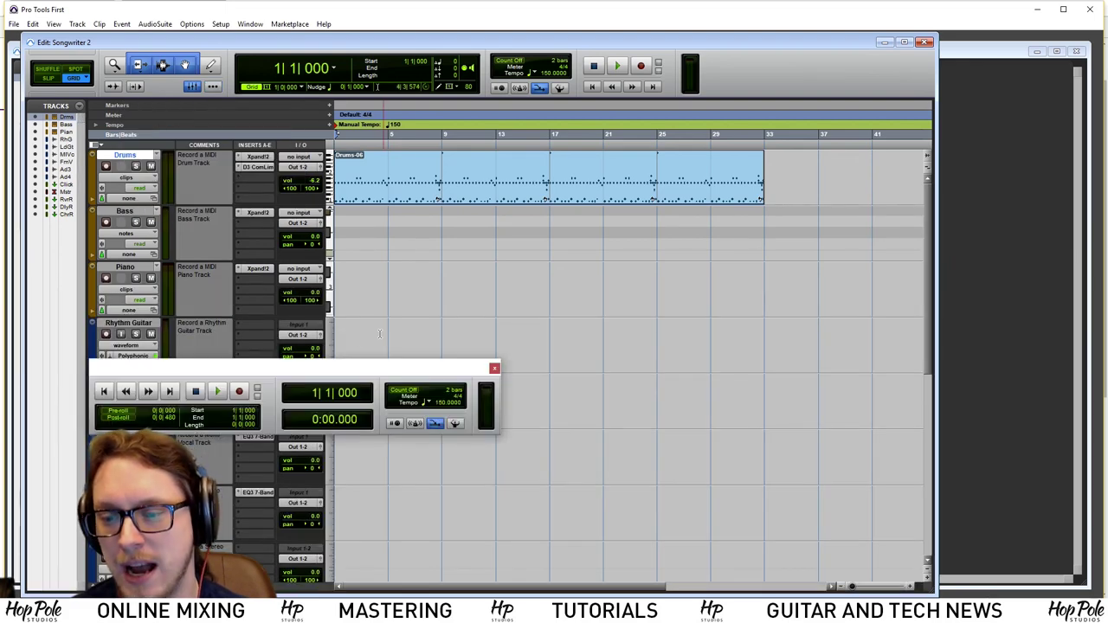
left_click_drag(377, 376, 935, 523)
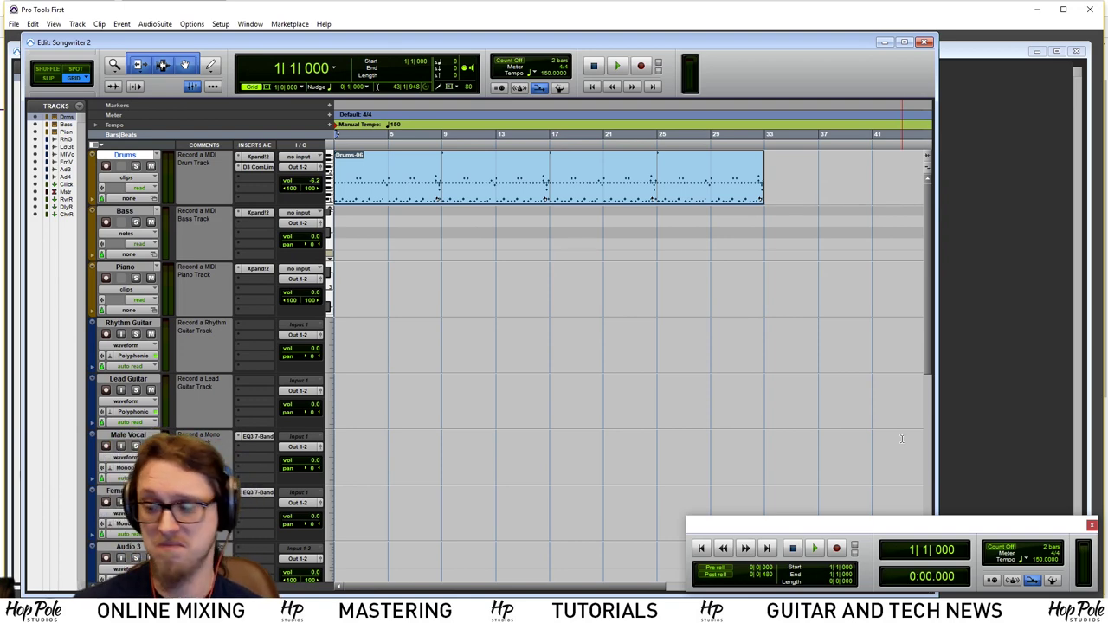
left_click(1091, 526)
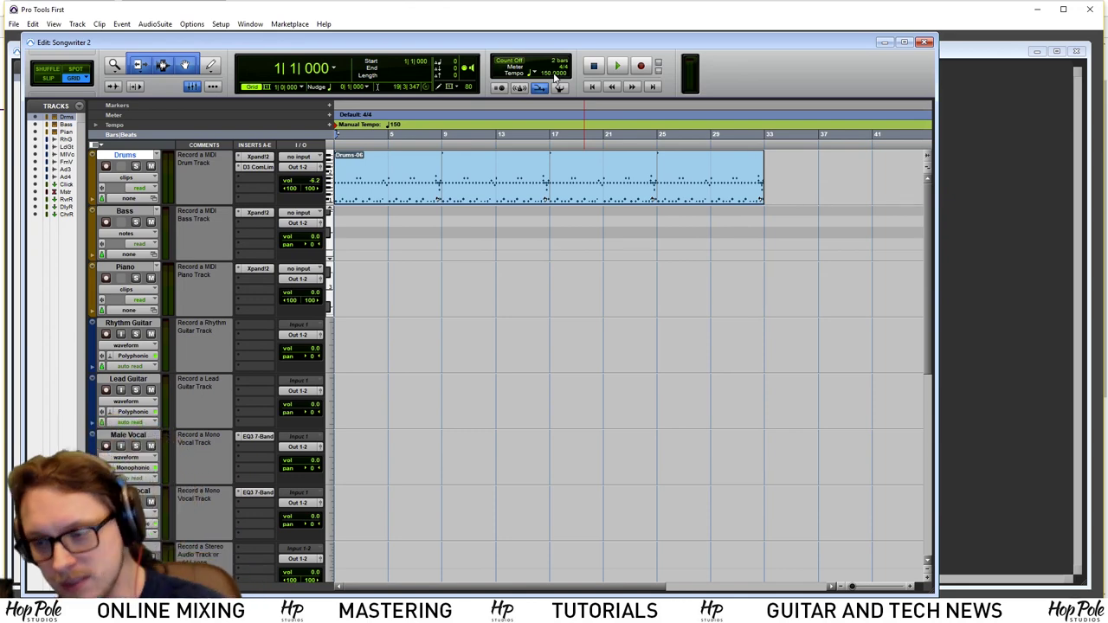
Reopen the floating Transport window and place it over the Mix window, clear of the ChorusRtrn channel strip
key("ctrl+equal")
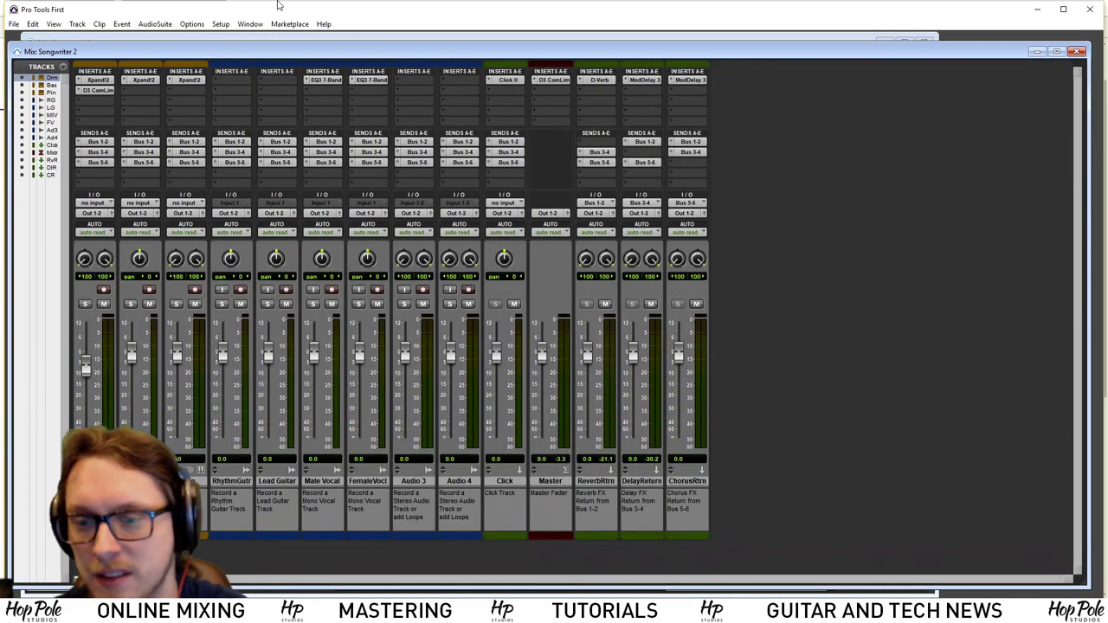
key("ctrl+equal")
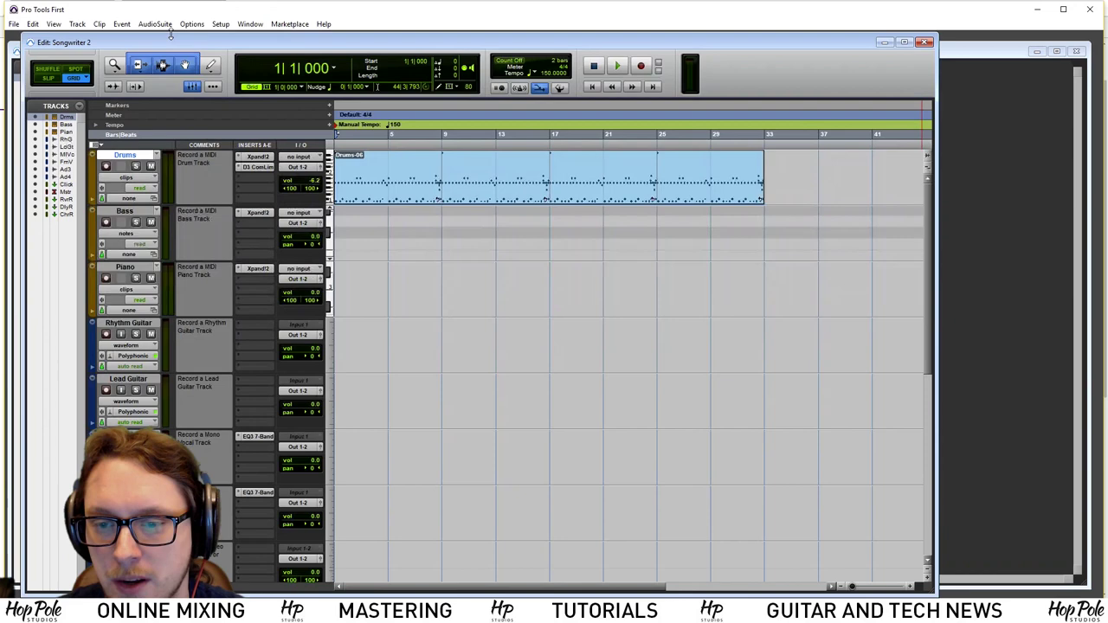
left_click(212, 86)
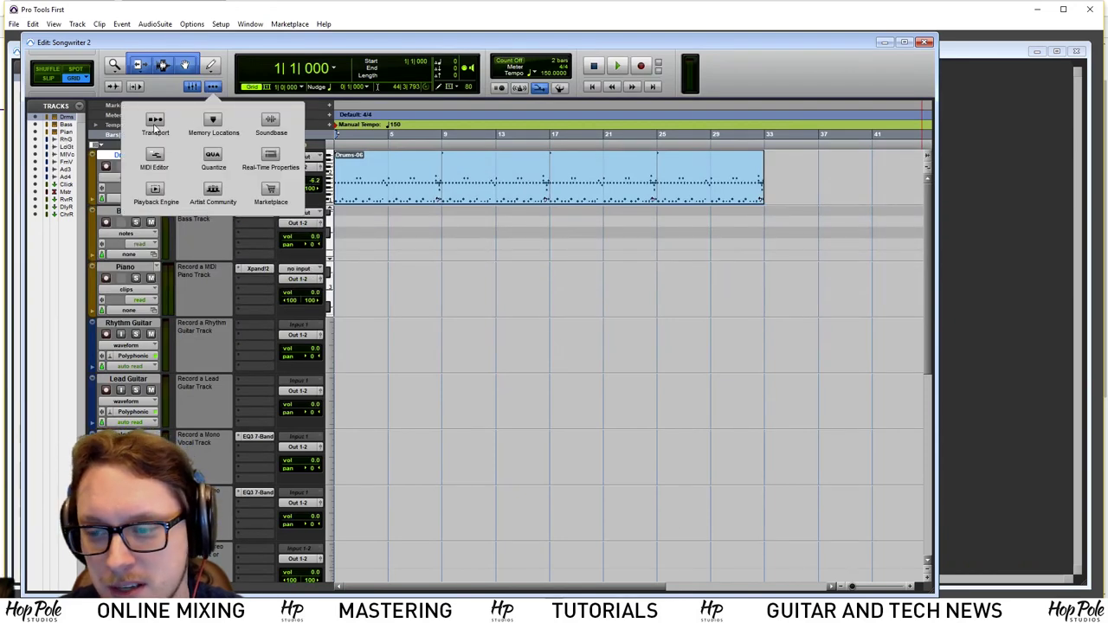
left_click(164, 131)
key("ctrl+equal")
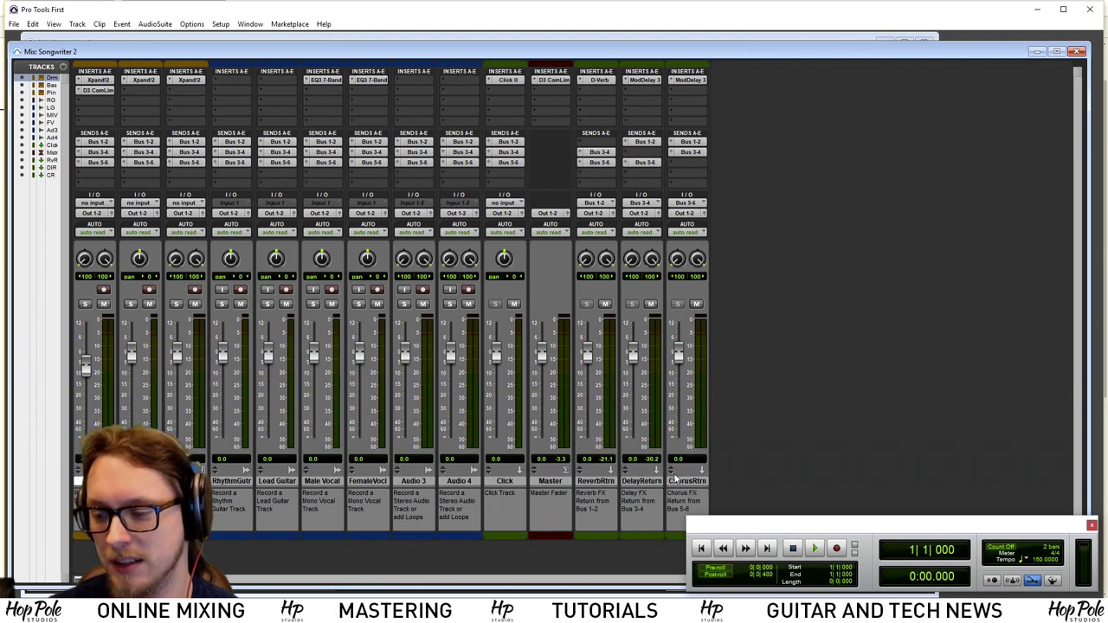
mouse_move(755, 524)
left_mouse_down()
mouse_move(755, 535)
mouse_move(766, 531)
left_mouse_up()
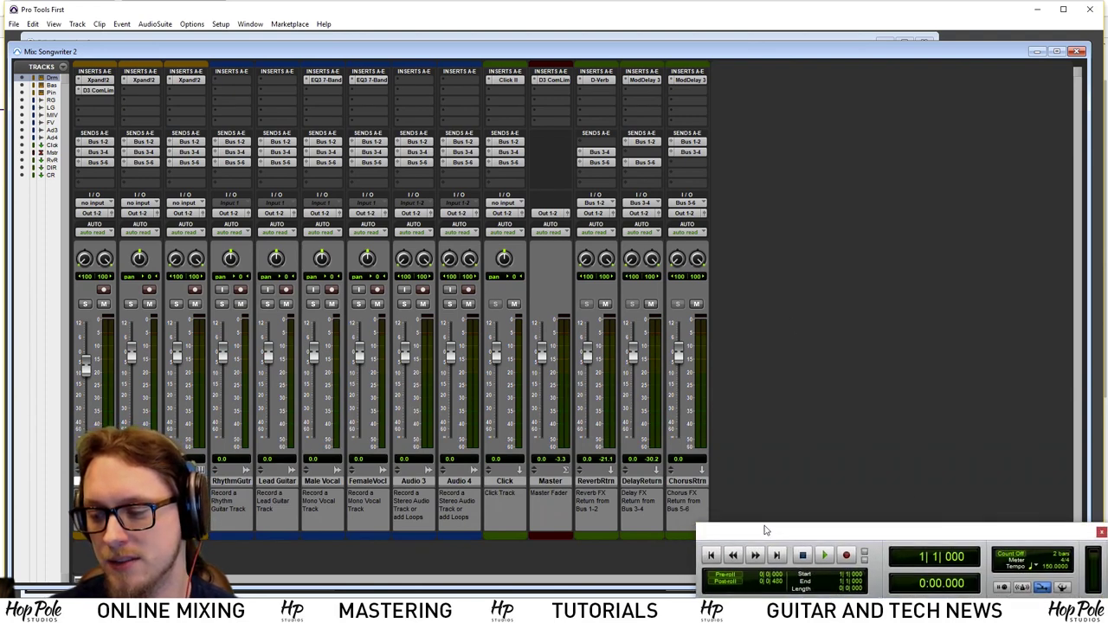
Try the Transport window's play, stop and fast-forward controls while watching the Mix window's meters, ending with playback stopped
left_click(824, 556)
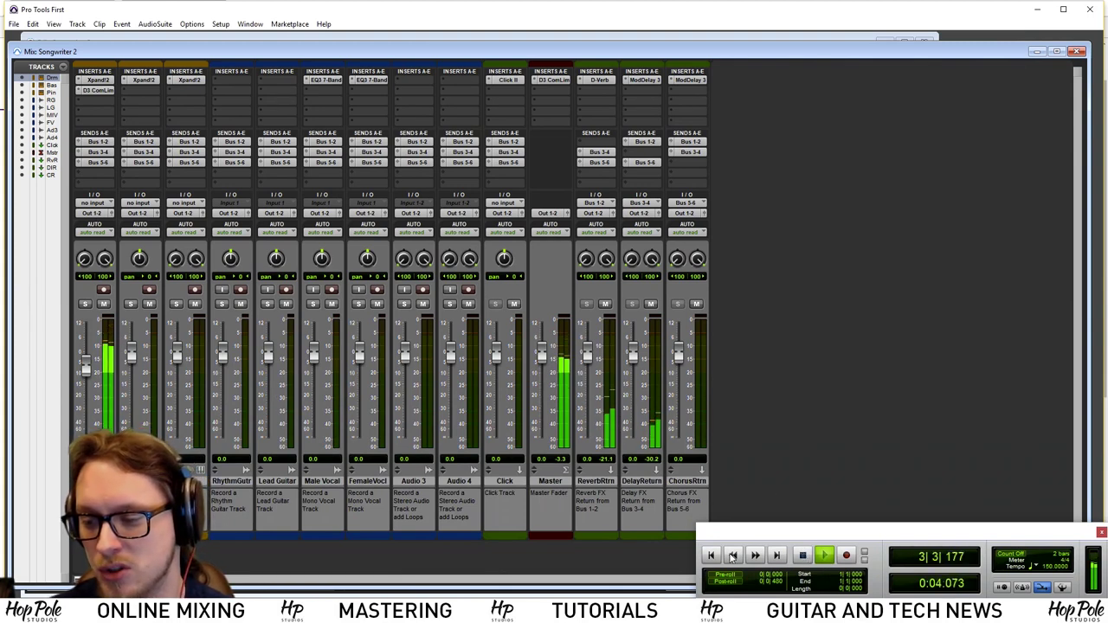
left_click(803, 556)
left_click(825, 555)
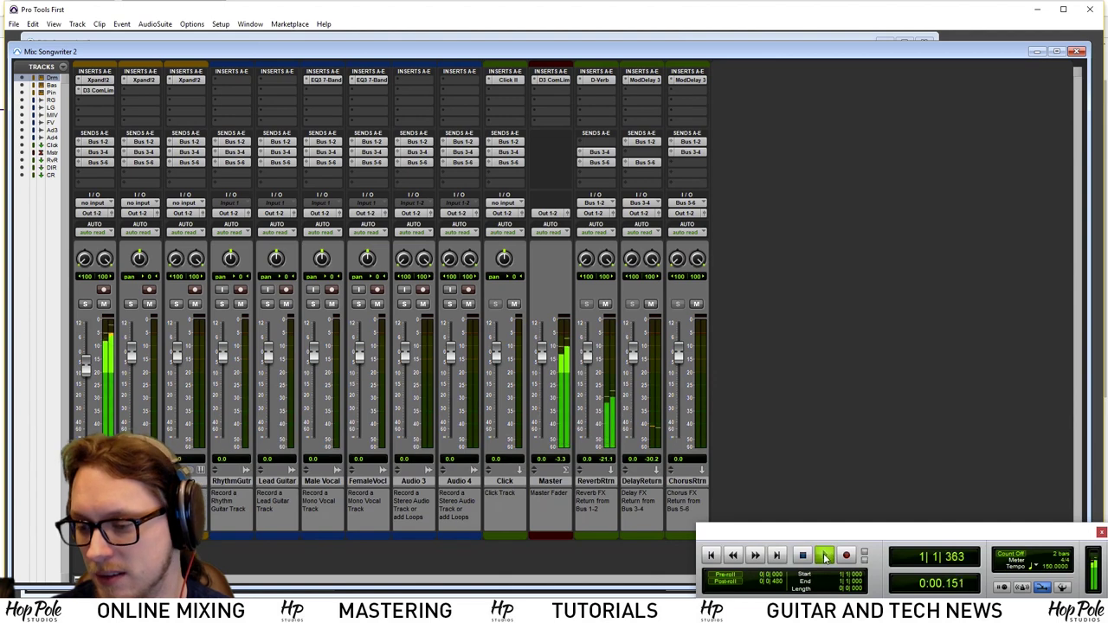
left_click(755, 555)
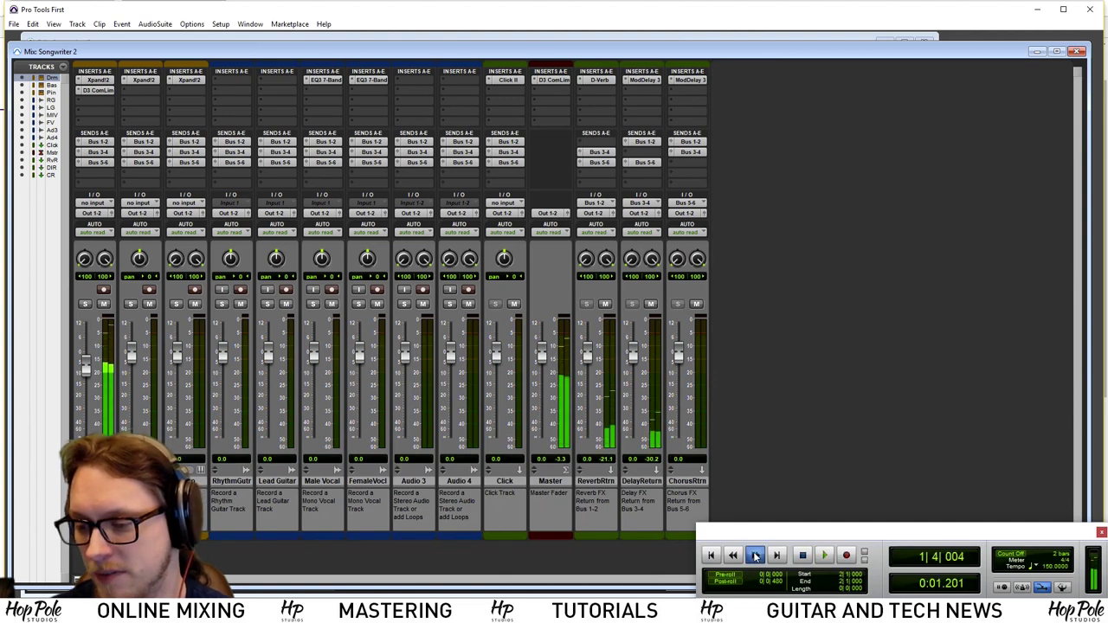
left_click(803, 556)
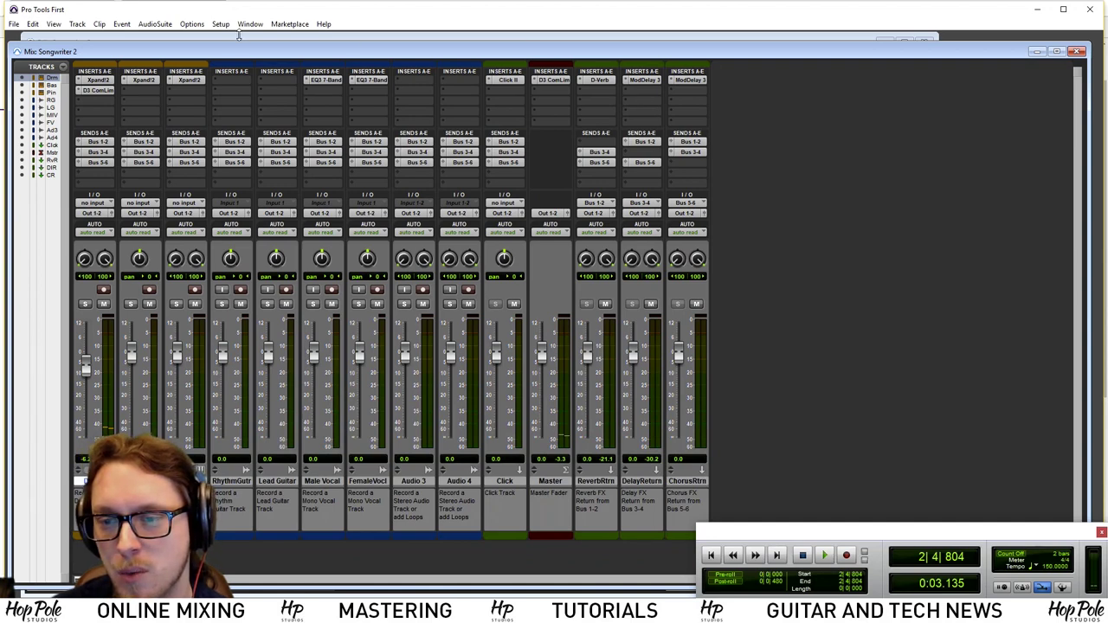
Return to the Edit window, enable the metronome click, and play a few bars with it before stopping
key("ctrl+equal")
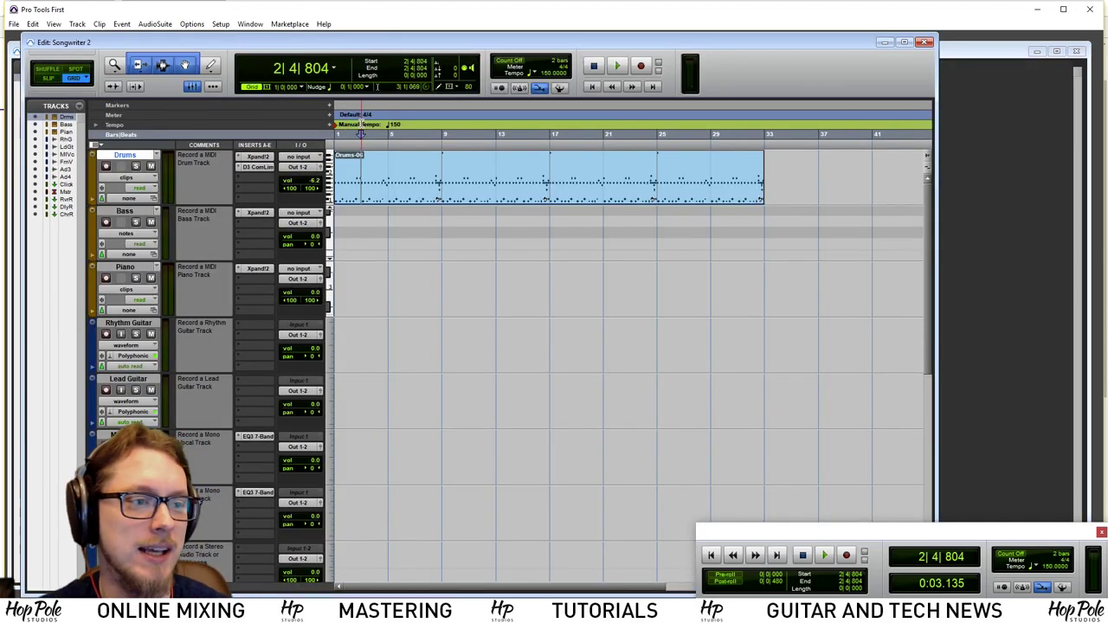
left_click(519, 88)
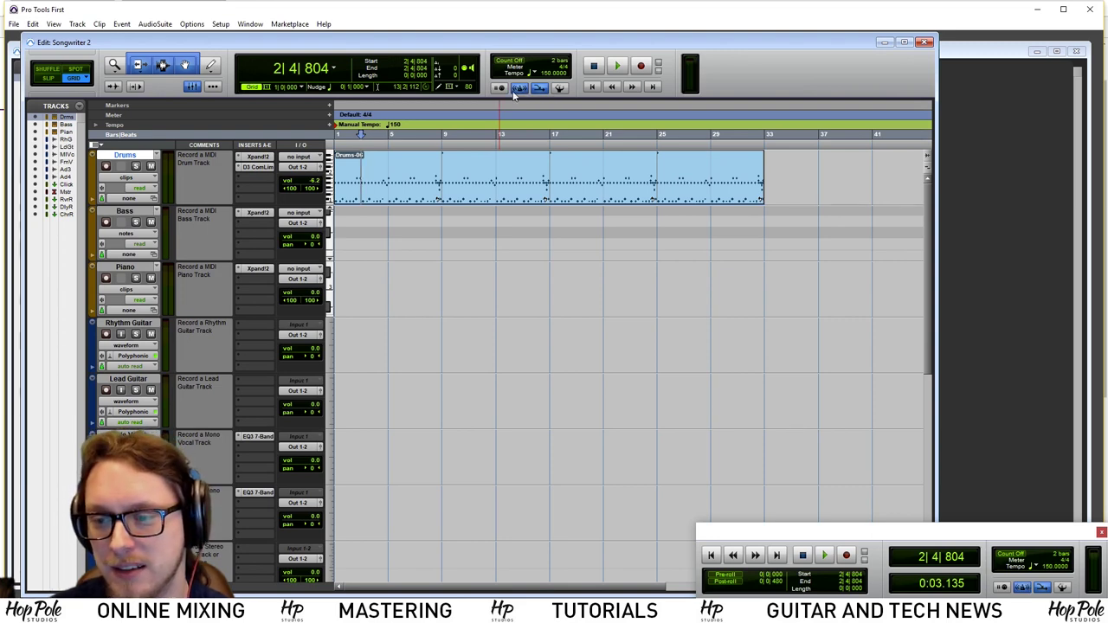
left_click(619, 69)
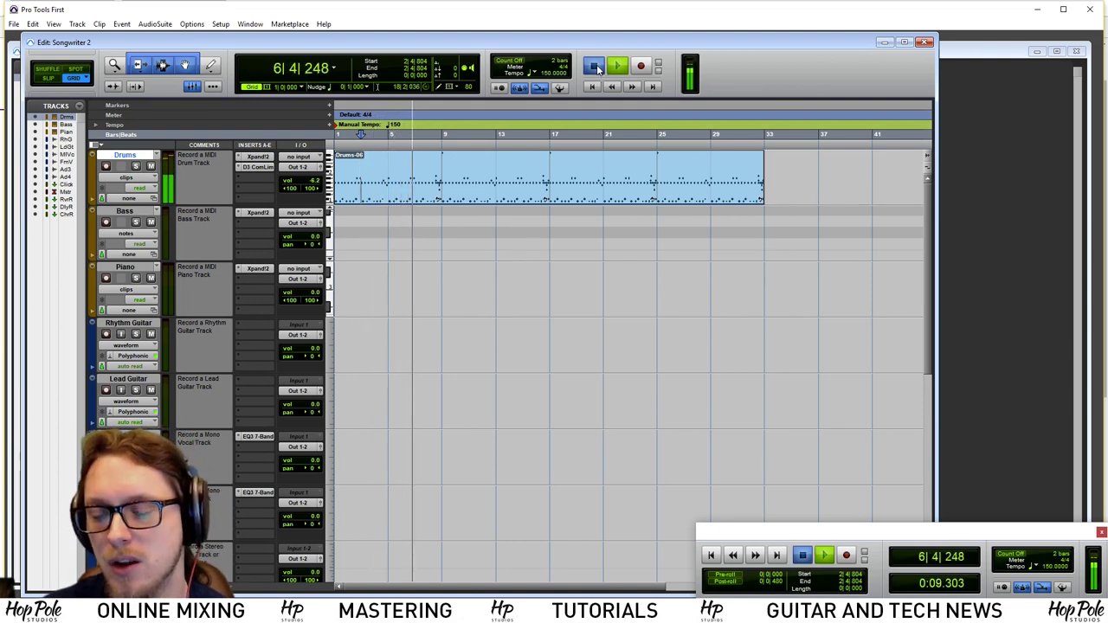
left_click(594, 66)
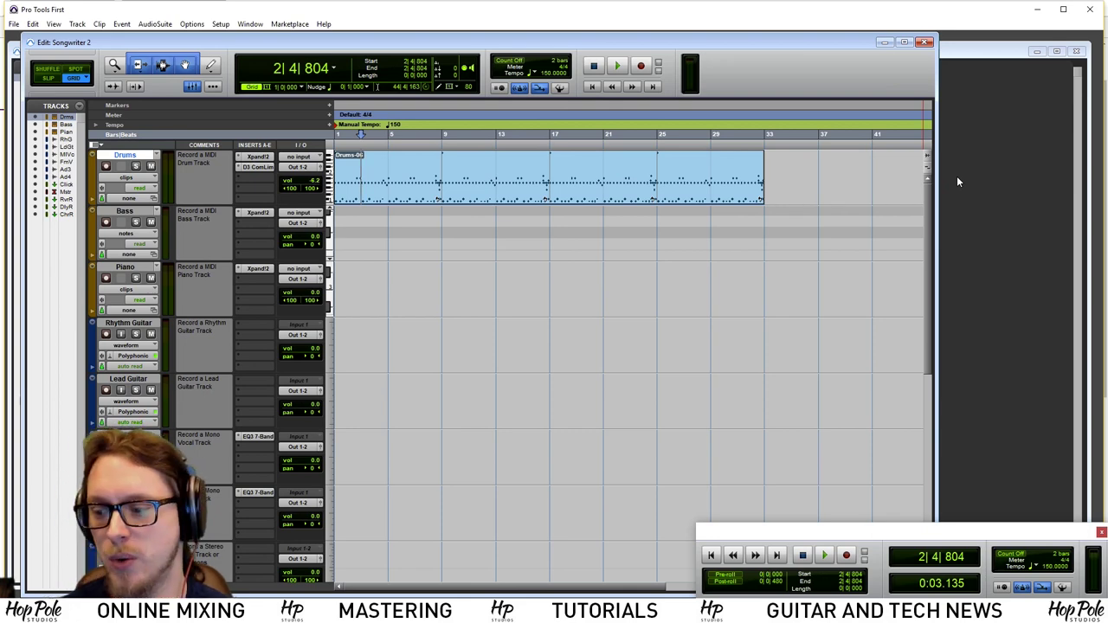
Open the Click track's Click II plug-in beside the Mix window's channel strips and audition its click with brief playback
left_click(979, 173)
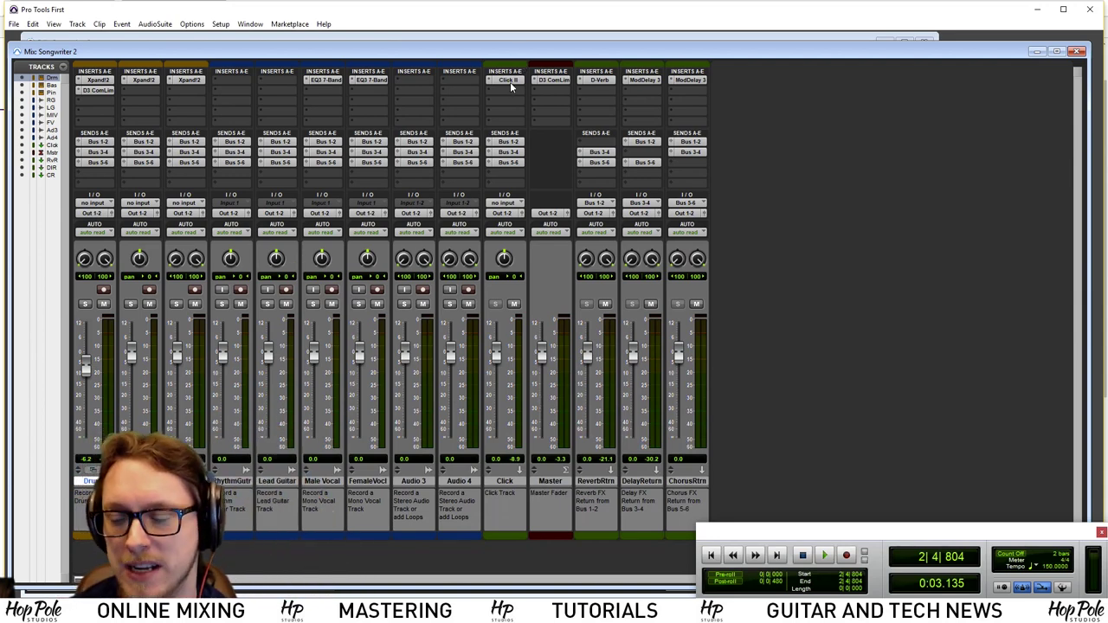
left_click(509, 80)
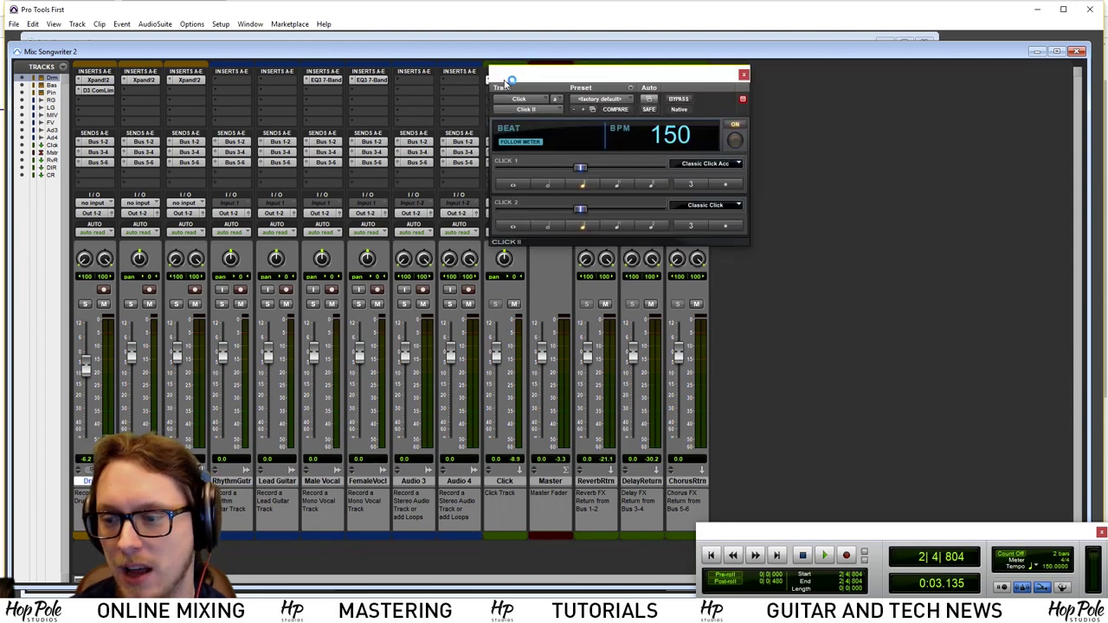
left_click_drag(530, 73, 792, 139)
left_click(824, 555)
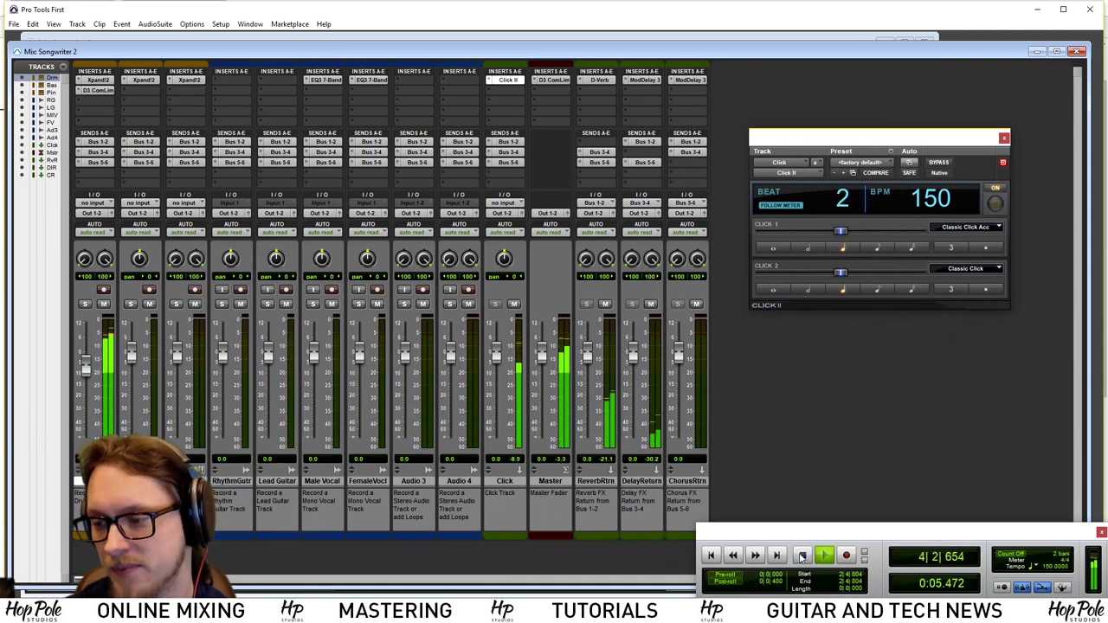
key("space")
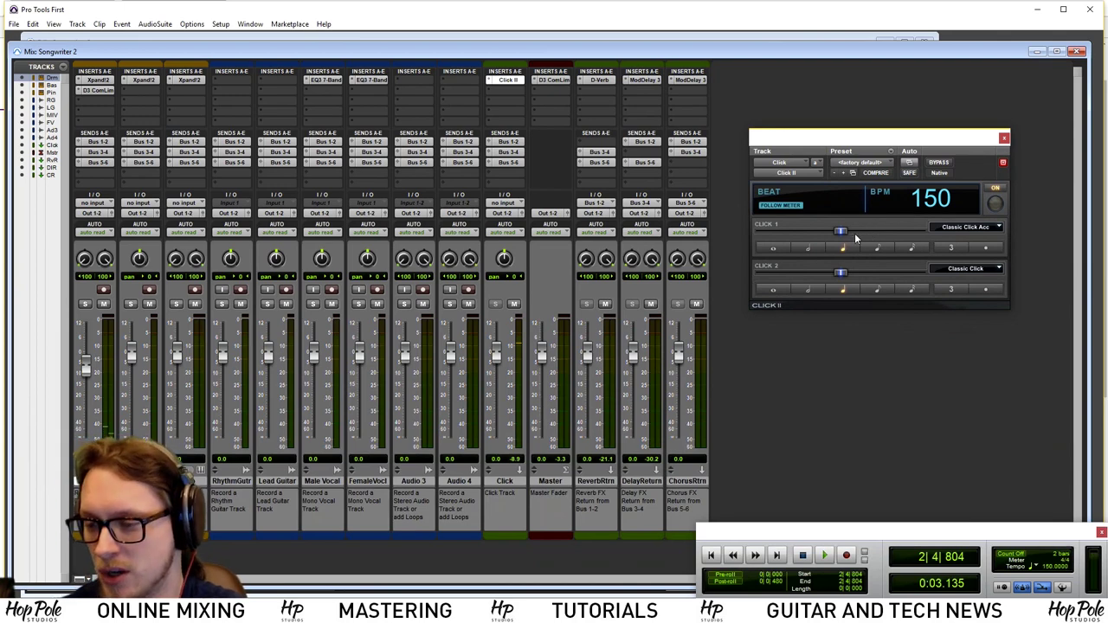
Raise the Click 1 level in Click II, set the click note value to eighth notes, and start playback to audition it
left_click_drag(853, 236, 861, 238)
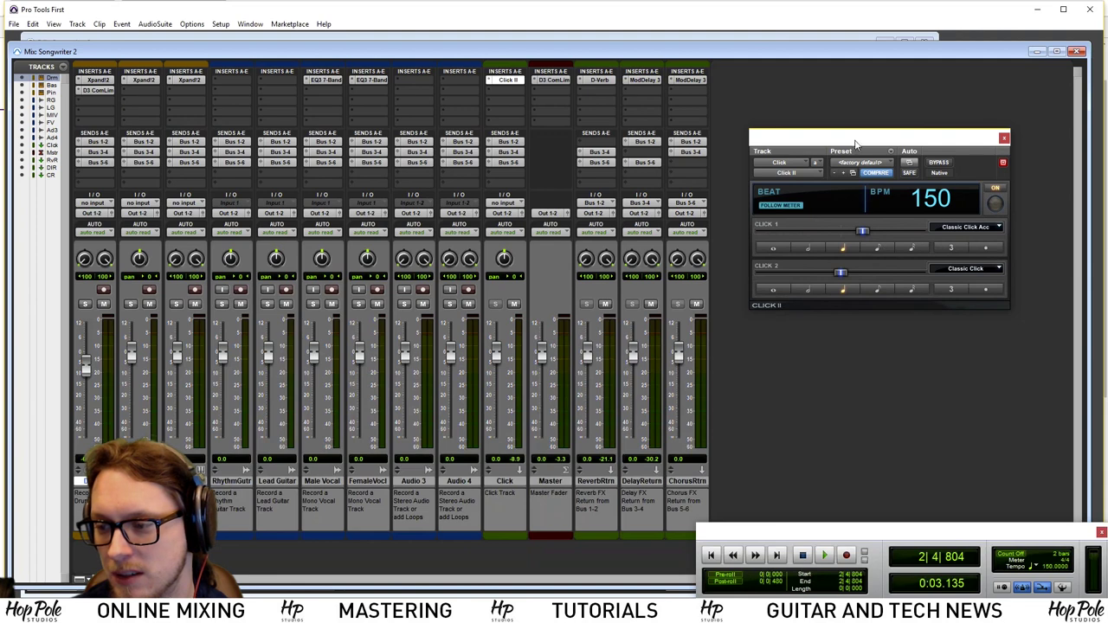
left_click_drag(855, 144, 818, 155)
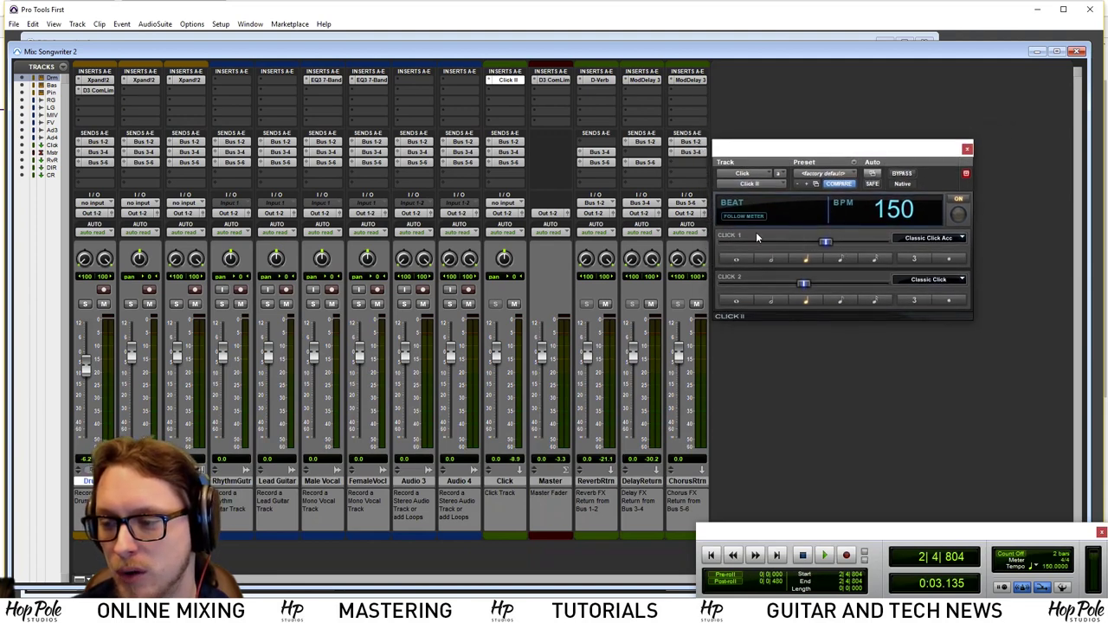
left_click(840, 260)
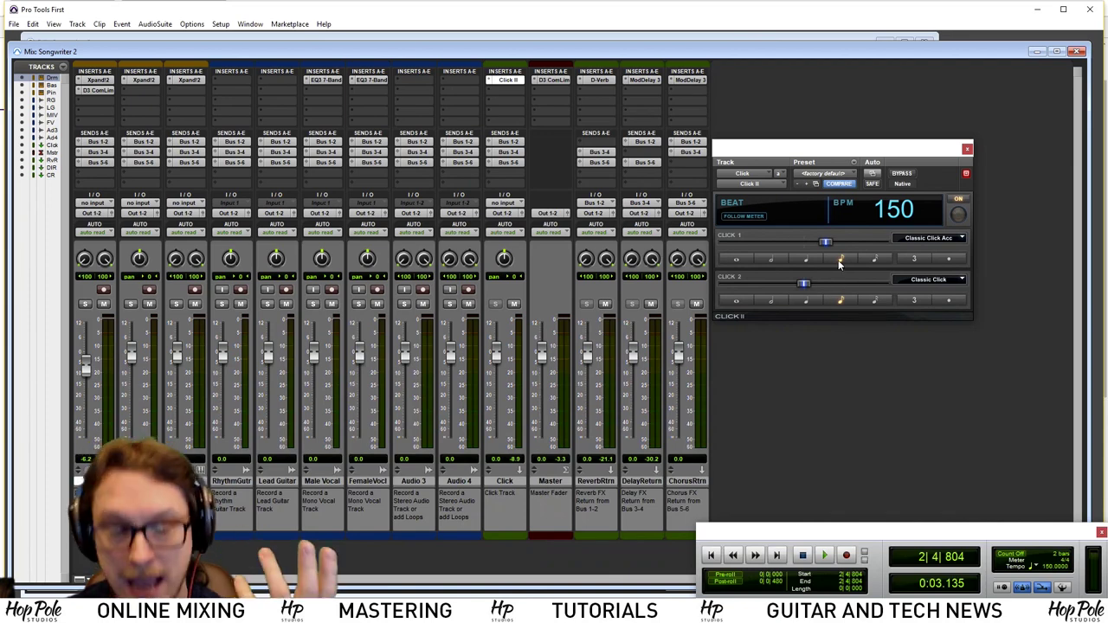
key("space")
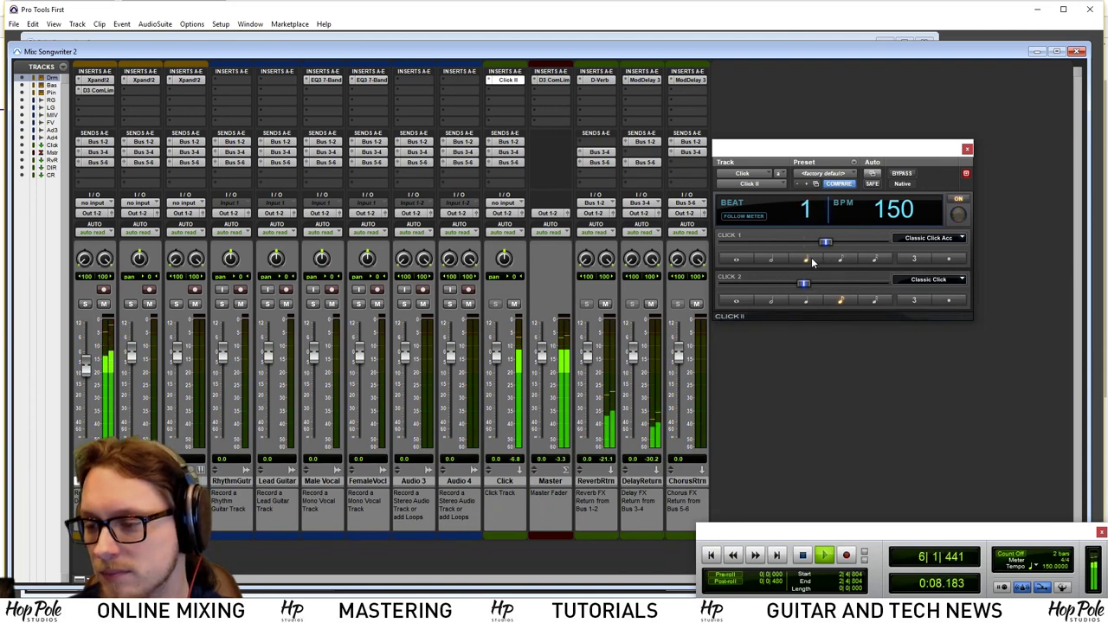
Audition Click 1 and Click 2 at quarter notes and at half notes, restarting playback between the two settings
left_click(805, 259)
left_click(805, 300)
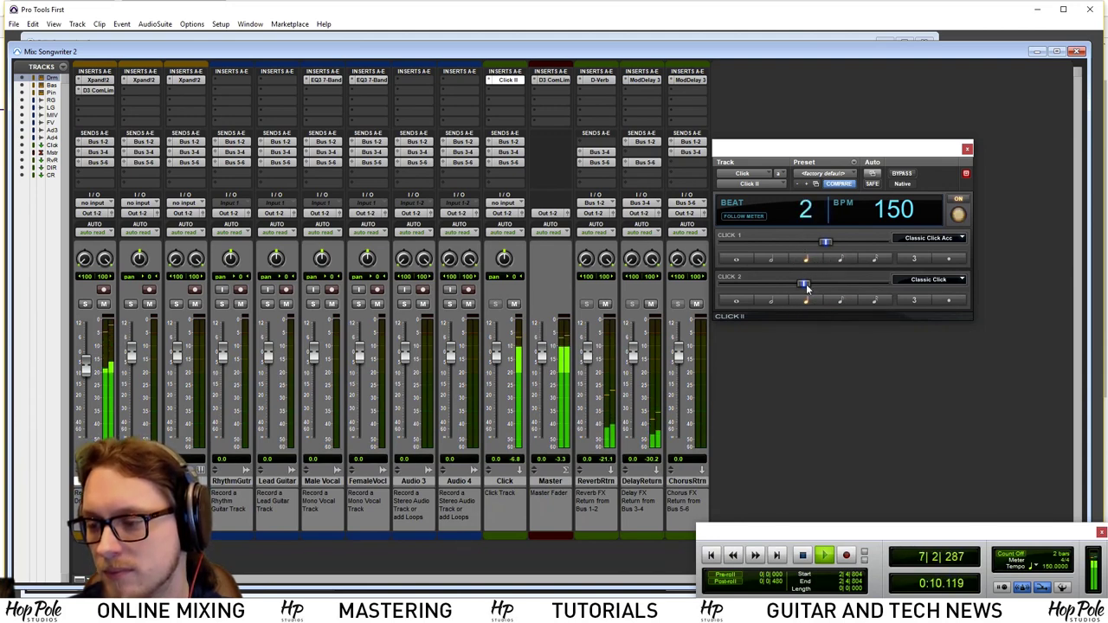
key("space")
left_click(773, 258)
key("space")
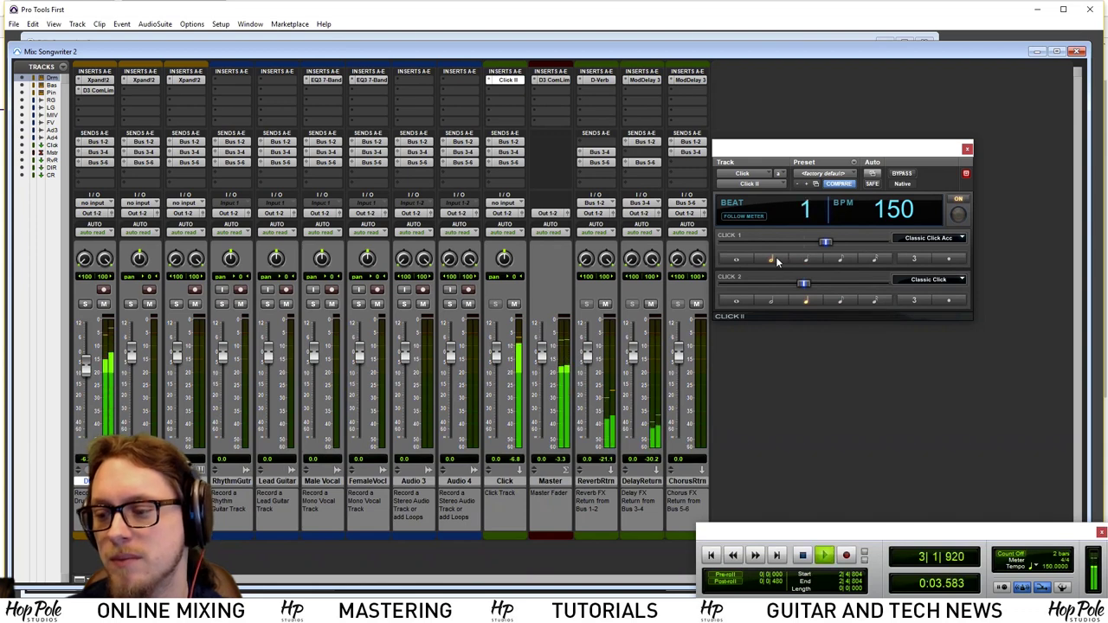
left_click(771, 300)
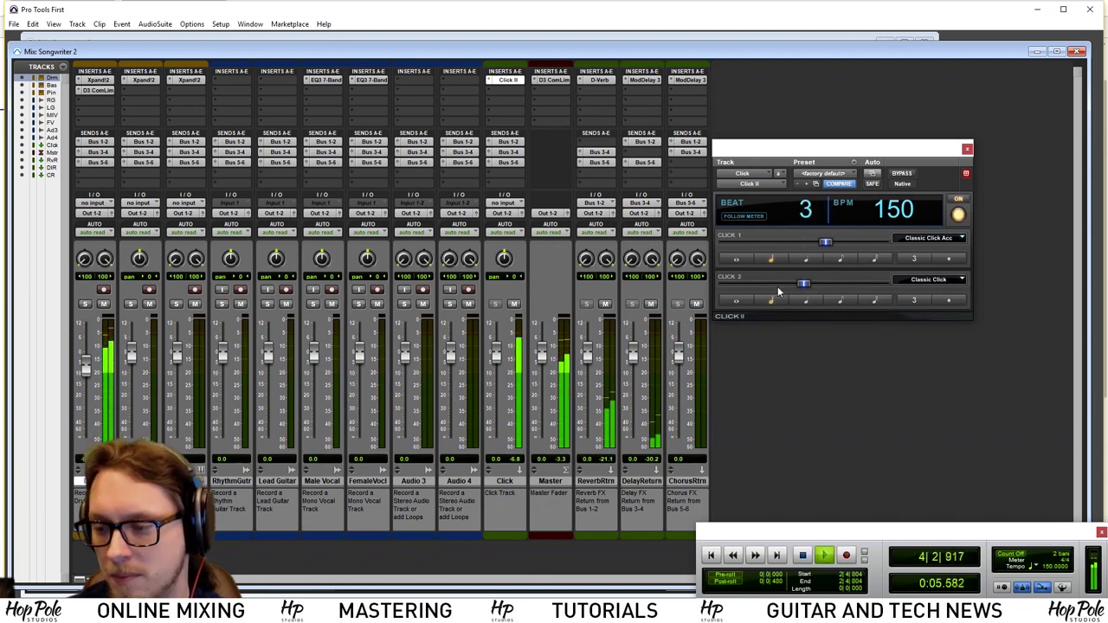
Try eighth notes and mixed note values on the two clicks, stop playback and set both clicks to quarter notes
left_click(838, 260)
left_click(840, 300)
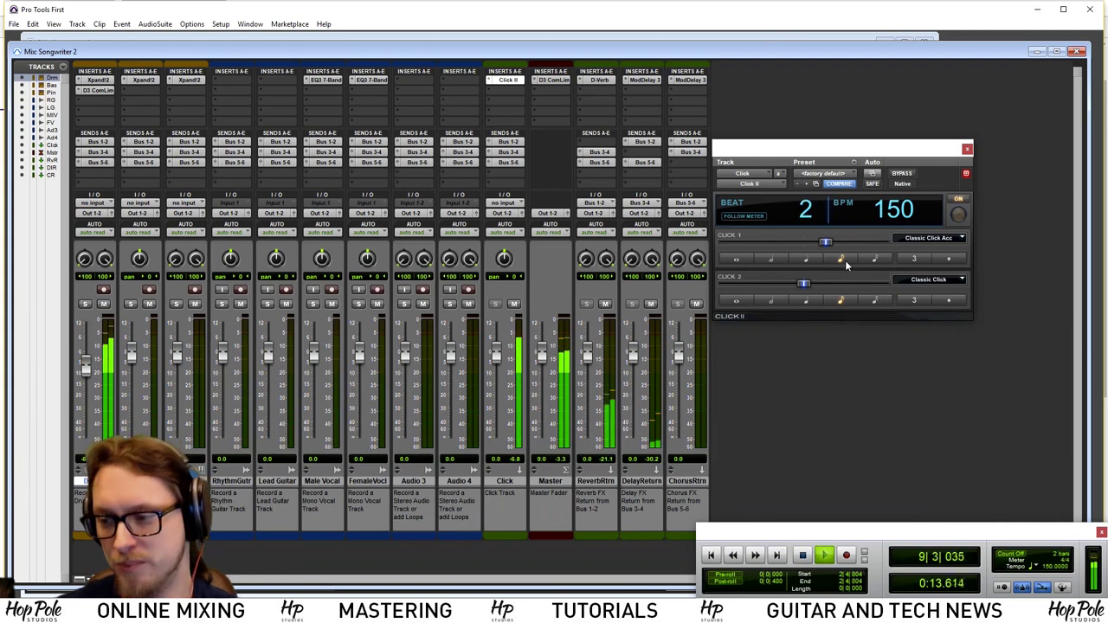
left_click(806, 260)
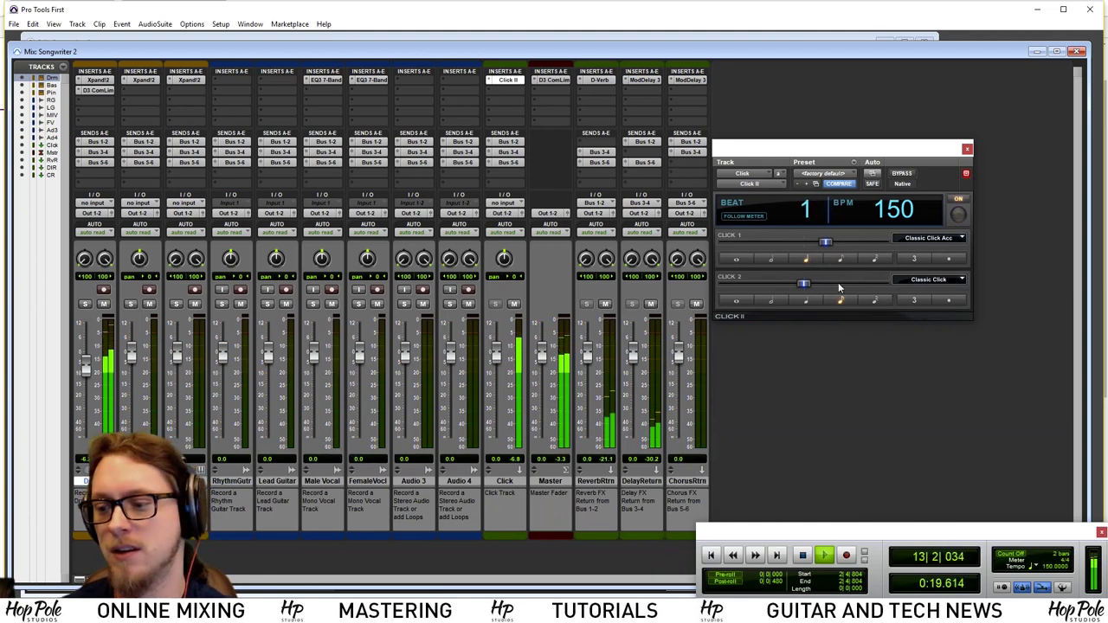
left_click(787, 260)
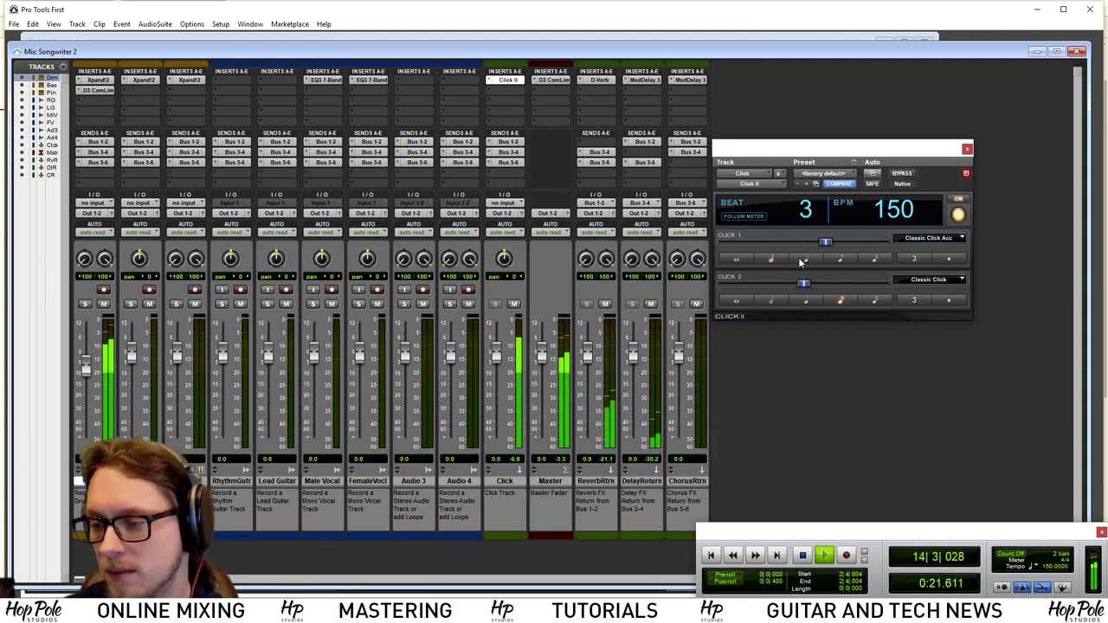
key("space")
left_click(806, 260)
left_click(806, 300)
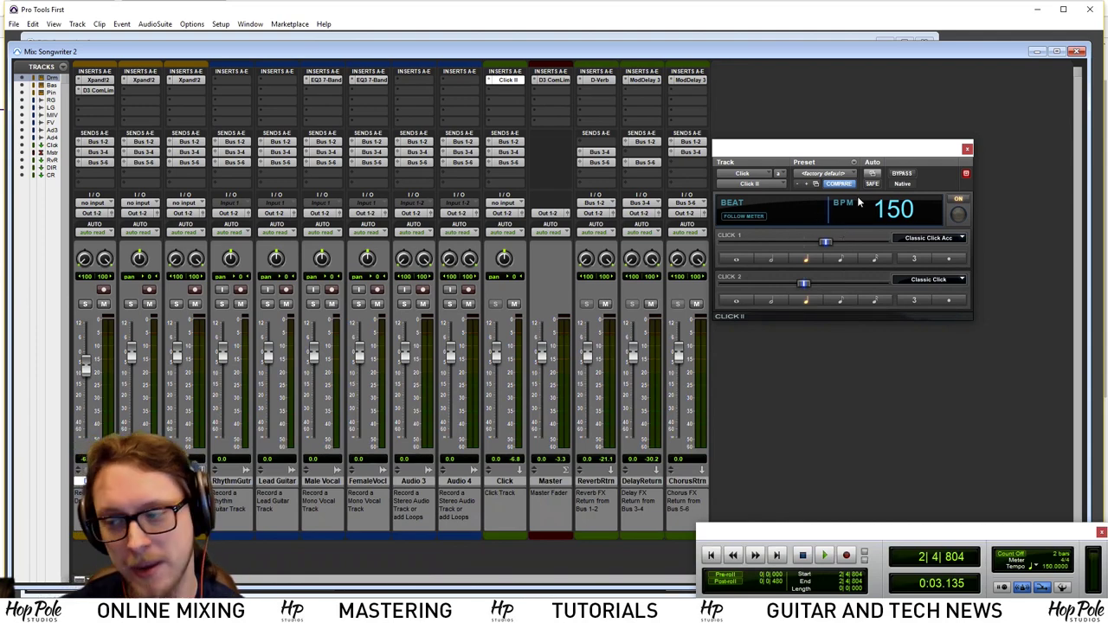
Set the Click 1 sound to Smoothstick and the Click 2 sound to Shaker 3, and start playback to audition them
left_click(925, 242)
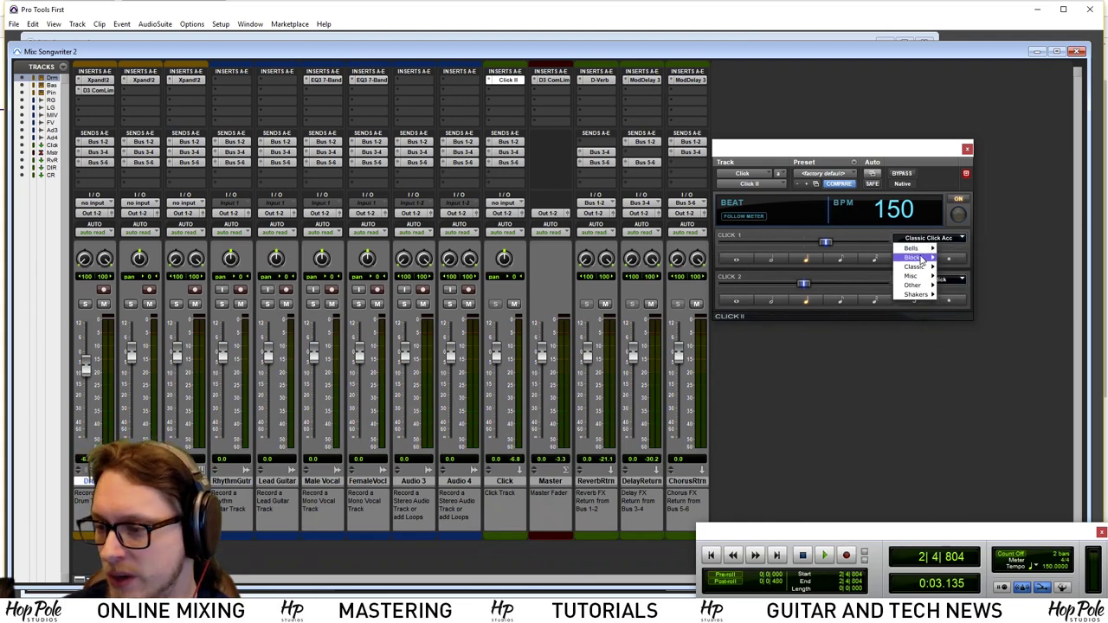
mouse_move(923, 259)
left_click(966, 286)
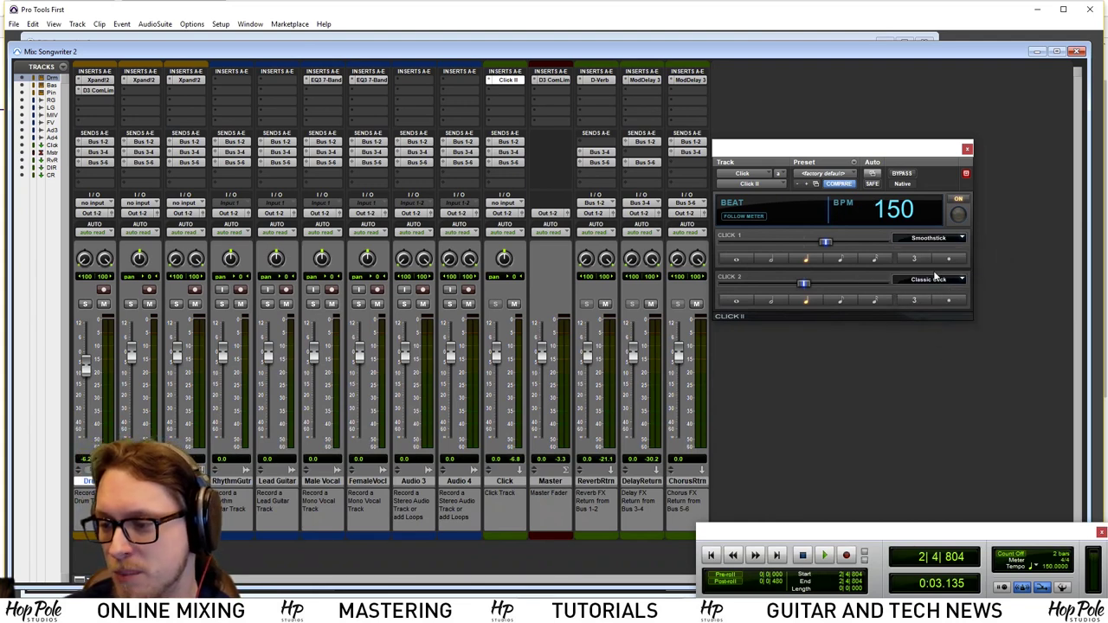
left_click(935, 282)
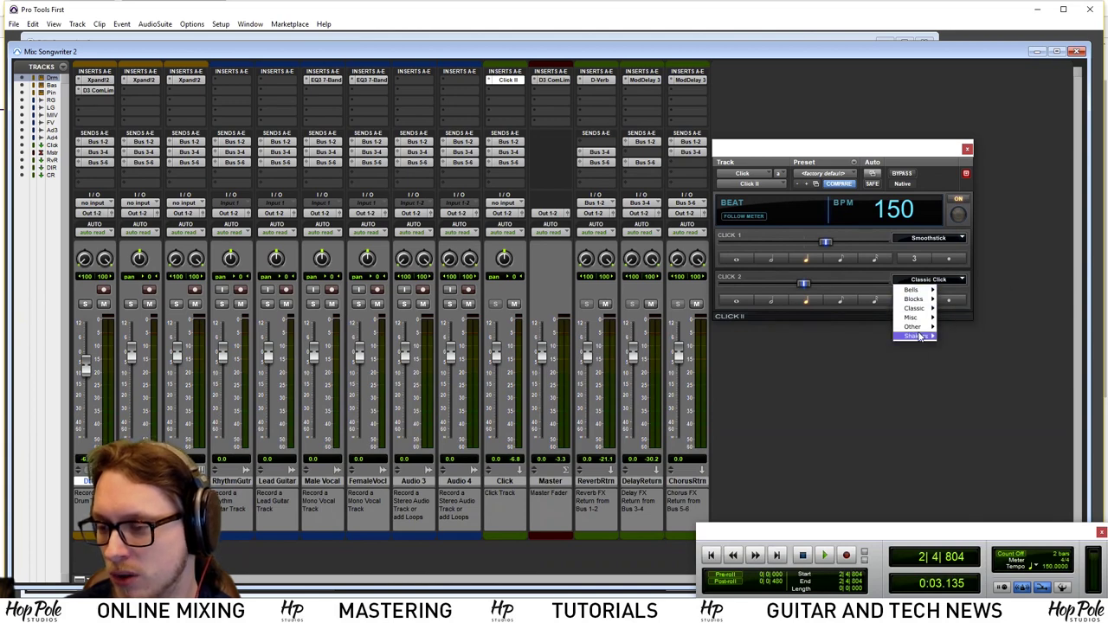
mouse_move(920, 336)
left_click(963, 316)
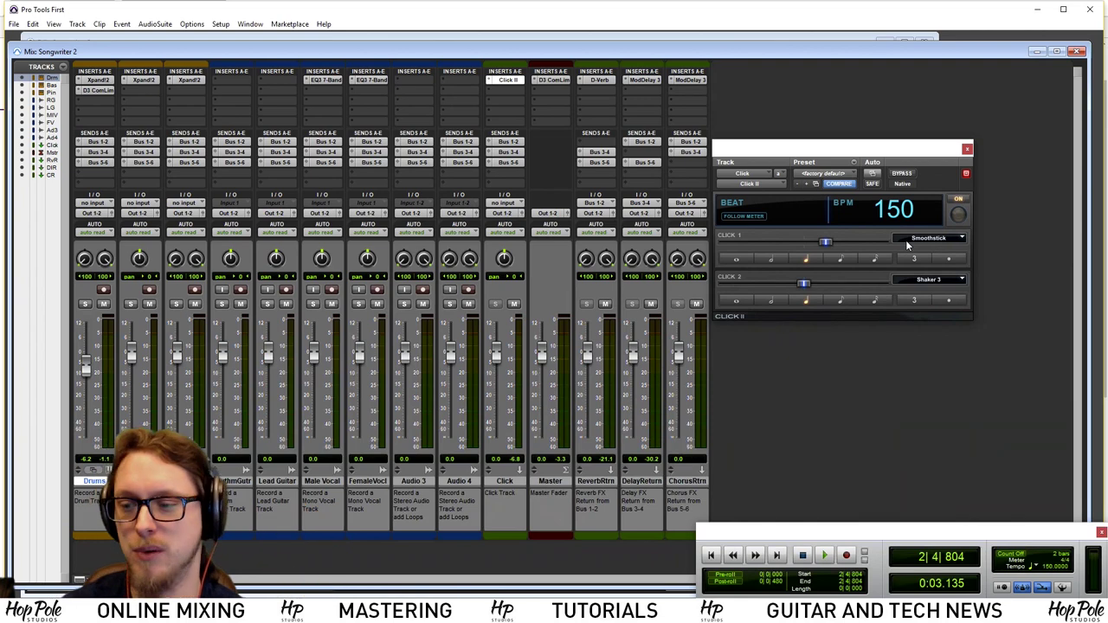
key("space")
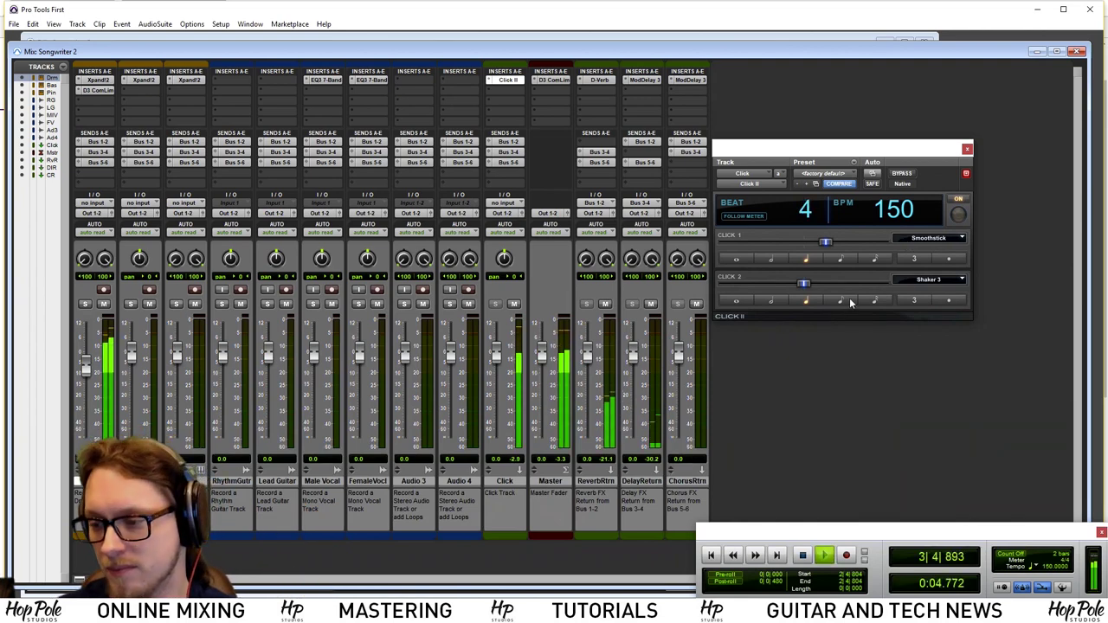
Change the Click 2 sound to RW Eighth Note, enable Follow Meter, and stop playback after listening
left_click(934, 284)
mouse_move(918, 322)
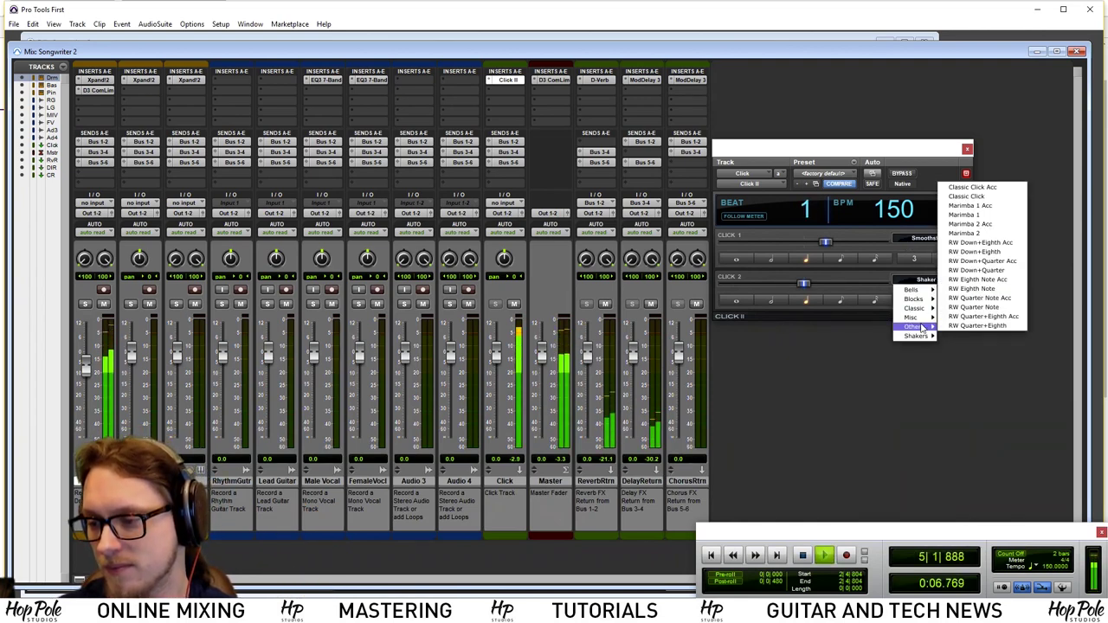
left_click(983, 293)
left_click(834, 300)
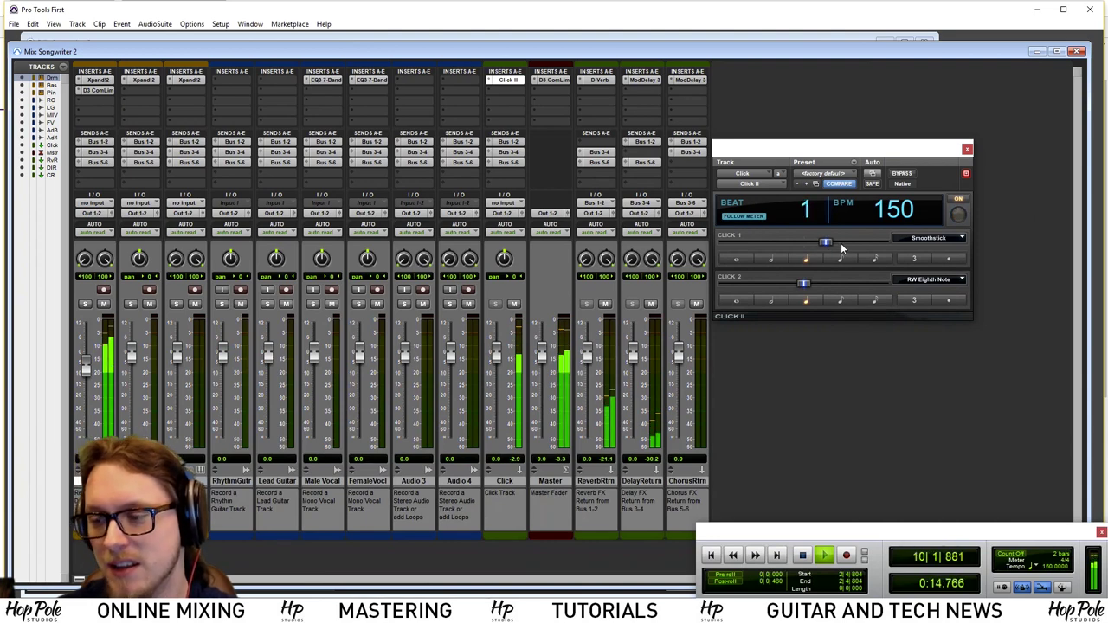
key("space")
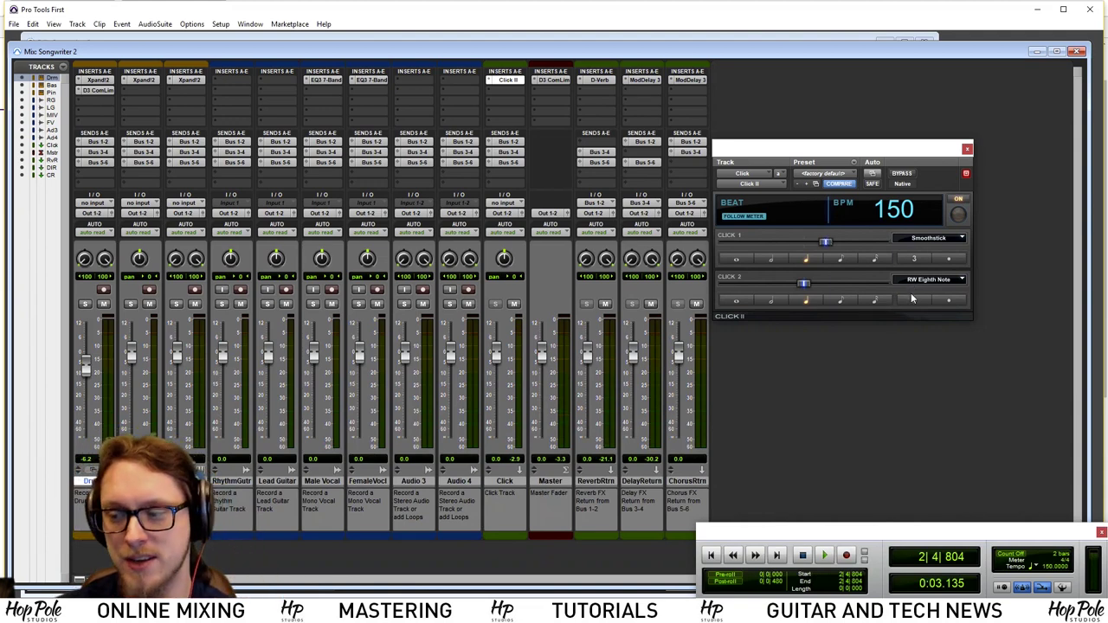
During playback, set the Click 2 sound to Cheek Flick and the Click 1 sound to Cheek Flick Acc, ending with playback stopped
key("space")
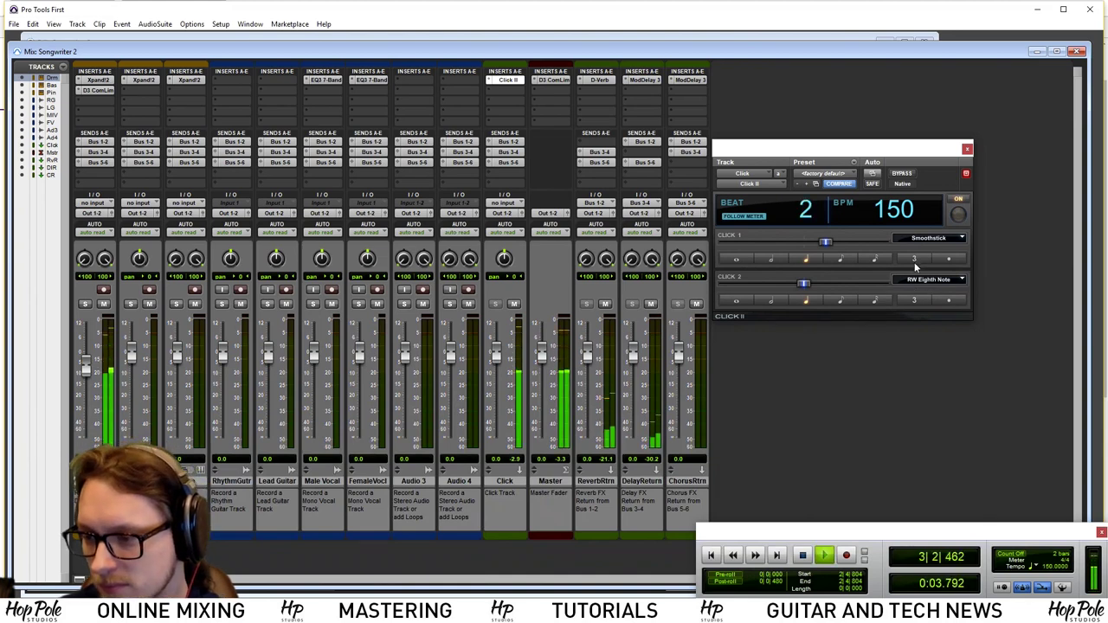
left_click(916, 280)
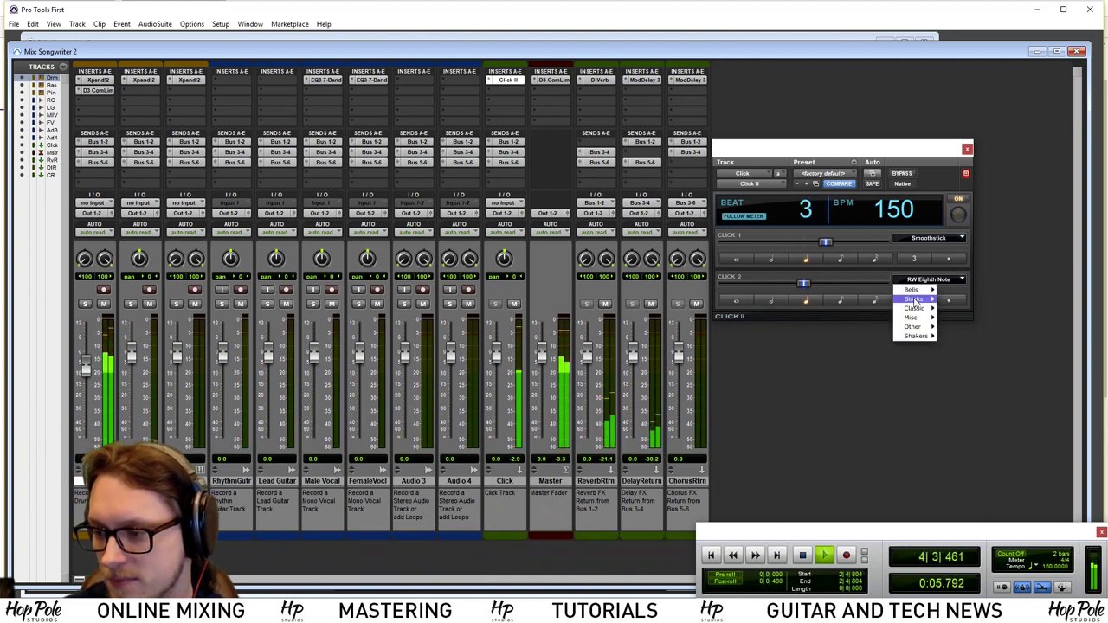
mouse_move(915, 300)
left_click(959, 302)
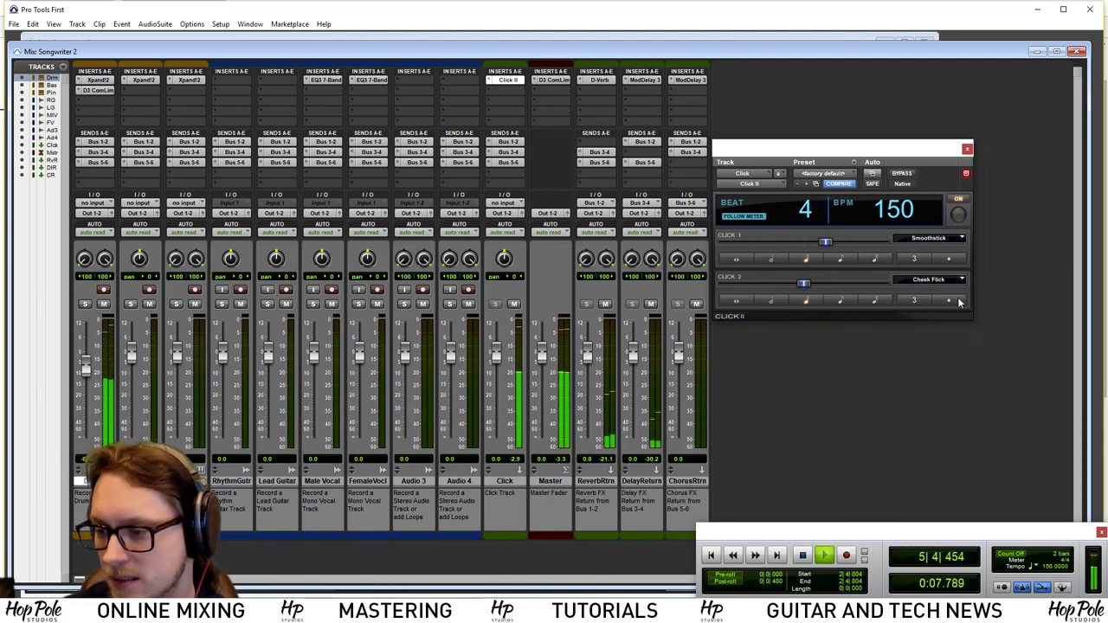
left_click(915, 239)
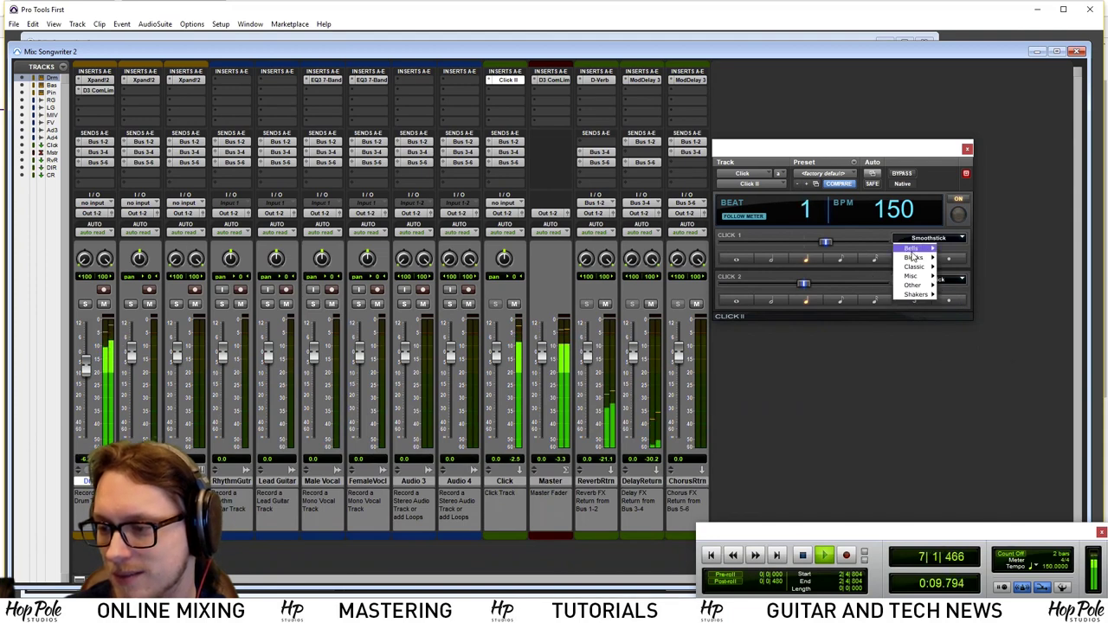
mouse_move(914, 257)
left_click(959, 267)
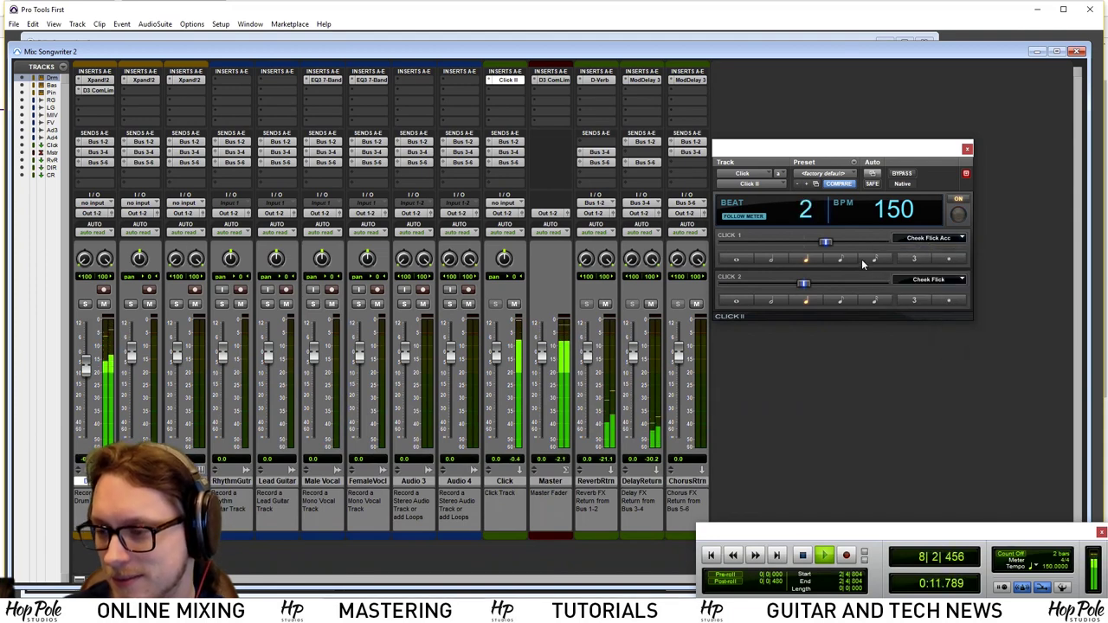
key("space")
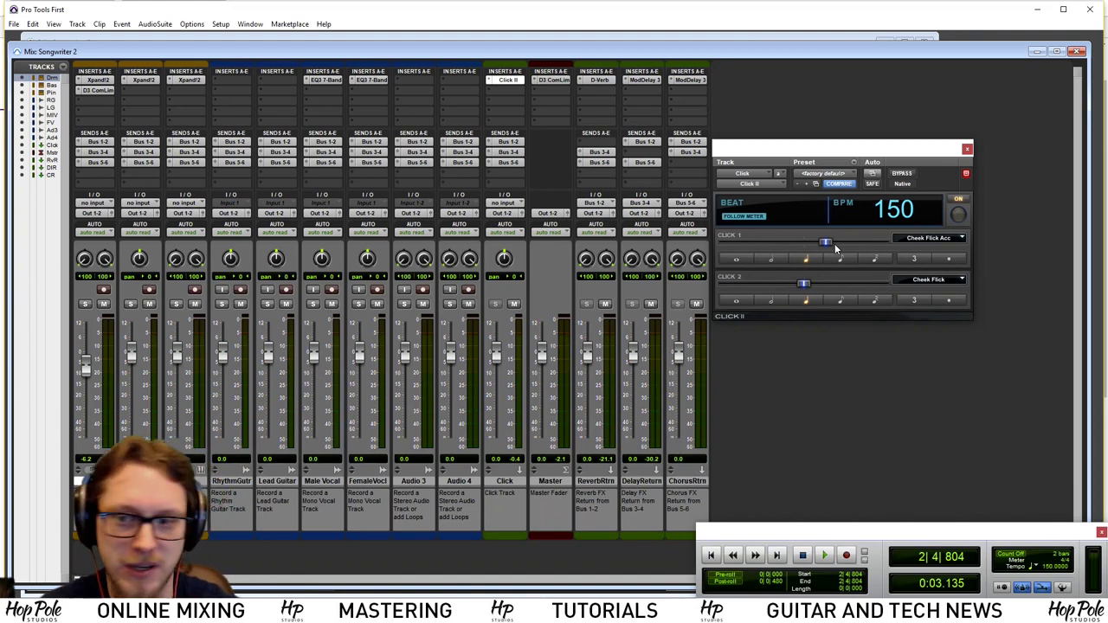
Close the Click II plug-in, return to the Edit window and turn off the metronome click
left_click(967, 148)
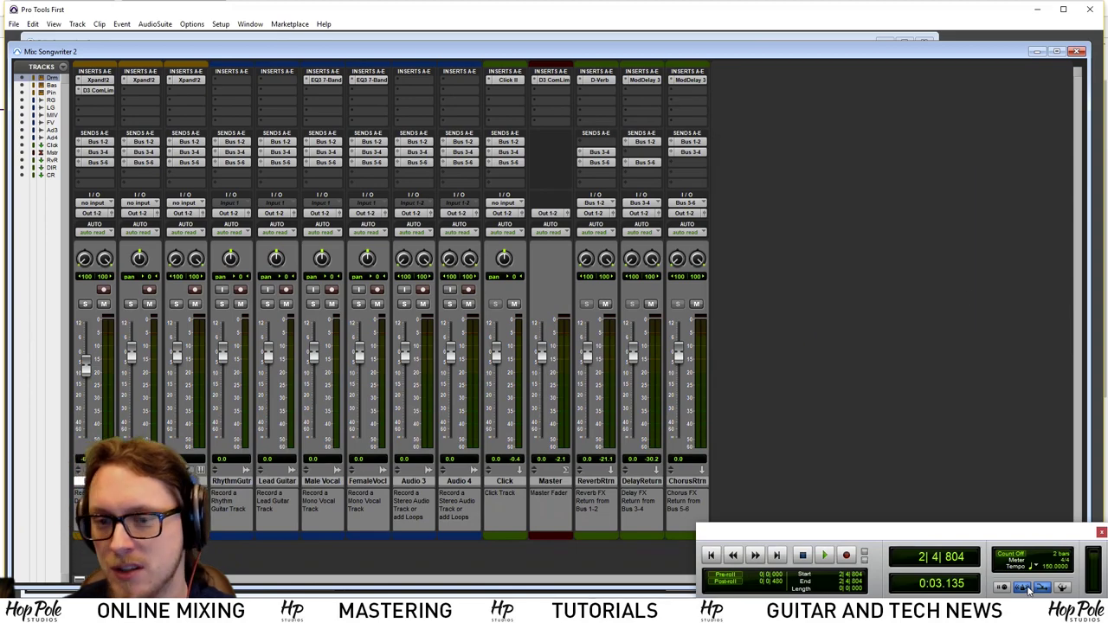
left_click(88, 41)
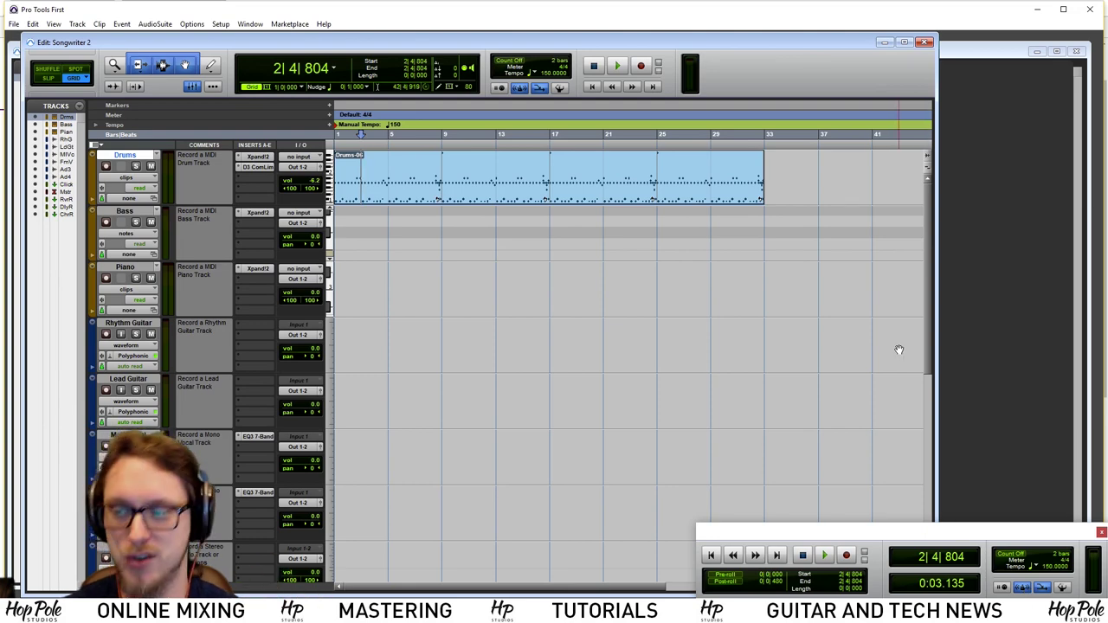
left_click(1024, 588)
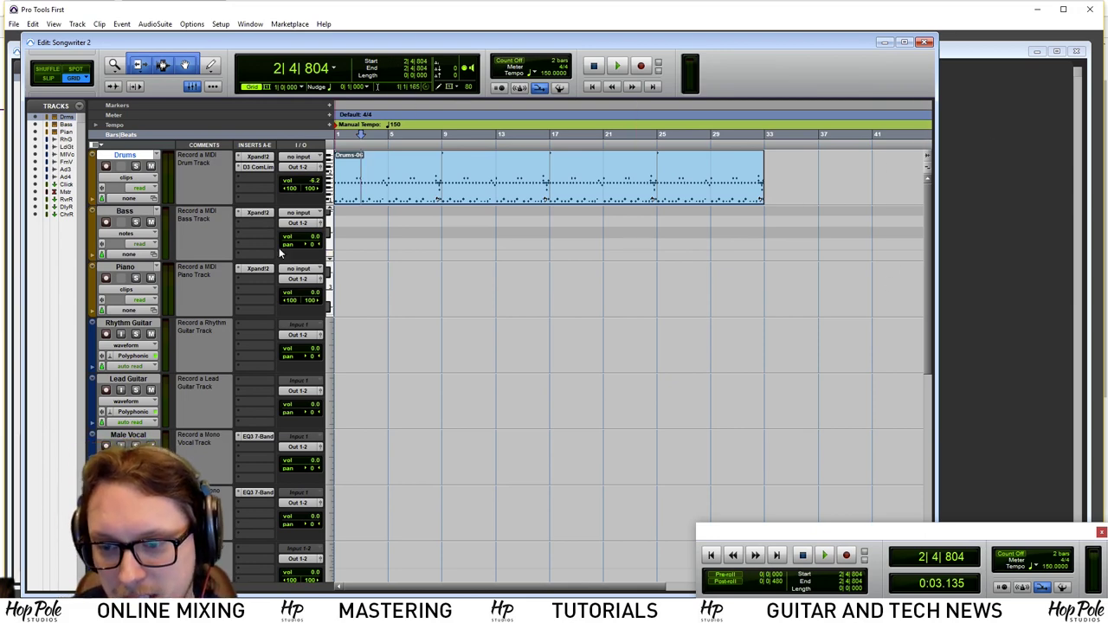
Enlarge the Bass track, try a note on its keyboard, and set the track height to extreme
left_click_drag(230, 260, 242, 306)
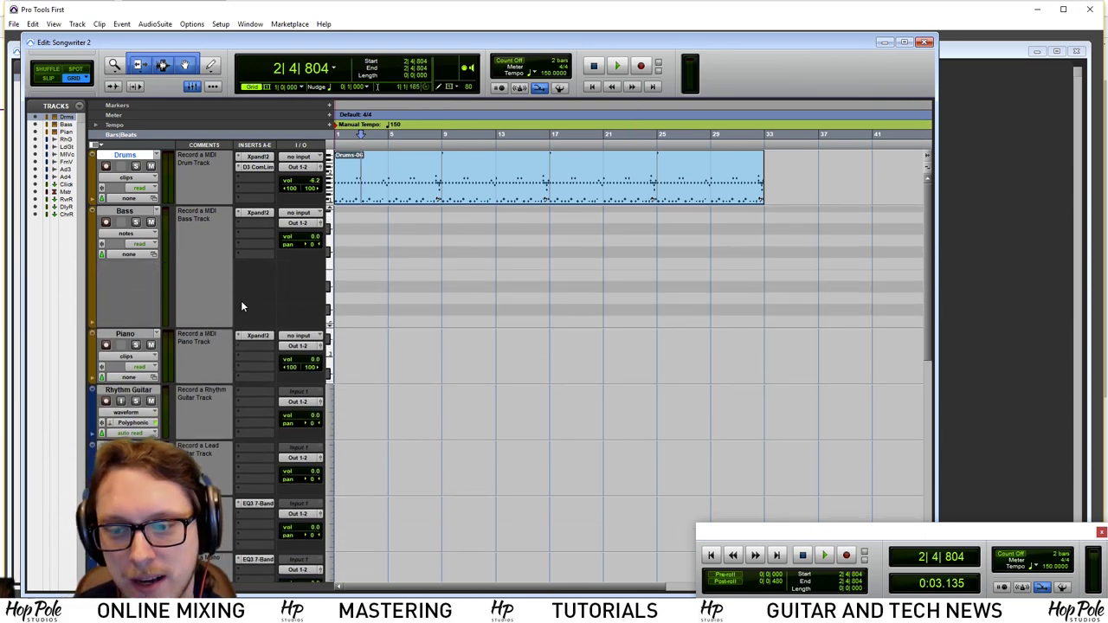
left_click(333, 258)
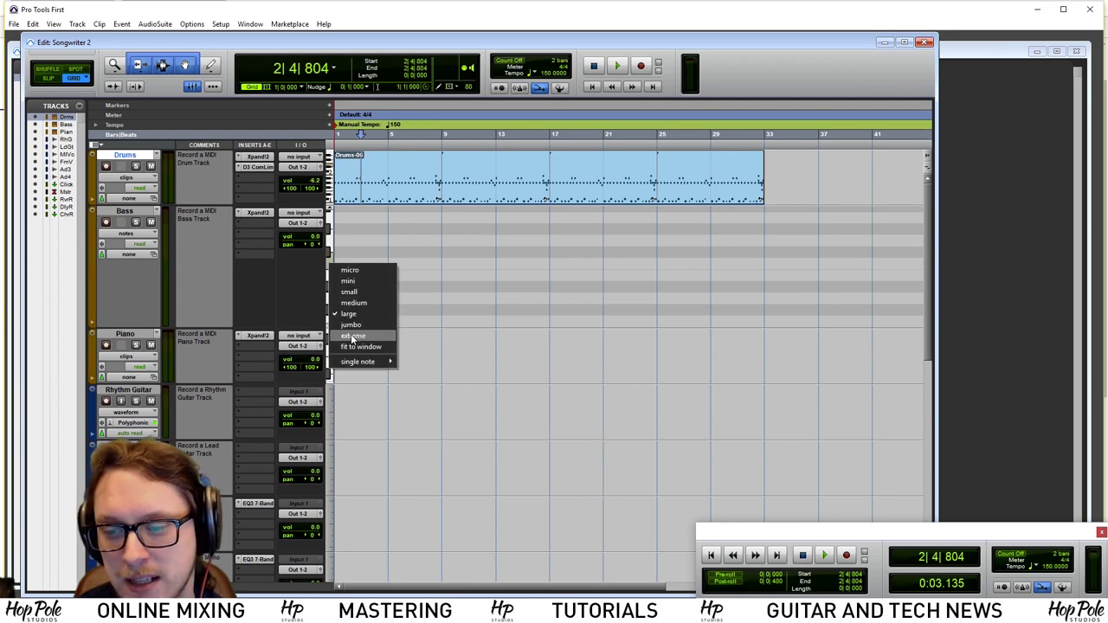
left_click(329, 246)
left_click_drag(330, 245, 330, 219)
left_click(332, 258)
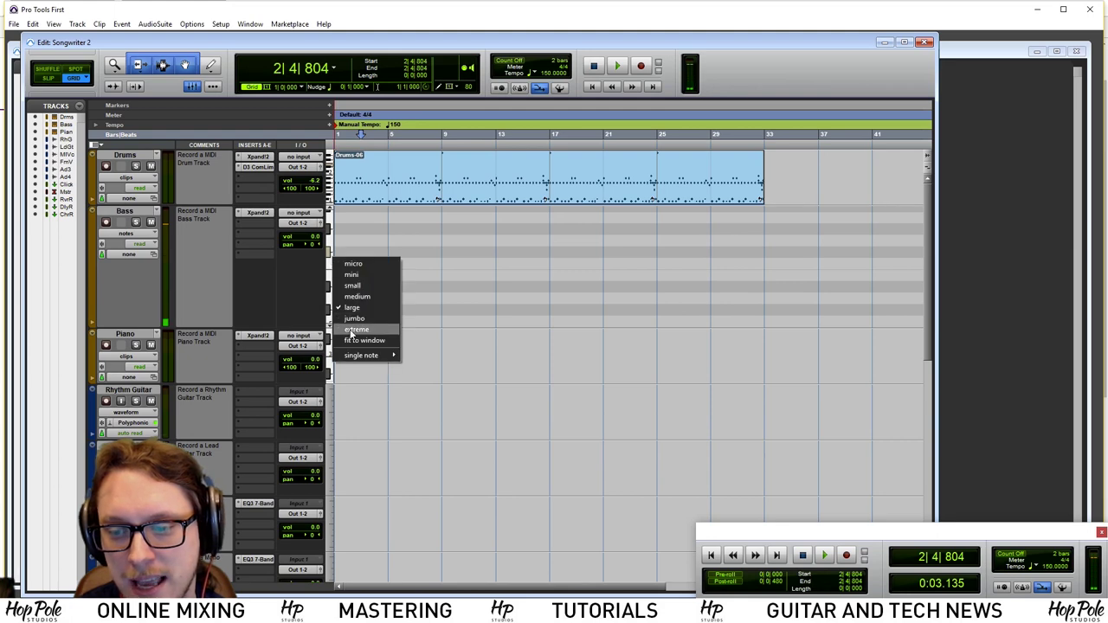
left_click(358, 324)
Audition notes in different octaves on the Bass track's vertical piano keyboard
mouse_move(365, 287)
left_mouse_down()
mouse_move(373, 235)
mouse_move(375, 479)
mouse_move(386, 510)
mouse_move(425, 494)
mouse_move(408, 522)
mouse_move(382, 403)
mouse_move(388, 228)
mouse_move(385, 293)
left_mouse_up()
left_click(332, 350)
left_click(331, 301)
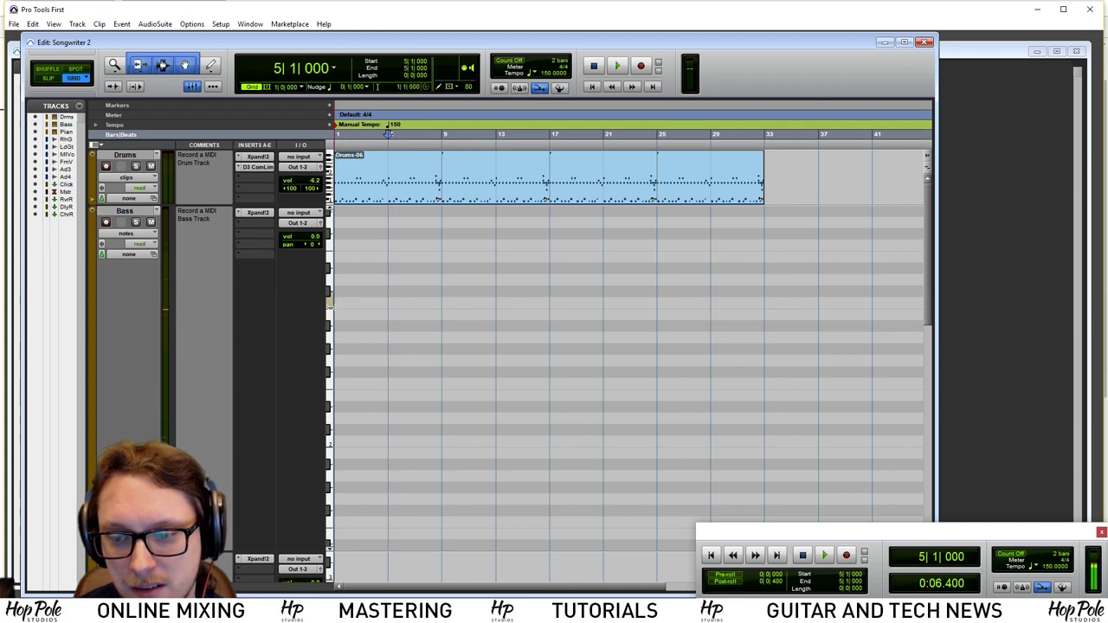
left_click(330, 448)
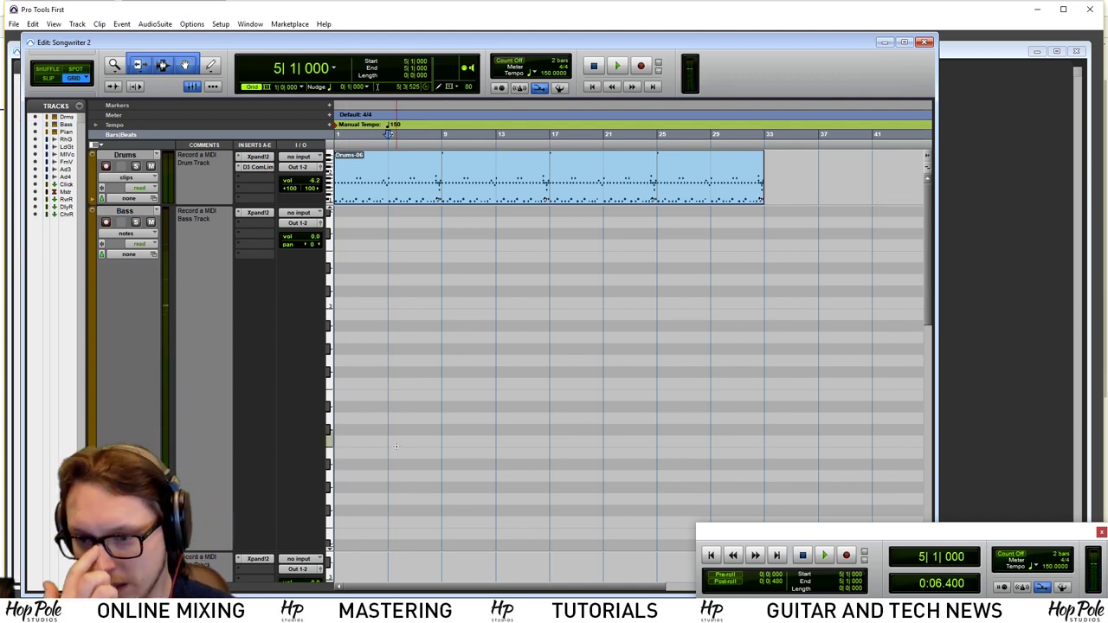
left_click(371, 507)
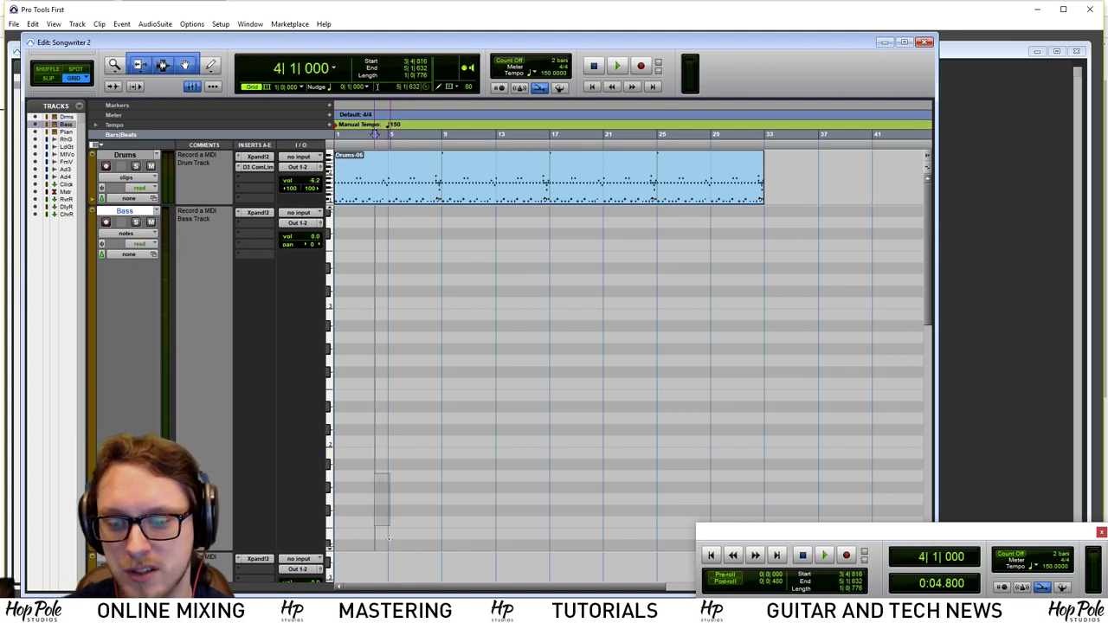
left_click(329, 466)
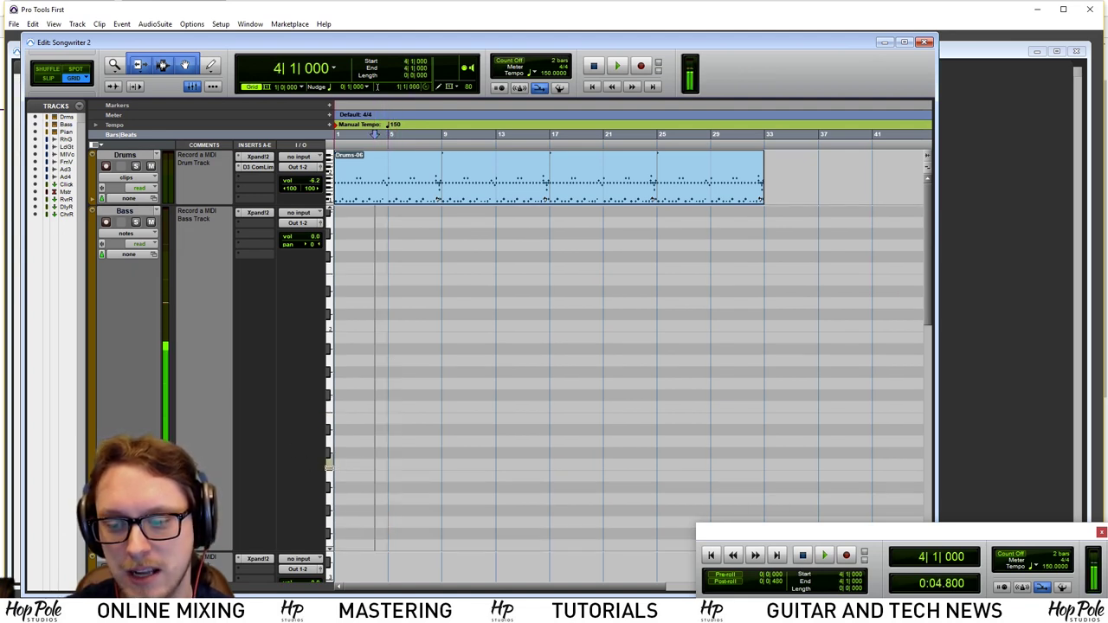
left_click(386, 484)
scroll(386, 485, "down", 4)
left_click(329, 442)
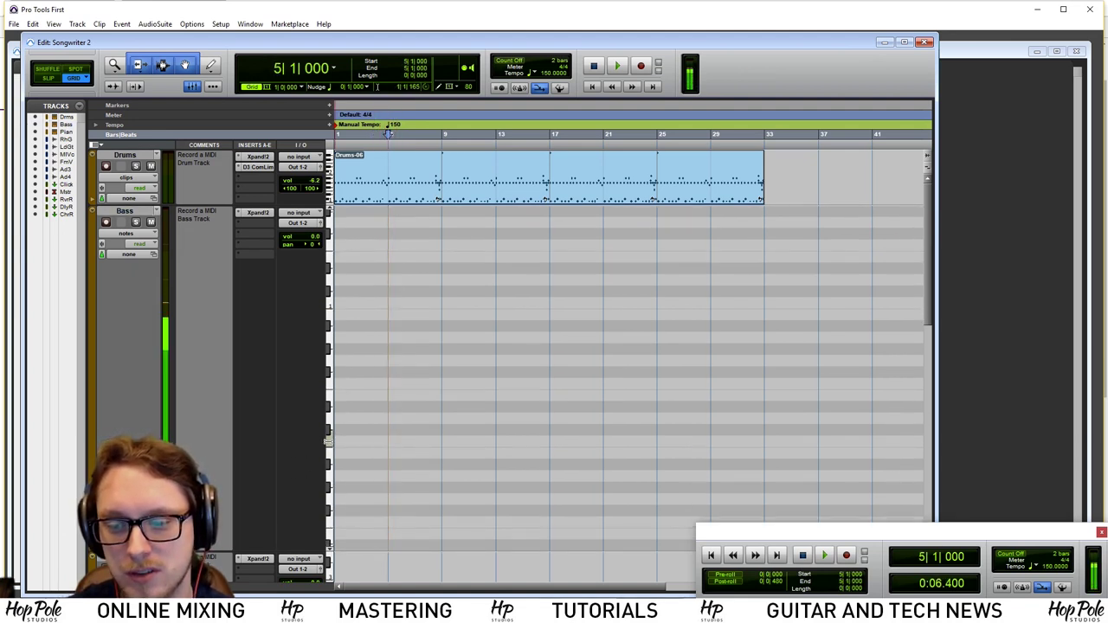
left_click_drag(398, 372, 396, 300)
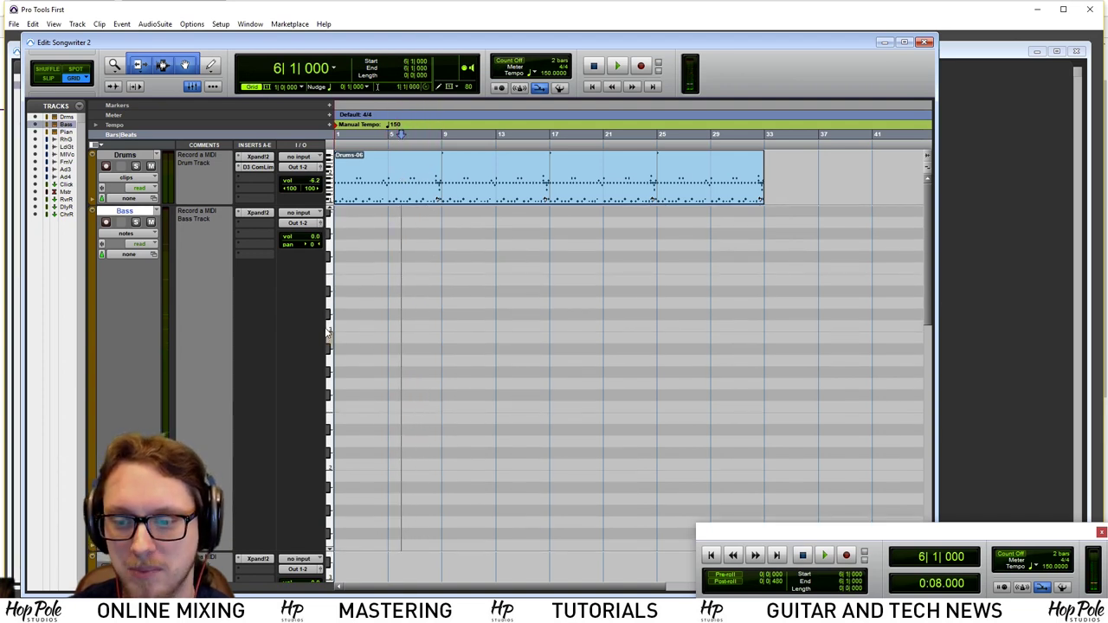
left_click(329, 327)
left_click_drag(438, 463, 408, 531)
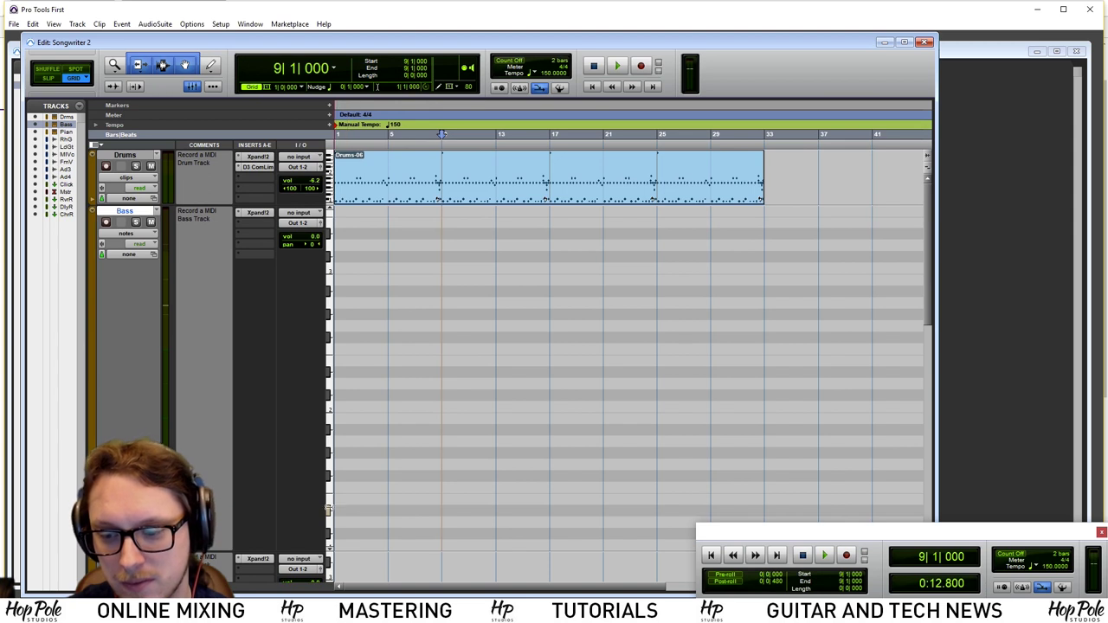
left_click(328, 509)
left_click(332, 501)
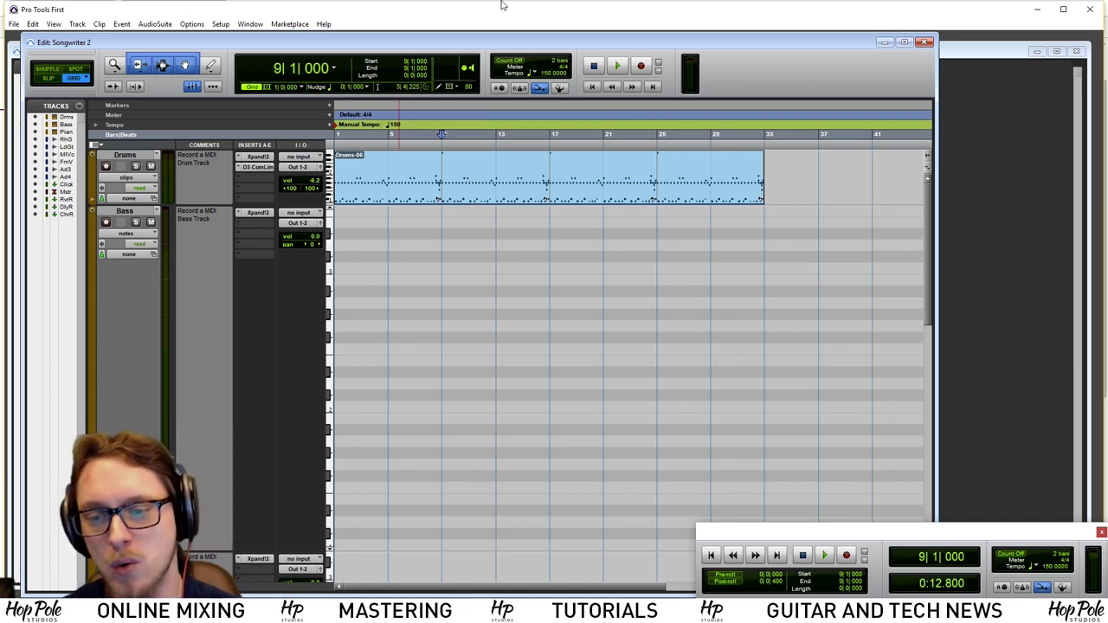
Draw four-bar notes on the Bass track with the Pencil tool: E1 at bar 1, A1 at 5, B1 at 9 and E1 at 13
left_click(212, 66)
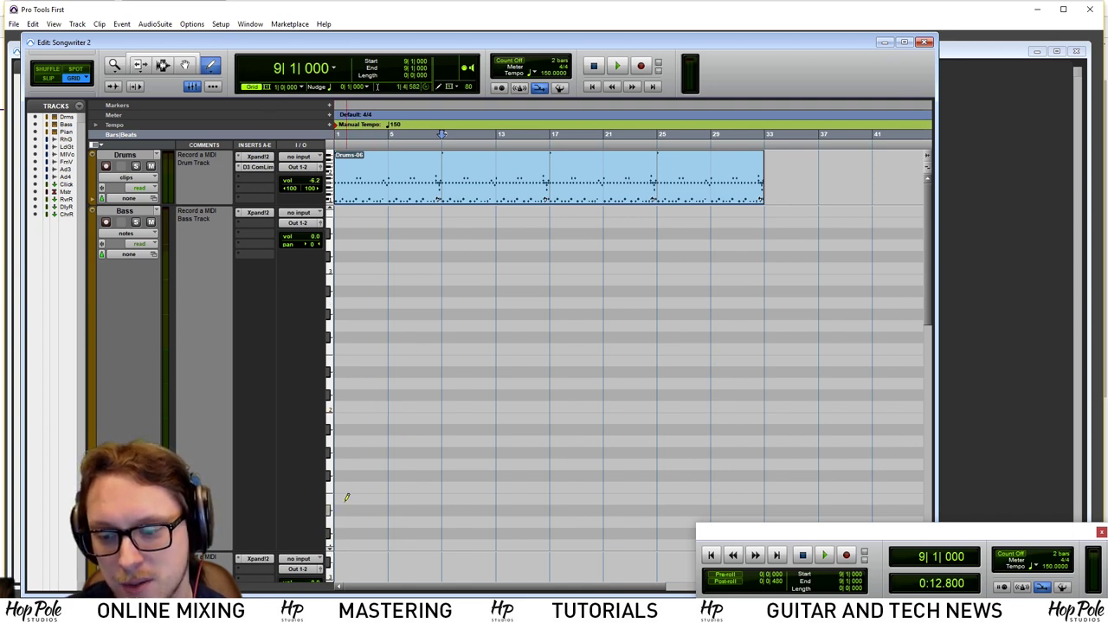
left_click_drag(341, 495, 381, 495)
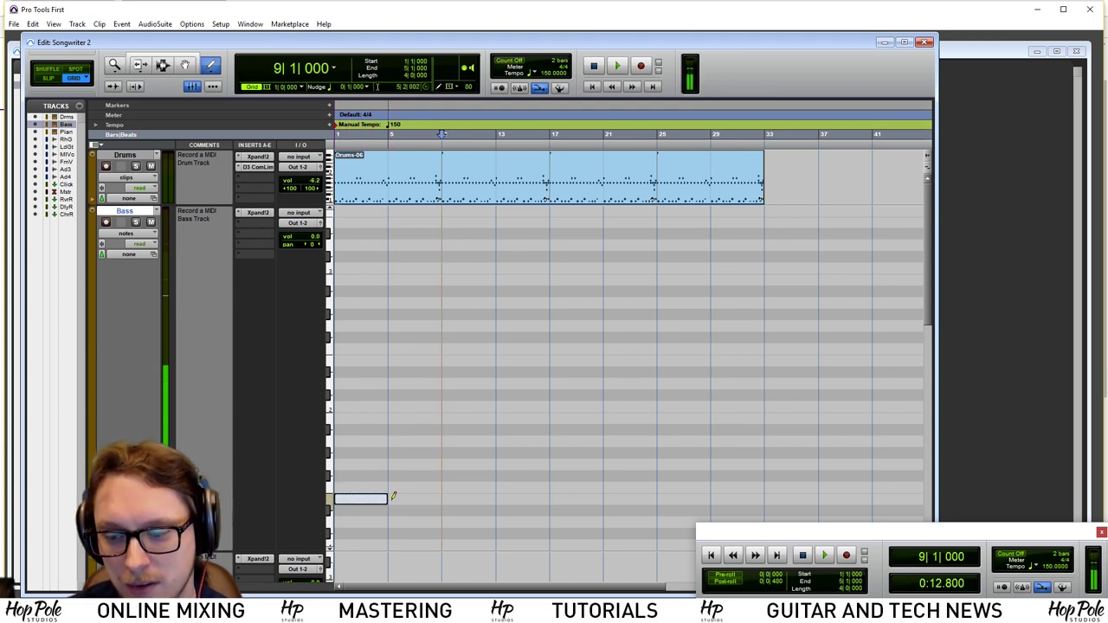
key("Return")
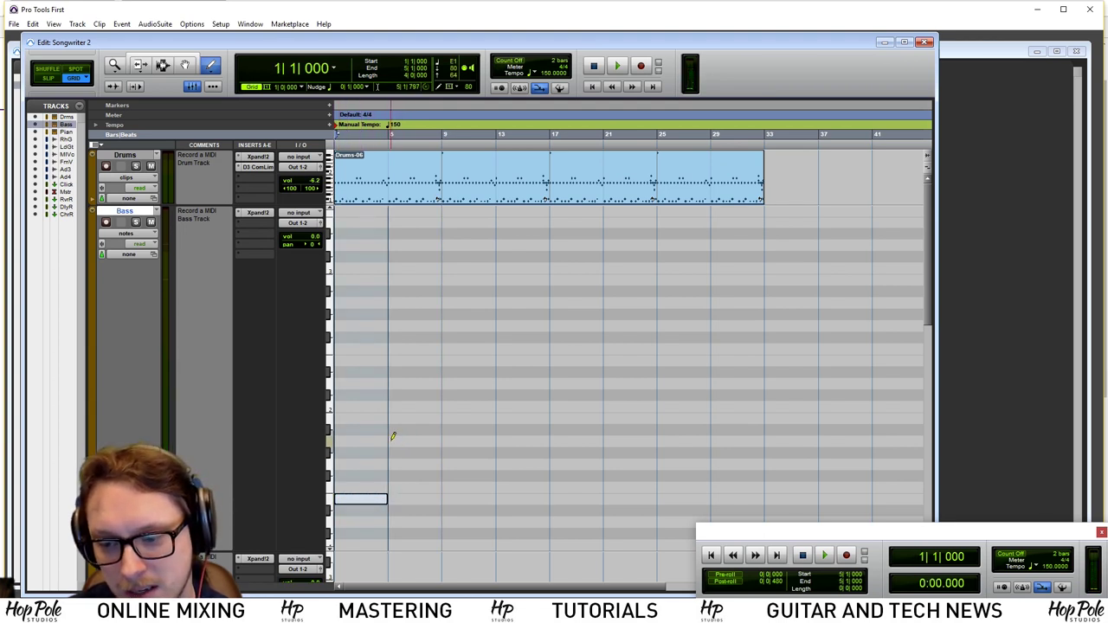
left_click(393, 437)
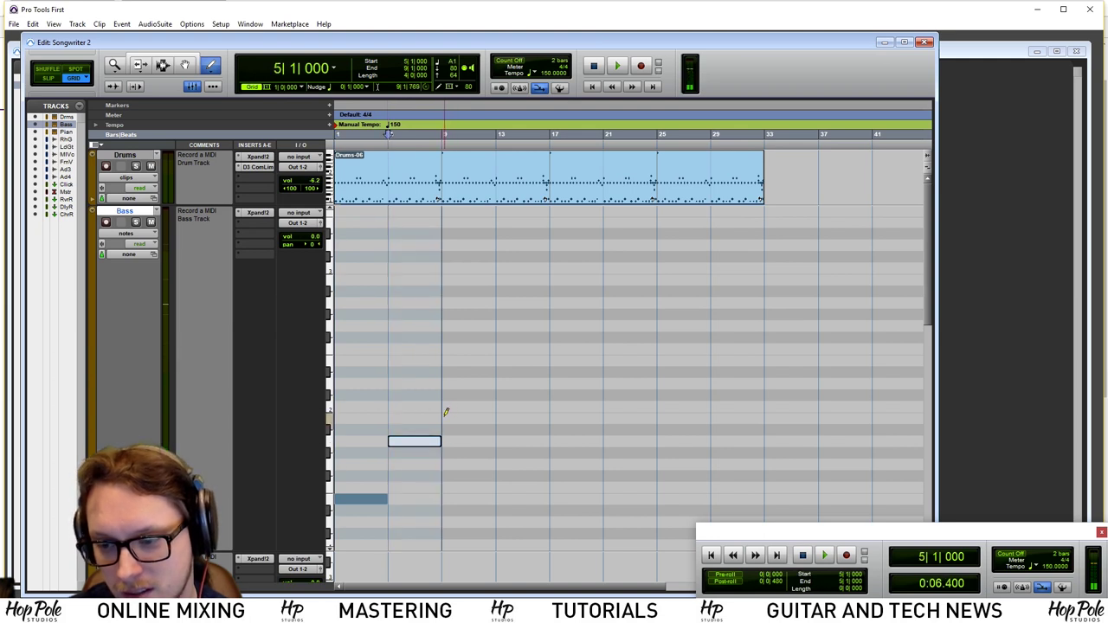
left_click_drag(445, 417, 495, 417)
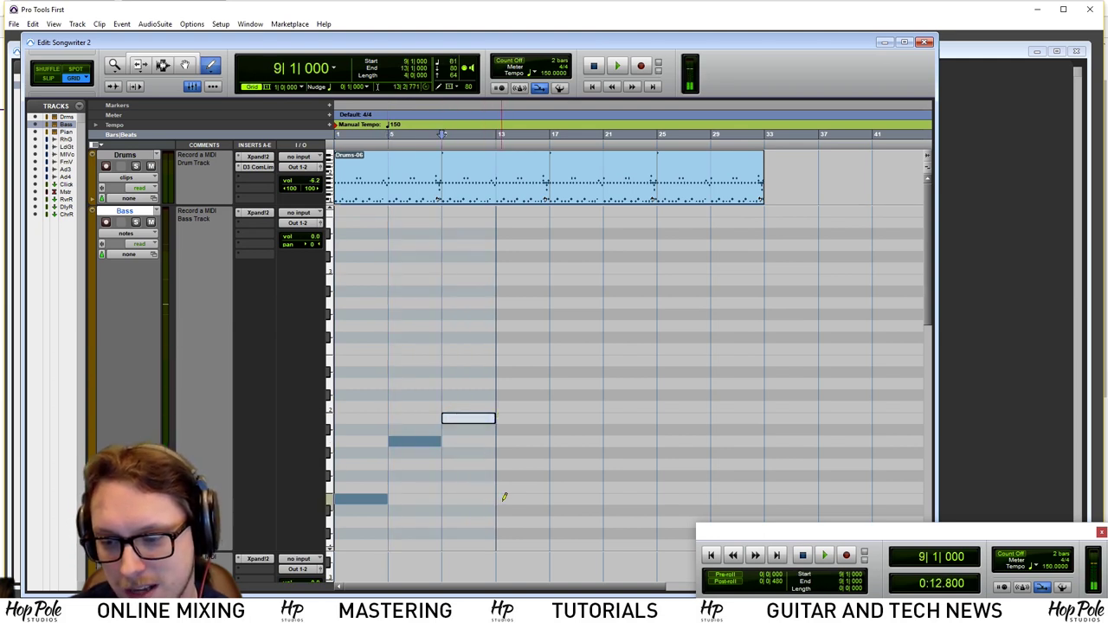
left_click_drag(503, 497, 547, 497)
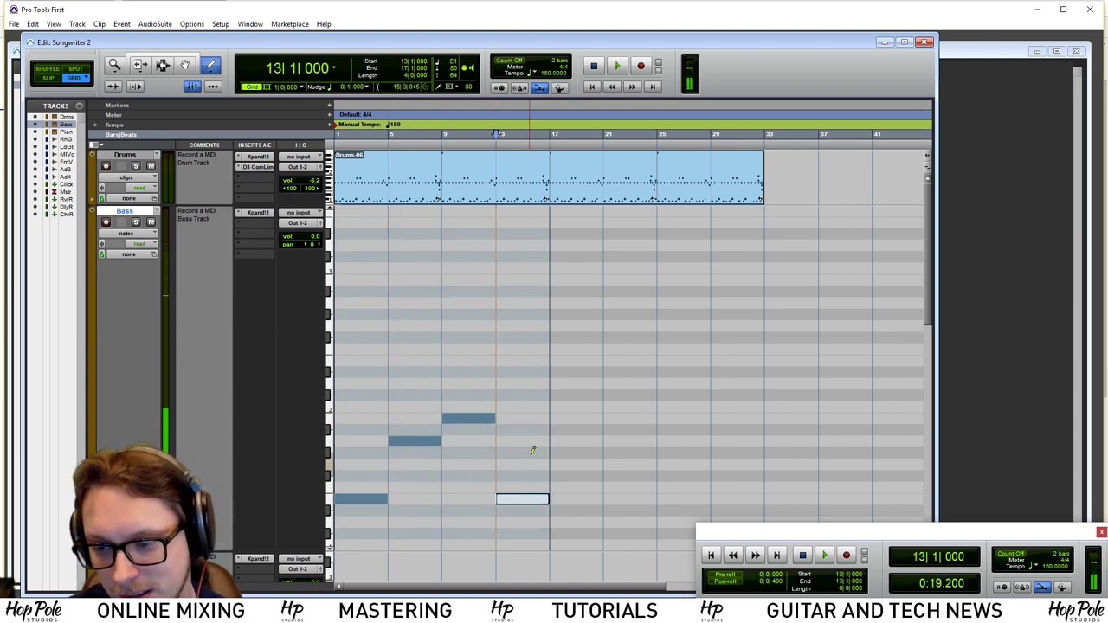
Extend the bass line to bar 33 with four-bar notes: one just above C2 at bar 17, A1 at 21, B1 at 25, E1 at 29
left_click_drag(556, 394, 602, 395)
mouse_move(607, 439)
left_mouse_down()
mouse_move(660, 442)
mouse_move(686, 418)
mouse_move(710, 418)
left_mouse_up()
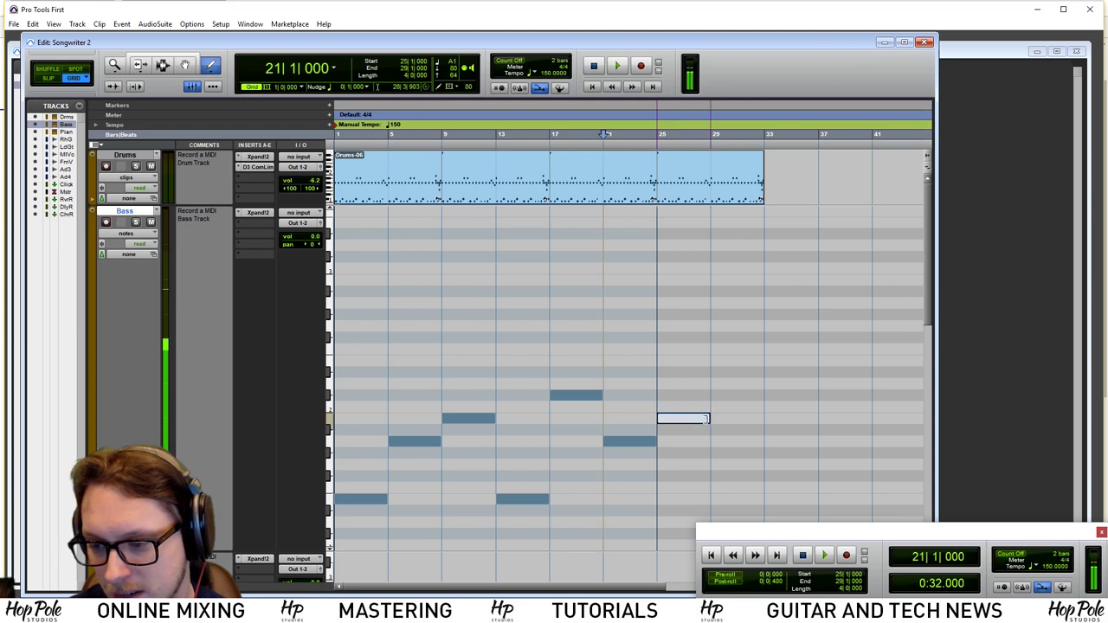
left_click_drag(717, 499, 761, 499)
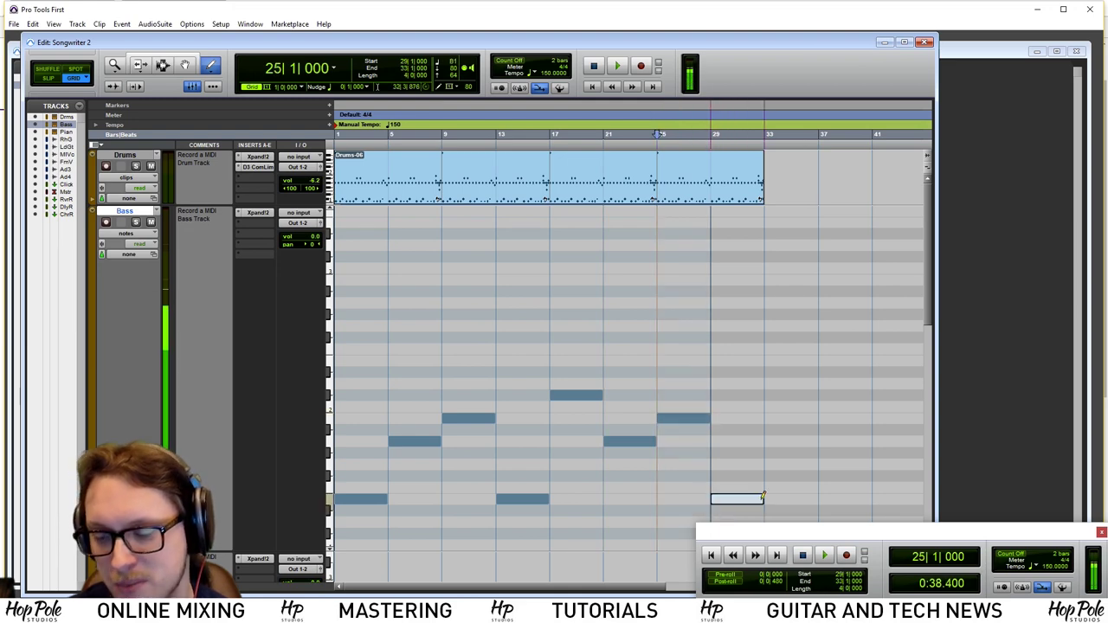
Play the project from bar 1 and, during playback, try a four-bar G#2 note at bar 9 on the Bass track and remove it
left_click(344, 137)
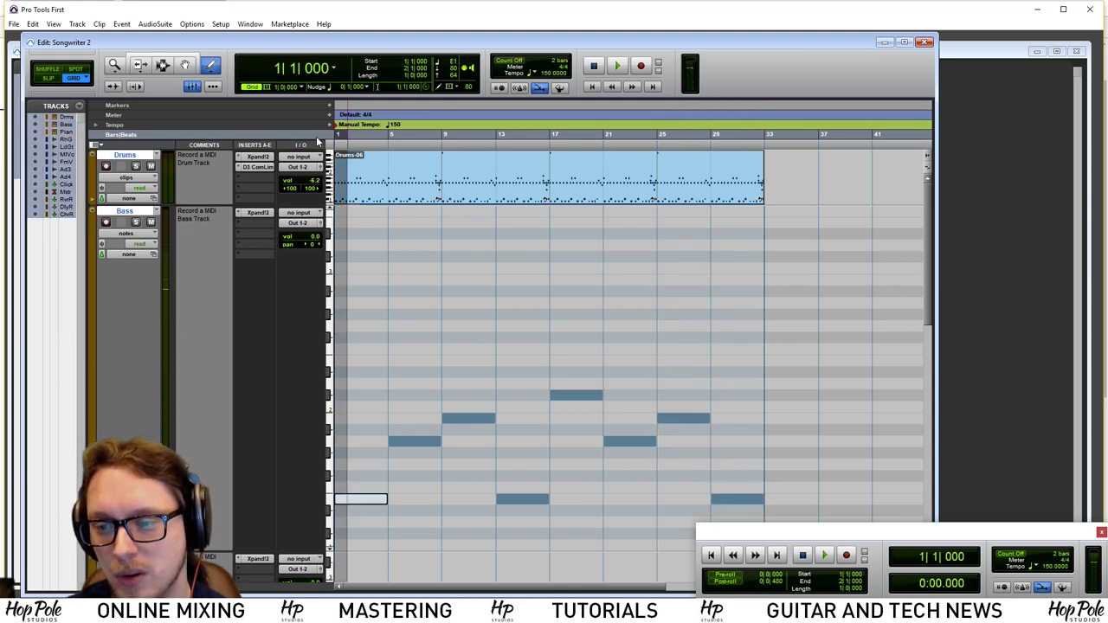
key("space")
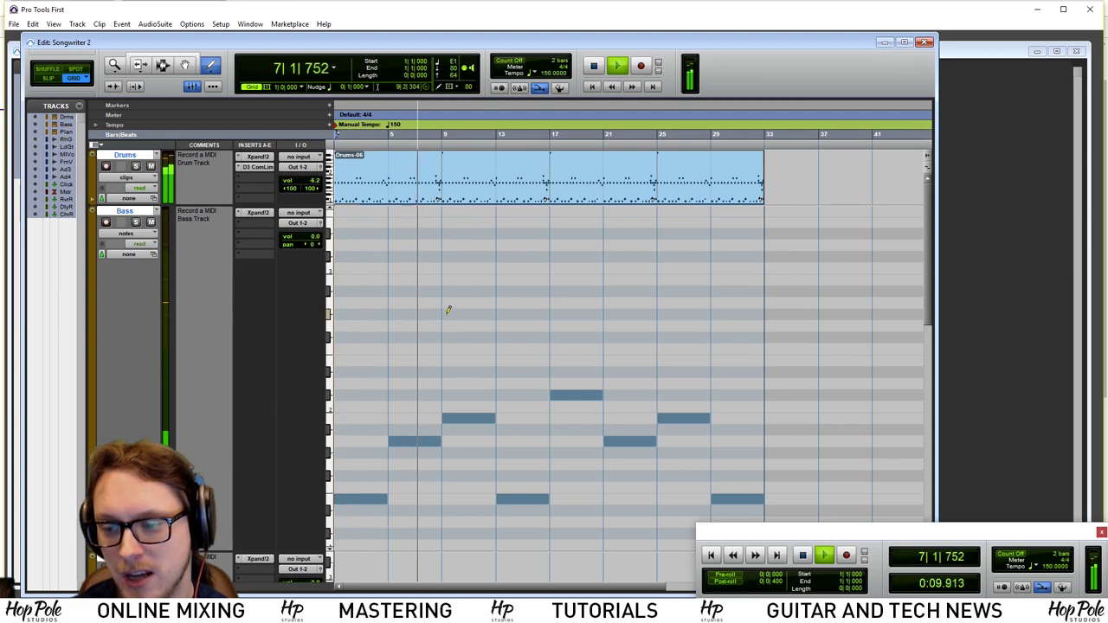
left_click_drag(445, 314, 496, 308)
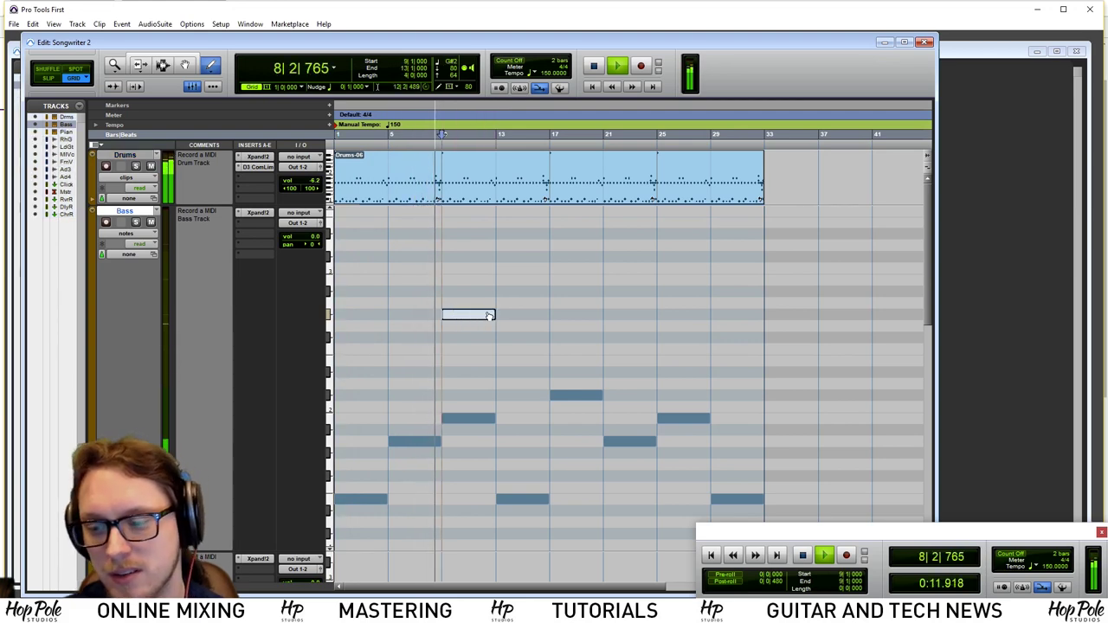
double_click(487, 314)
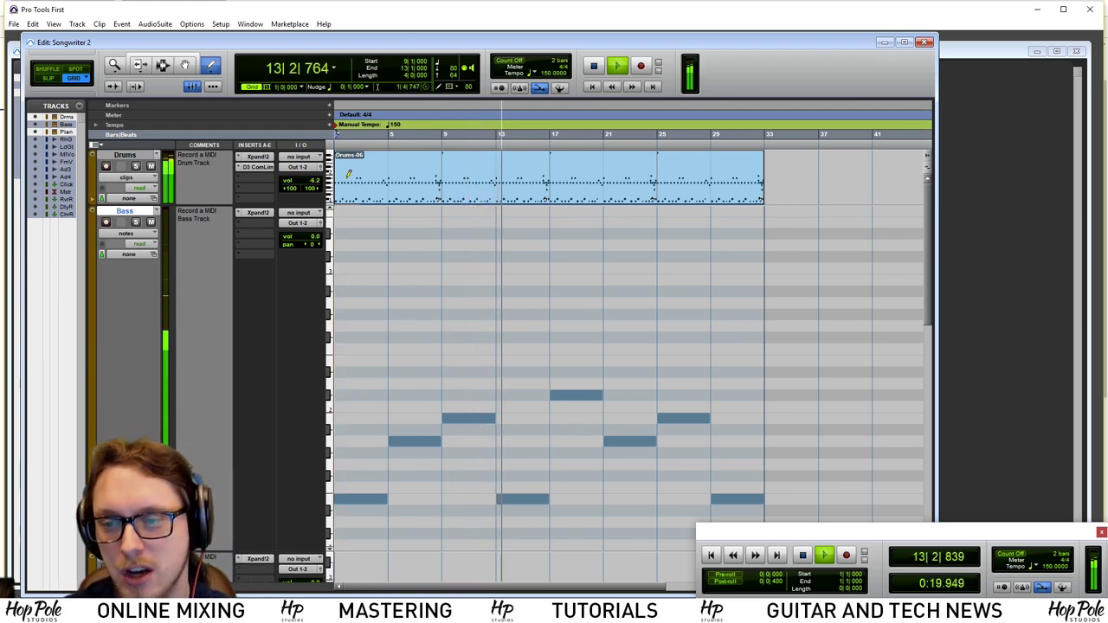
Stop playback and set the grid value to 1/2 note, finishing with 1/4 note
left_click(300, 86)
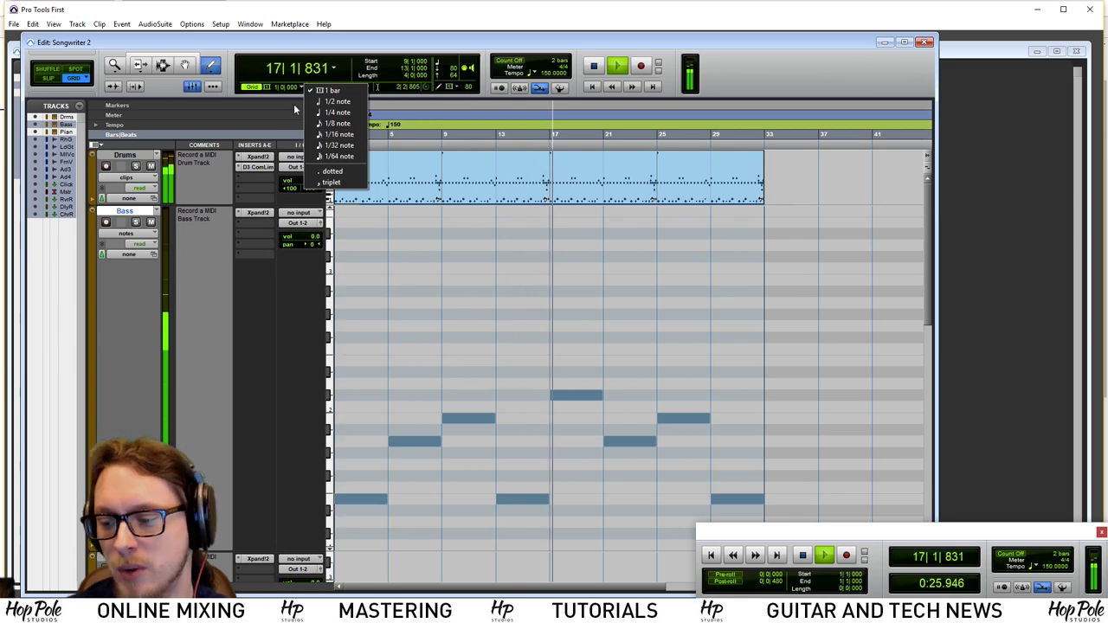
left_click(232, 76)
key("space")
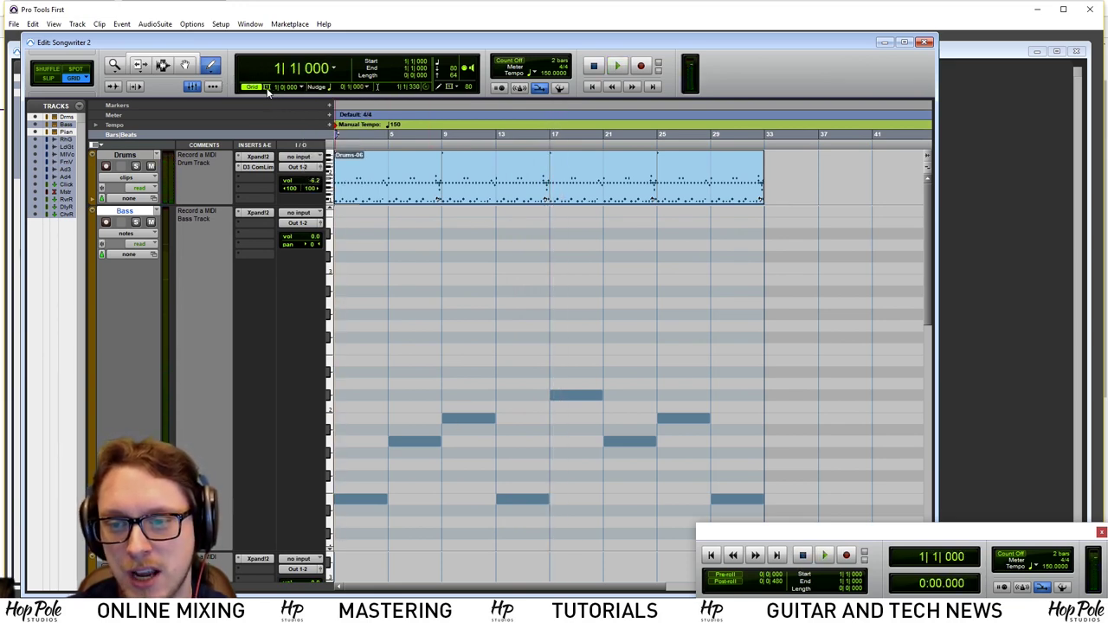
left_click(299, 86)
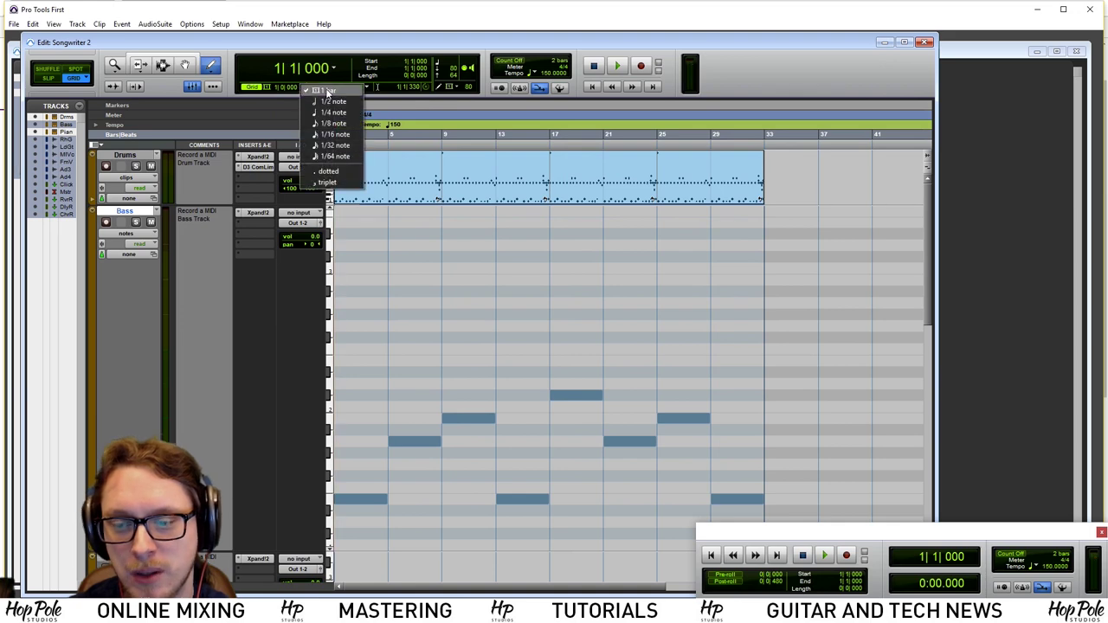
left_click(334, 103)
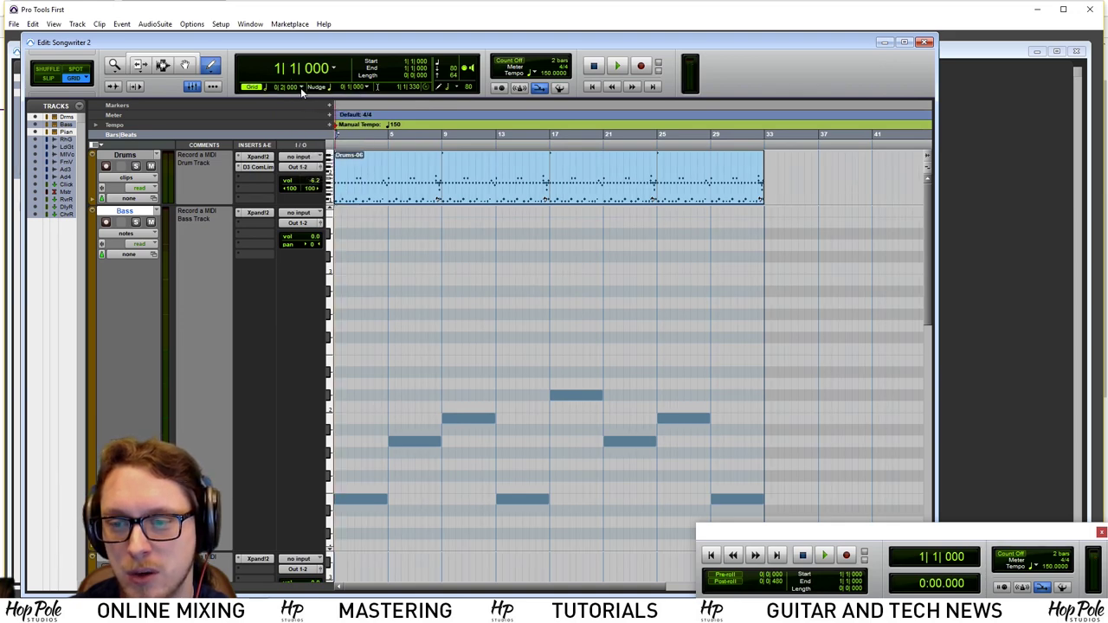
left_click(301, 88)
left_click(322, 93)
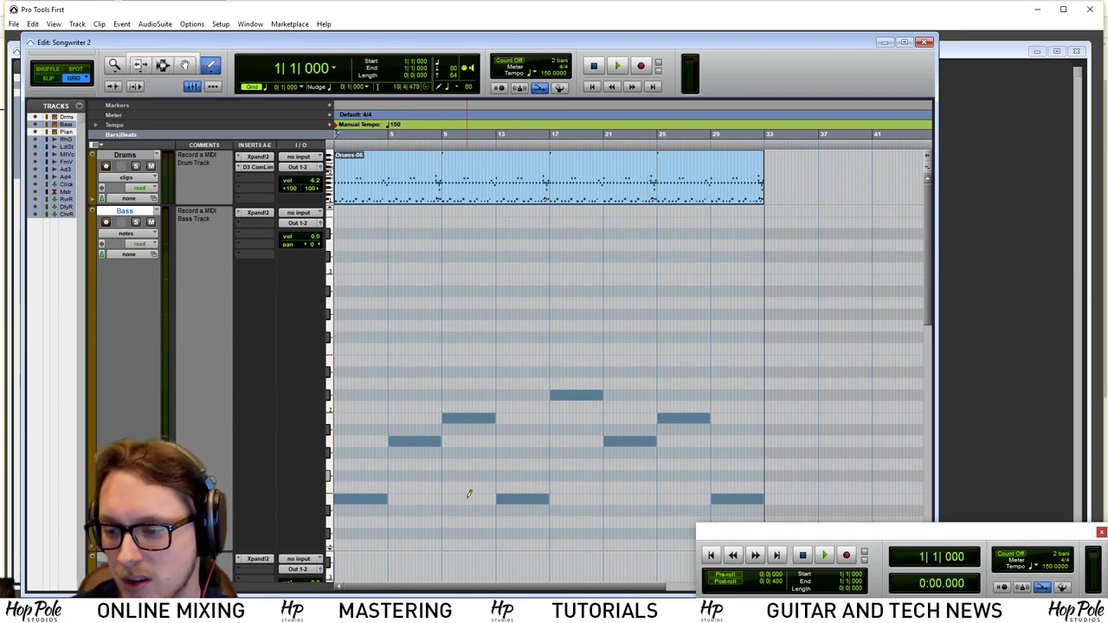
Close the floating Transport window and try zooming the timeline horizontally out and in
left_click(1101, 532)
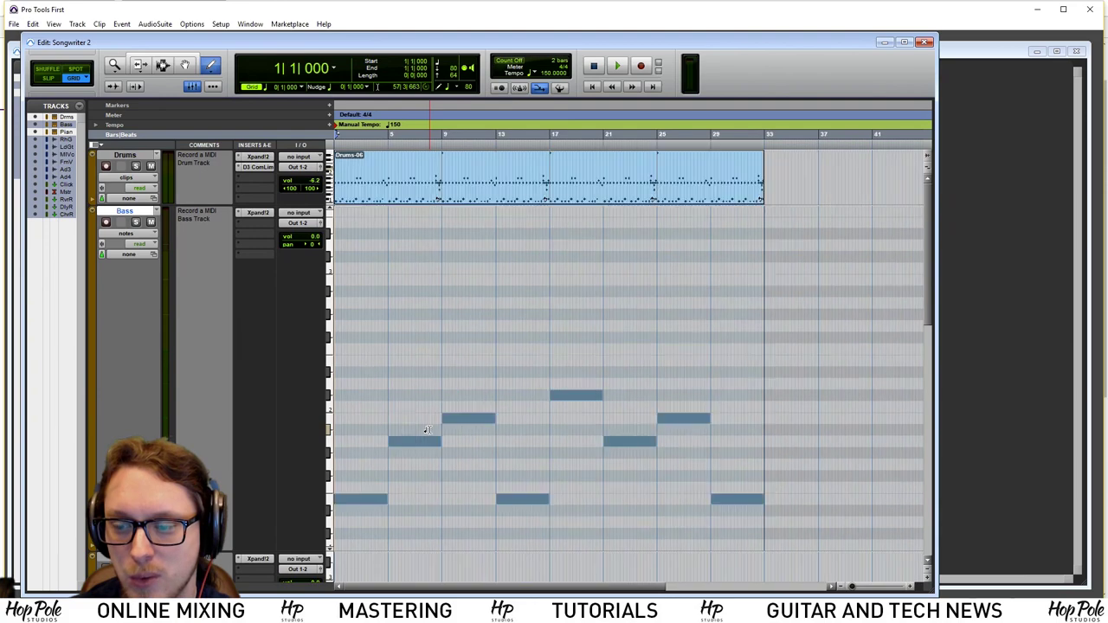
scroll(428, 430, "up", 3)
scroll(426, 430, "down", 4)
scroll(425, 429, "up", 4)
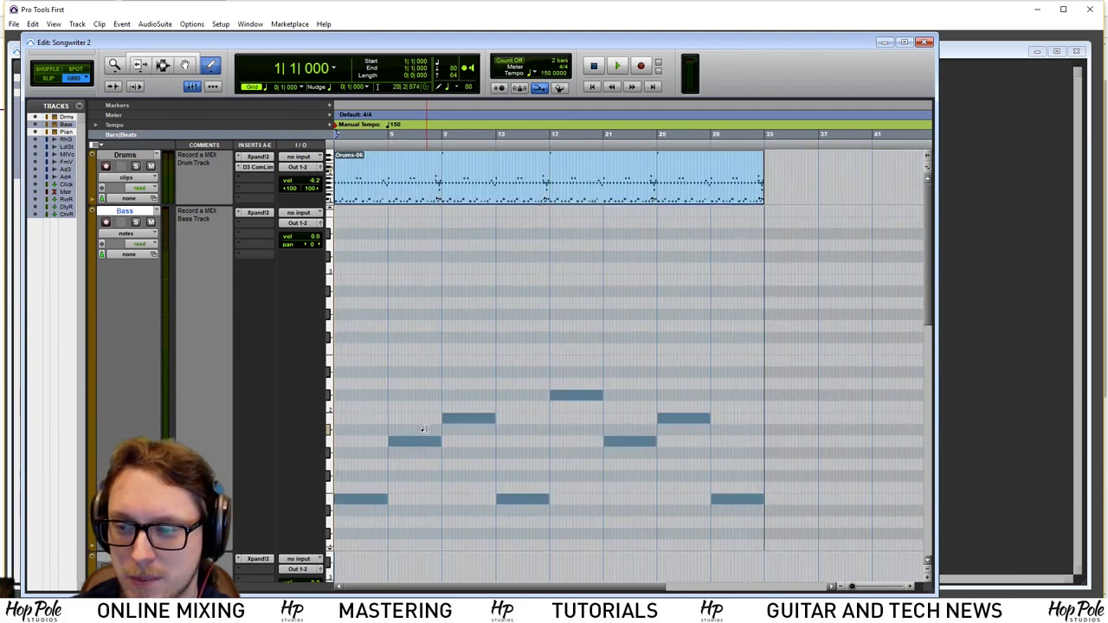
scroll(460, 419, "down", 1)
scroll(463, 421, "down", 4)
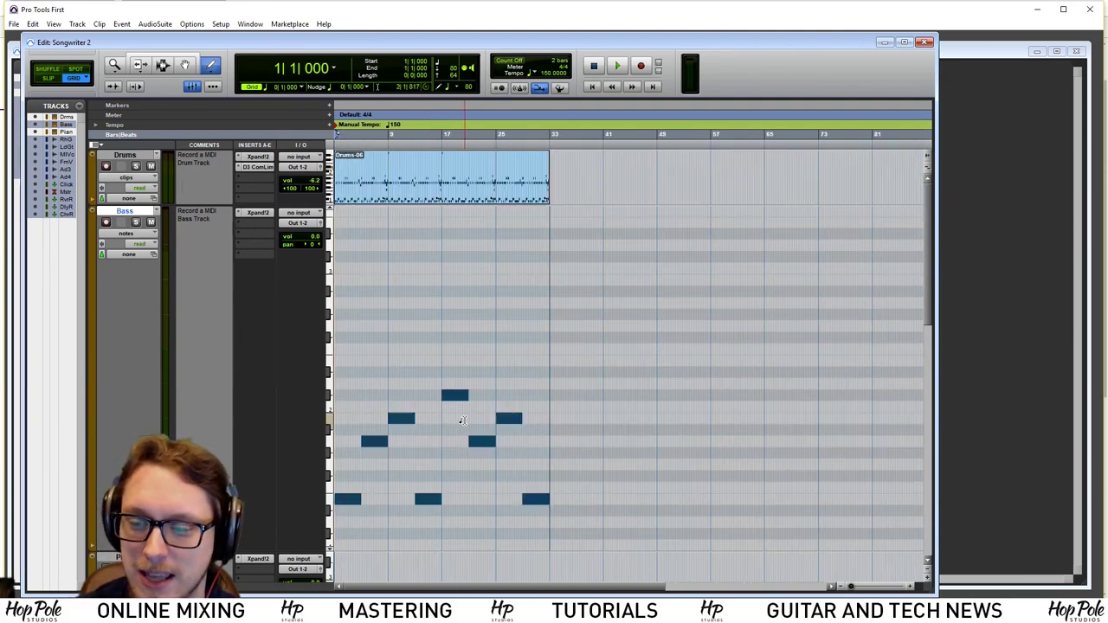
scroll(461, 421, "up", 1)
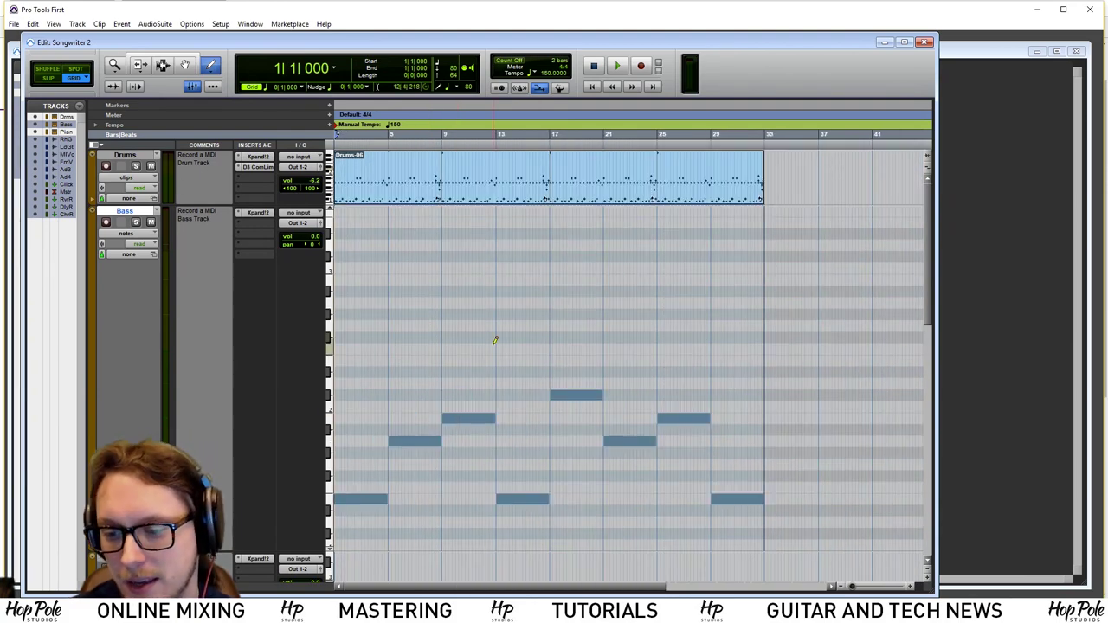
Try shortening the first Bass note to two bars during playback, and try a short F1 note at 4|4|000, undoing it
key("space")
left_click(383, 499)
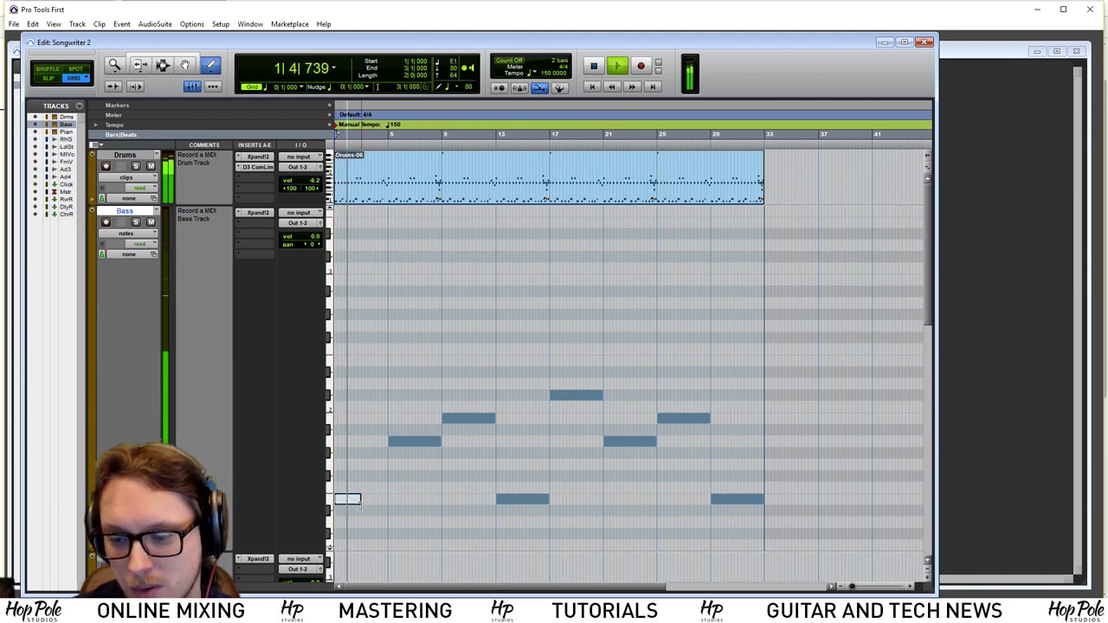
key("space")
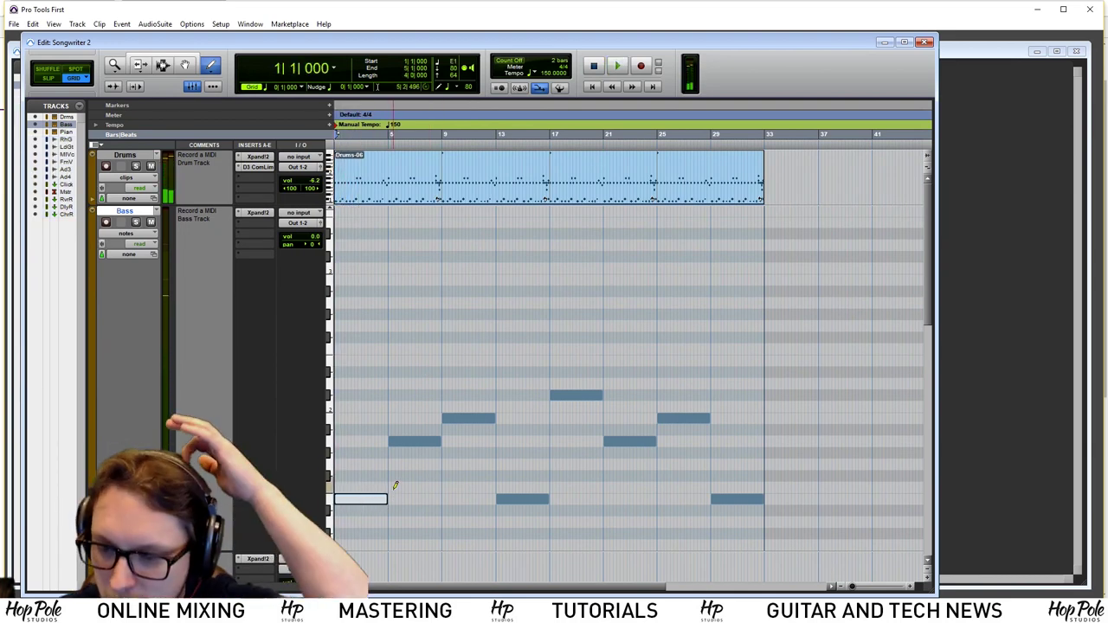
left_click(392, 488)
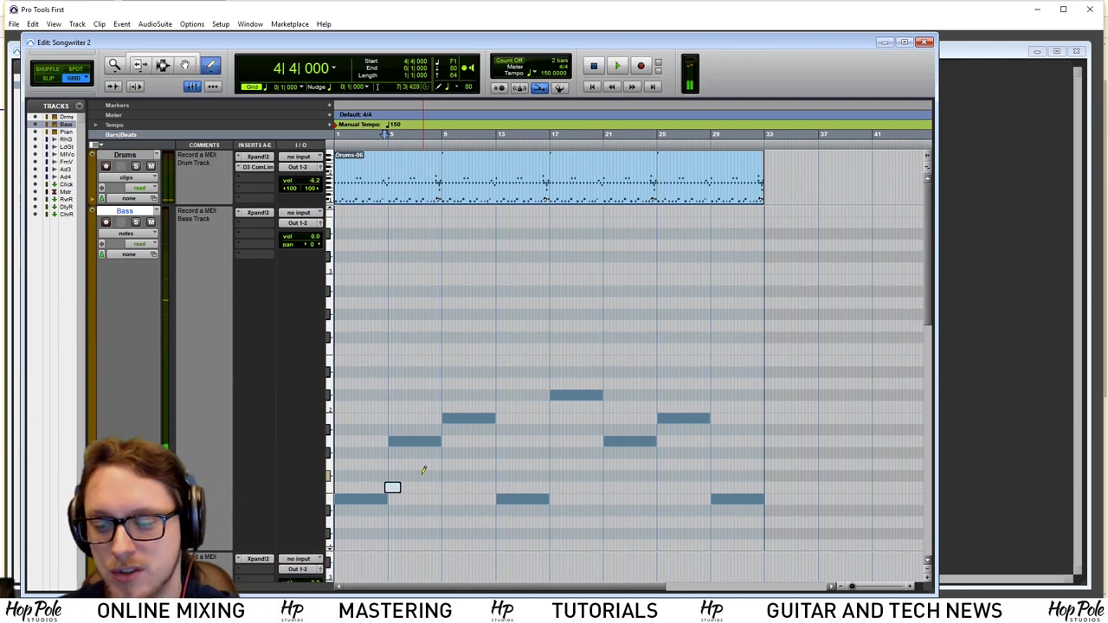
key("ctrl+z")
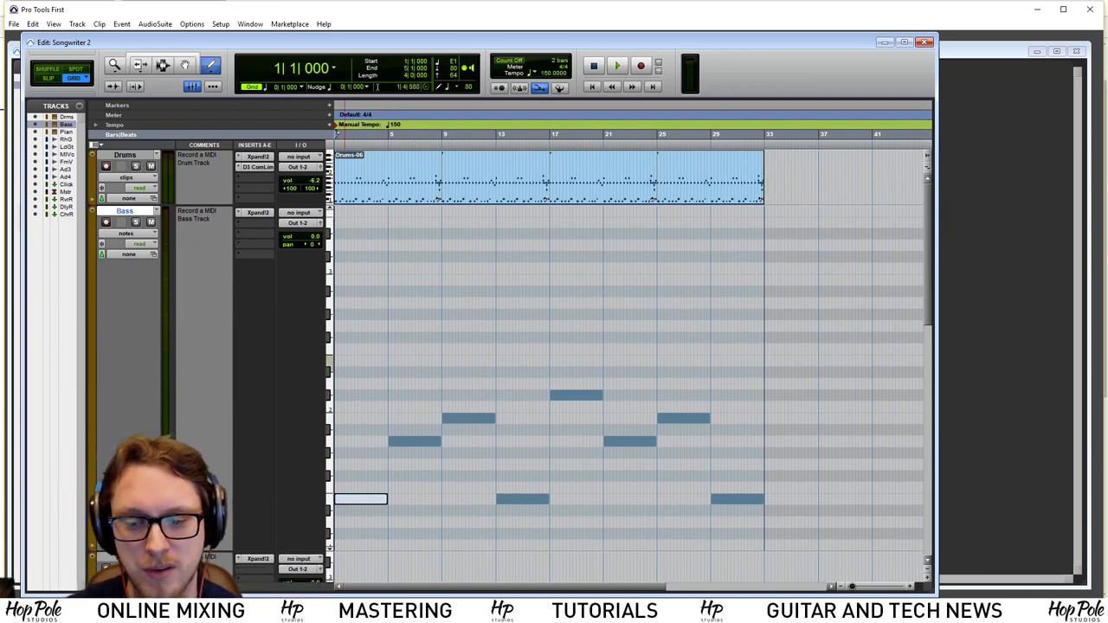
Reduce the Bass track's height and enlarge the Piano track so both are shown together
left_click_drag(232, 554, 238, 367)
scroll(376, 264, "down", 1)
scroll(376, 269, "up", 2)
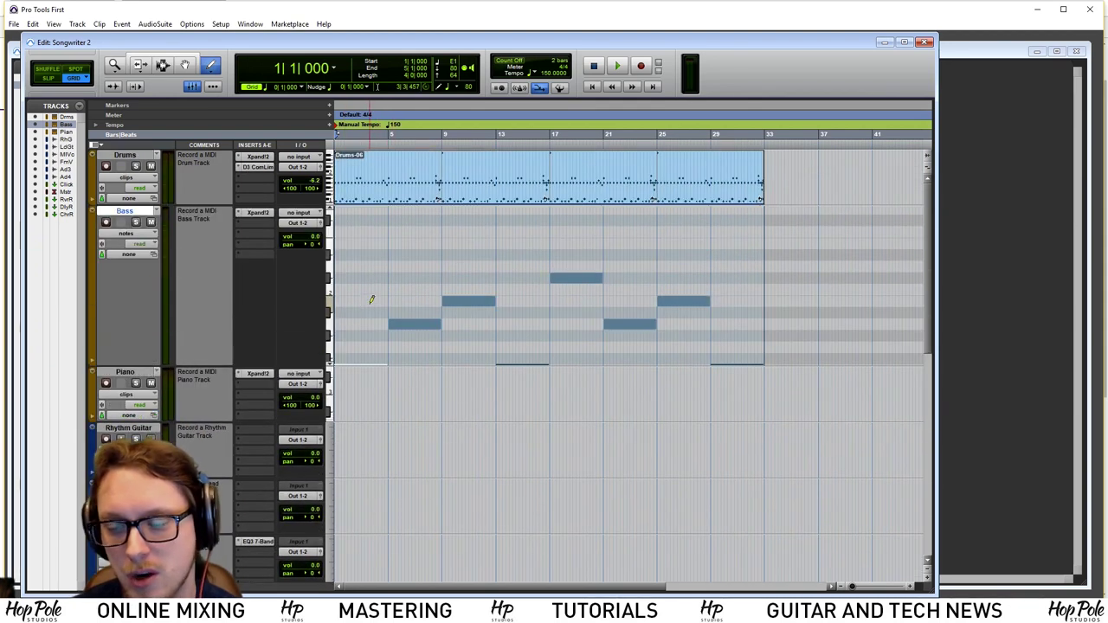
scroll(928, 312, "down", 1)
scroll(928, 312, "up", 1)
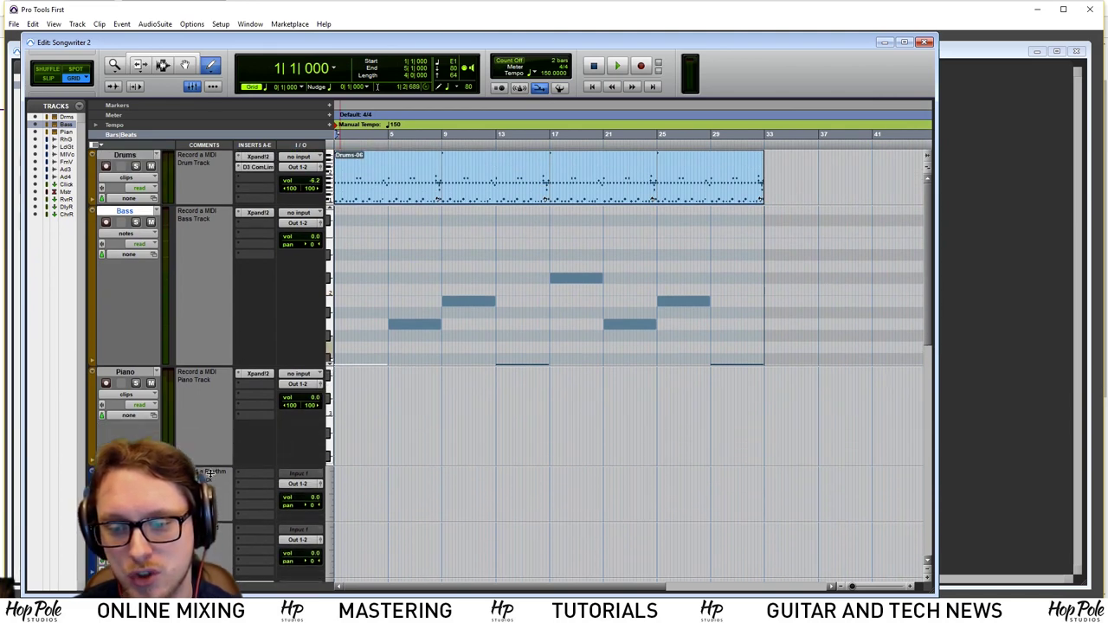
scroll(214, 422, "down", 1)
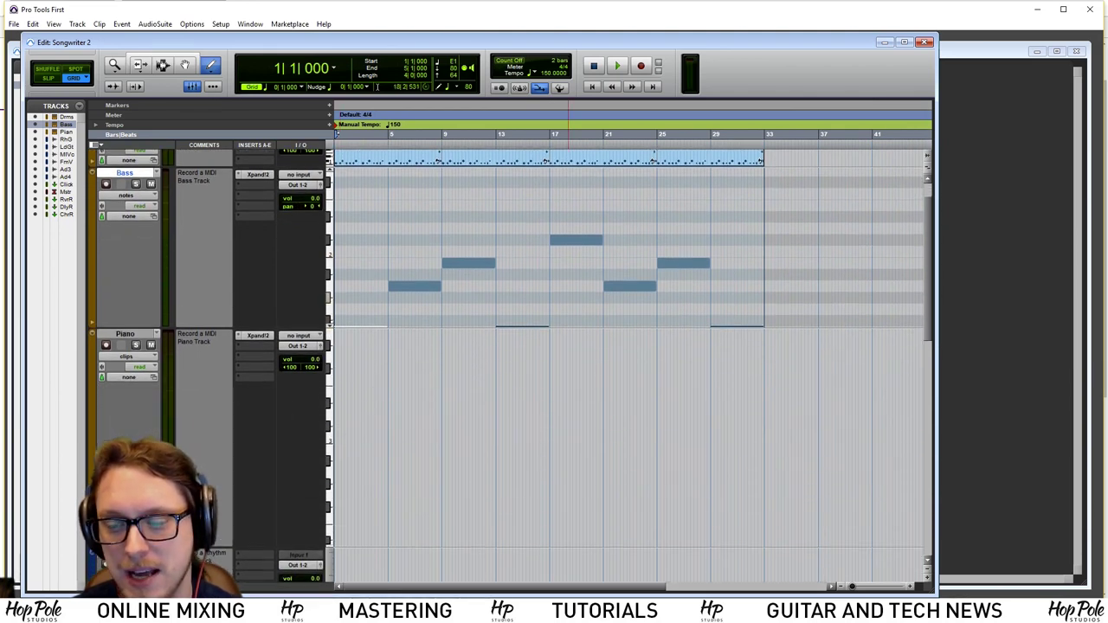
scroll(384, 383, "up", 1)
scroll(337, 374, "down", 6)
scroll(337, 374, "up", 4)
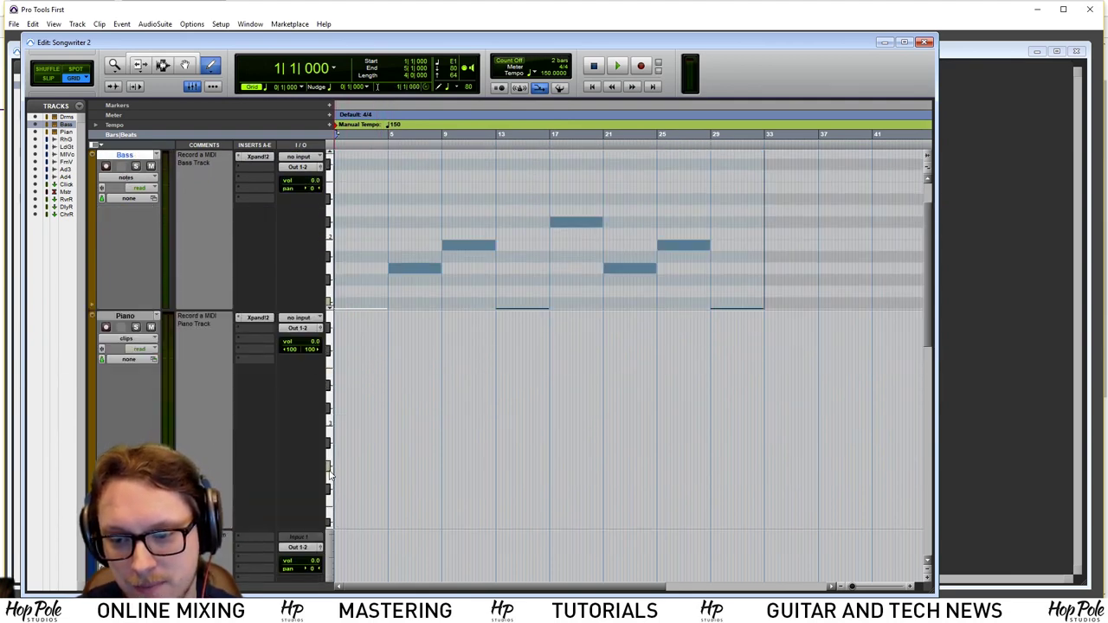
Show the Piano track in notes view and audition several notes on its vertical keyboard
left_click(330, 471)
left_click(331, 468)
left_click(331, 423)
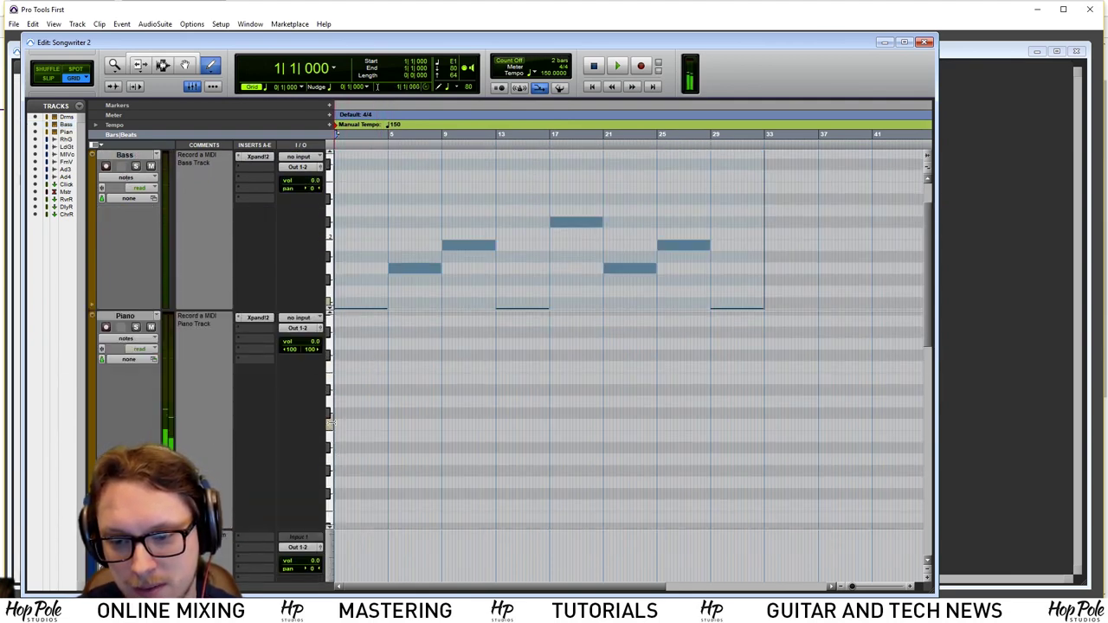
mouse_move(331, 423)
left_mouse_down()
mouse_move(331, 361)
mouse_move(332, 419)
left_mouse_up()
left_click_drag(330, 422, 330, 386)
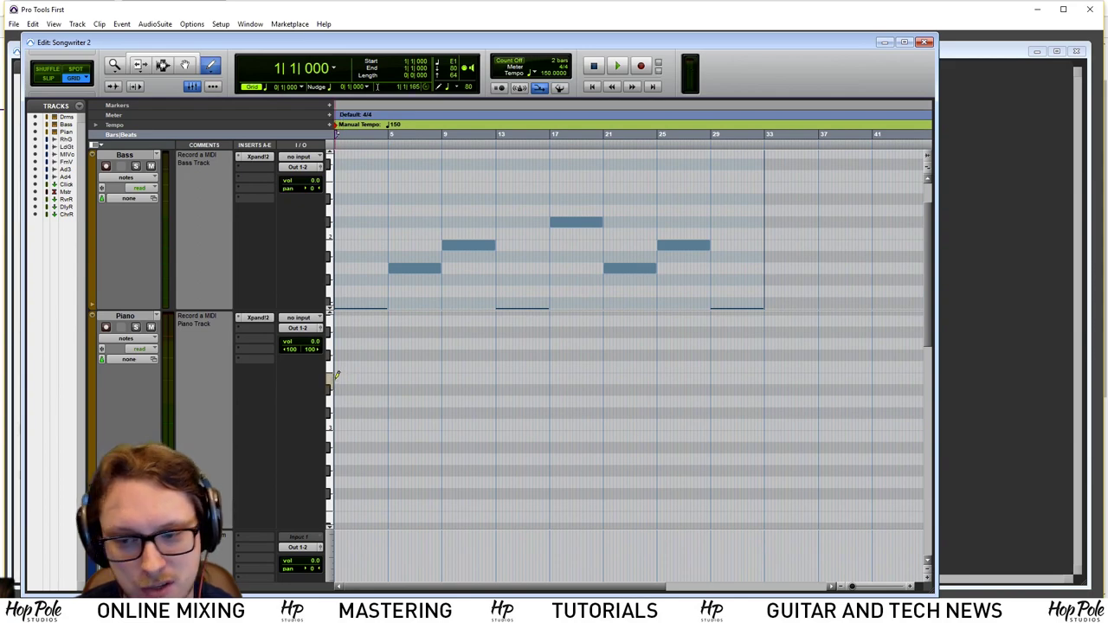
Open the Piano track's Xpand!2 instrument to examine its Natural Grand Piano sound, and close it again
left_click(247, 318)
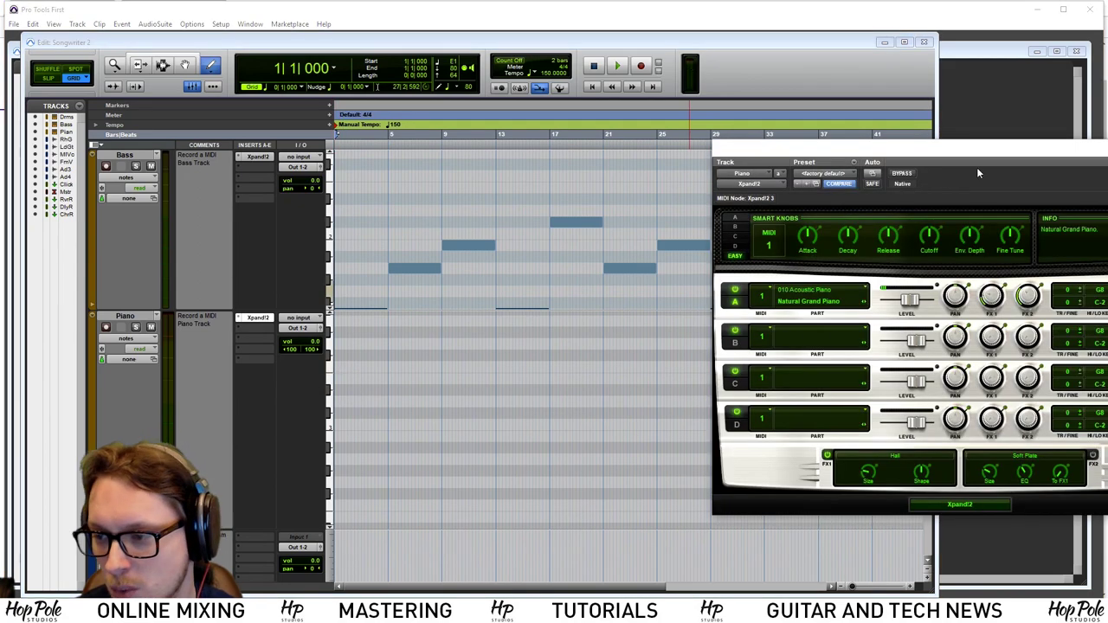
left_click_drag(891, 148, 689, 161)
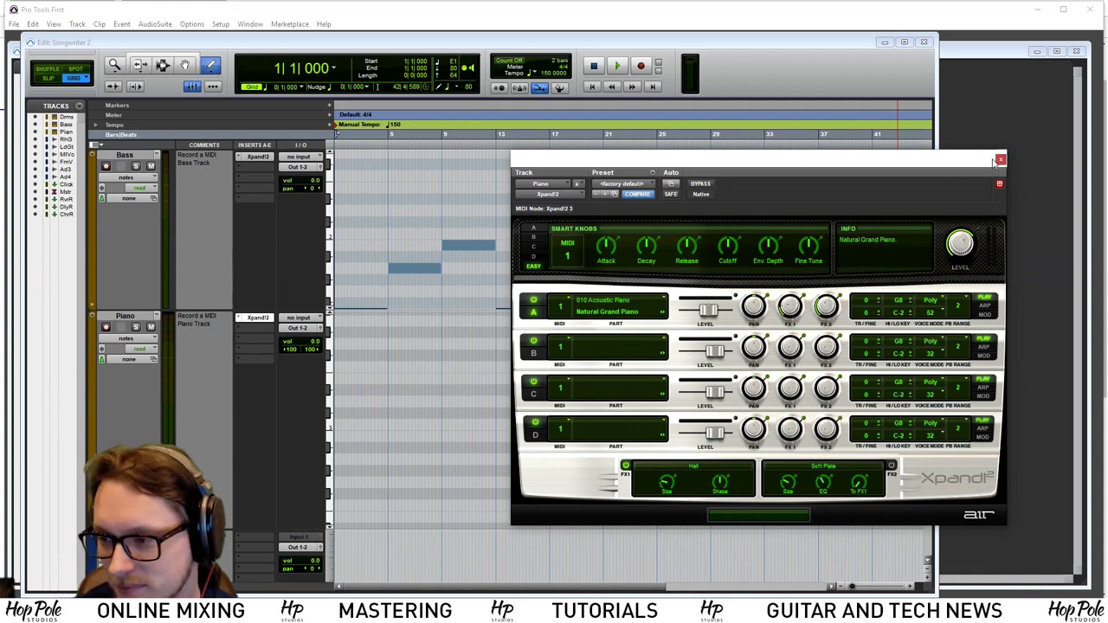
left_click(1000, 160)
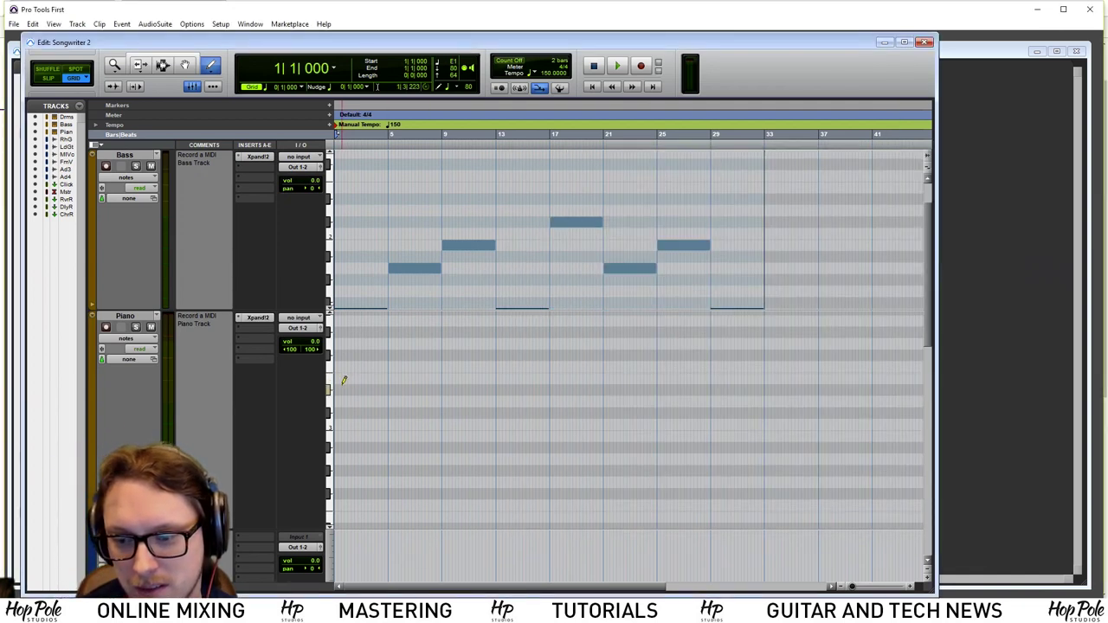
Draw four three-beat E3 notes on the Piano track, one starting at each of bars 1 to 4
left_click_drag(338, 378, 348, 378)
scroll(357, 373, "up", 5)
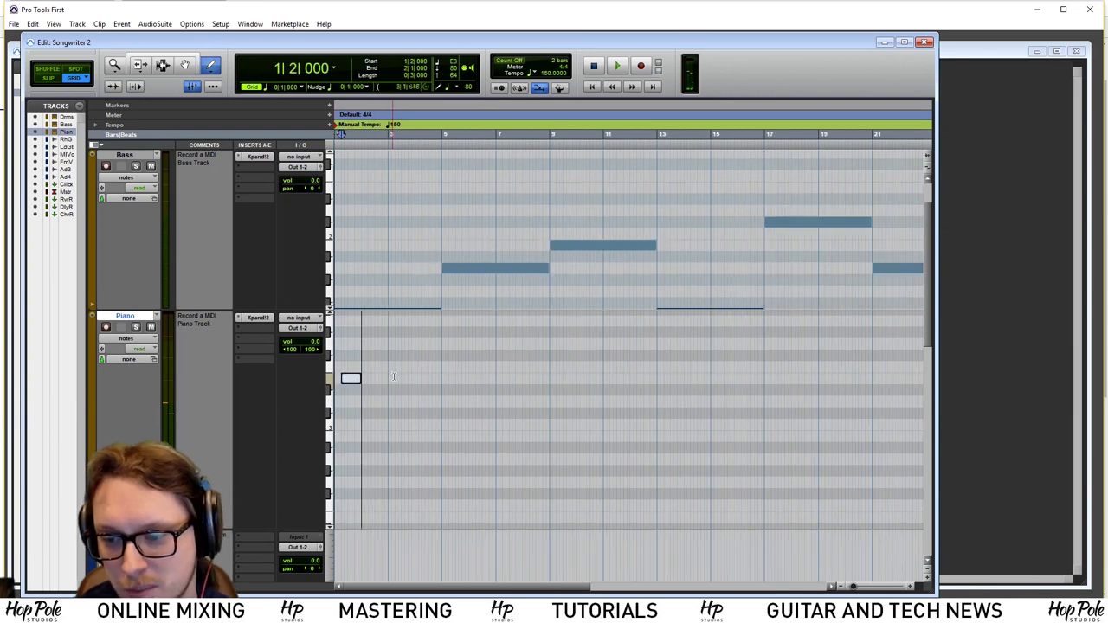
scroll(430, 369, "down", 6)
left_click_drag(928, 395, 928, 296)
left_click_drag(384, 287, 355, 287)
left_click_drag(447, 285, 736, 283)
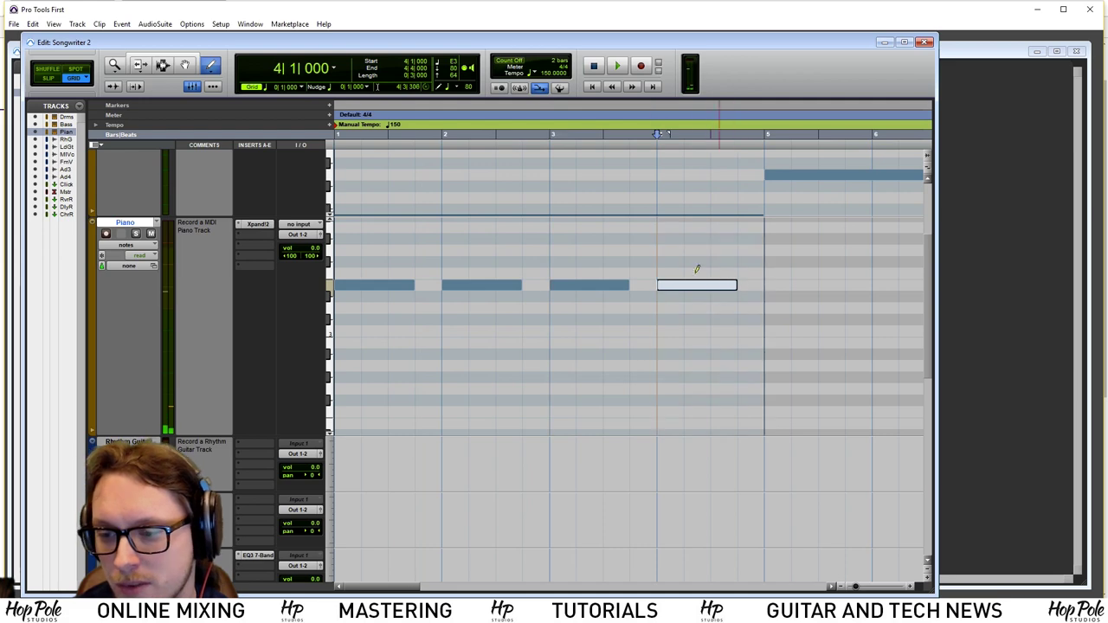
Play the song from the beginning to hear the Piano notes against the bass and drums, and stop
key("space")
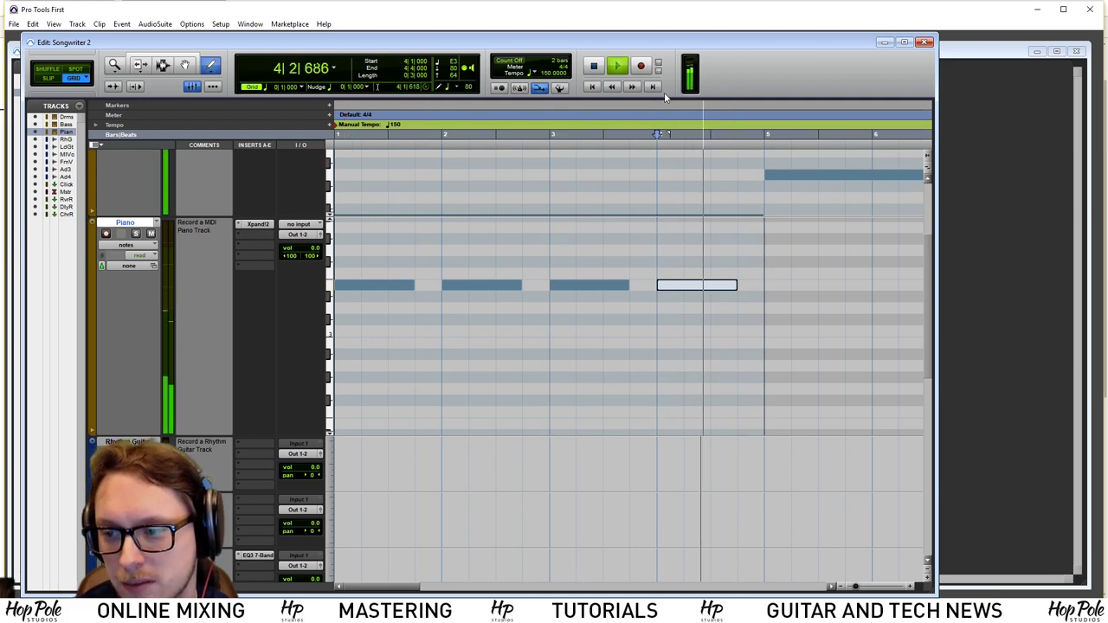
left_click(592, 86)
key("space")
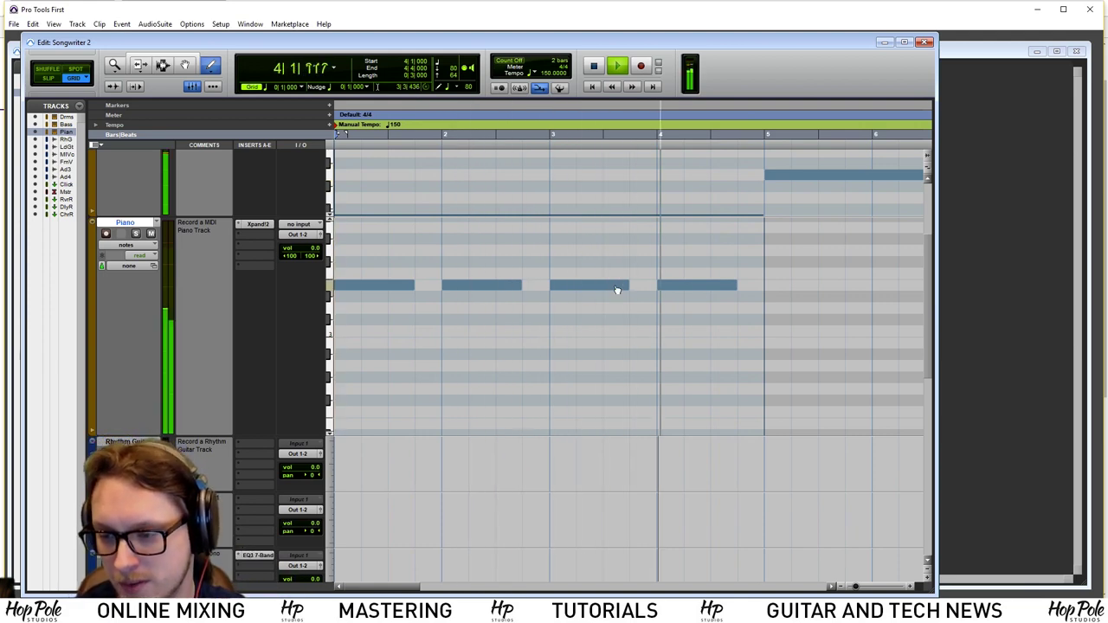
key("space")
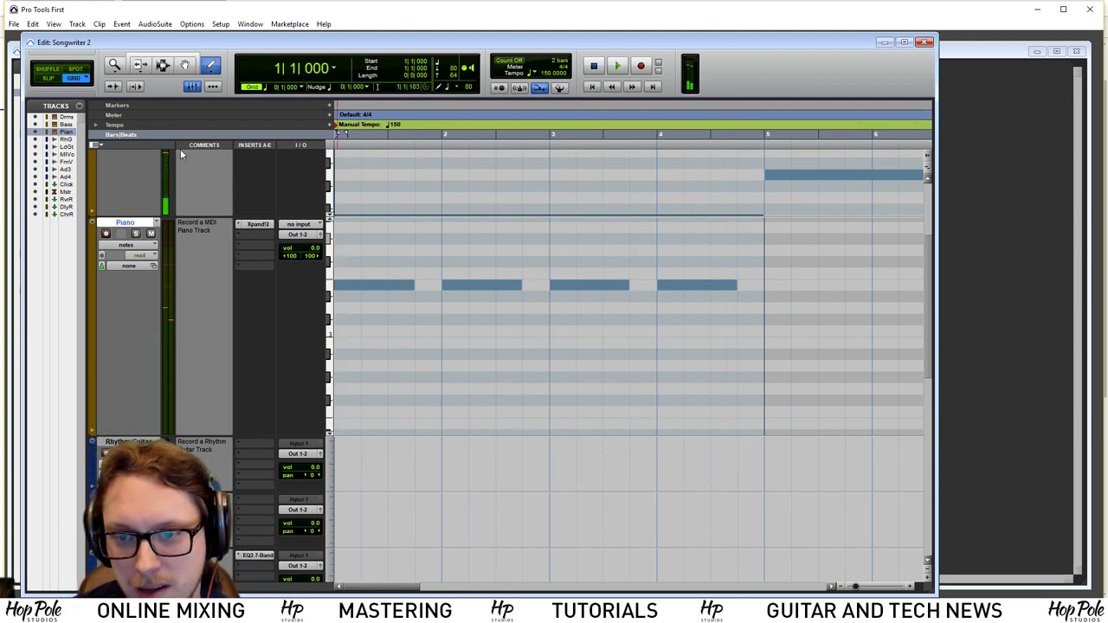
In the MIDI Editor, set the first Piano note's velocity to 115 and the fourth's to 111, and lower the second's
left_click(212, 87)
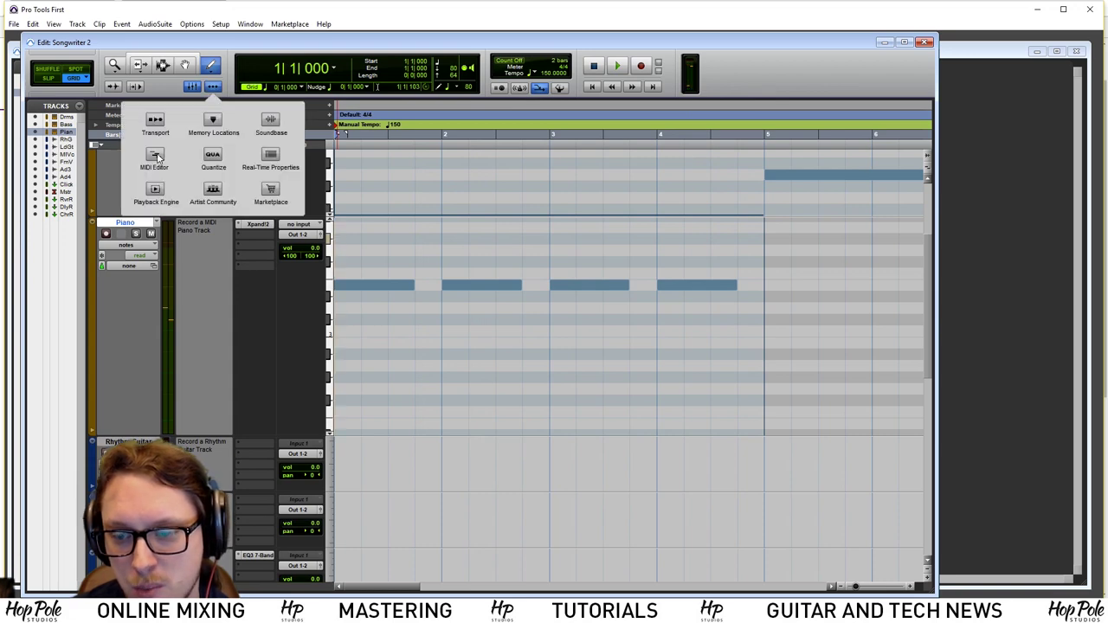
left_click(169, 189)
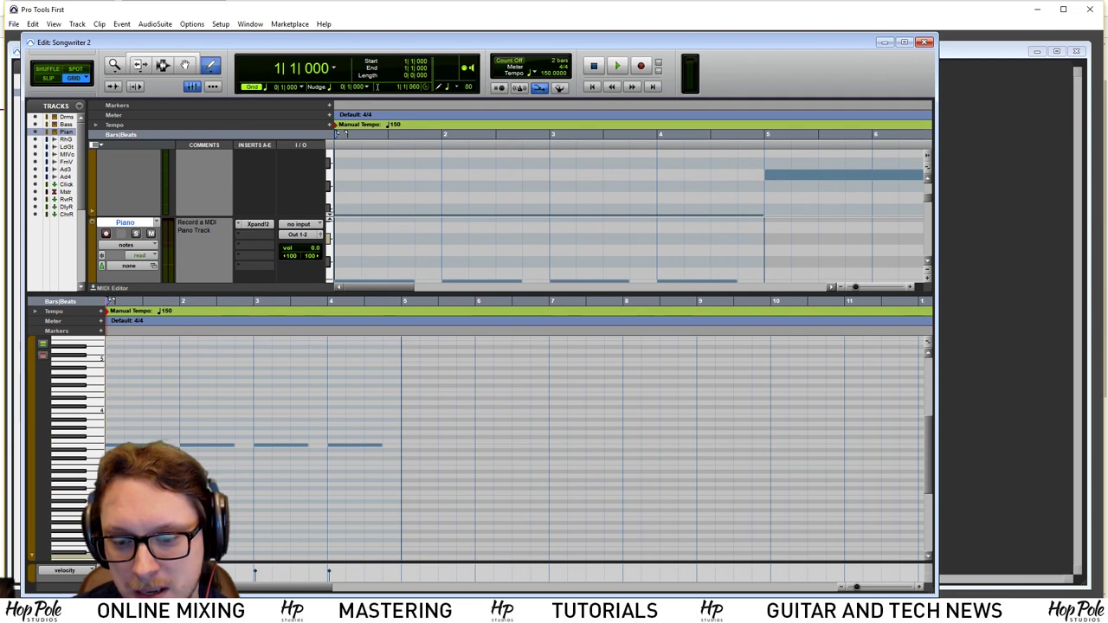
left_click(108, 445)
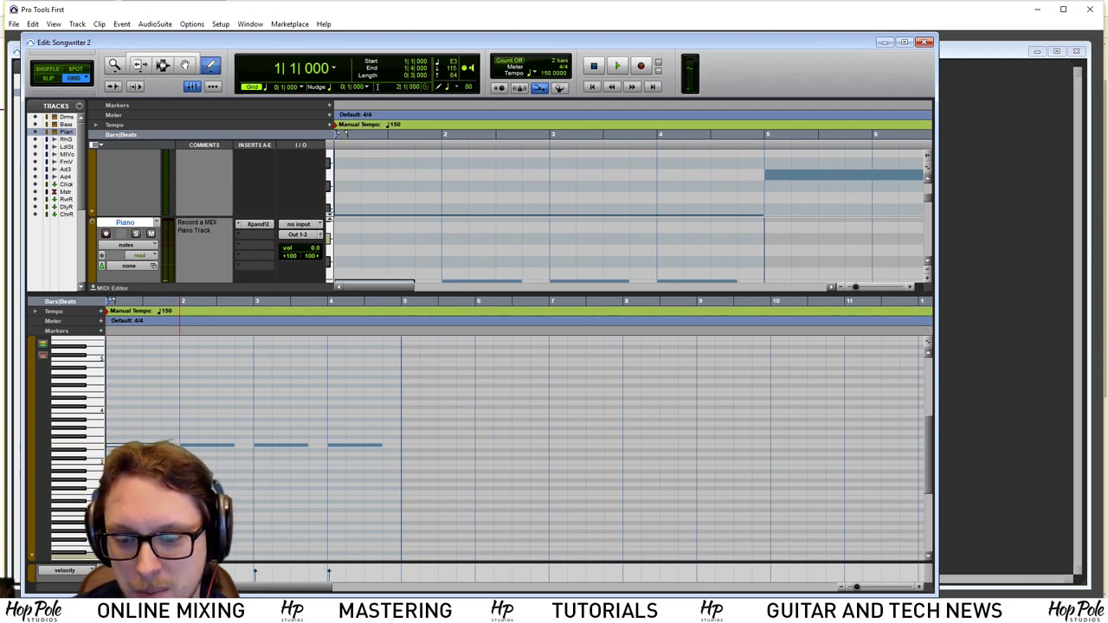
left_click_drag(180, 570, 180, 575)
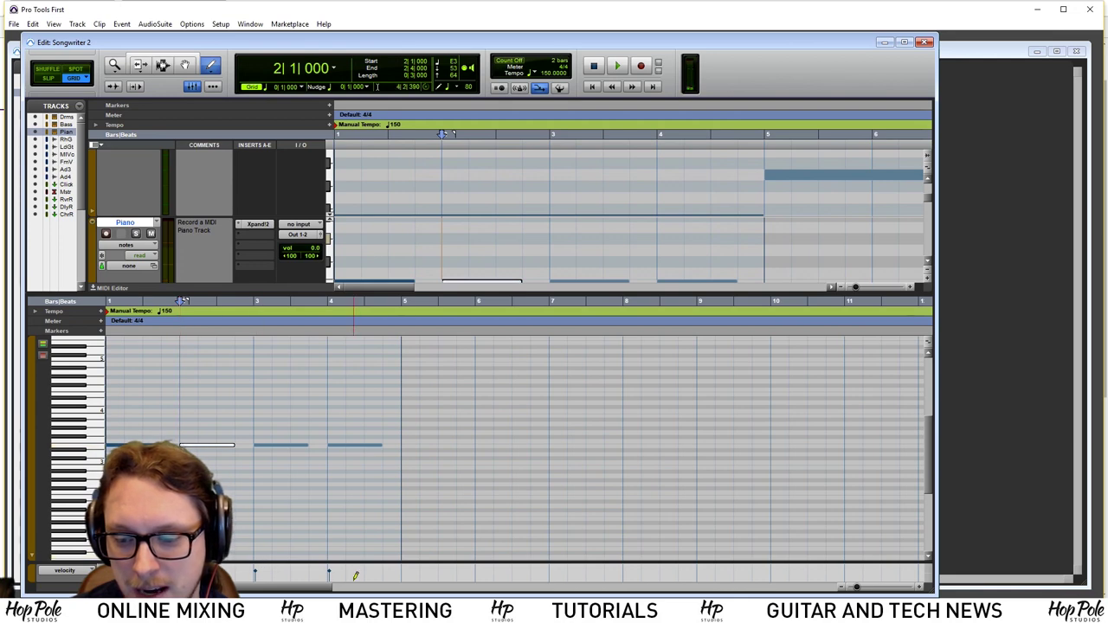
left_click(330, 574)
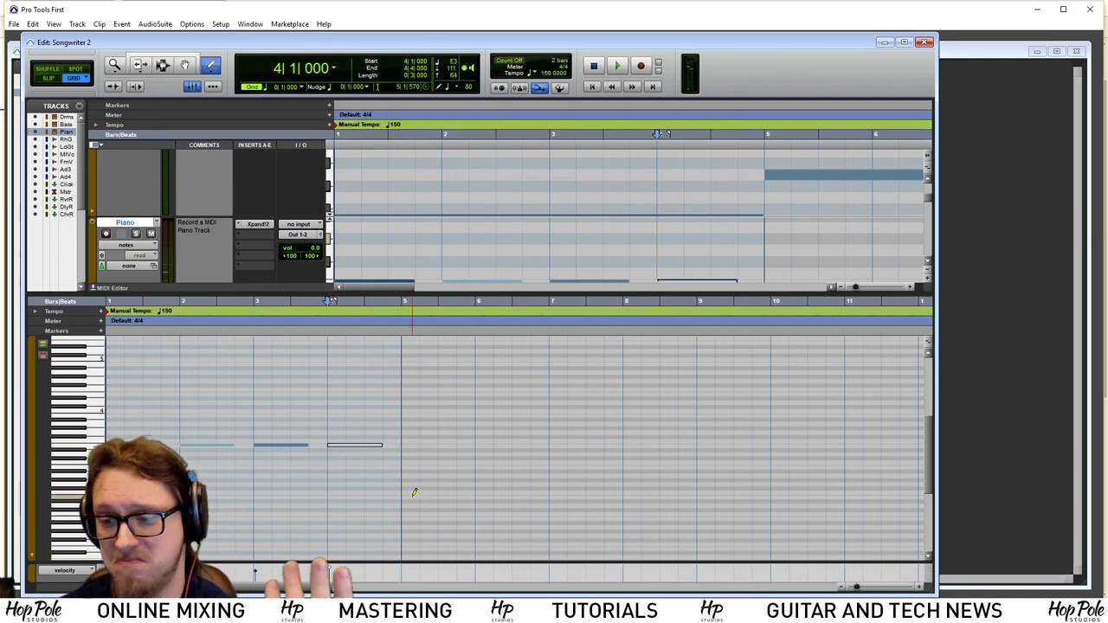
Try drawing a short note at the start of bar 5 on the Piano track, and undo it
scroll(929, 205, "down", 3)
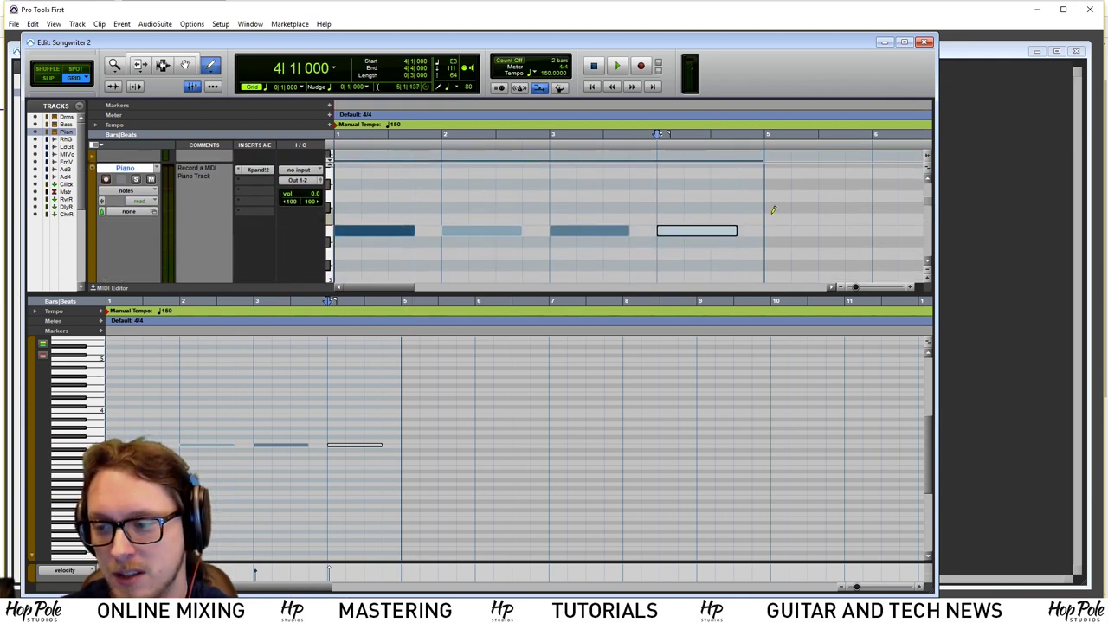
left_click_drag(772, 213, 790, 213)
key("ctrl+z")
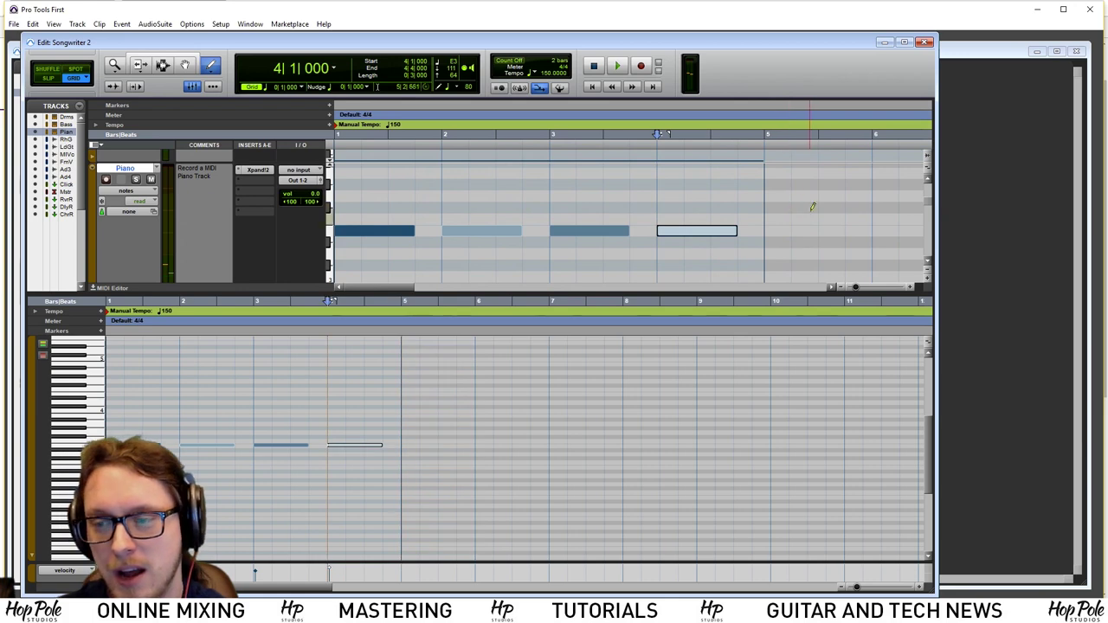
Activate the Smart Tool in place of the Pencil and close the docked MIDI Editor
left_click(178, 55)
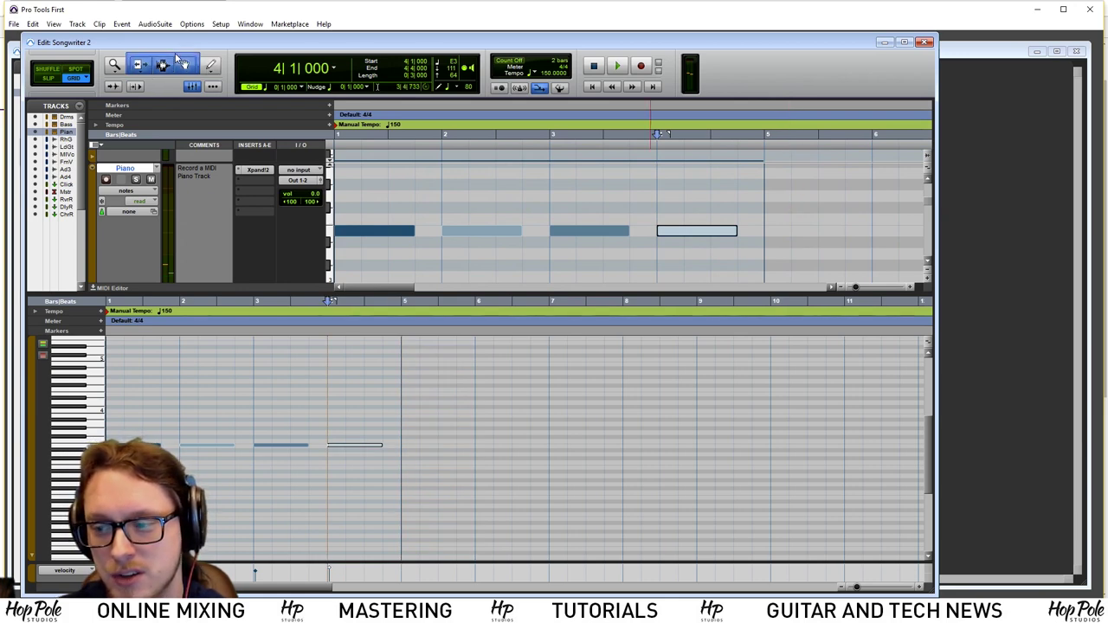
left_click(808, 210)
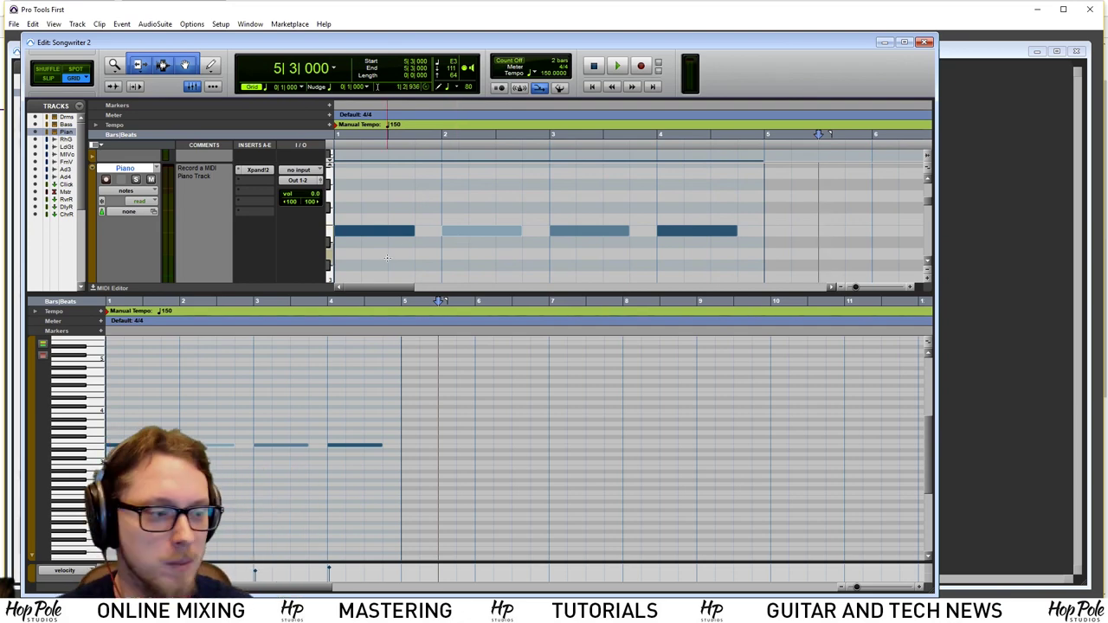
scroll(666, 219, "down", 1)
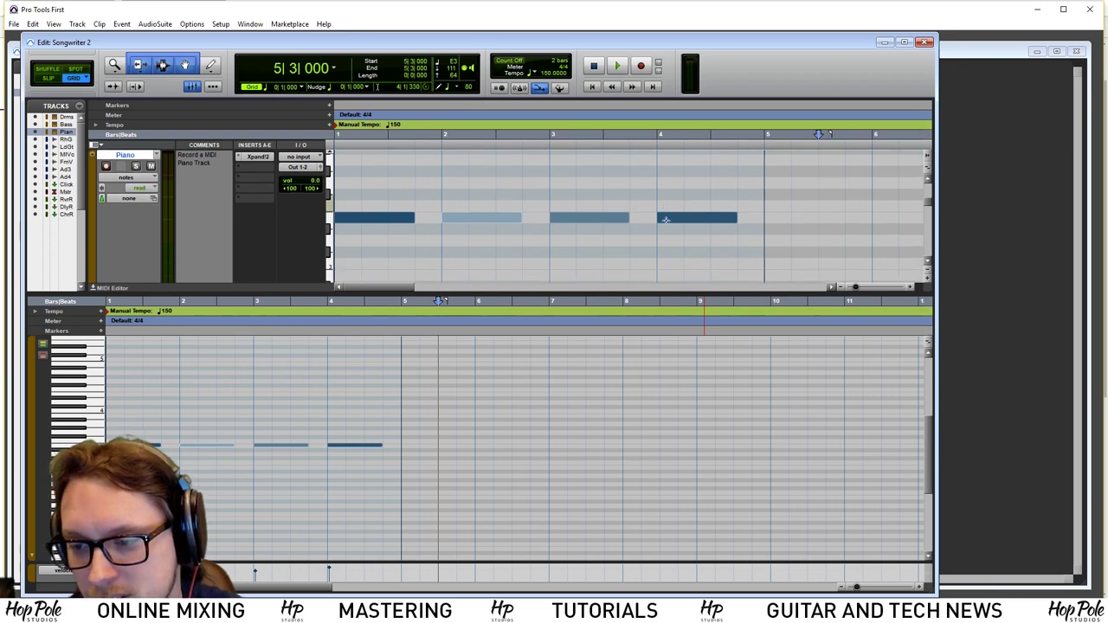
scroll(867, 240, "up", 3)
scroll(867, 235, "down", 4)
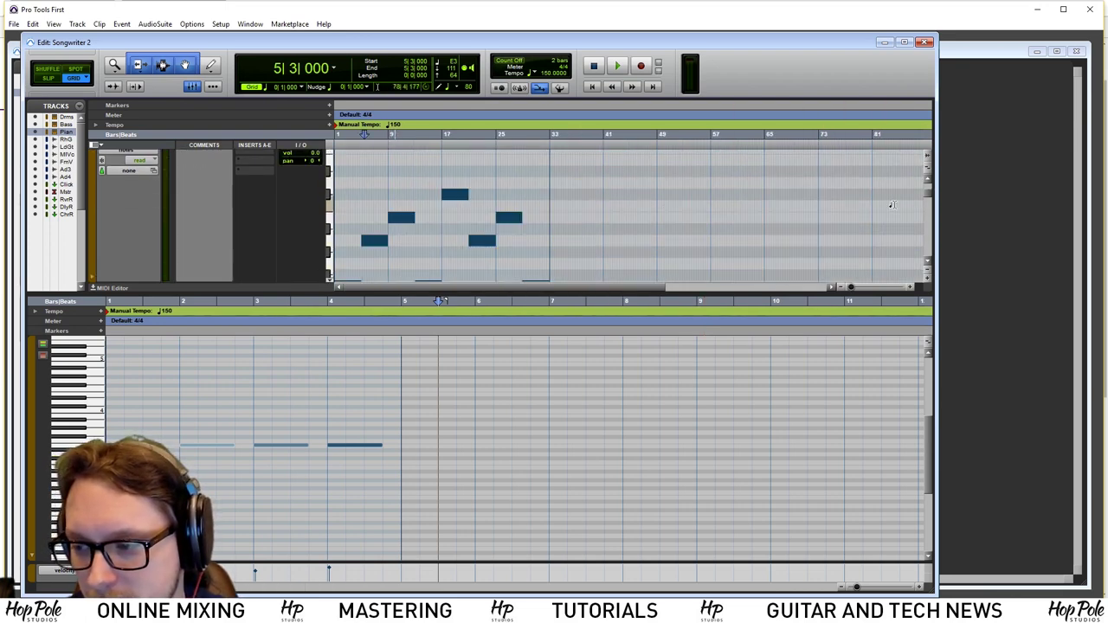
scroll(473, 193, "down", 5)
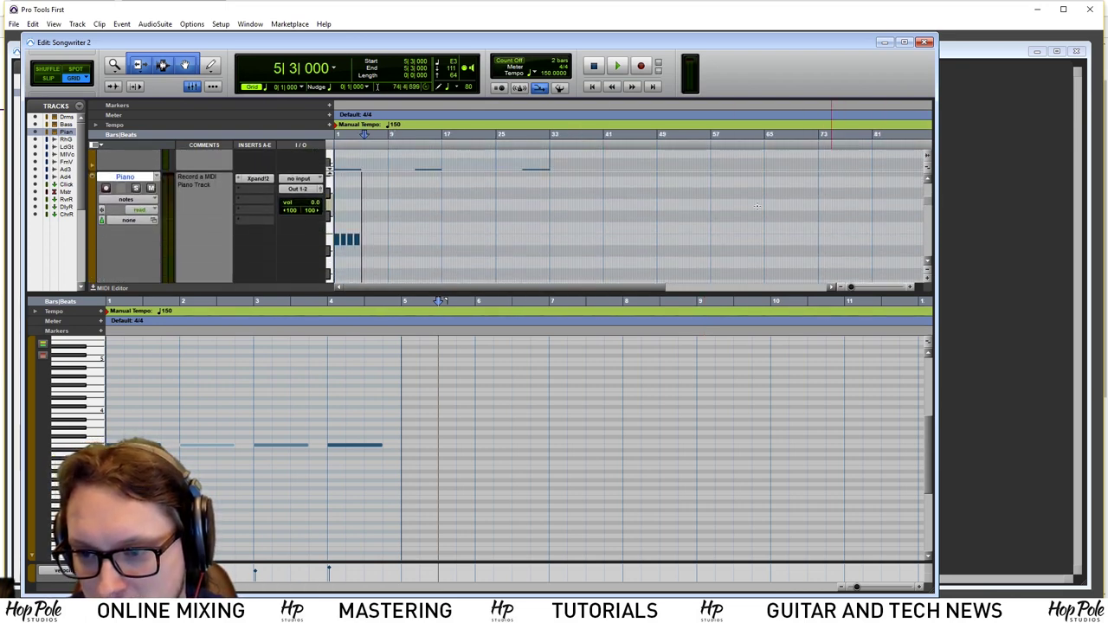
scroll(474, 193, "up", 1)
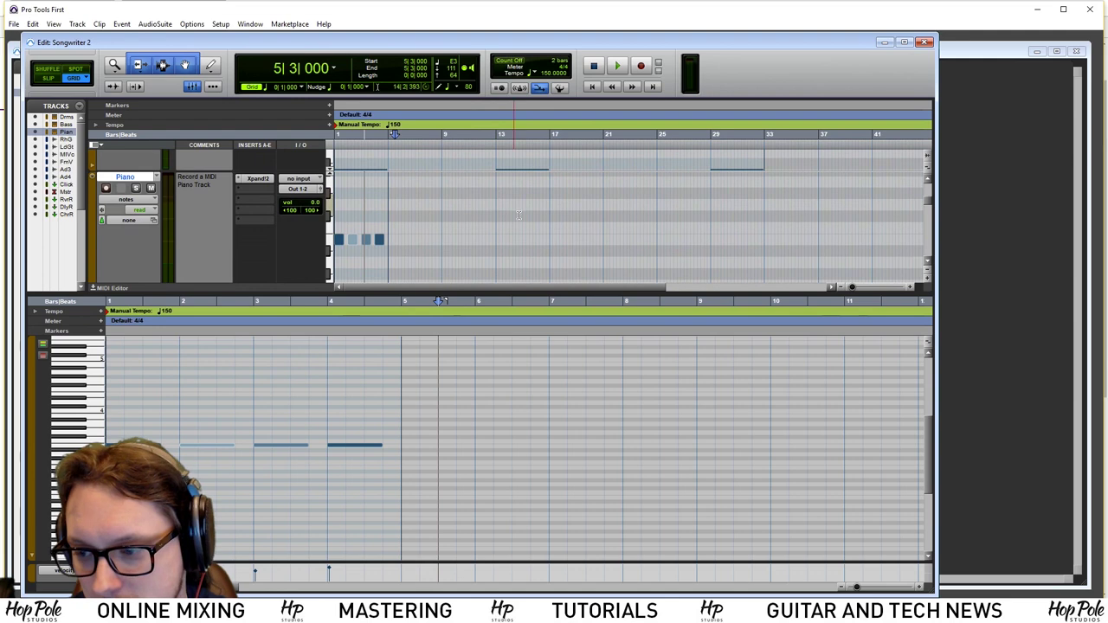
left_click(213, 87)
left_click(156, 158)
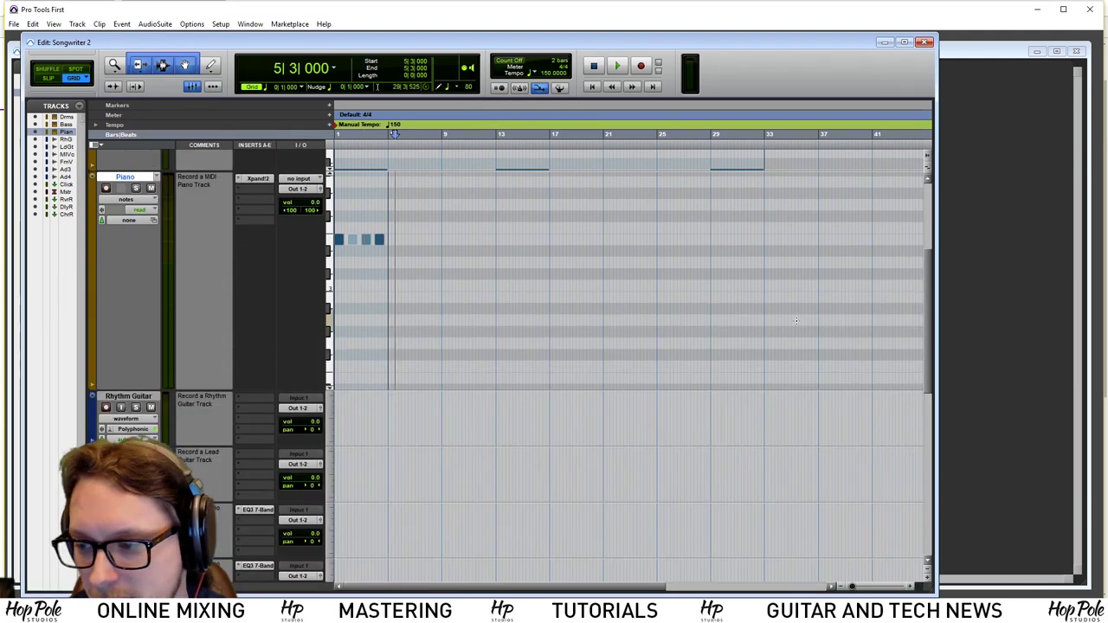
Select and copy the four E3 notes in bars 1 to 4 of the Piano track
scroll(931, 289, "up", 1)
left_click_drag(930, 289, 909, 253)
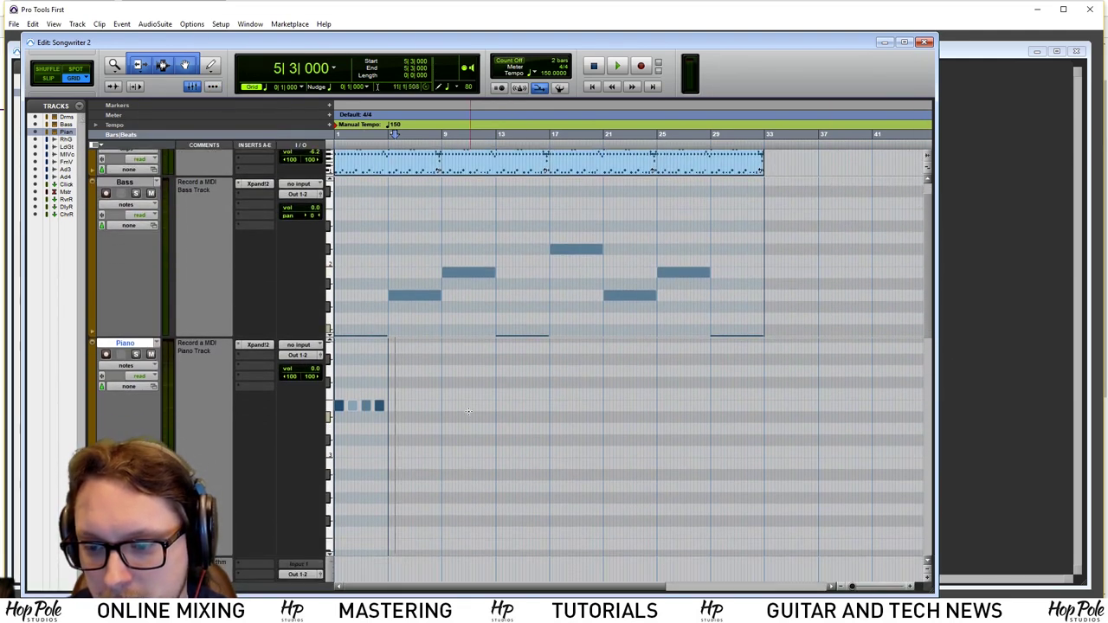
scroll(433, 406, "up", 1)
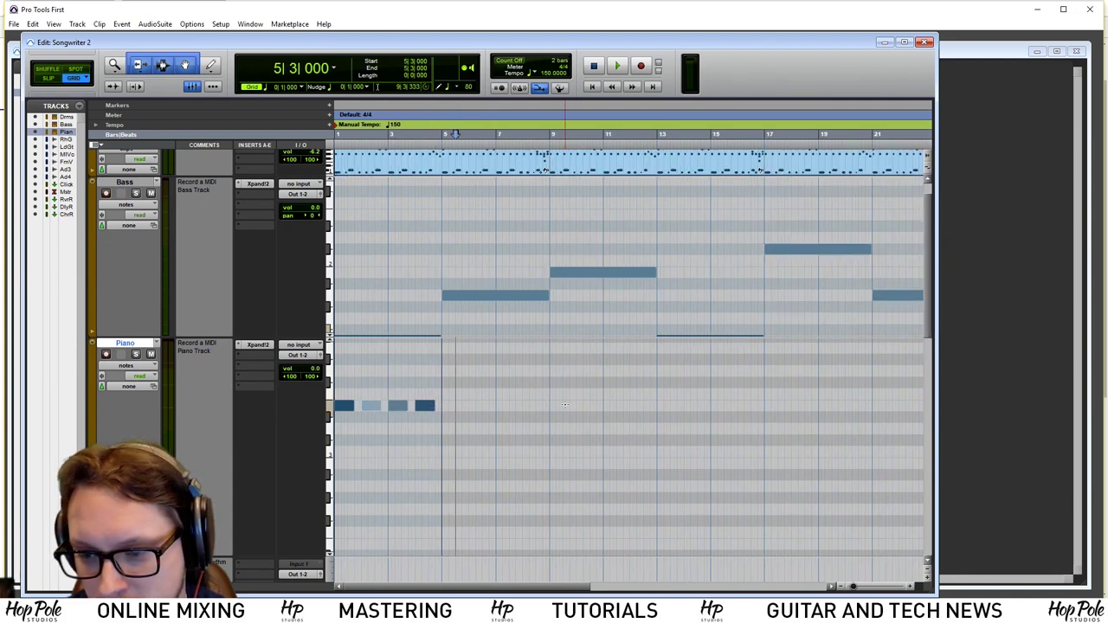
right_click(517, 394)
left_click_drag(450, 387, 329, 423)
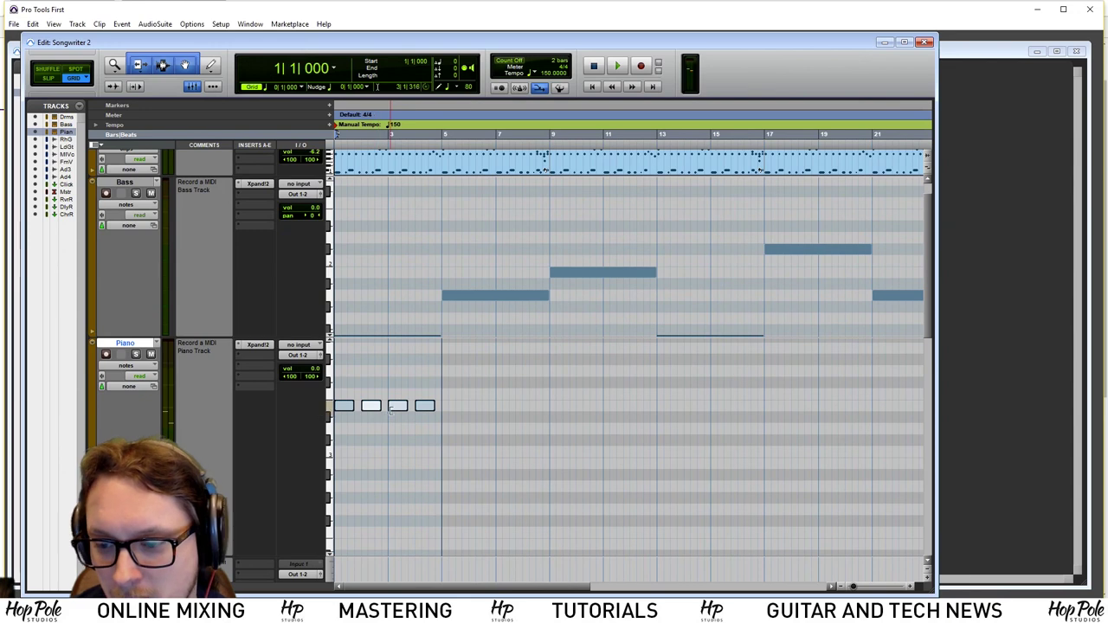
Try pasting the copied notes at 5|1|000 with all tracks selected, and undo the paste
left_click(444, 135)
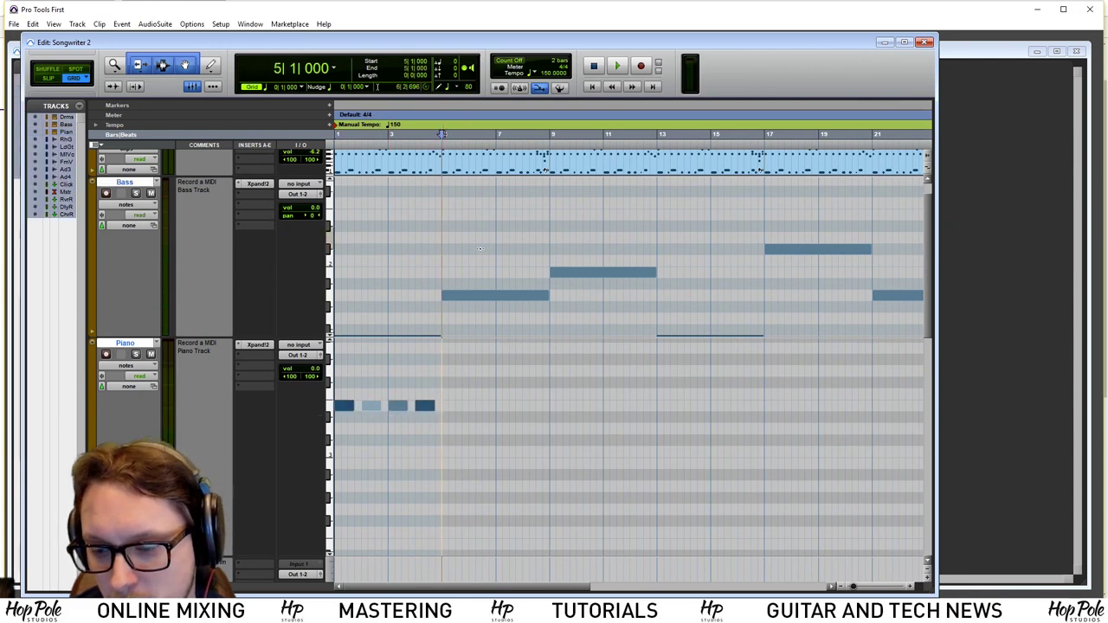
key("ctrl+v")
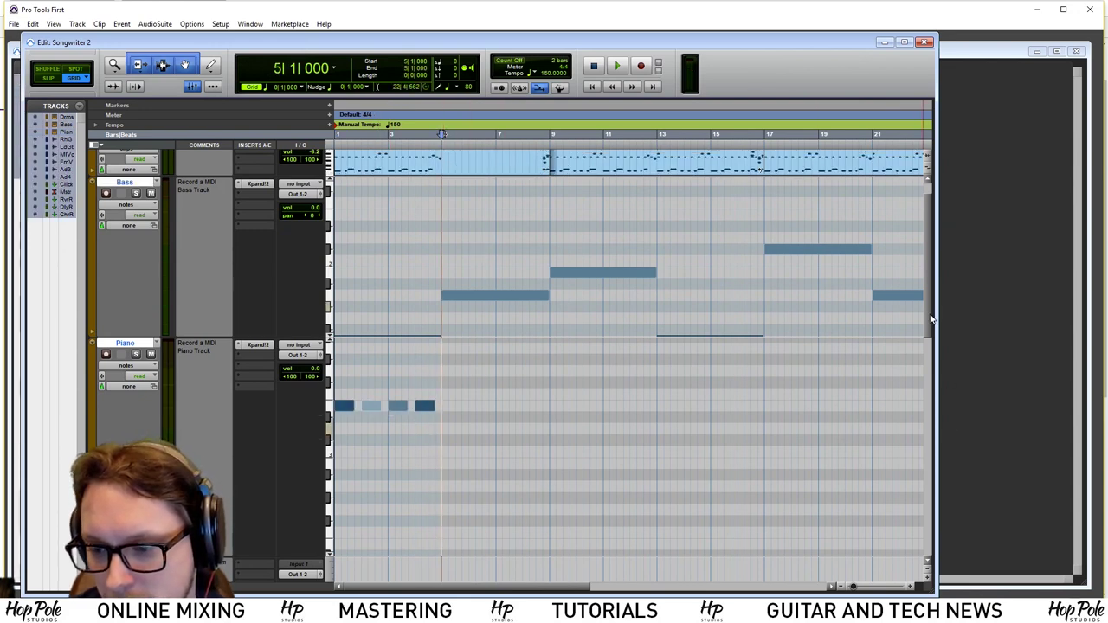
left_click_drag(930, 318, 916, 290)
key("ctrl+z")
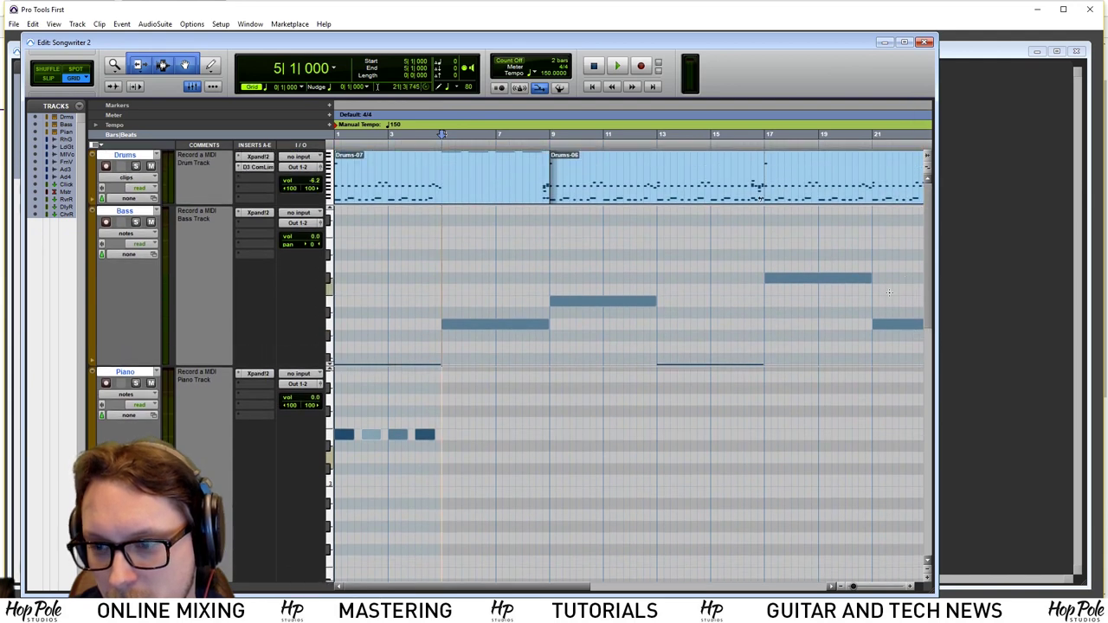
Paste the four copied notes at 5|1|000 on the Piano track only
left_click(441, 449)
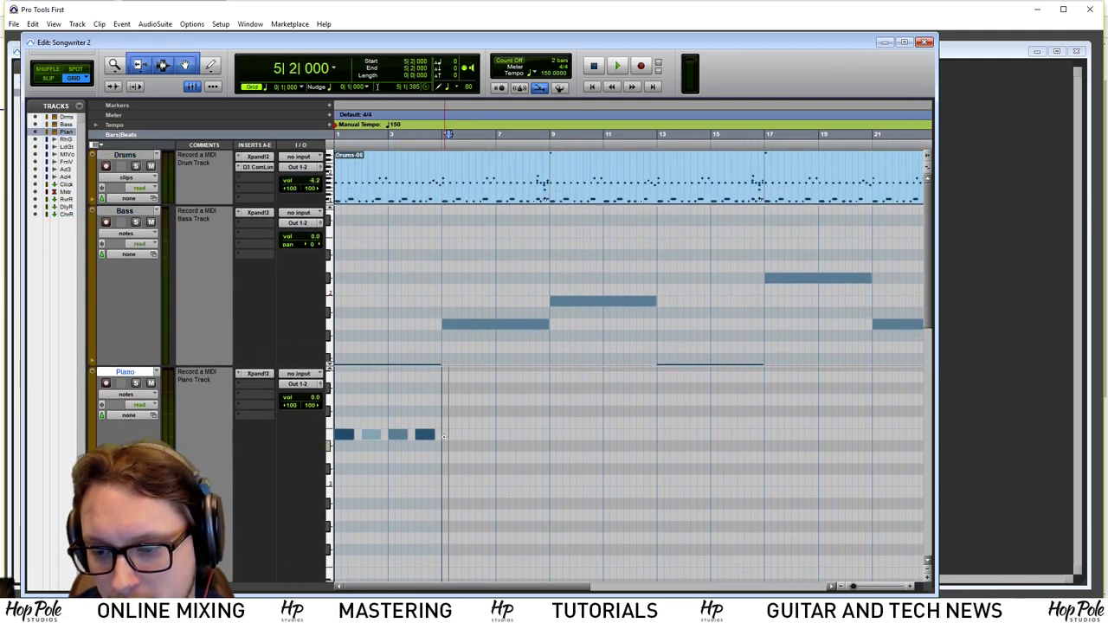
left_click_drag(443, 440, 507, 436)
key("ctrl+v")
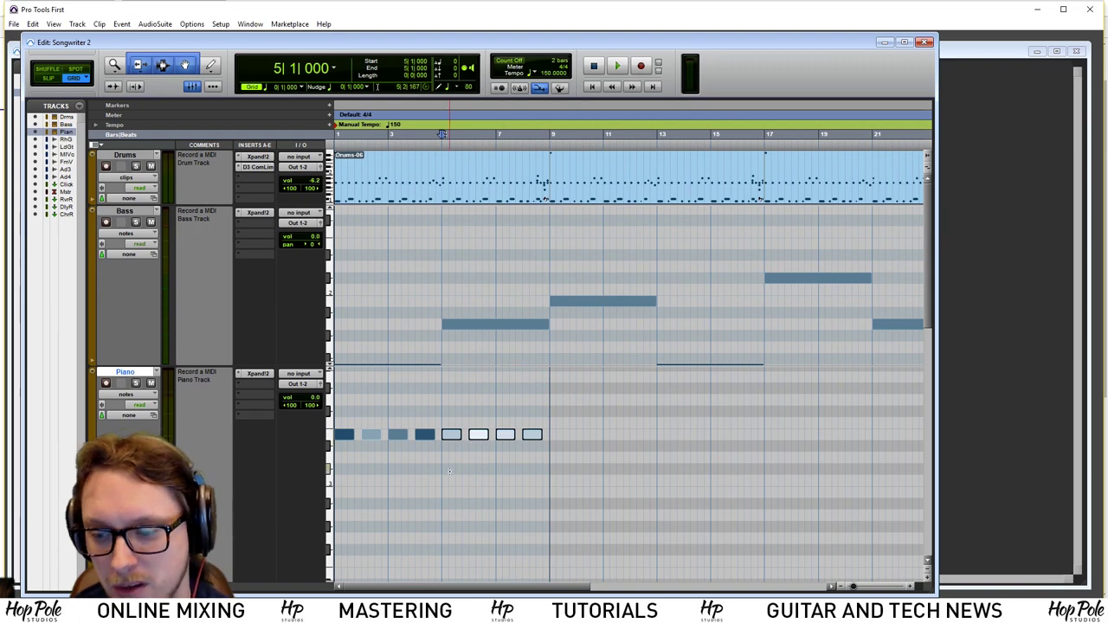
mouse_move(451, 436)
left_mouse_down()
mouse_move(452, 425)
mouse_move(451, 436)
left_mouse_up()
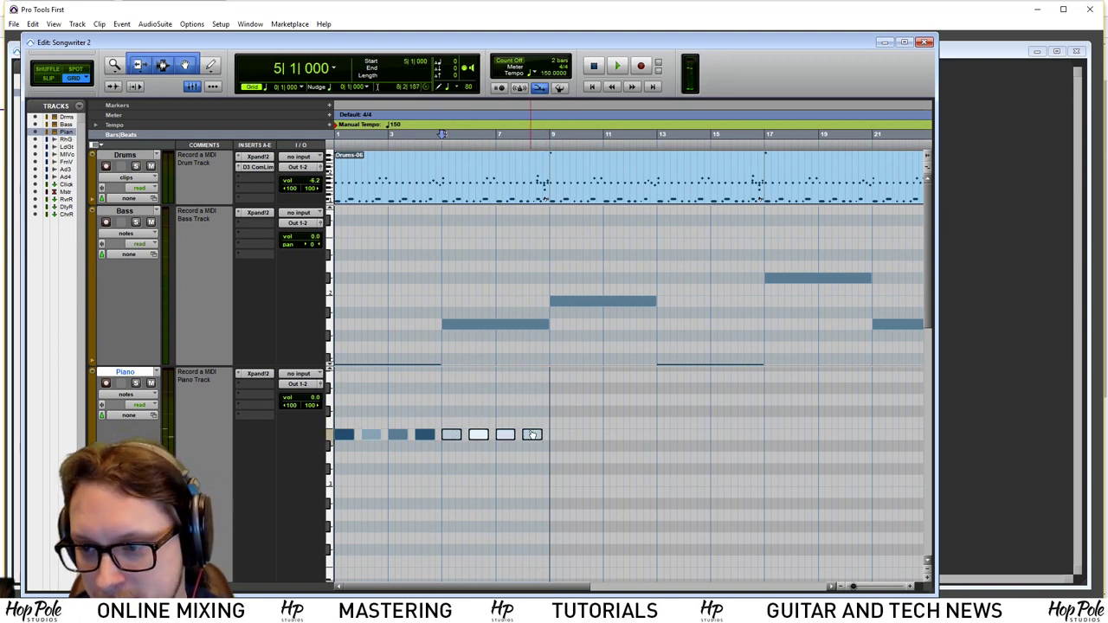
Paste the copied four-note pattern onto the Piano track at bars 9, 13 and 17
key("alt")
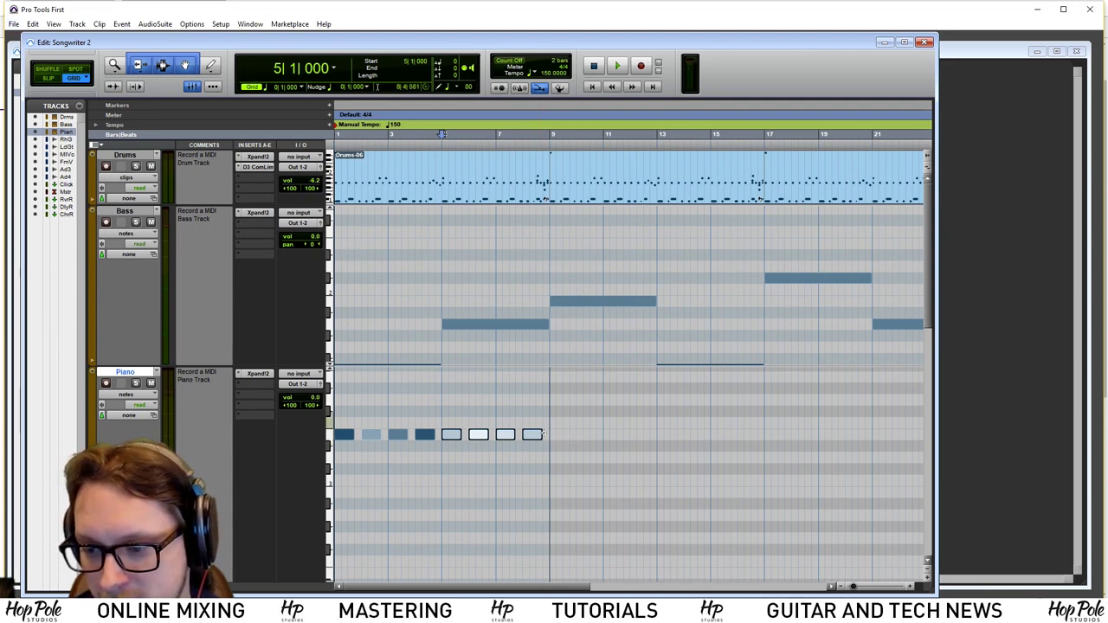
left_click(551, 433)
key("ctrl+v")
left_click(657, 433)
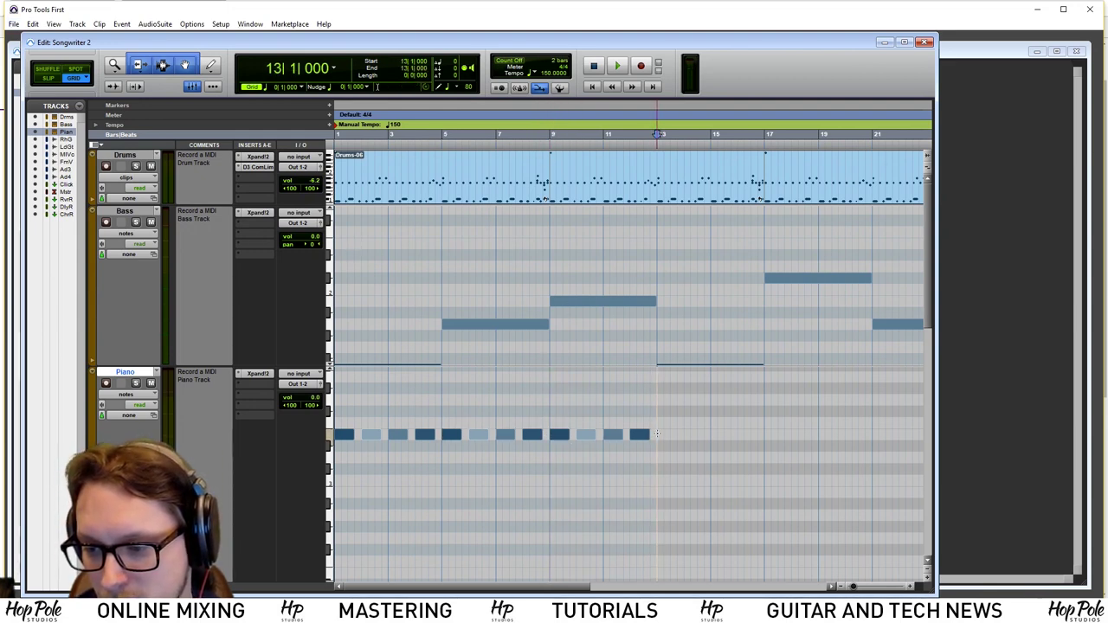
key("ctrl+v")
left_click(766, 431)
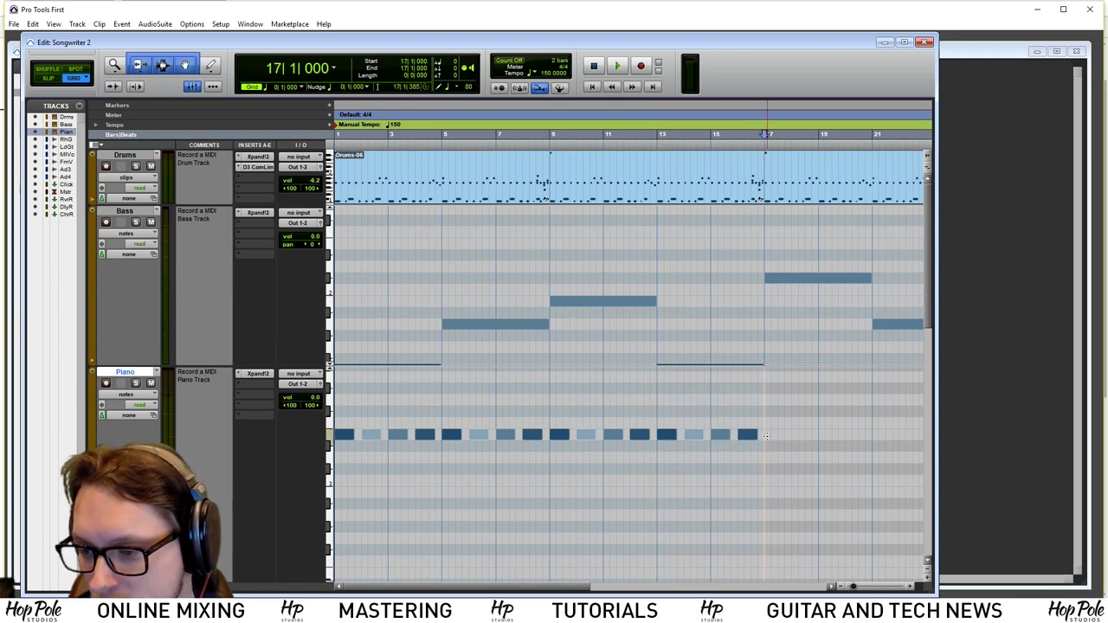
key("ctrl+v")
Continue the Piano part by pasting the four-note pattern at bars 21, 25 and 29
left_click_drag(499, 589, 617, 528)
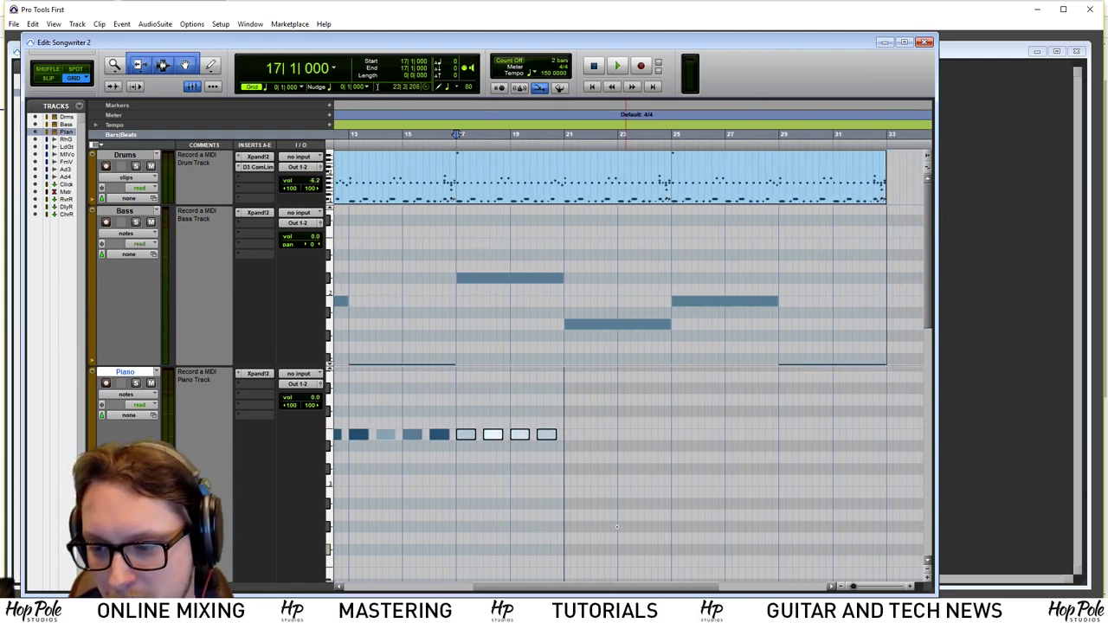
left_click(564, 437)
key("ctrl+v")
left_click(669, 432)
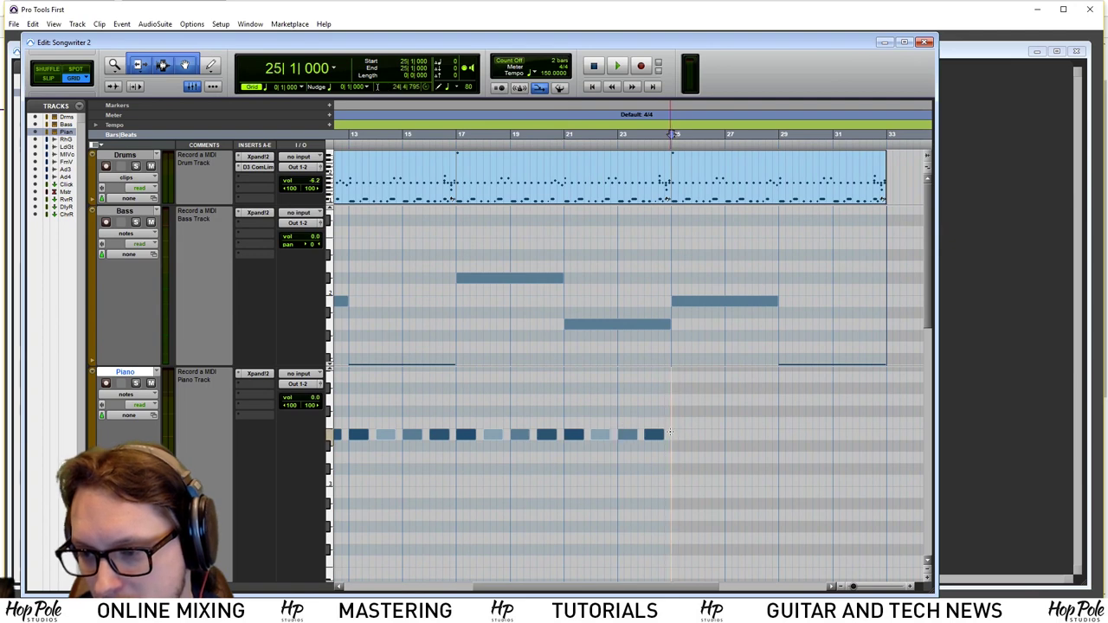
key("ctrl+v")
left_click(778, 433)
key("ctrl+v")
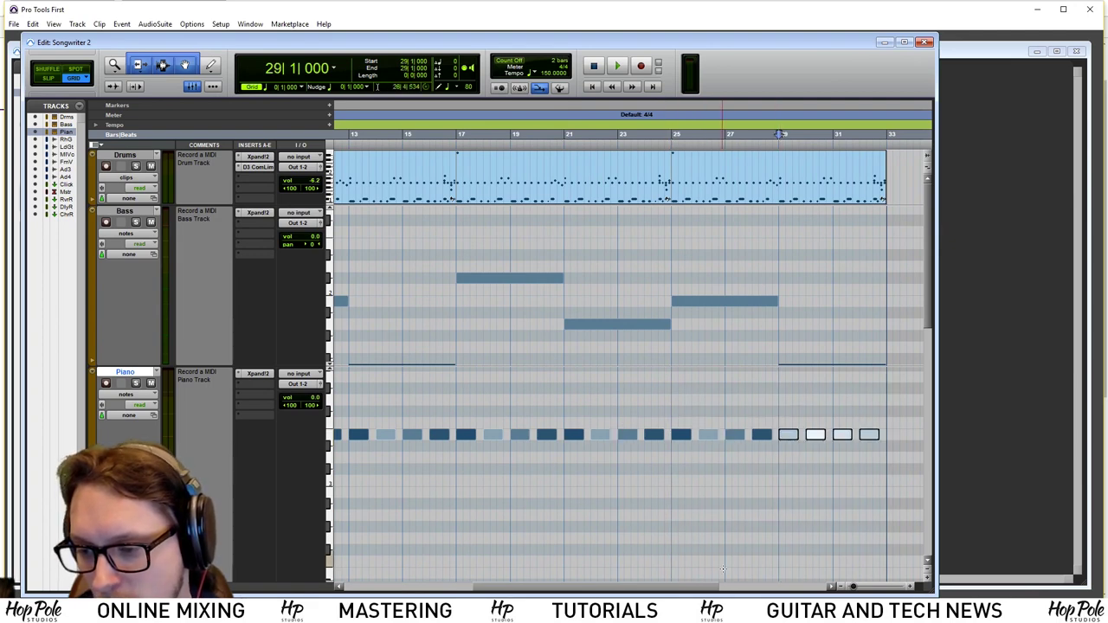
left_click_drag(700, 587, 513, 570)
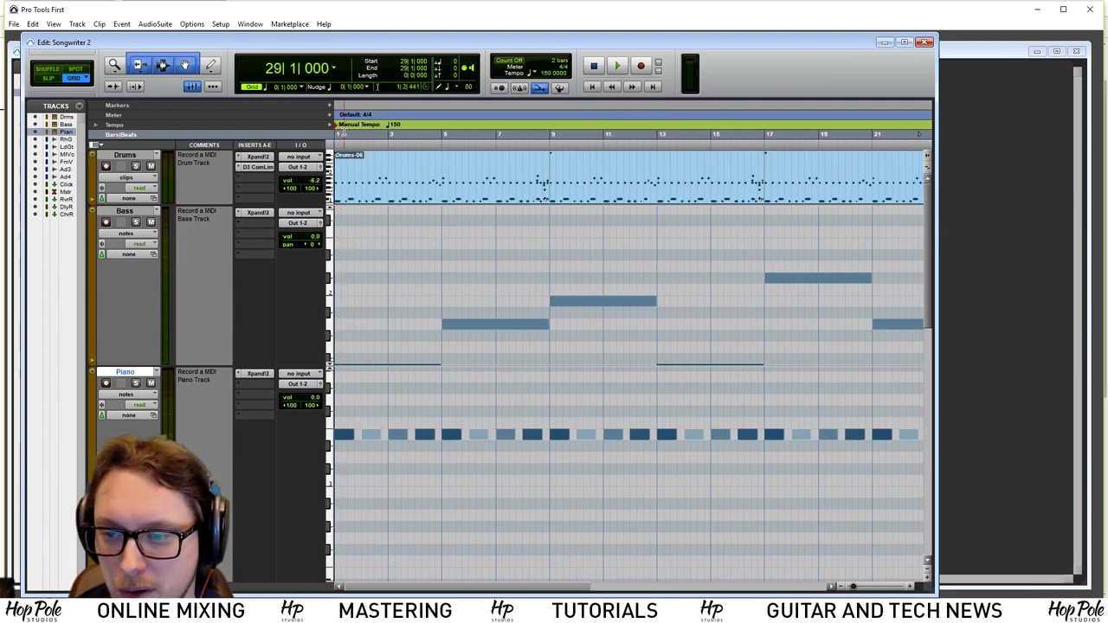
Play the song from bar 1 in the Mix window and lower the Piano track's volume to -7.5 dB
left_click(337, 136)
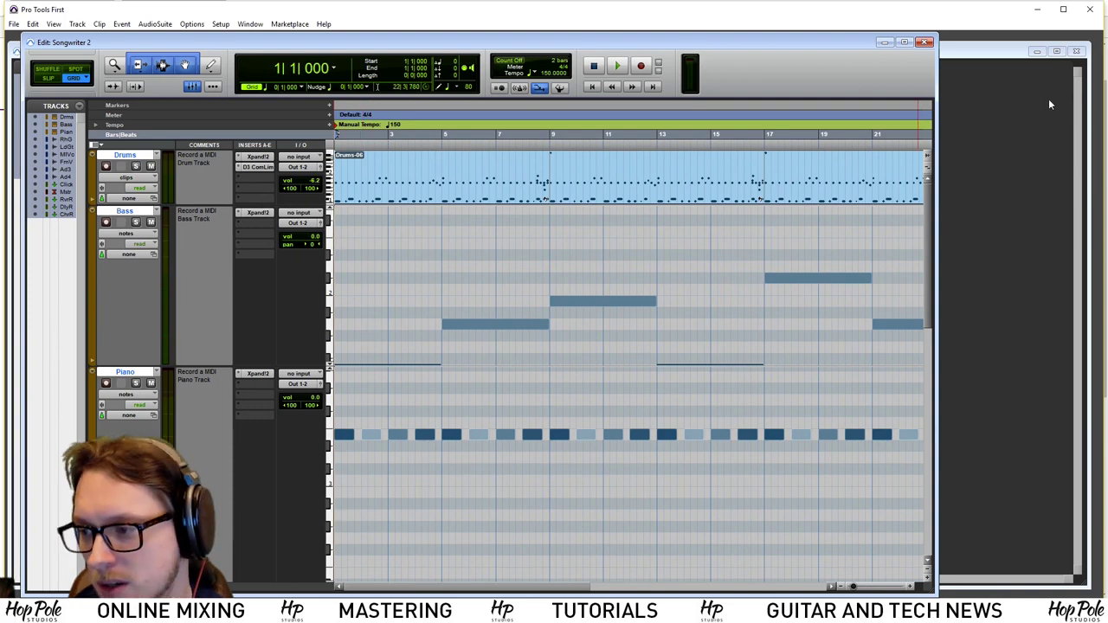
key("ctrl+equal")
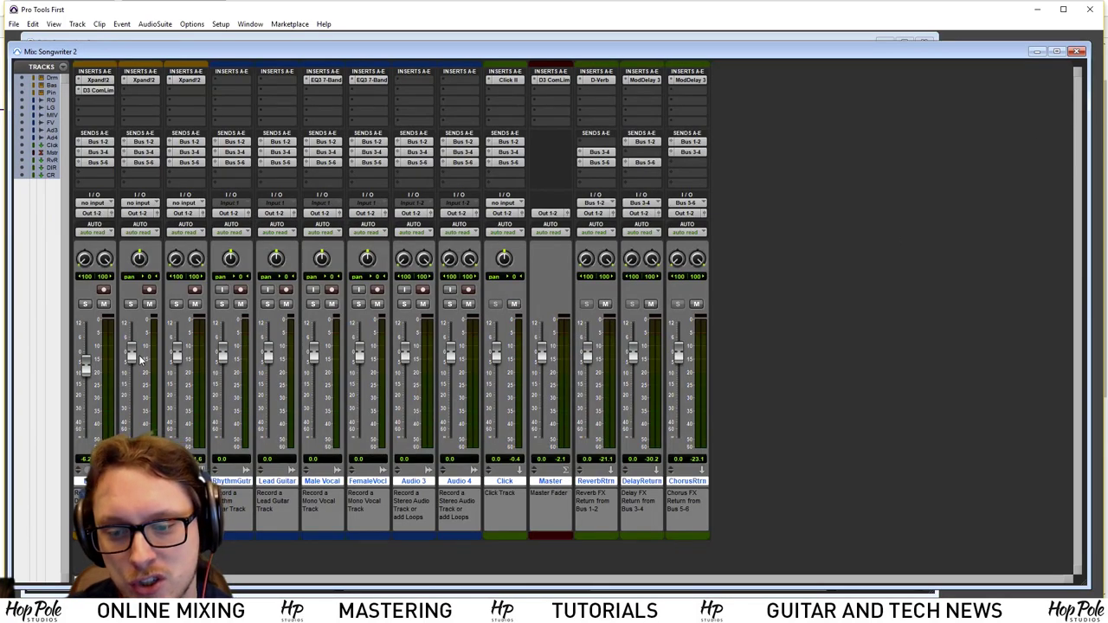
left_click_drag(176, 355, 176, 369)
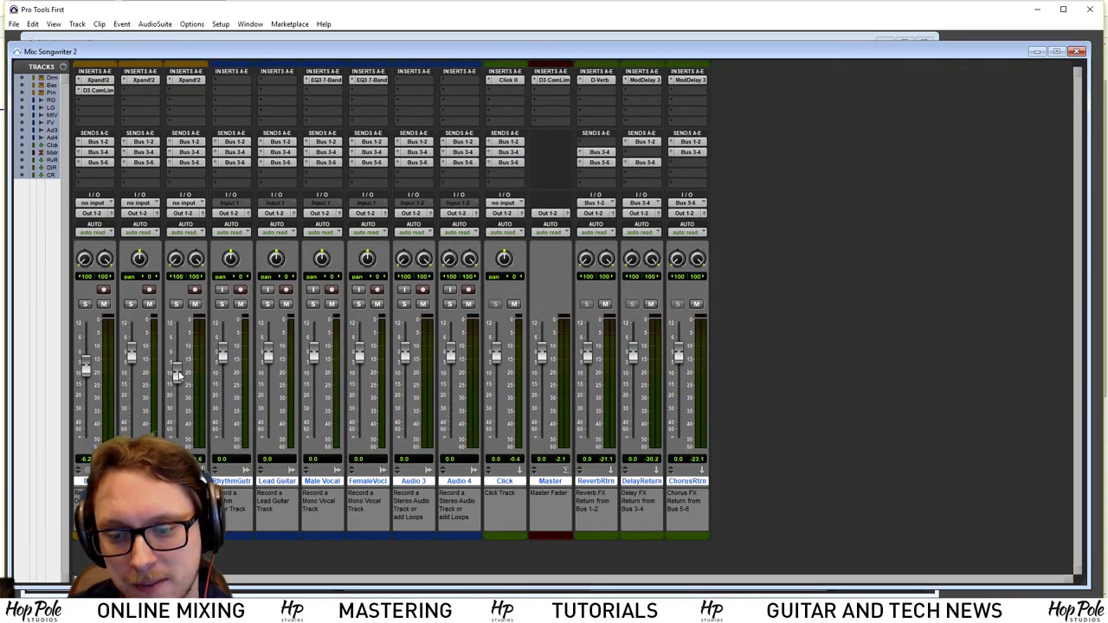
key("space")
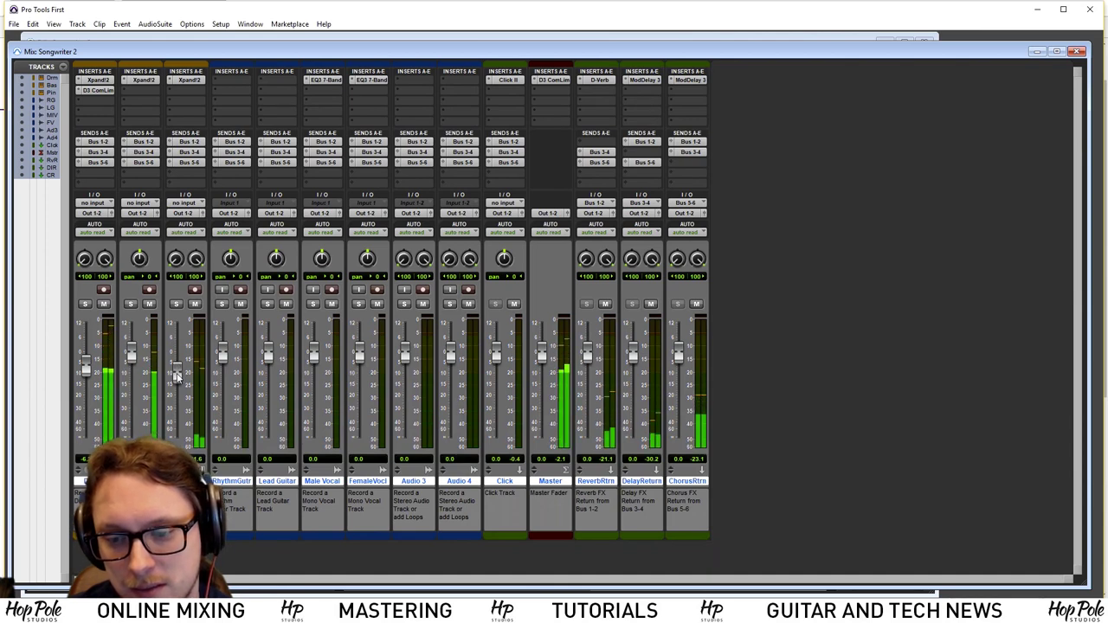
left_click_drag(176, 377, 176, 372)
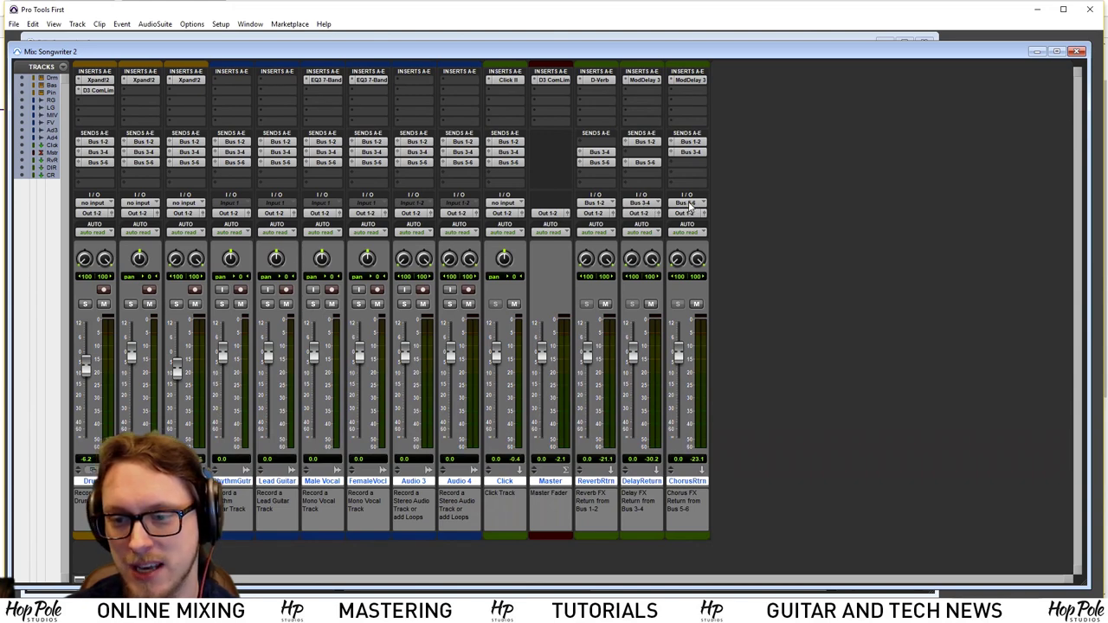
Raise the Piano track's Bus 1-2 reverb send to about -0.9 dB and close the send window
left_click(190, 142)
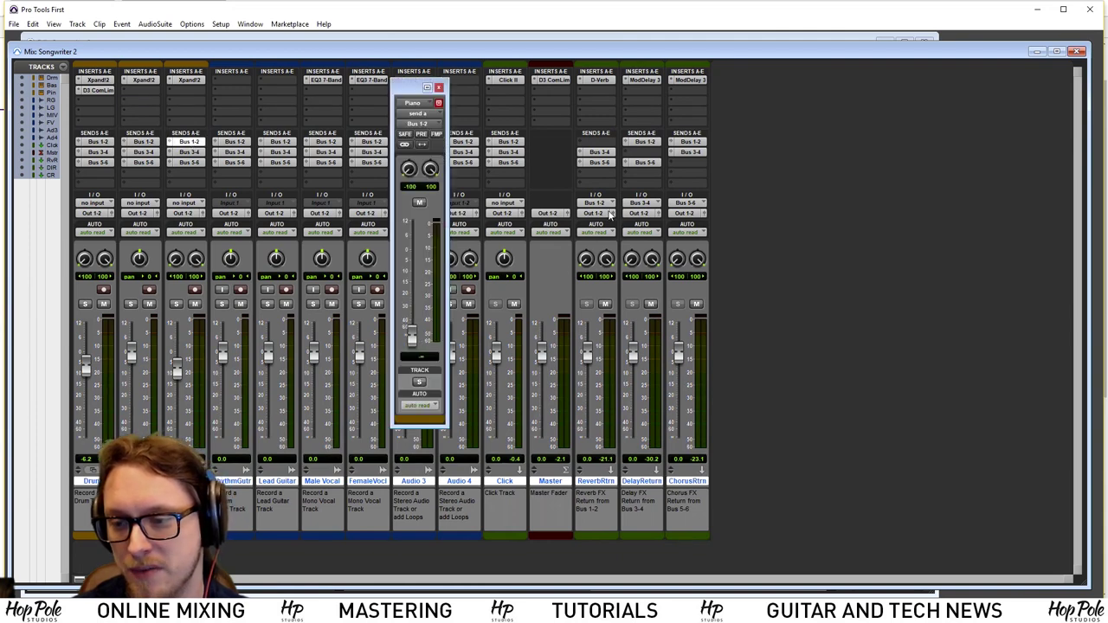
left_click_drag(414, 336, 415, 258)
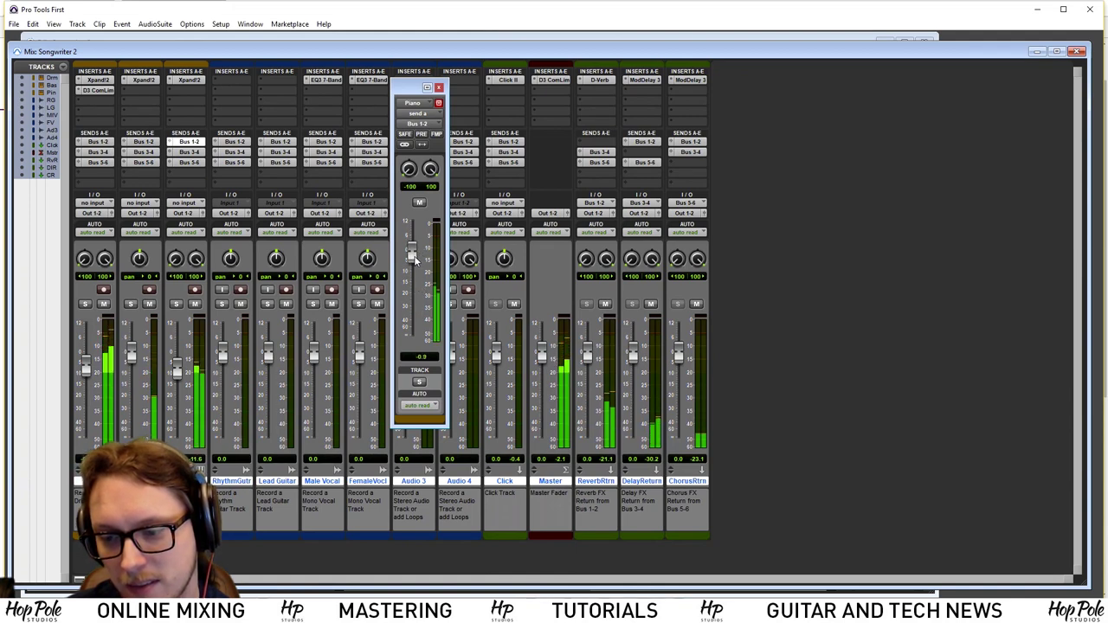
left_click(439, 88)
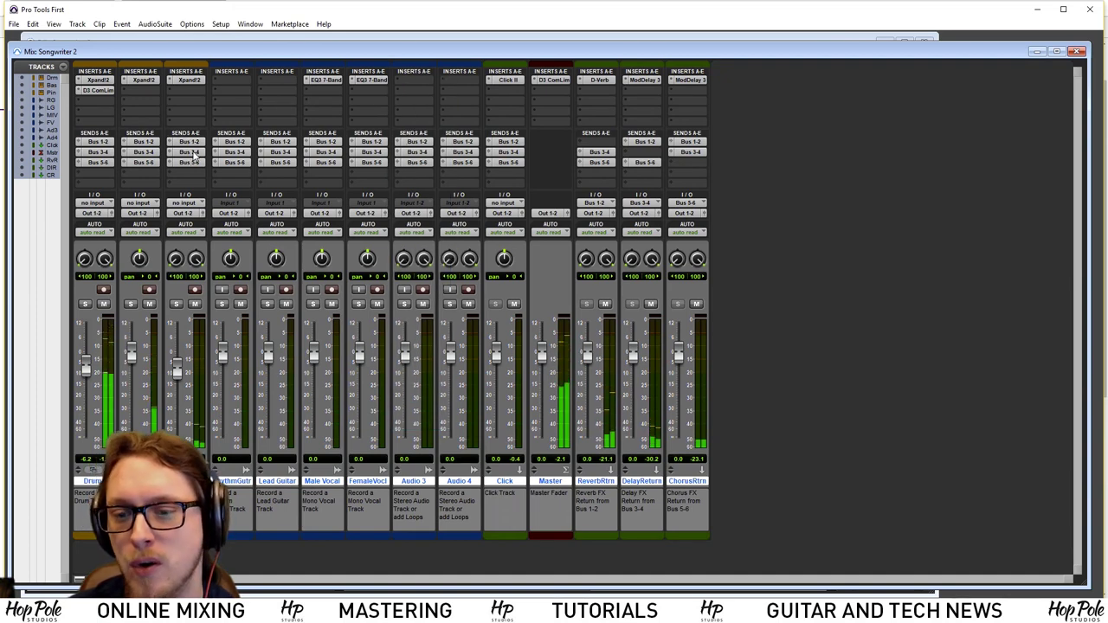
Raise the Piano track's Bus 3-4 delay send to about -4.3 dB, recheck it and close the send window
left_click(197, 152)
left_click_drag(415, 336, 415, 261)
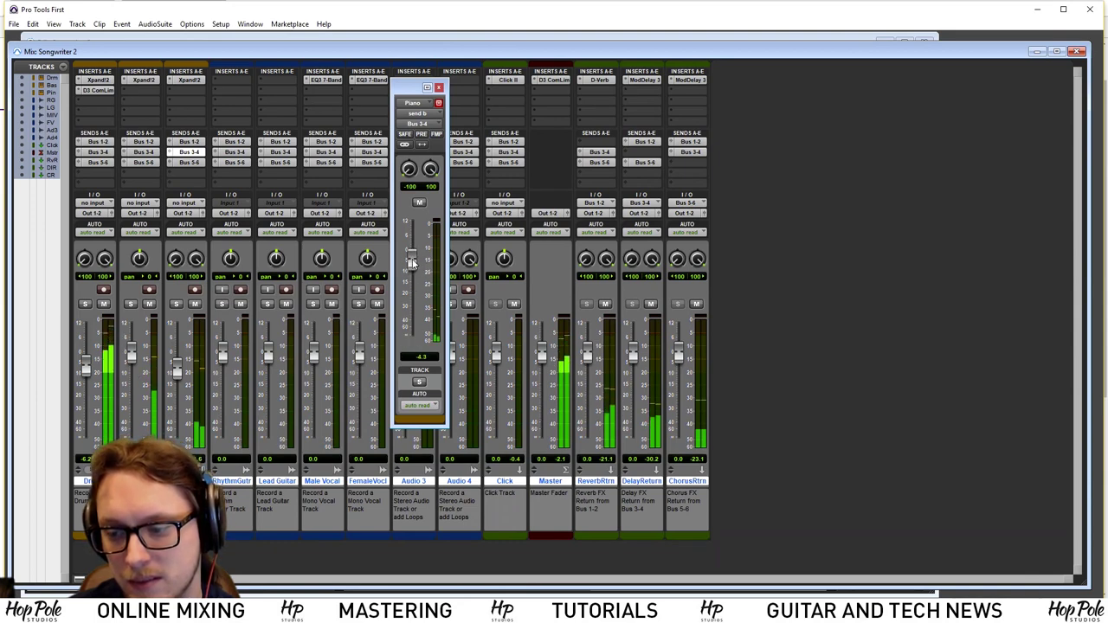
left_click(439, 87)
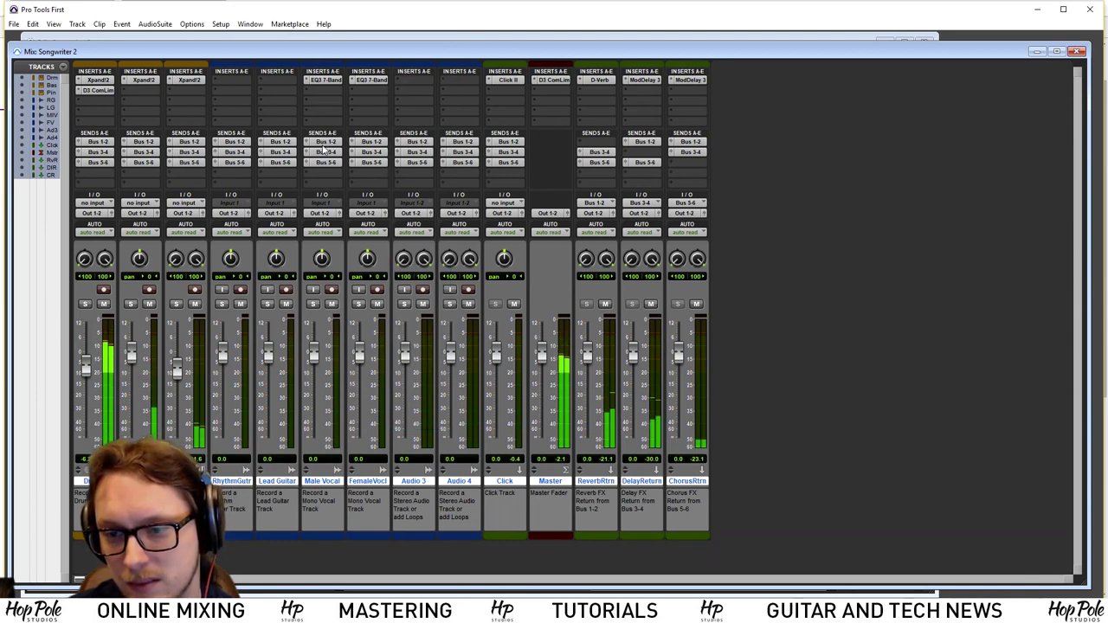
left_click(184, 152)
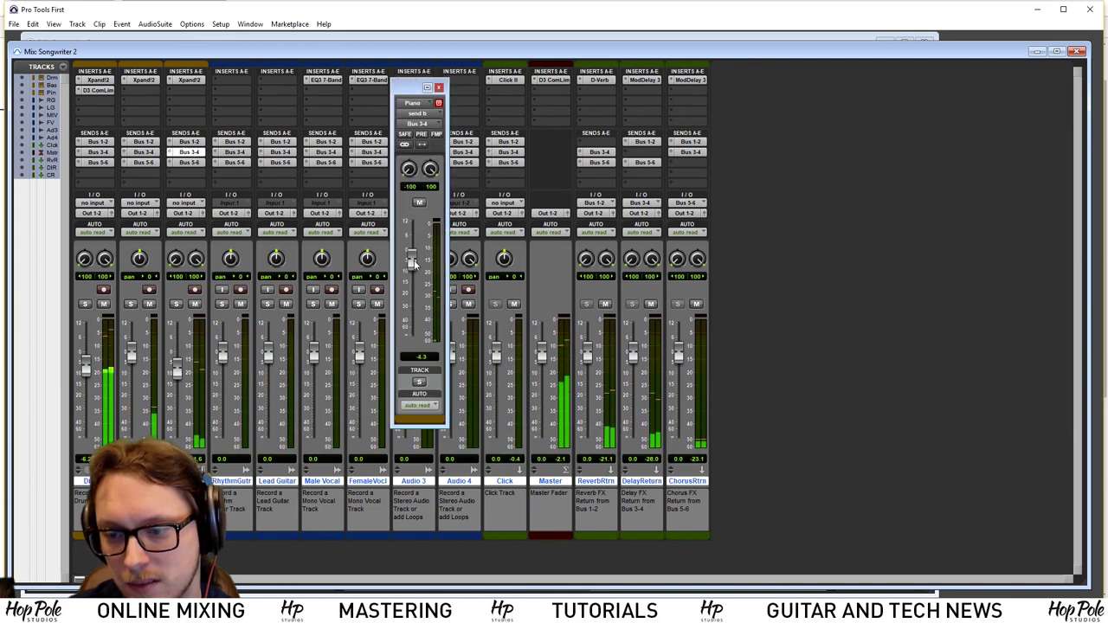
left_click(439, 87)
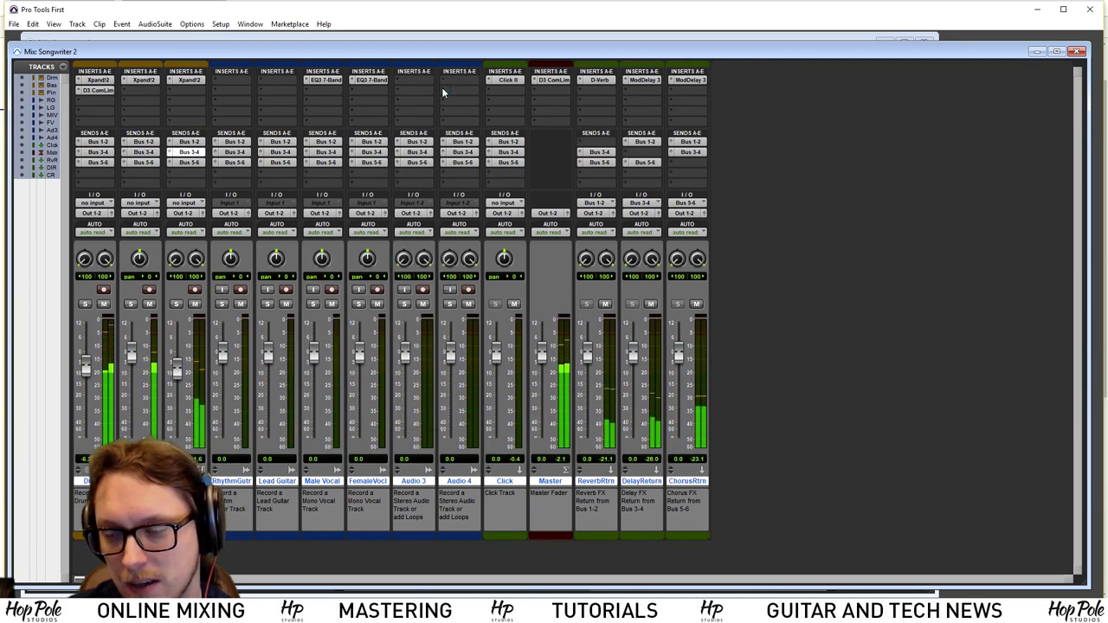
In the Delay Return track's Mod Delay III, set the delay time to 480 ms and the feedback to 47%
left_click(643, 80)
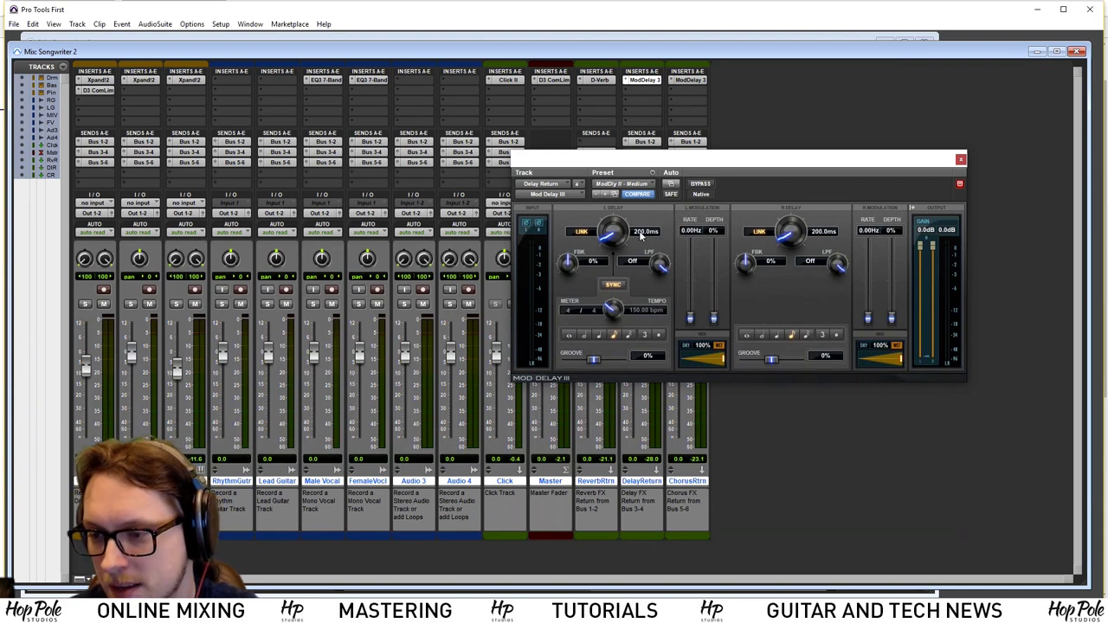
key("Return")
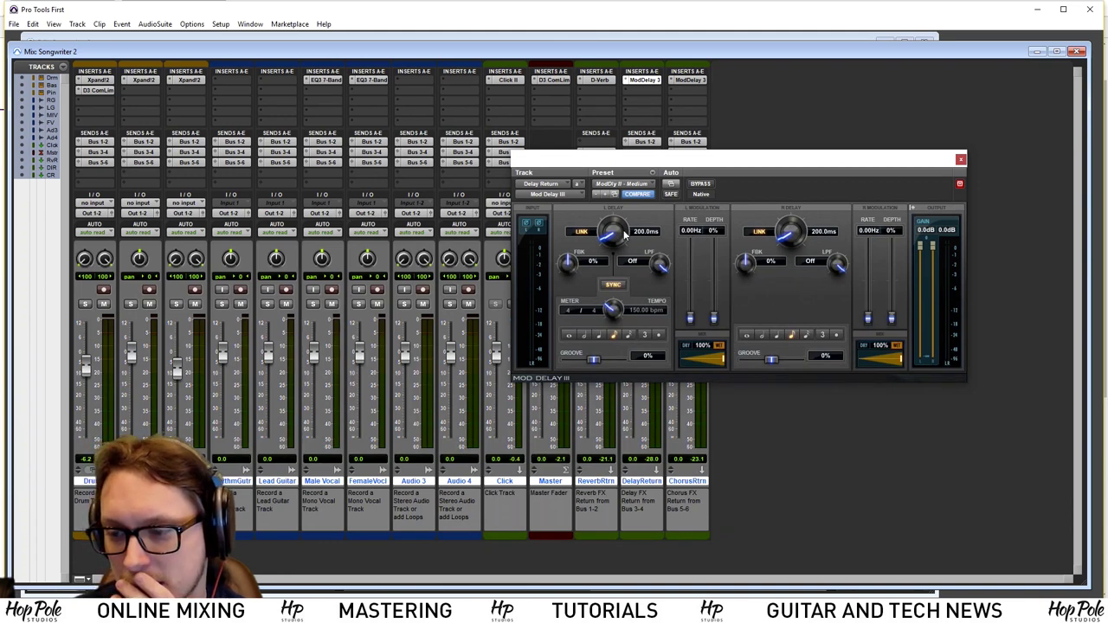
left_click_drag(611, 240, 602, 266)
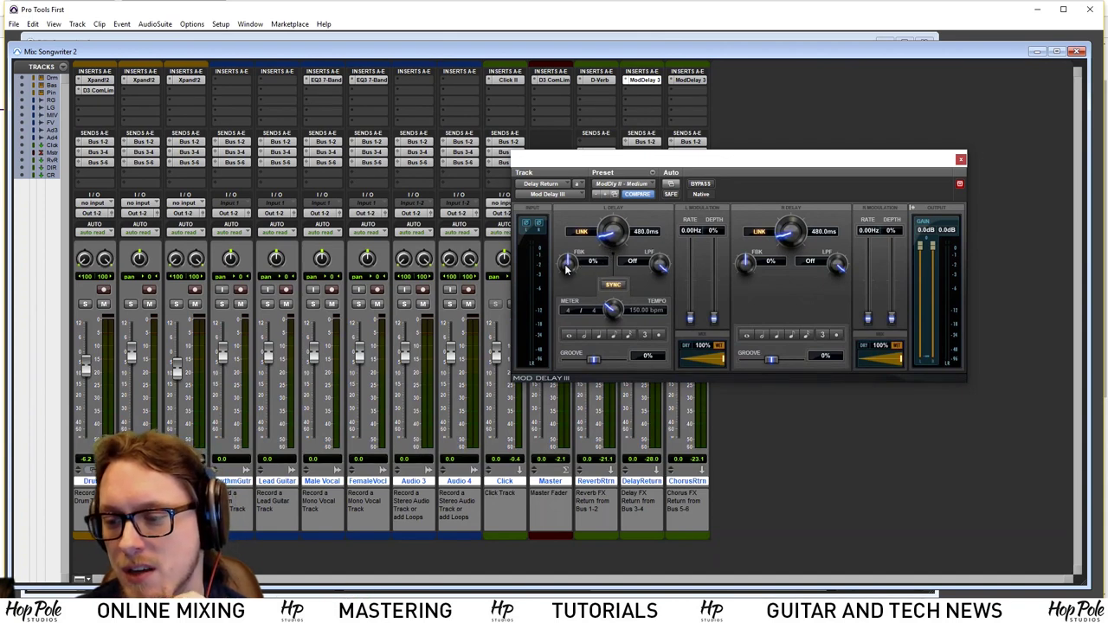
left_click_drag(569, 270, 568, 239)
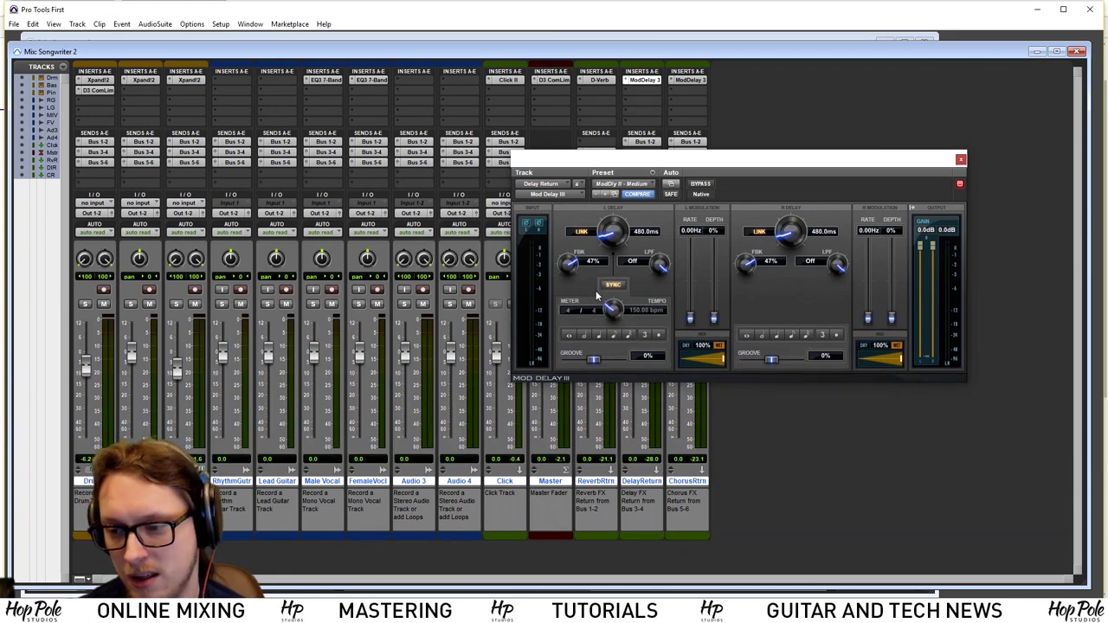
Set the tempo-synced delay to a quarter note in Mod Delay III and close the plug-in
left_click(609, 286)
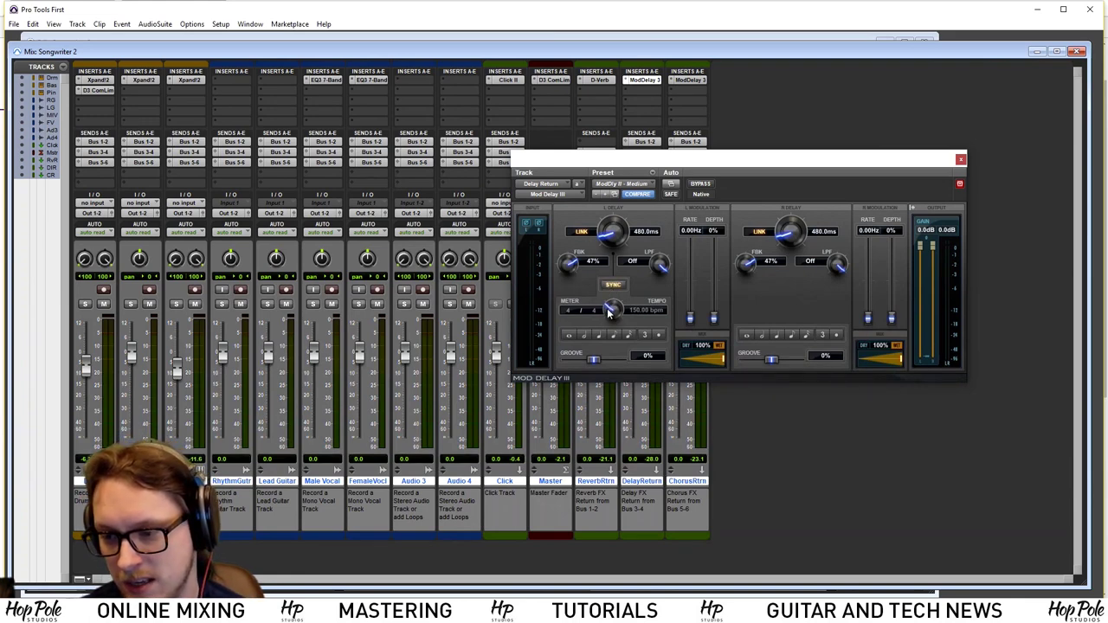
left_click(611, 289)
left_click(611, 288)
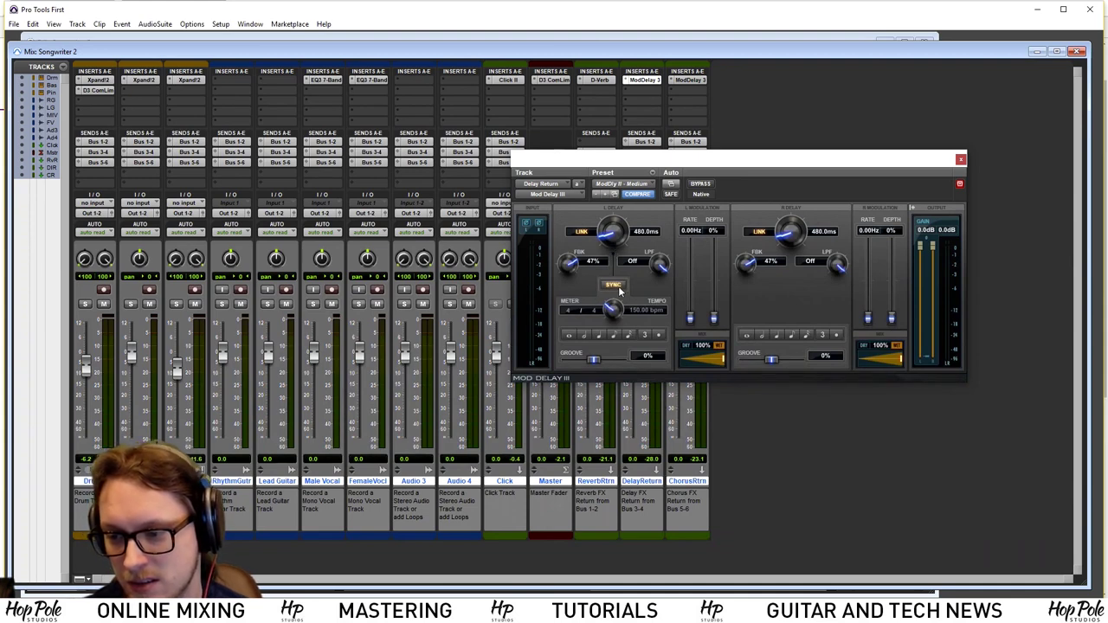
left_click(597, 334)
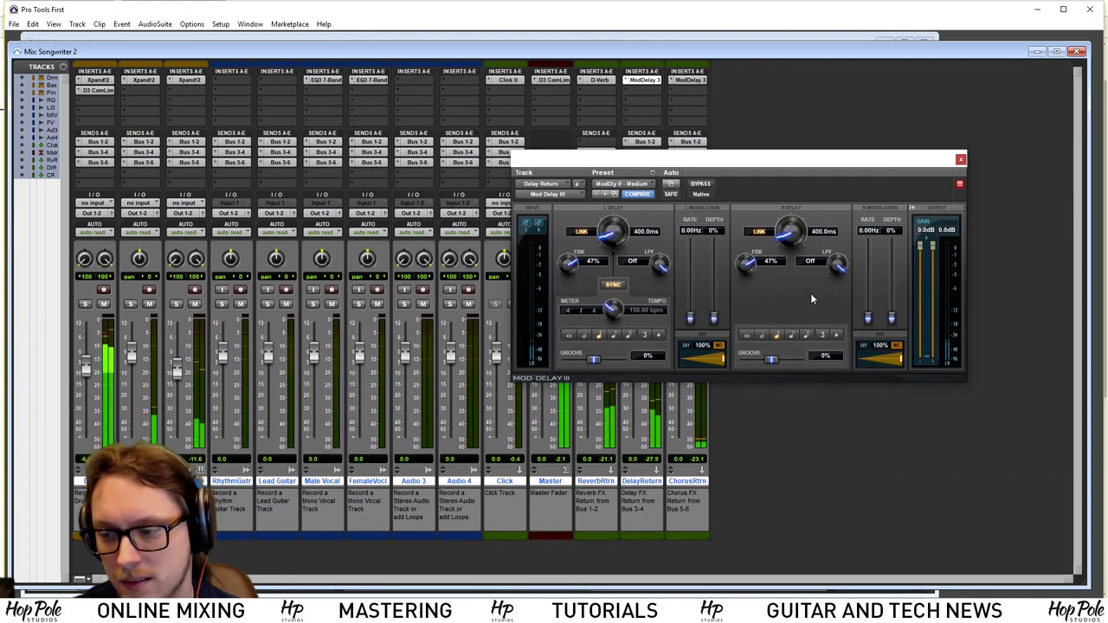
left_click(960, 159)
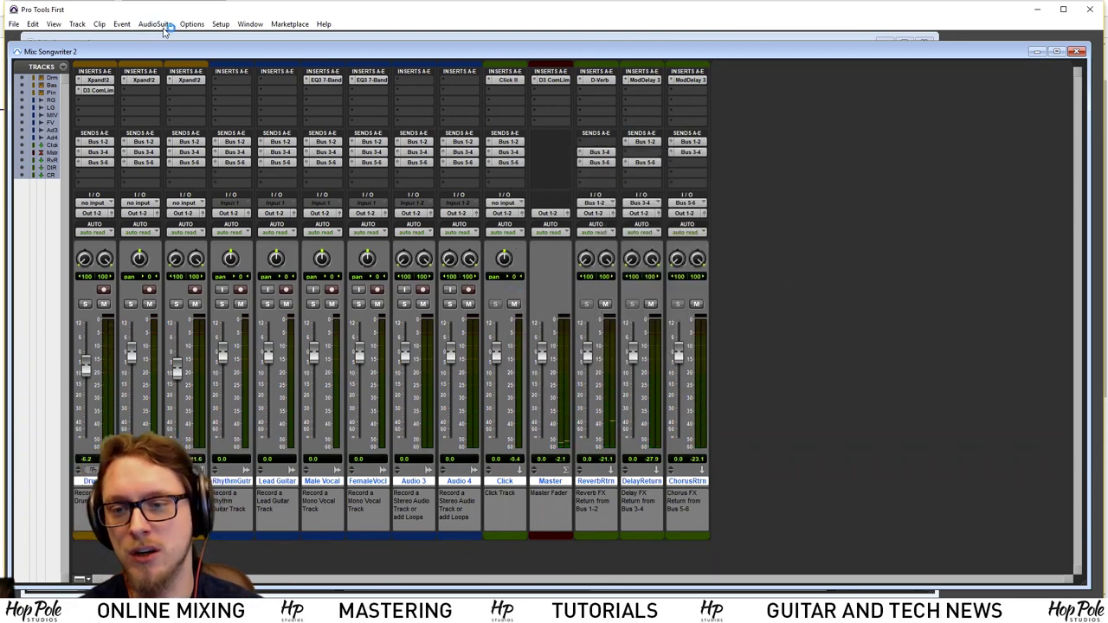
Return to the Edit window and set the Bass and Piano track heights to small
key("ctrl+equal")
scroll(604, 362, "down", 2)
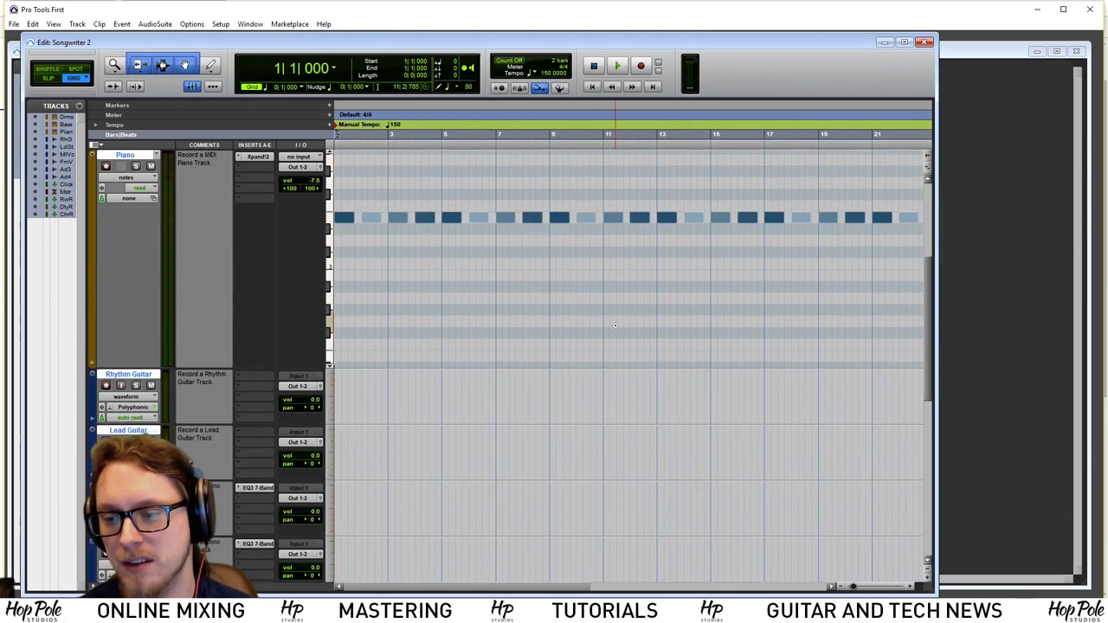
scroll(693, 346, "down", 3)
scroll(823, 319, "up", 1)
scroll(917, 294, "up", 3)
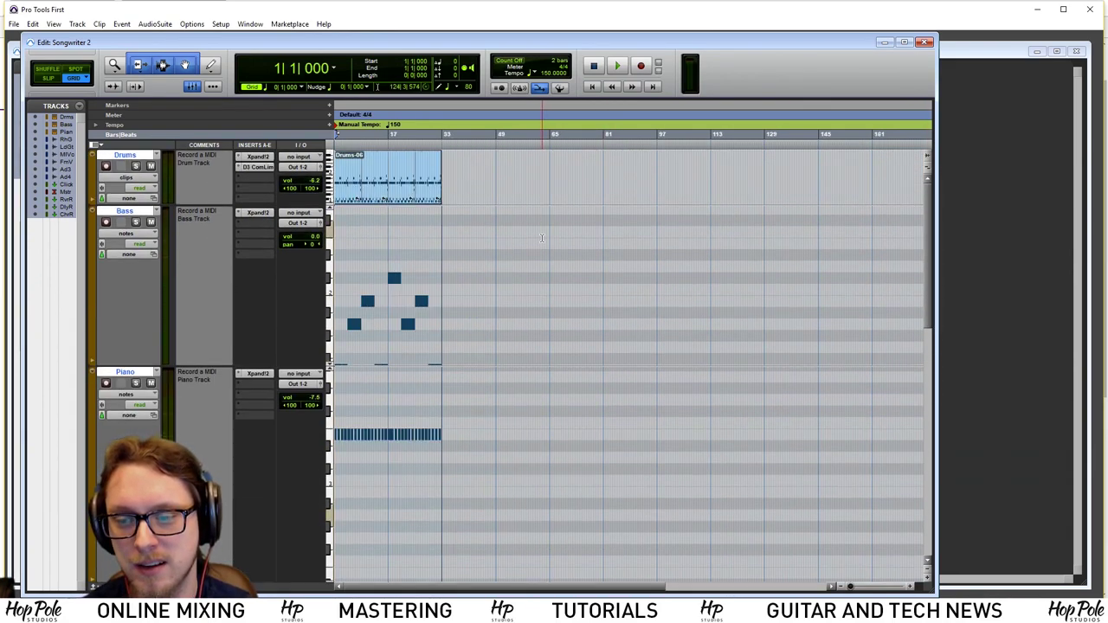
scroll(543, 234, "up", 1)
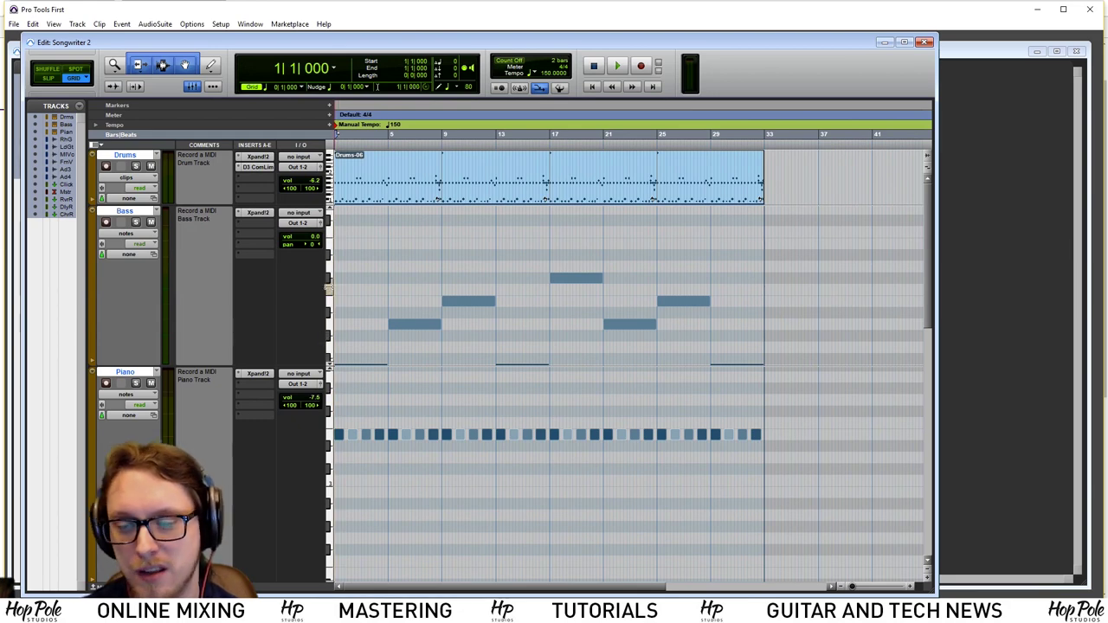
left_click(330, 287)
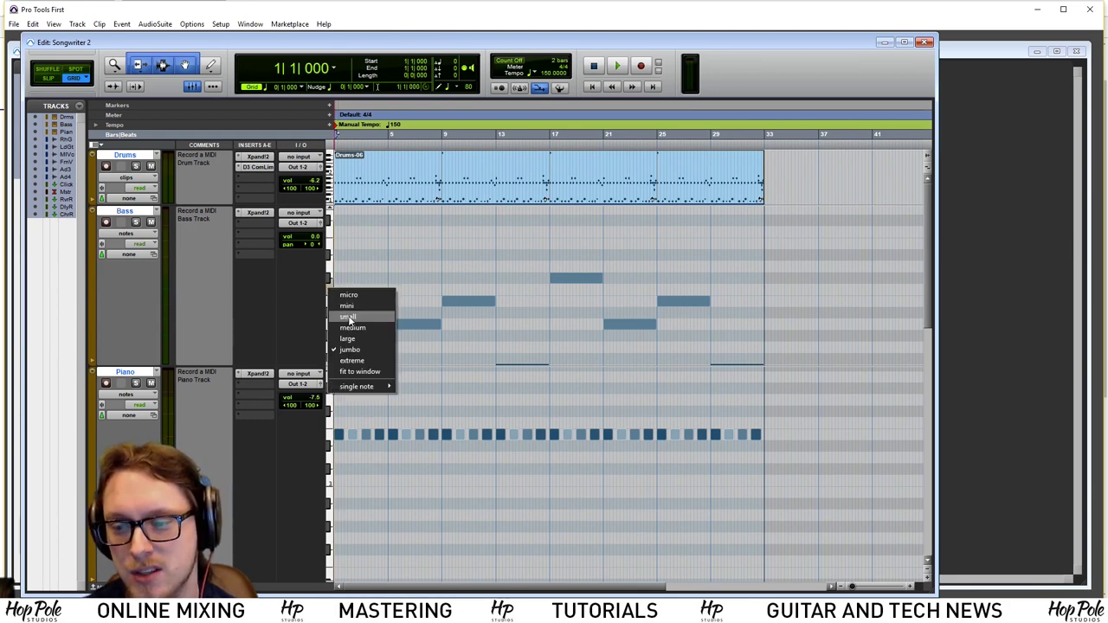
left_click(349, 317)
left_click(330, 264)
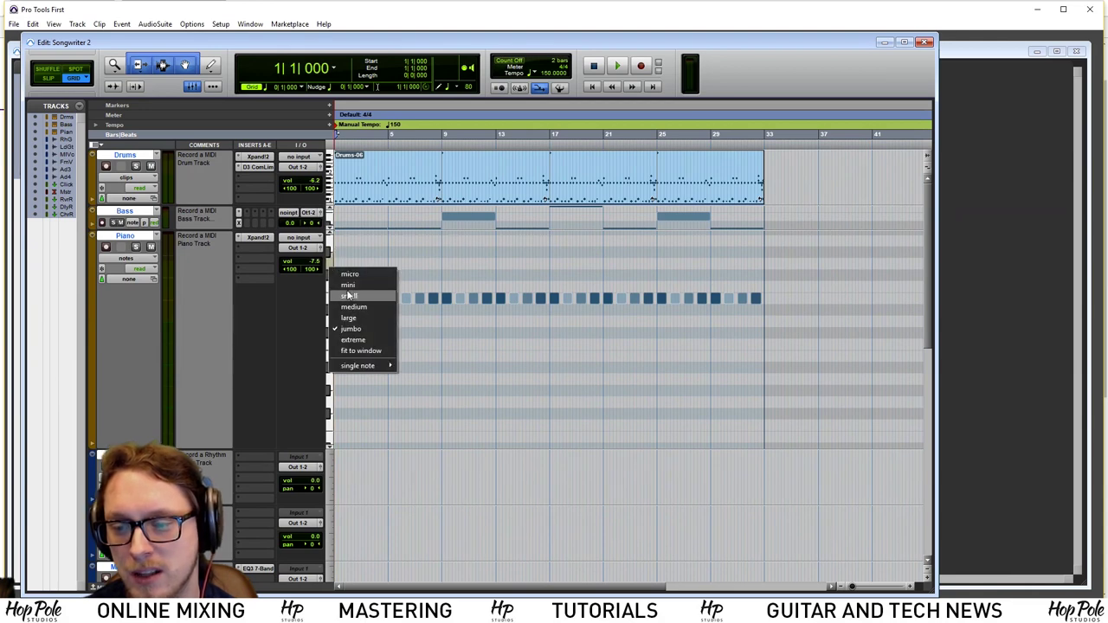
left_click(348, 291)
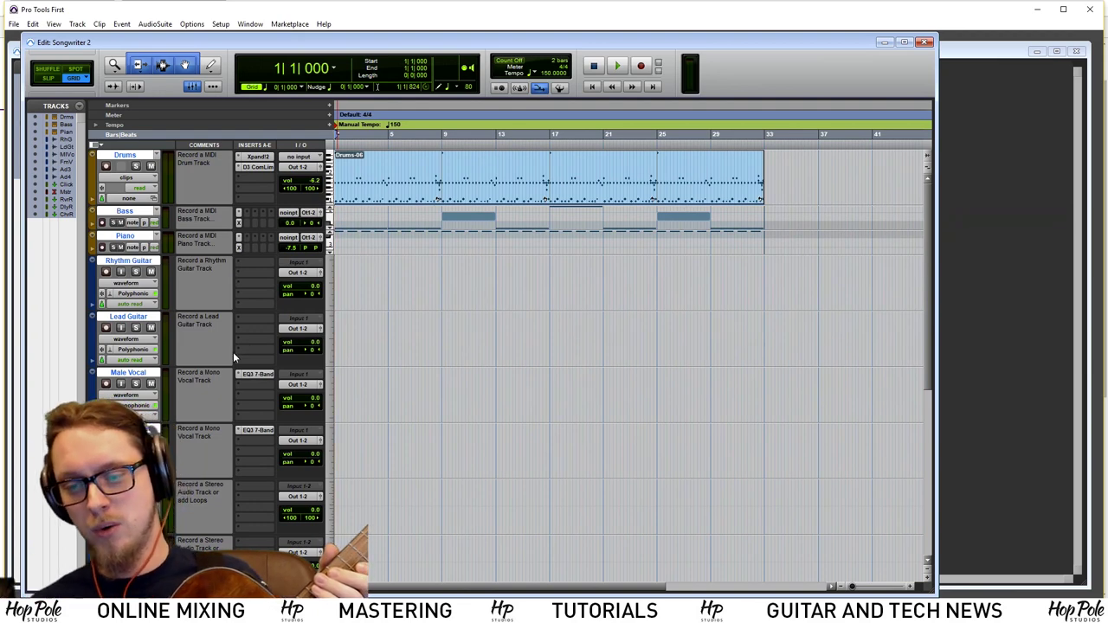
Try to record-enable the Rhythm Guitar track
left_click(106, 273)
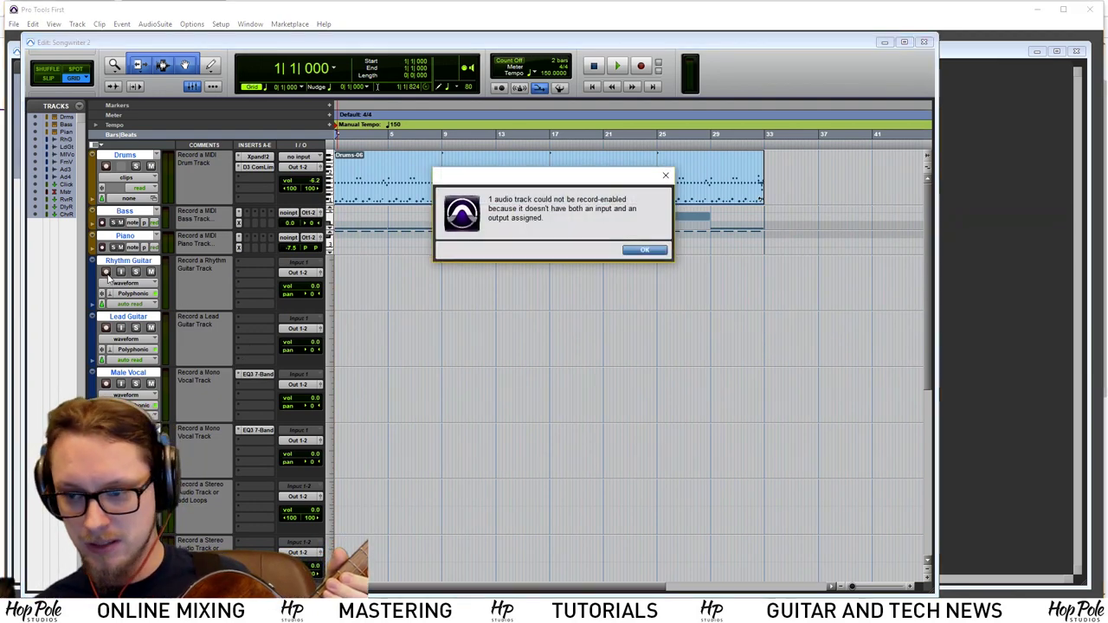
left_click(641, 251)
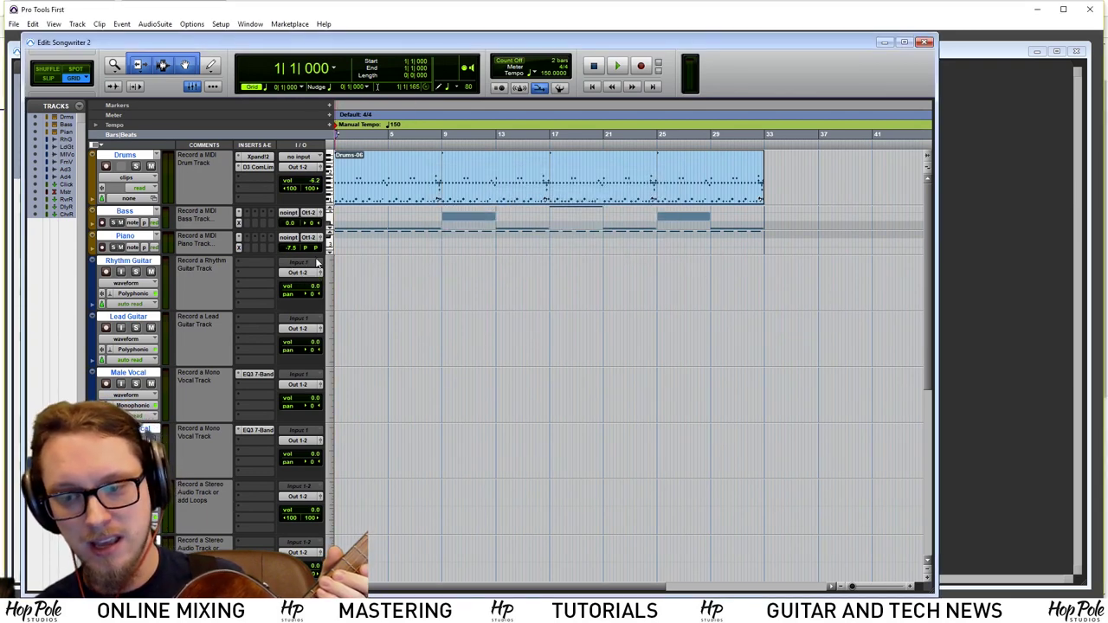
Set the Rhythm Guitar track's input to interface channel Analogue 2 and record-enable the track
left_click(314, 267)
mouse_move(336, 281)
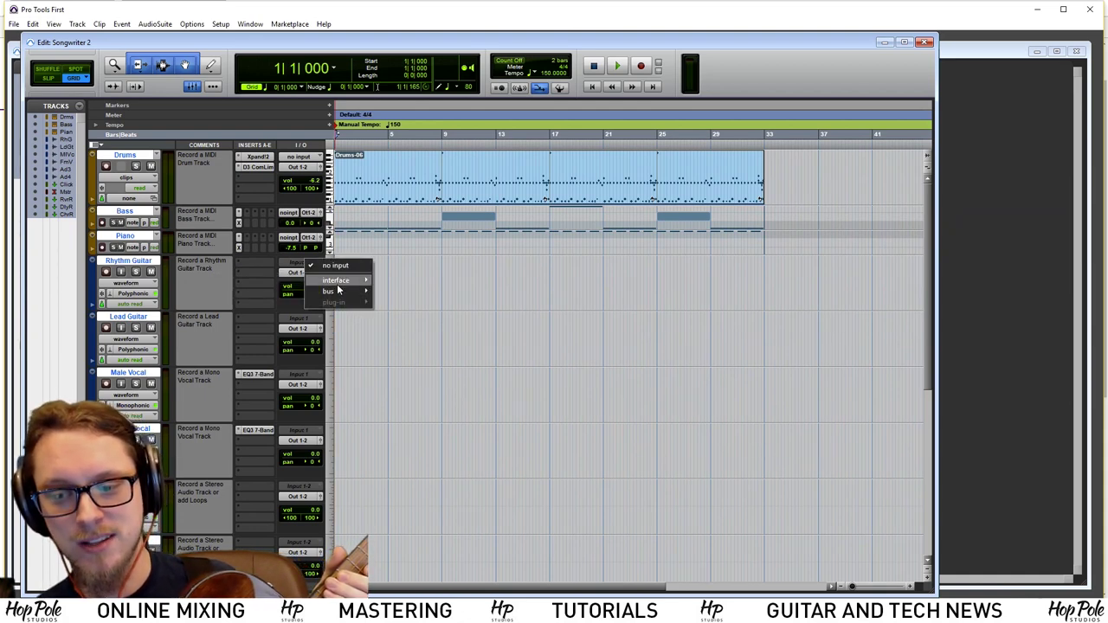
mouse_move(337, 280)
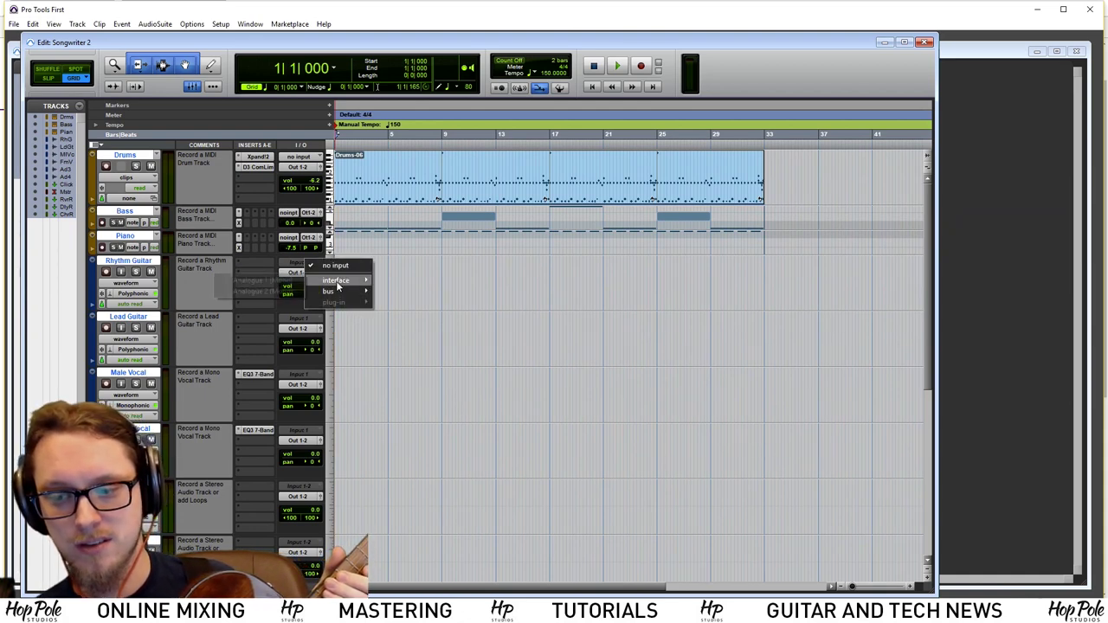
left_click(261, 293)
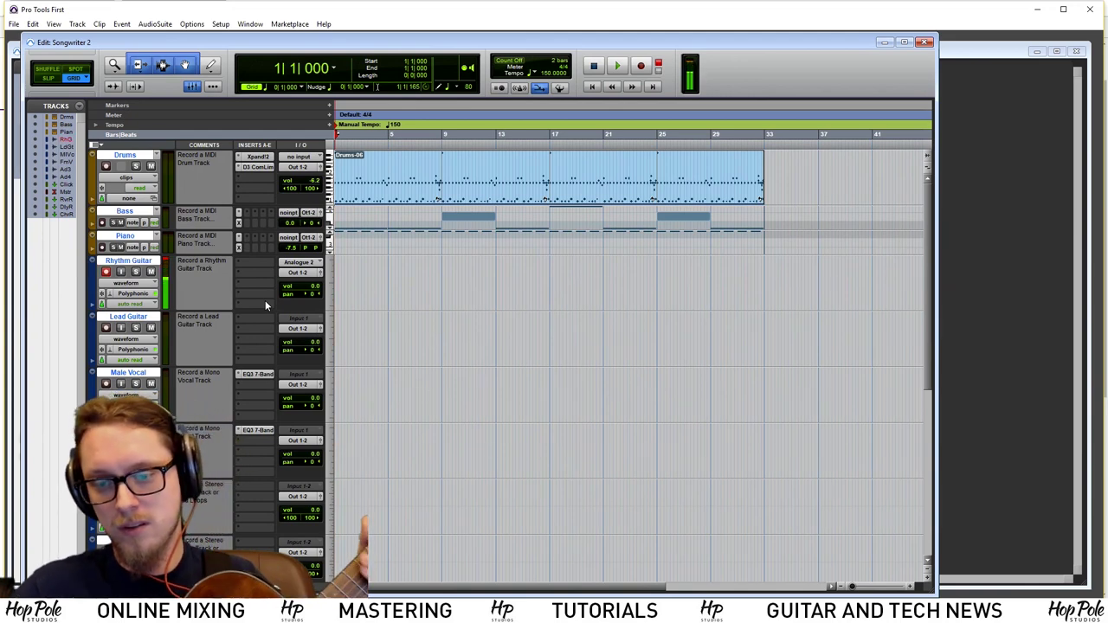
left_click(121, 272)
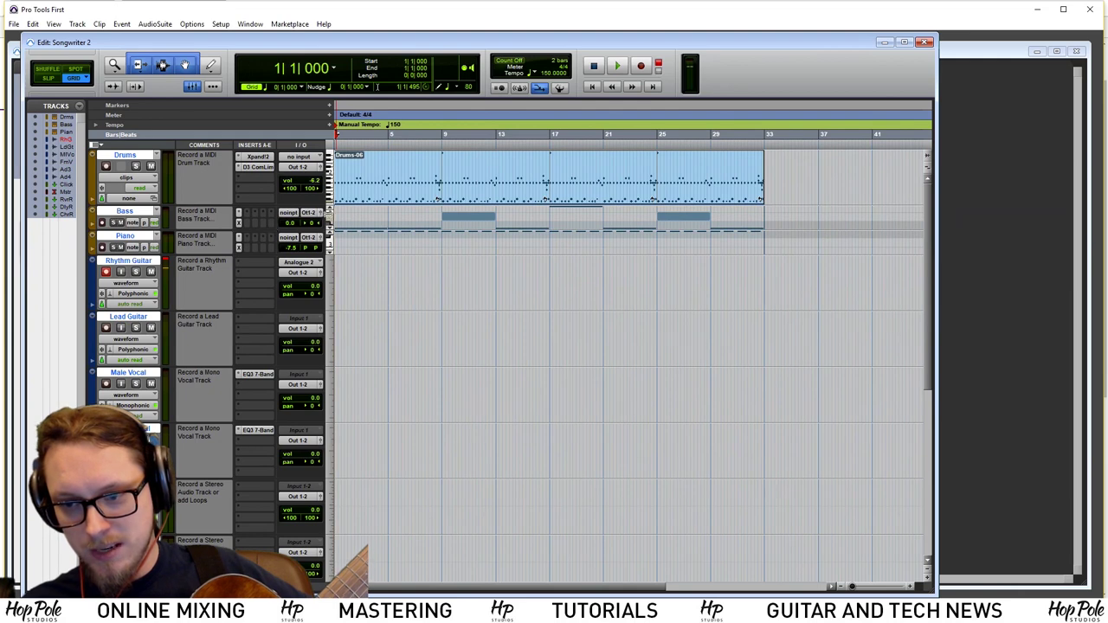
Set the Bass track height to large and shift its note display to show the lower pitches
left_click(330, 218)
left_click(356, 268)
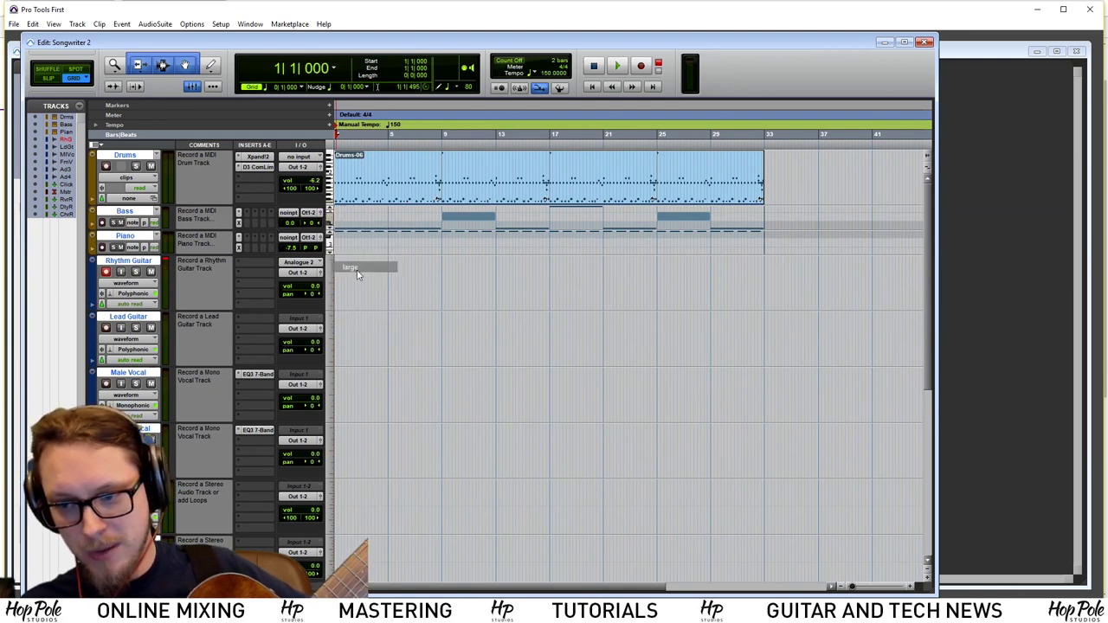
scroll(416, 271, "down", 2)
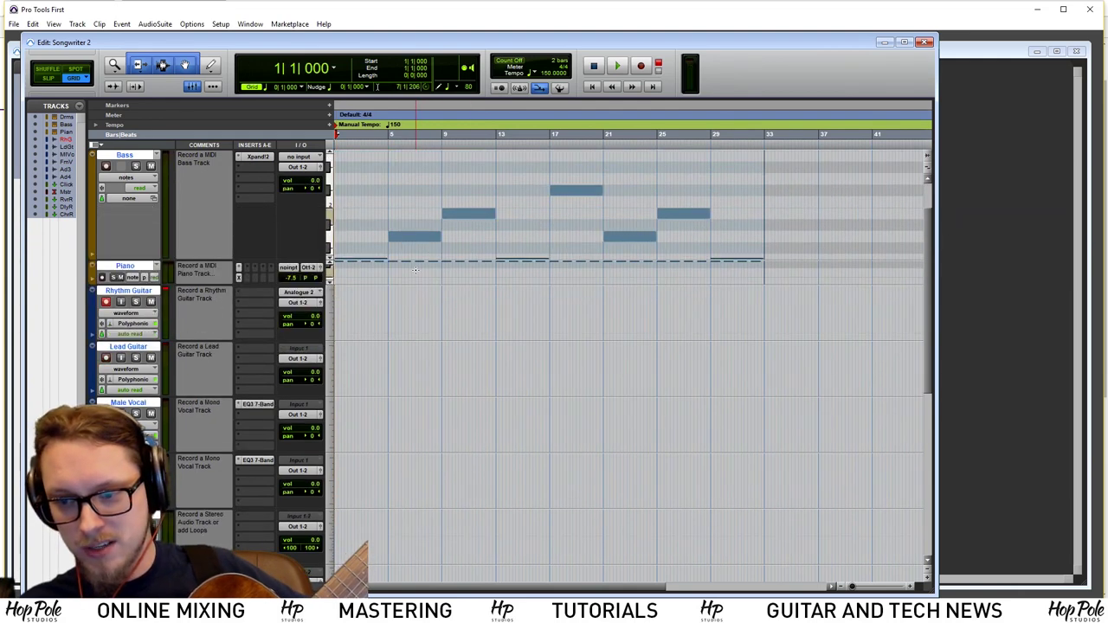
scroll(415, 271, "up", 2)
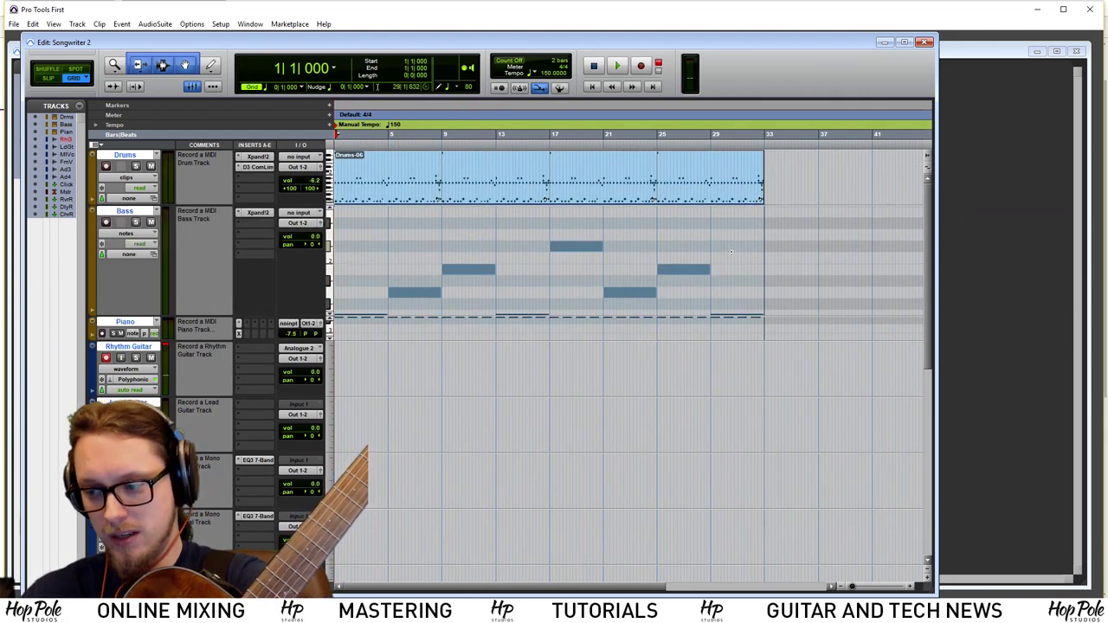
left_click(358, 251)
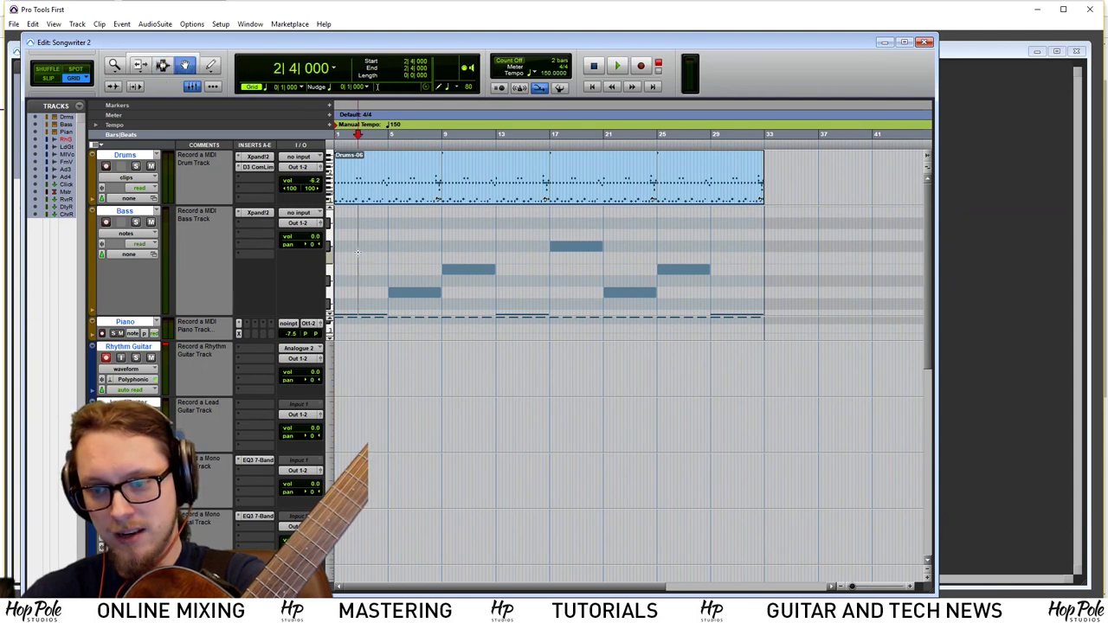
left_click(782, 257)
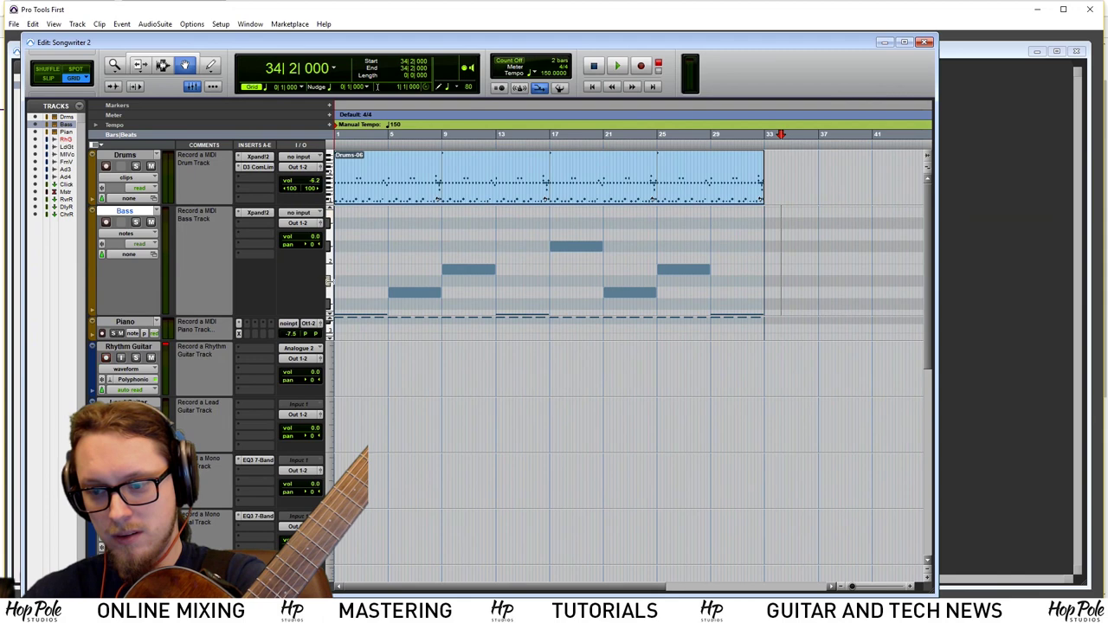
left_click_drag(329, 272, 350, 222)
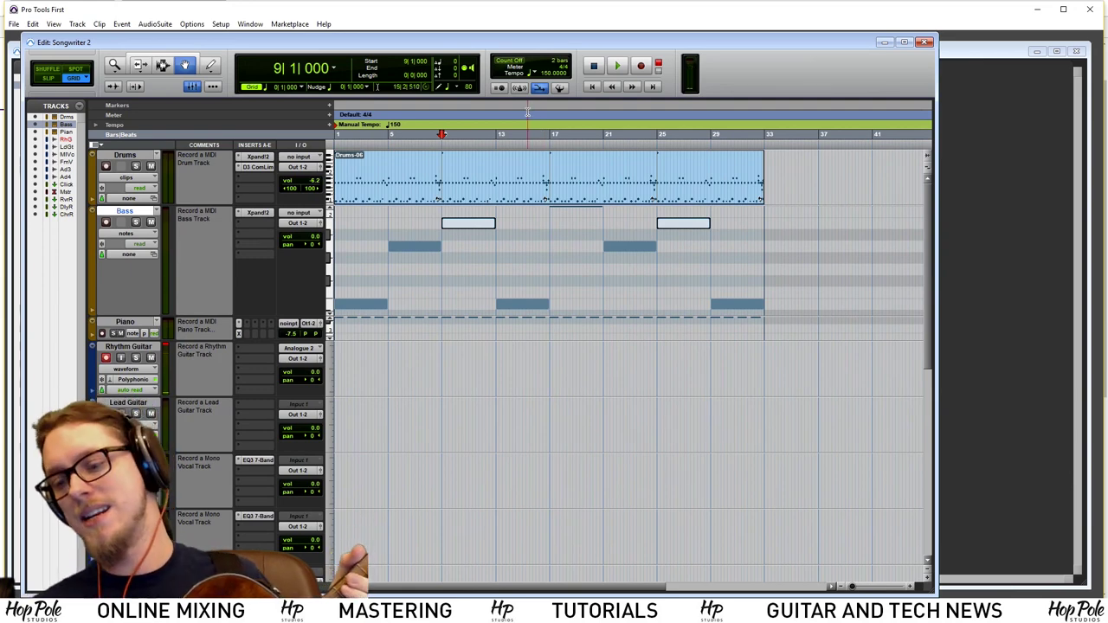
Return to the song start and enable the metronome, accepting a 2-bar countoff only during record in the Click/Countoff Options
left_click(411, 143)
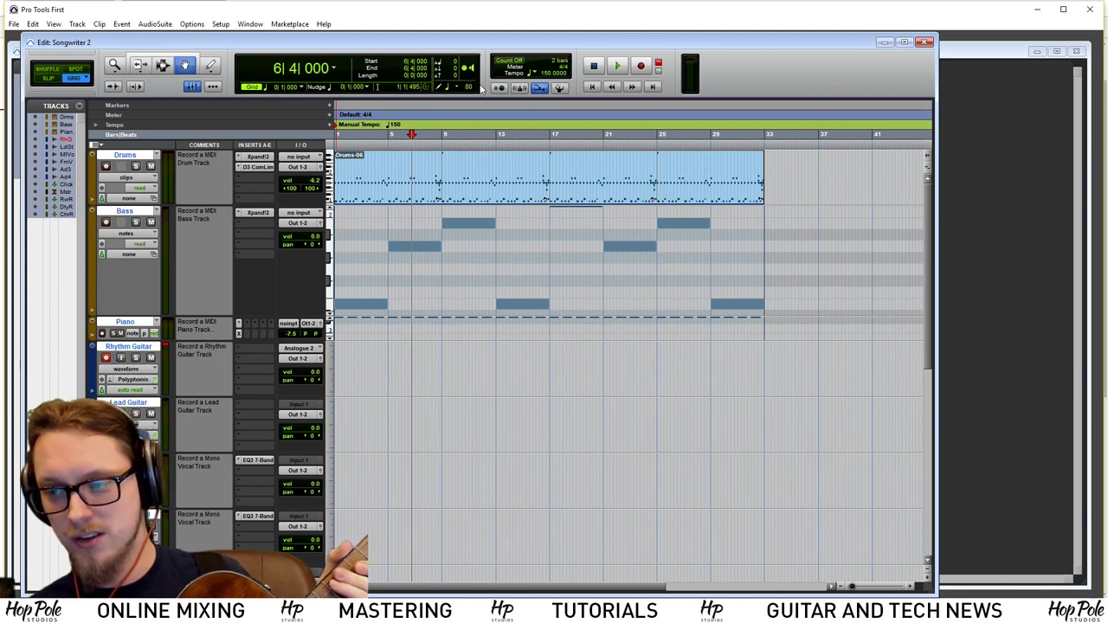
left_click(593, 88)
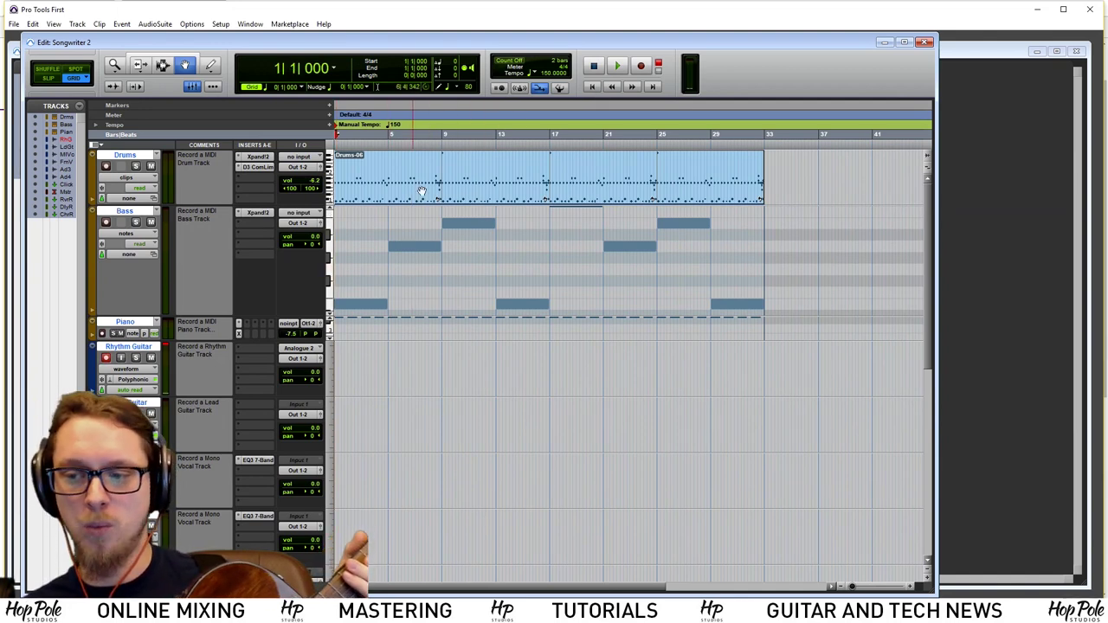
left_click(519, 89)
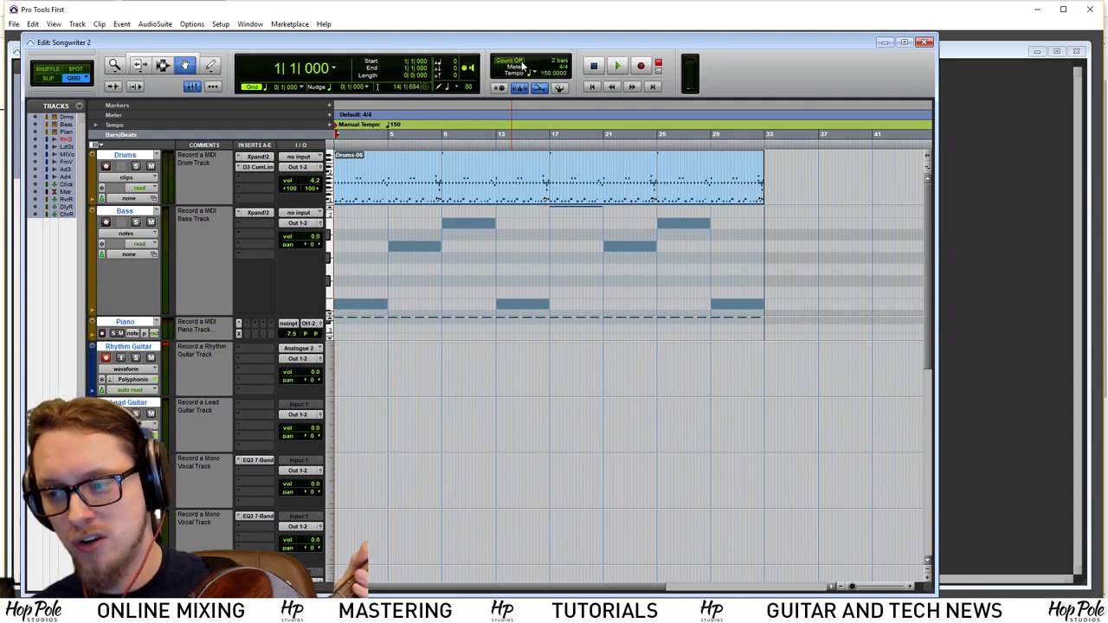
left_click(512, 61)
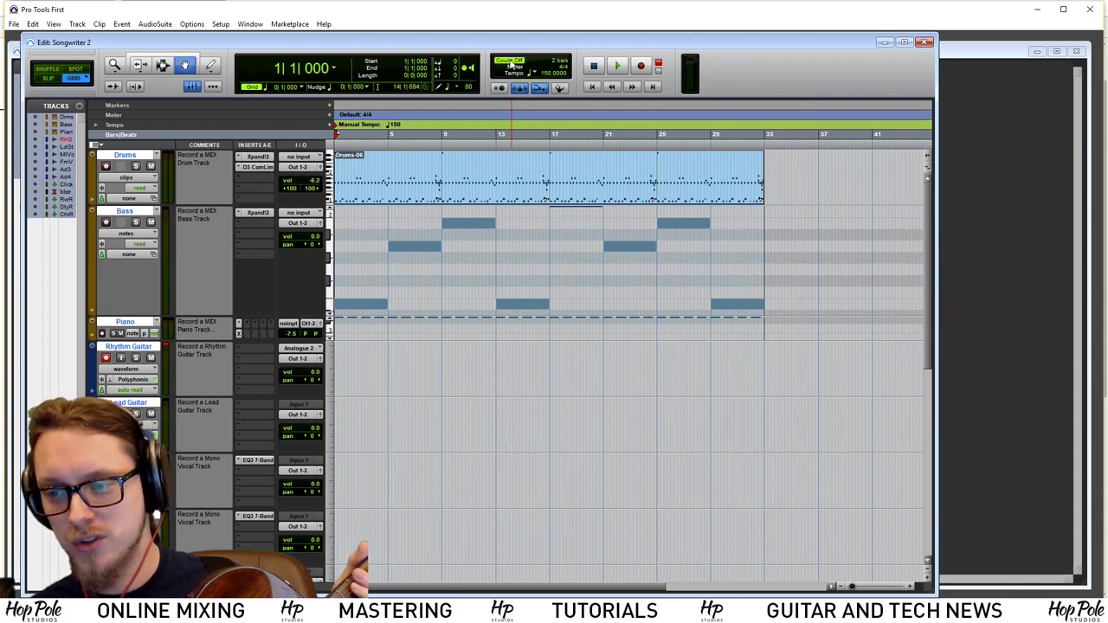
double_click(556, 63)
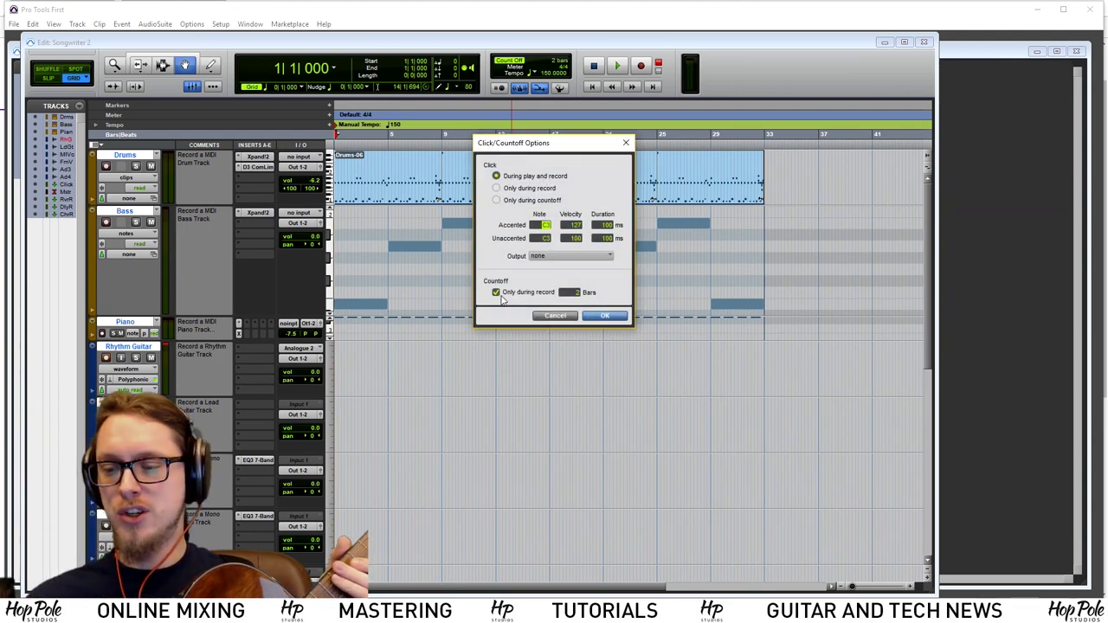
left_click(603, 316)
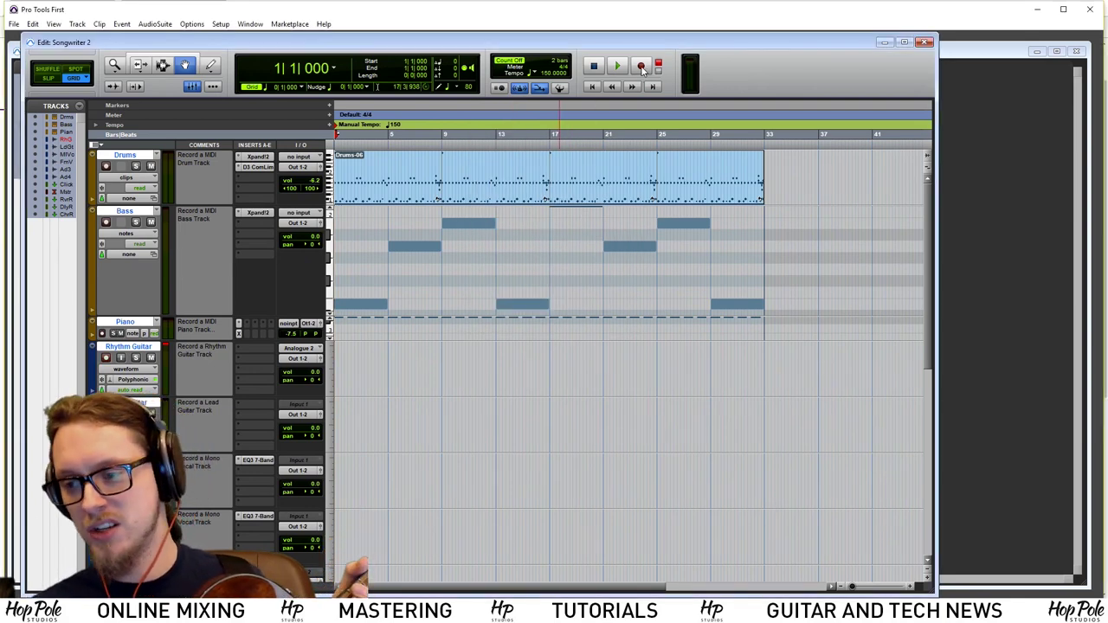
Record the rhythm guitar part from the song start to about bar 35
left_click(640, 67)
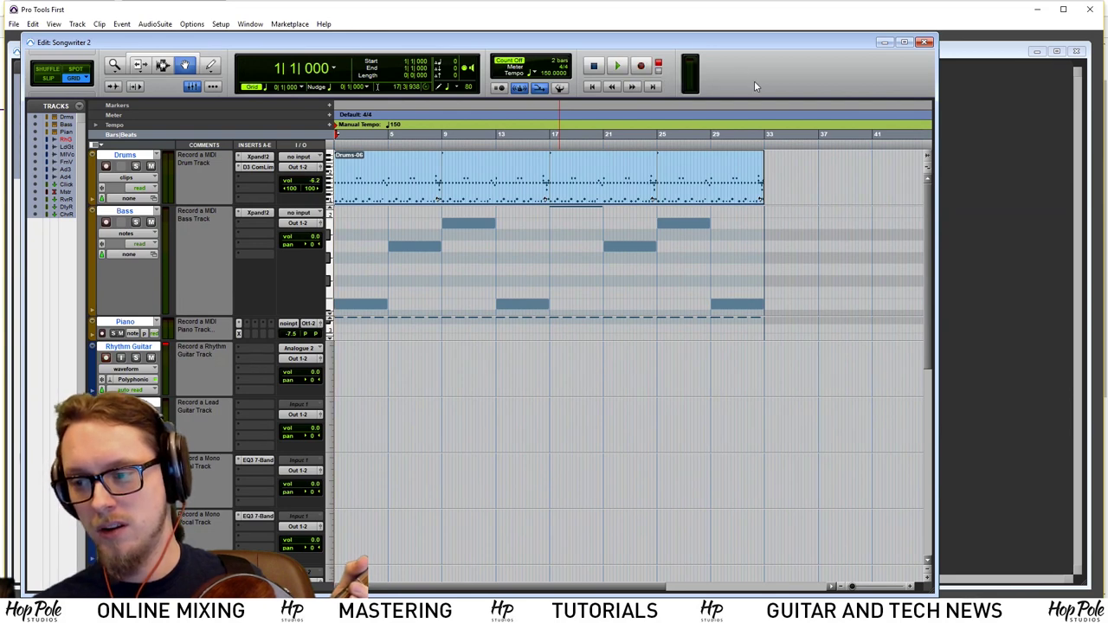
left_click(618, 67)
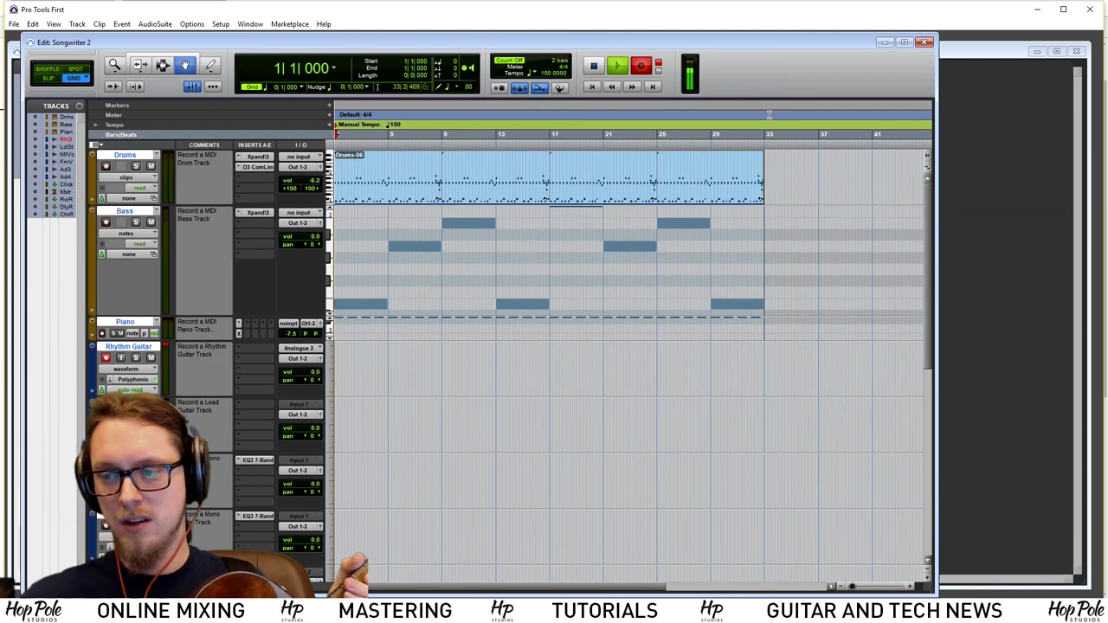
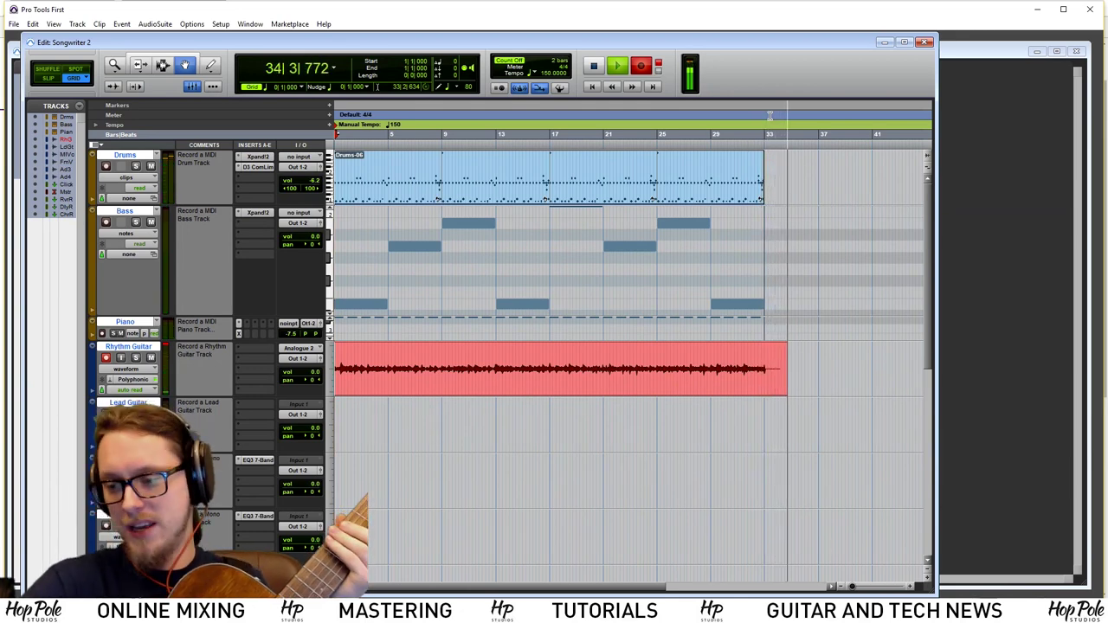
key("space")
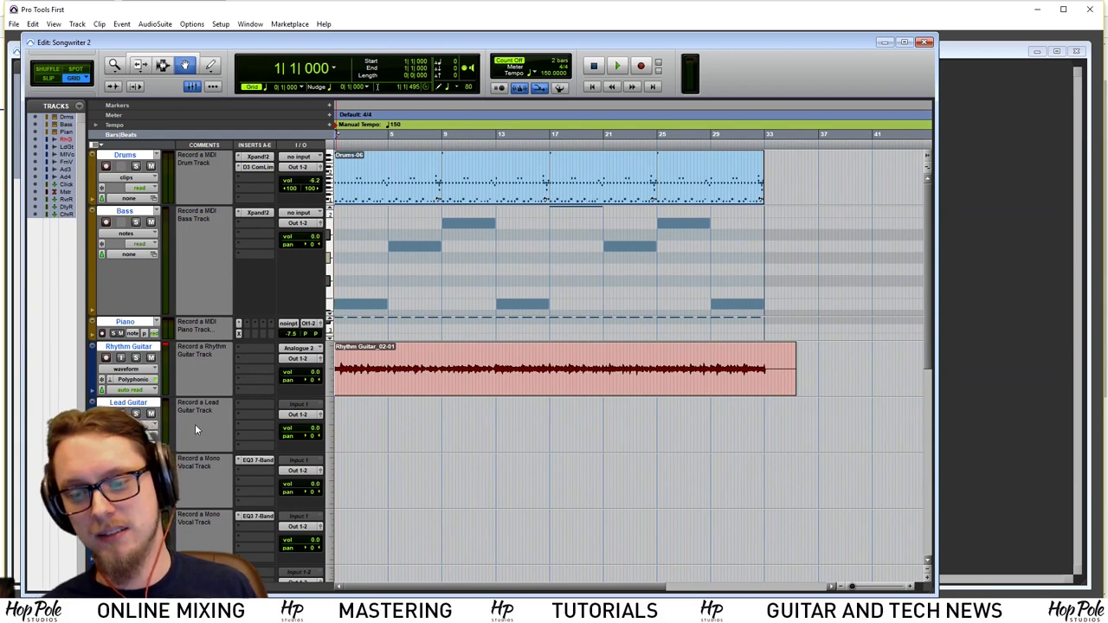
Set the Lead Guitar track's input to interface channel Analogue 2 and record-enable the track
left_click(107, 414)
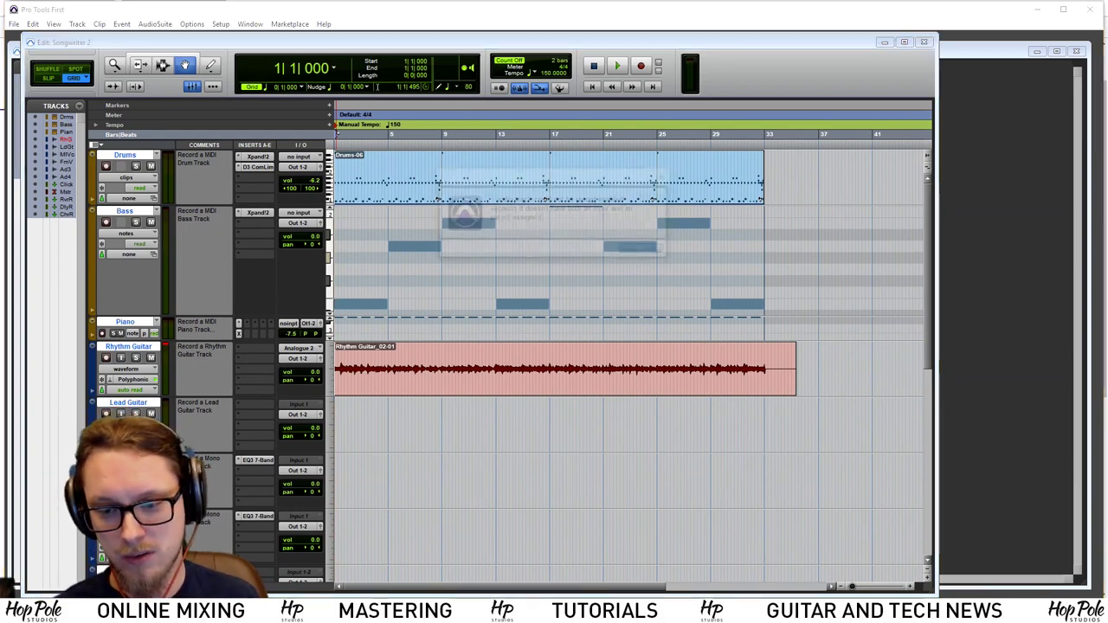
left_click(626, 252)
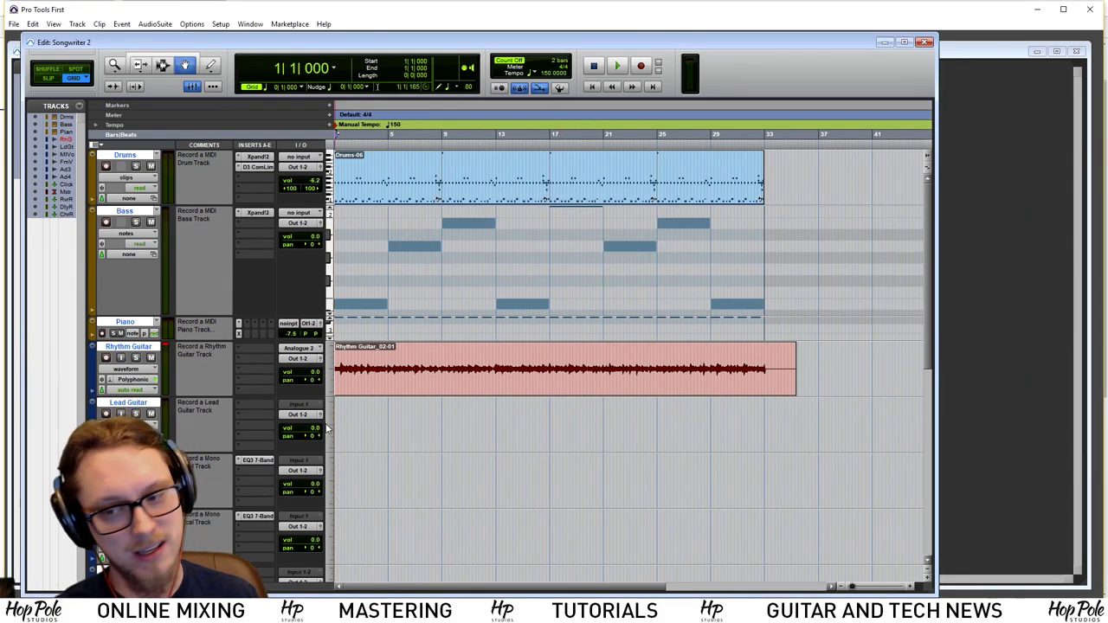
left_click(306, 408)
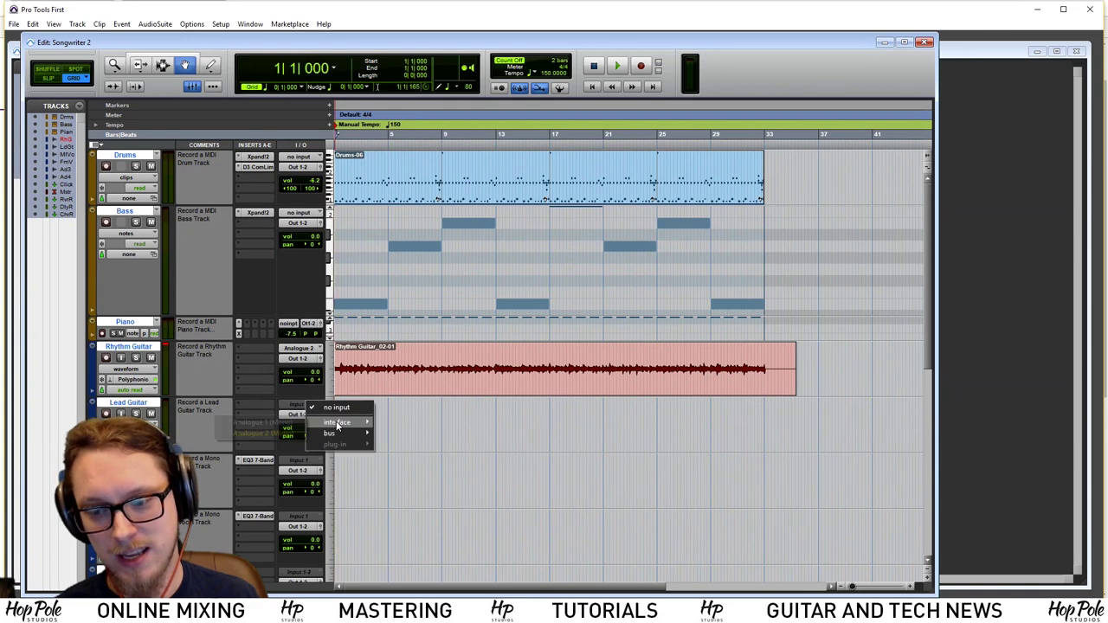
mouse_move(337, 423)
left_click(251, 433)
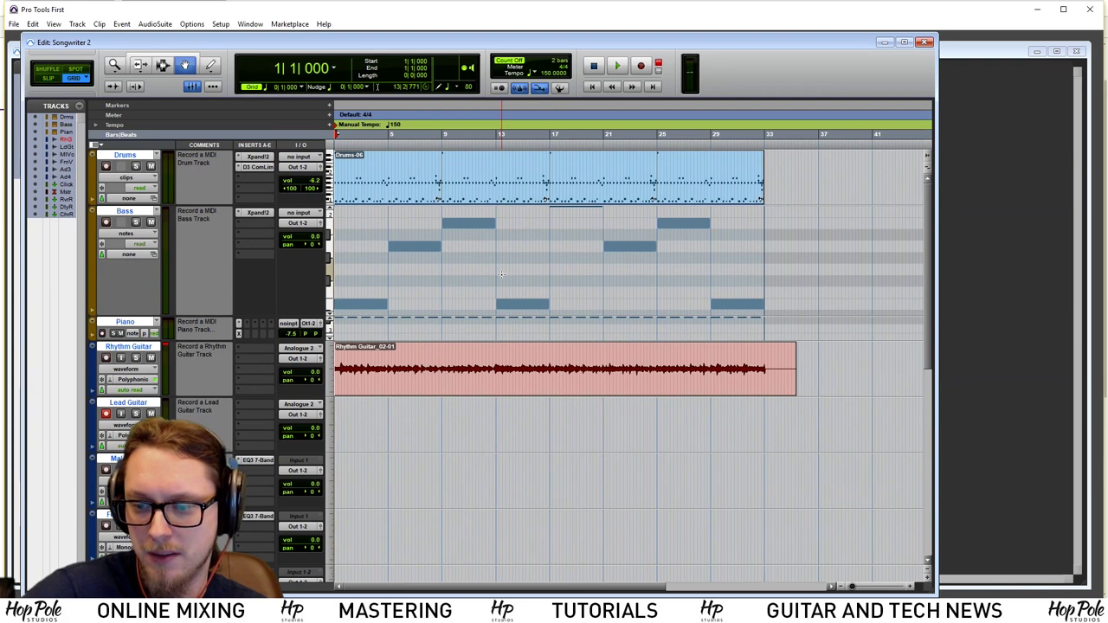
Play the backing from the start, and record the lead guitar part over it to about bar 34
key("space")
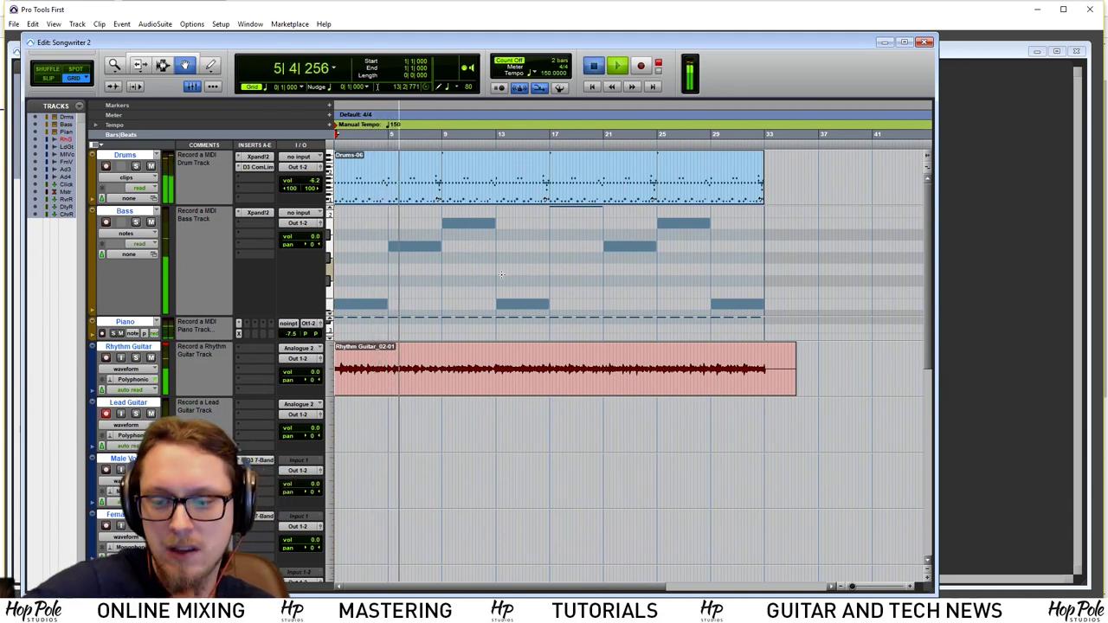
key("space")
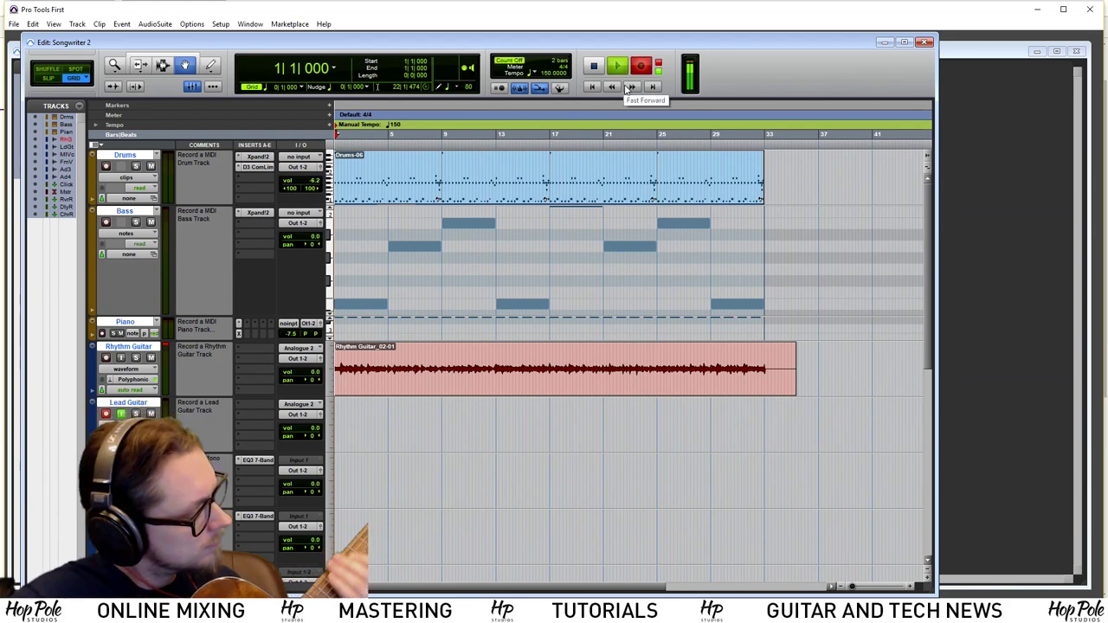
key("ctrl+space")
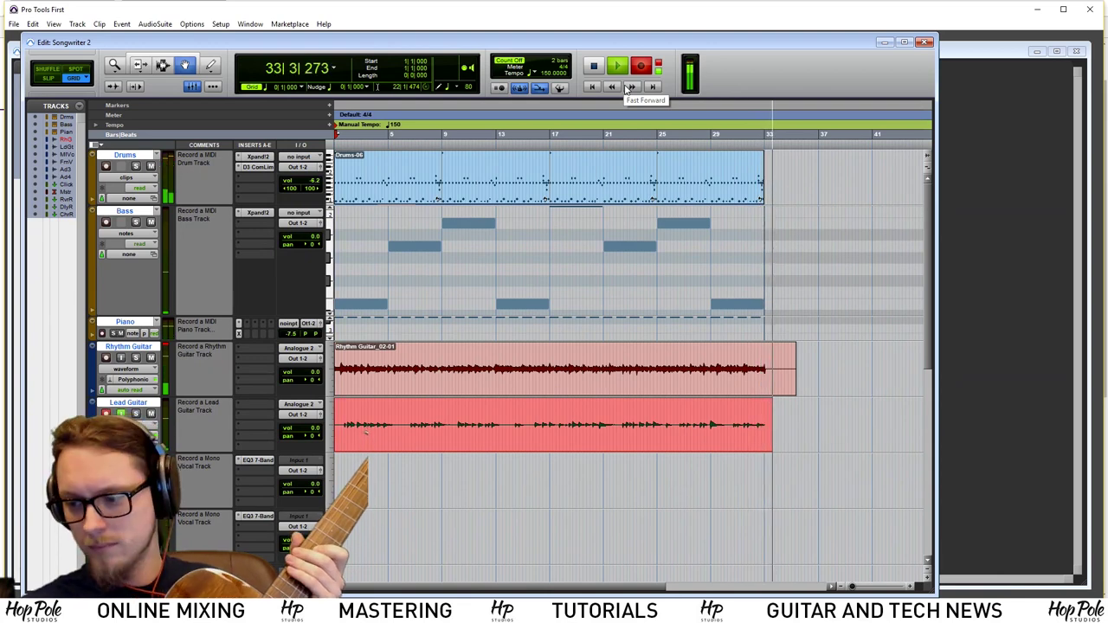
key("space")
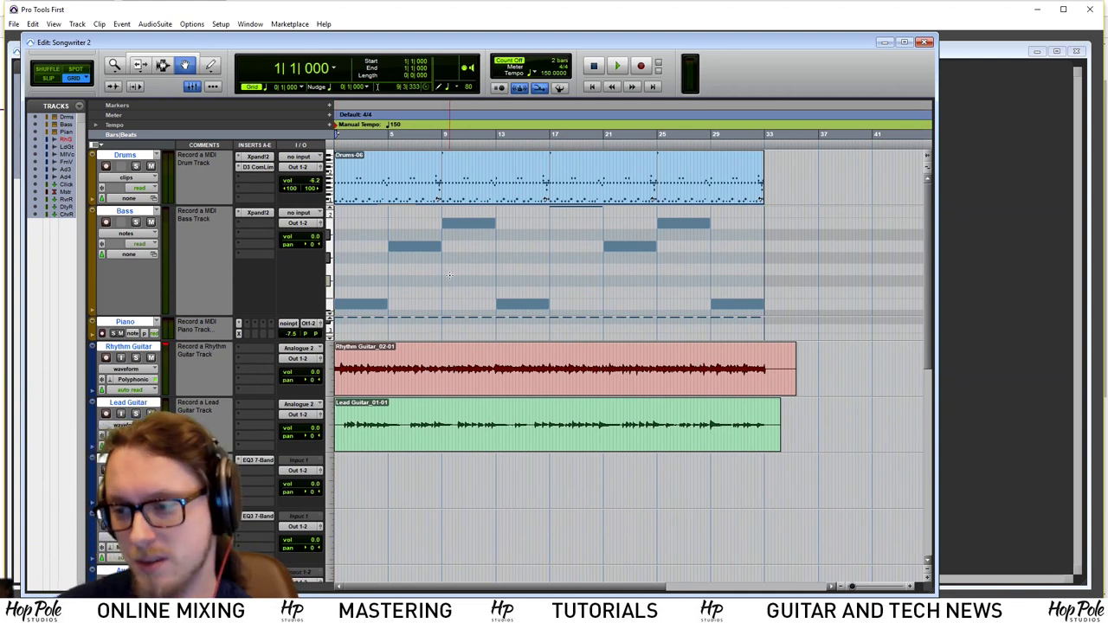
Play back the song with both guitars, and audition the Rhythm Guitar track soloed in the Mix window
key("space")
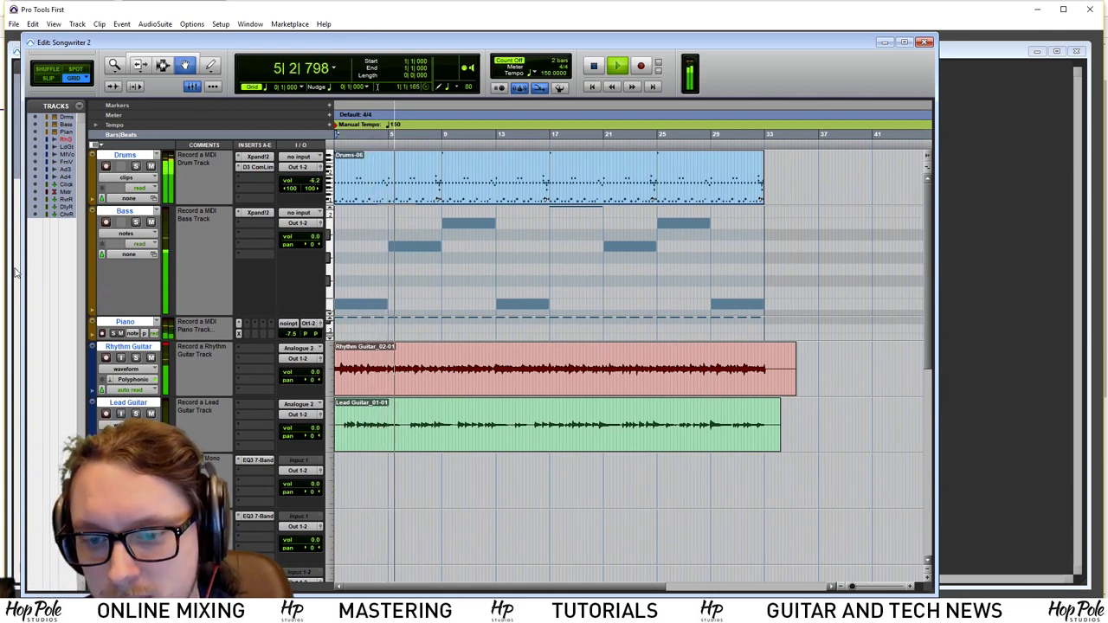
key("space")
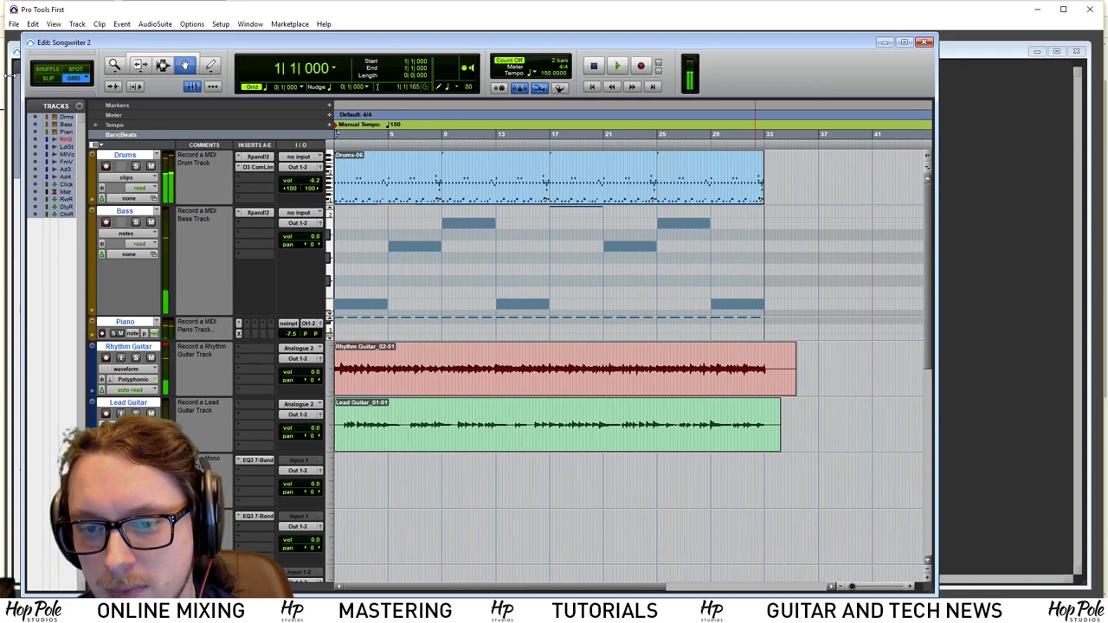
key("ctrl+equal")
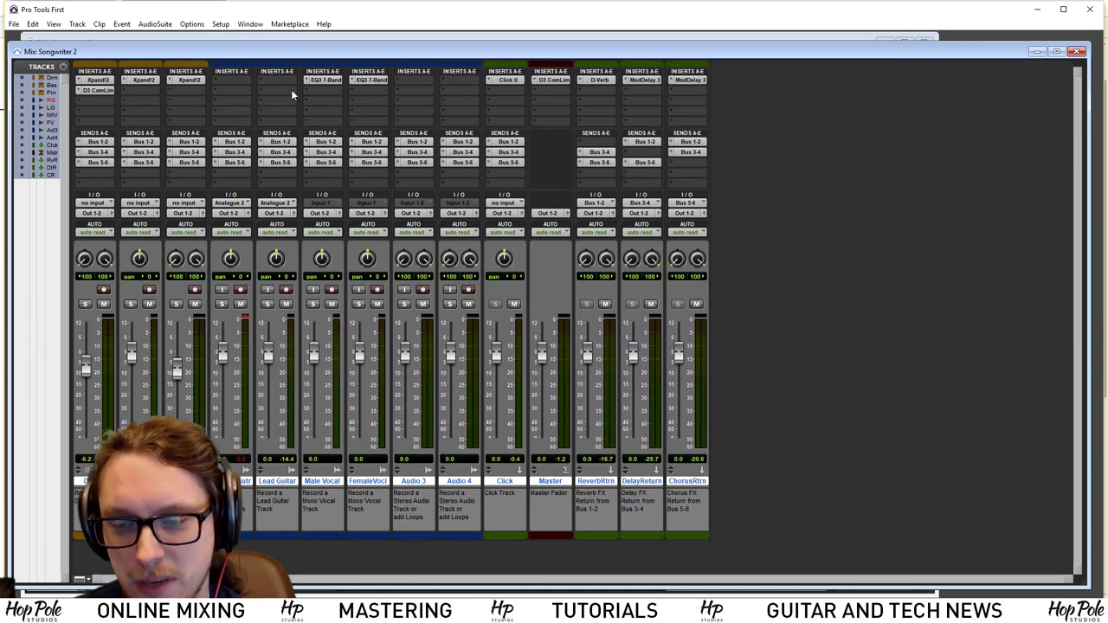
left_click(222, 304)
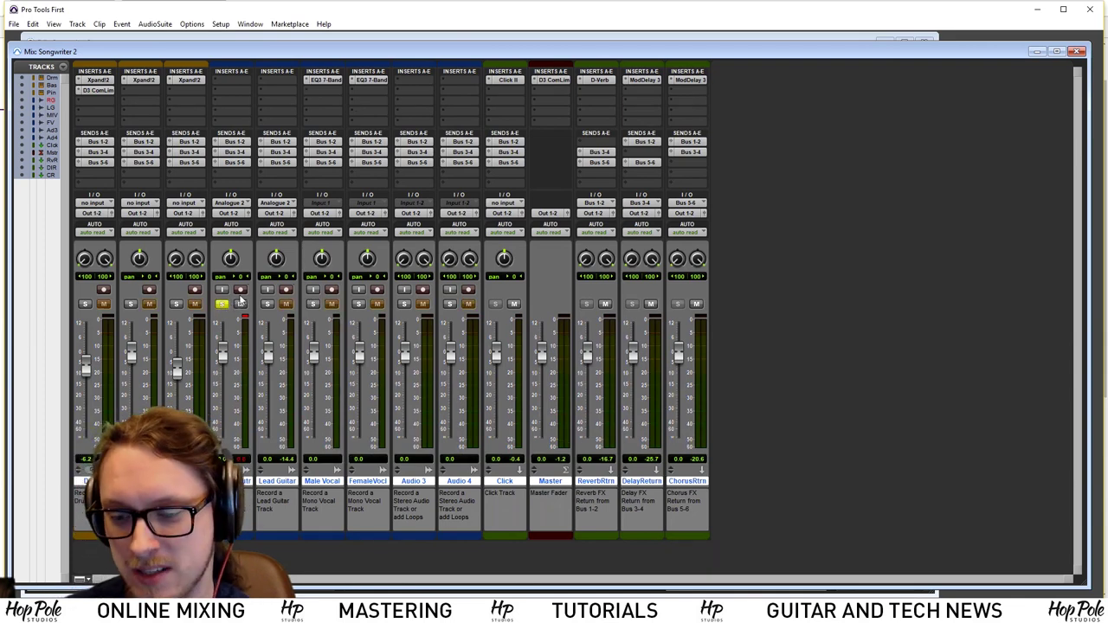
key("space")
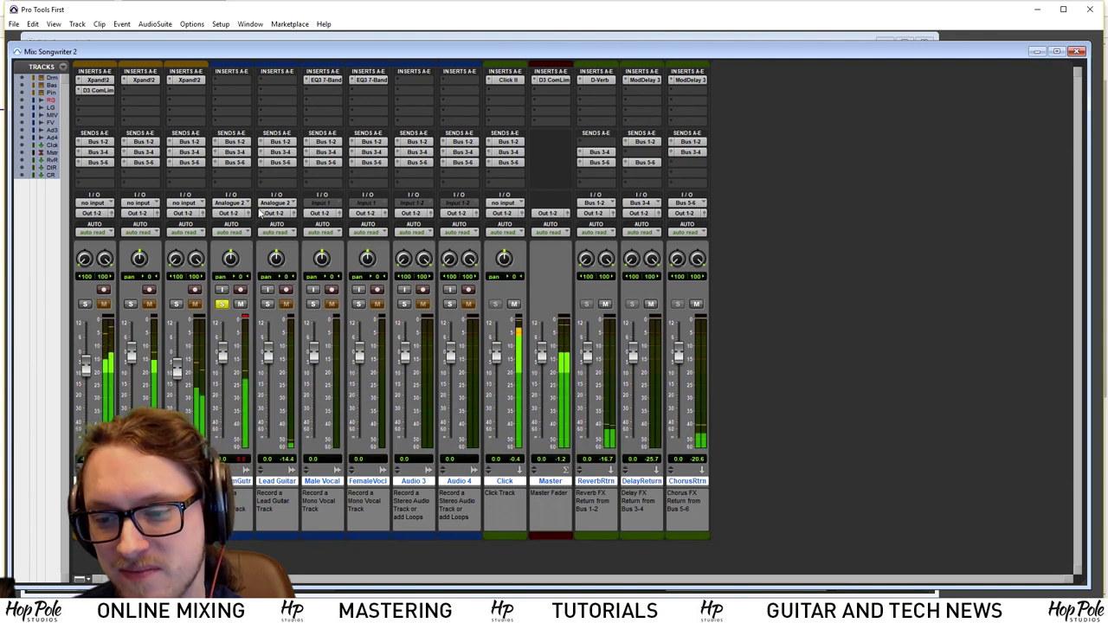
Insert an EQ3 7-Band (mono) plug-in on the second insert slot of the Rhythm Guitar track
left_click(228, 90)
mouse_move(256, 108)
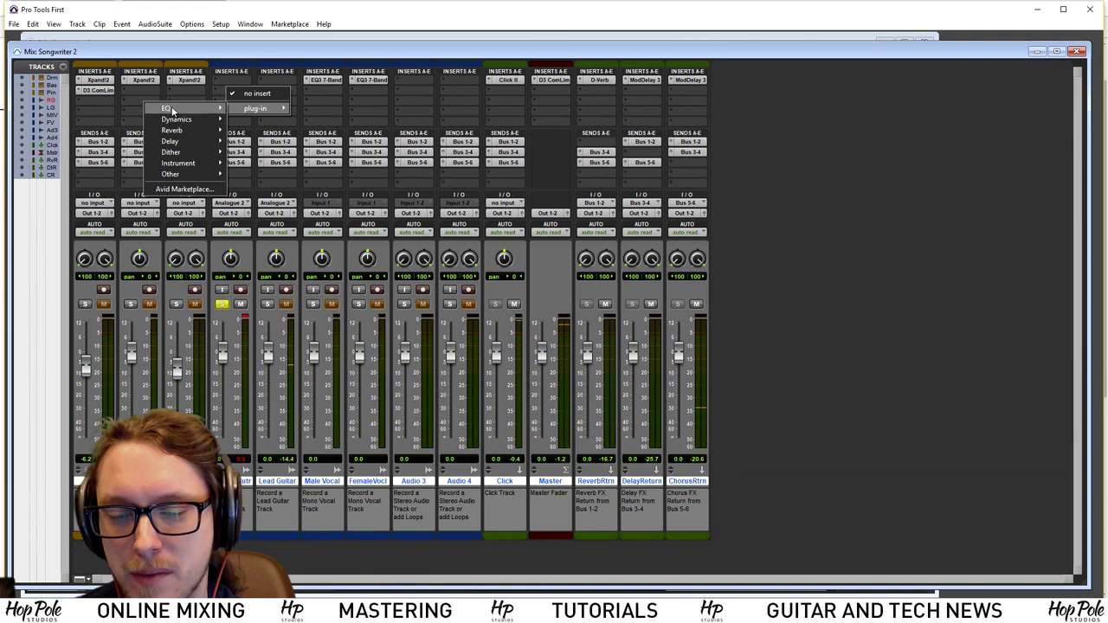
mouse_move(172, 110)
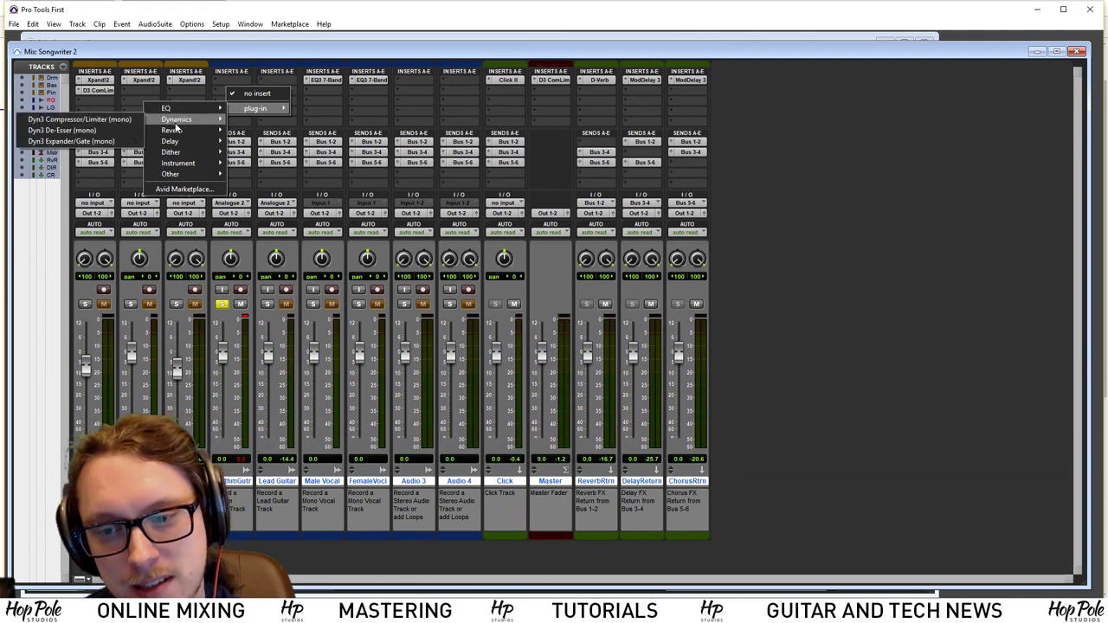
mouse_move(173, 141)
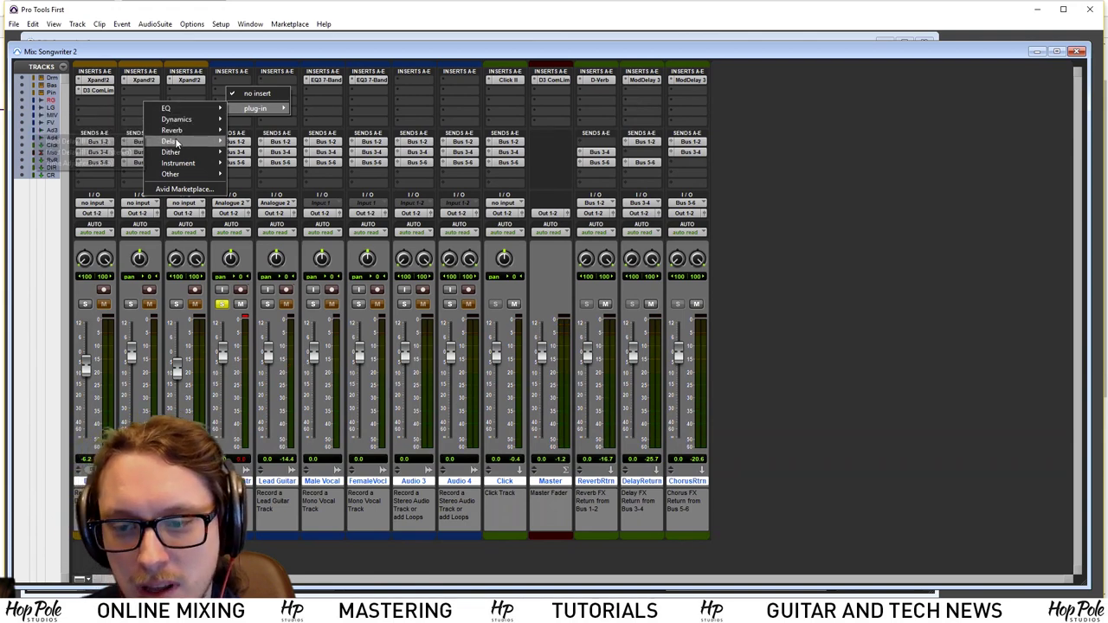
mouse_move(177, 175)
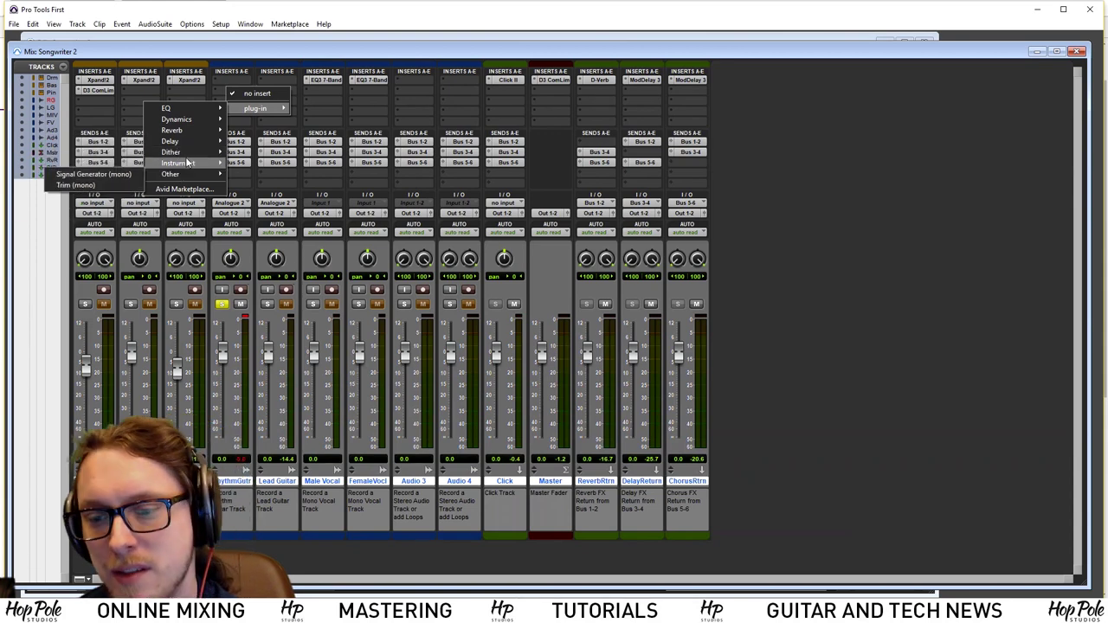
mouse_move(184, 144)
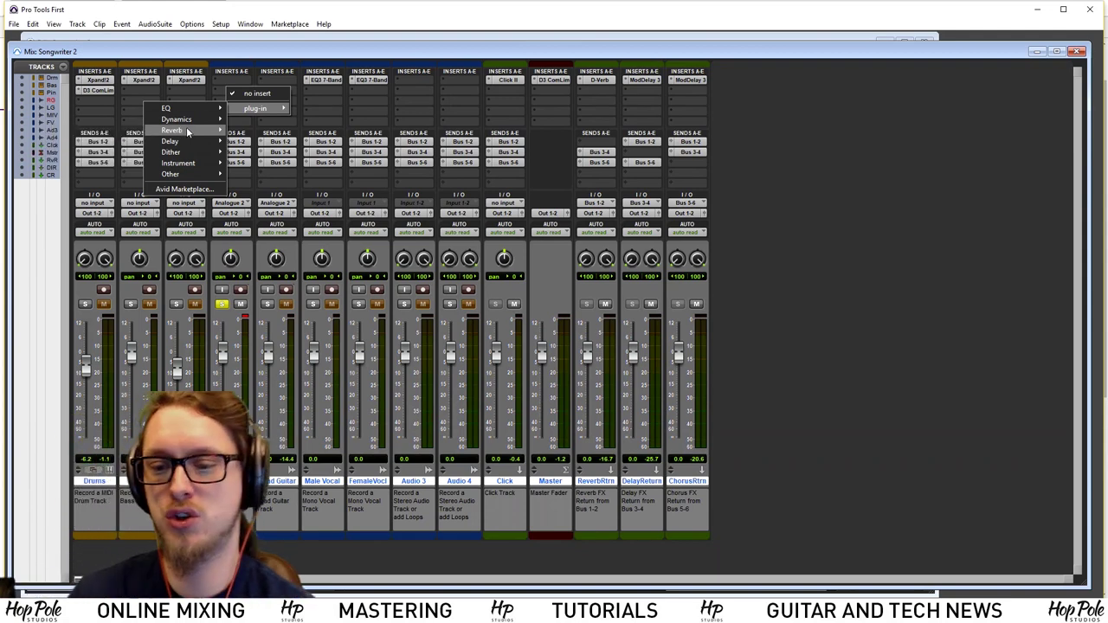
mouse_move(198, 107)
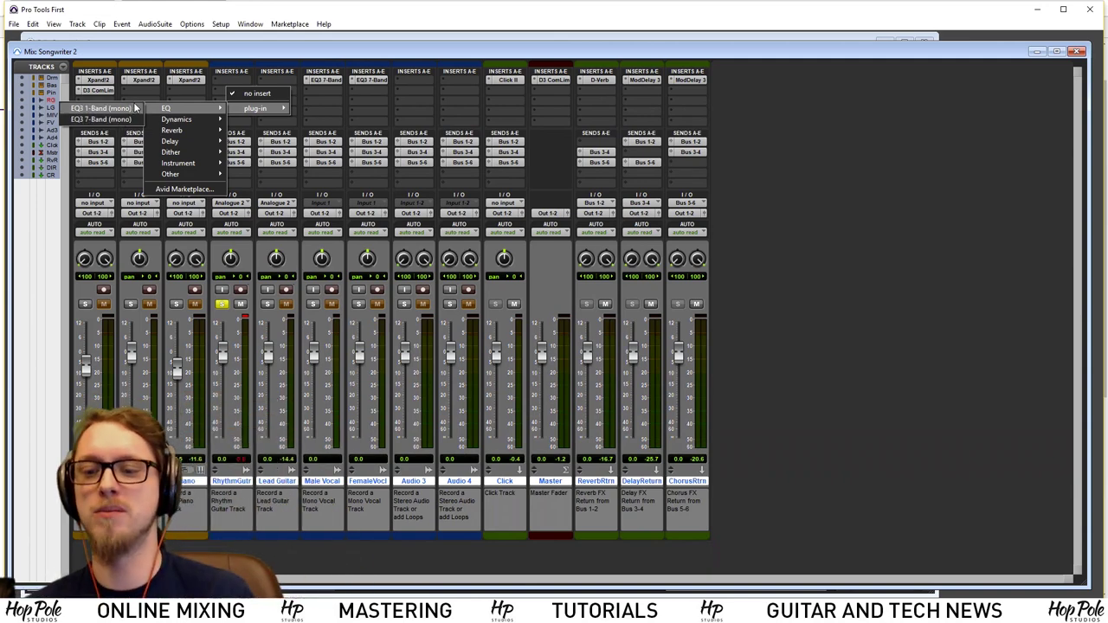
left_click(107, 119)
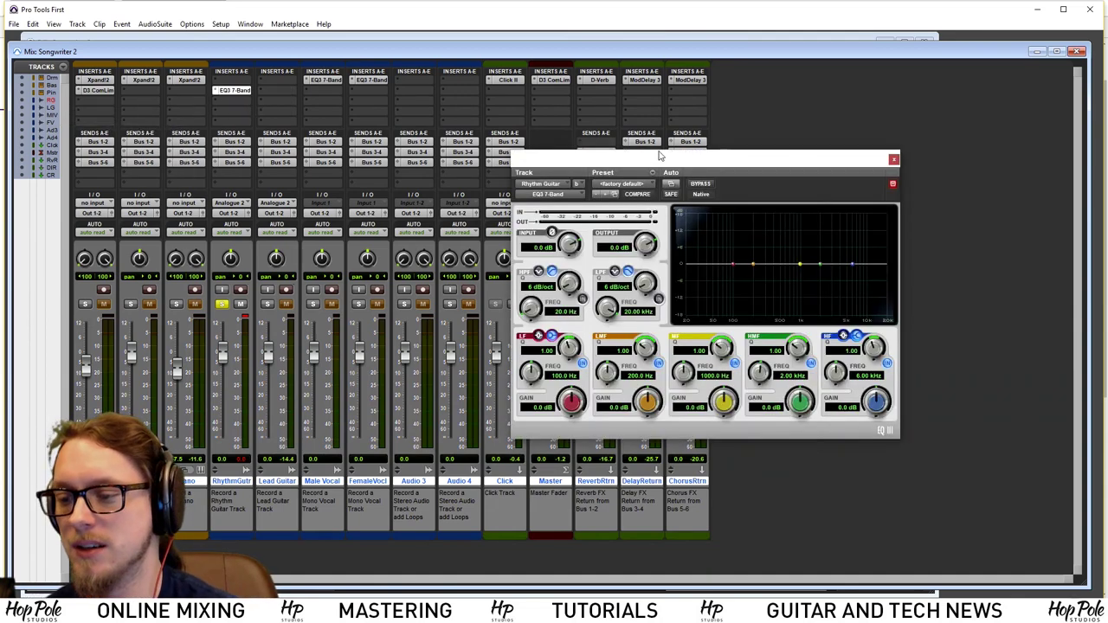
left_click_drag(652, 164, 528, 191)
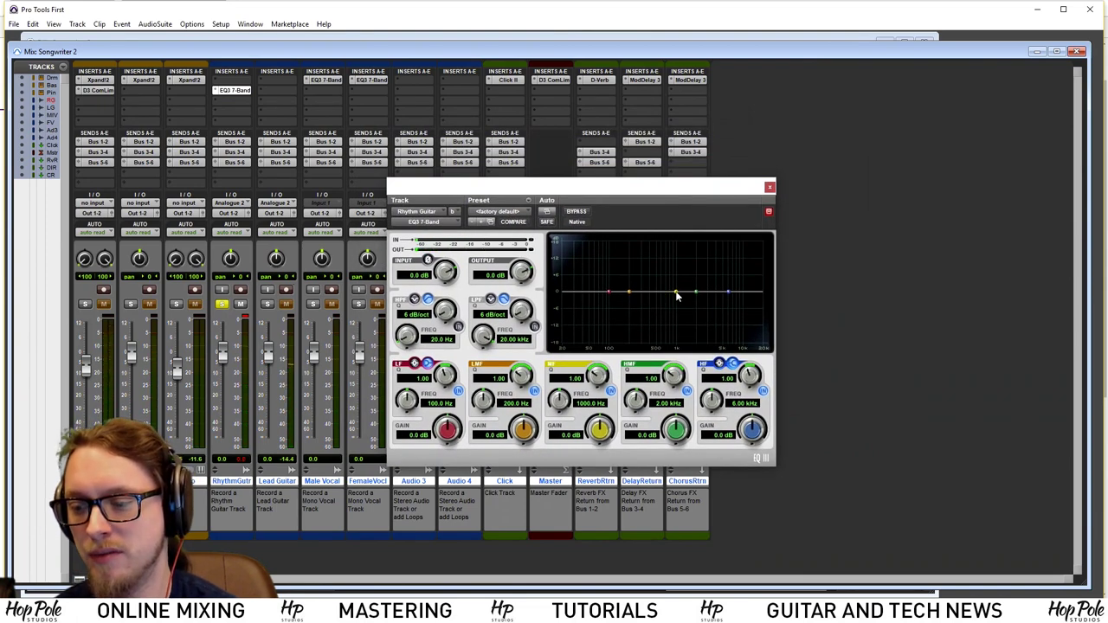
Set the EQ's LMF to 4.4 dB at 124.2 Hz, MF -2.3 dB at 584.2 Hz, HMF -2.3 dB at 4.70 kHz, HF 3.2 dB at 9.22 kHz
mouse_move(676, 291)
left_mouse_down()
mouse_move(663, 265)
mouse_move(661, 304)
left_mouse_up()
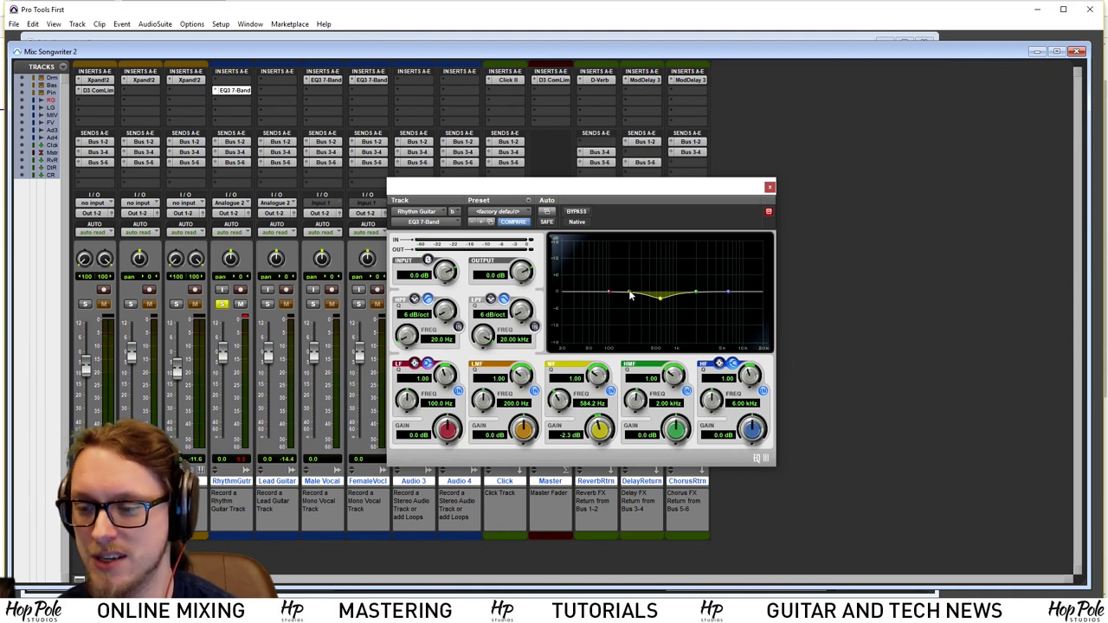
left_click_drag(630, 295, 617, 284)
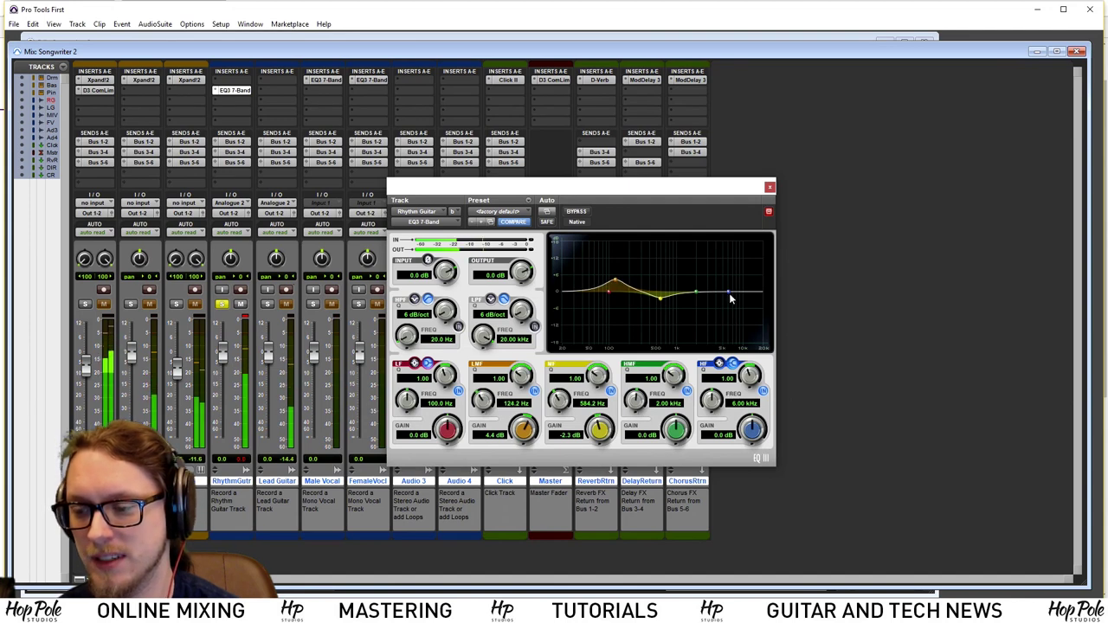
left_click_drag(729, 292, 703, 290)
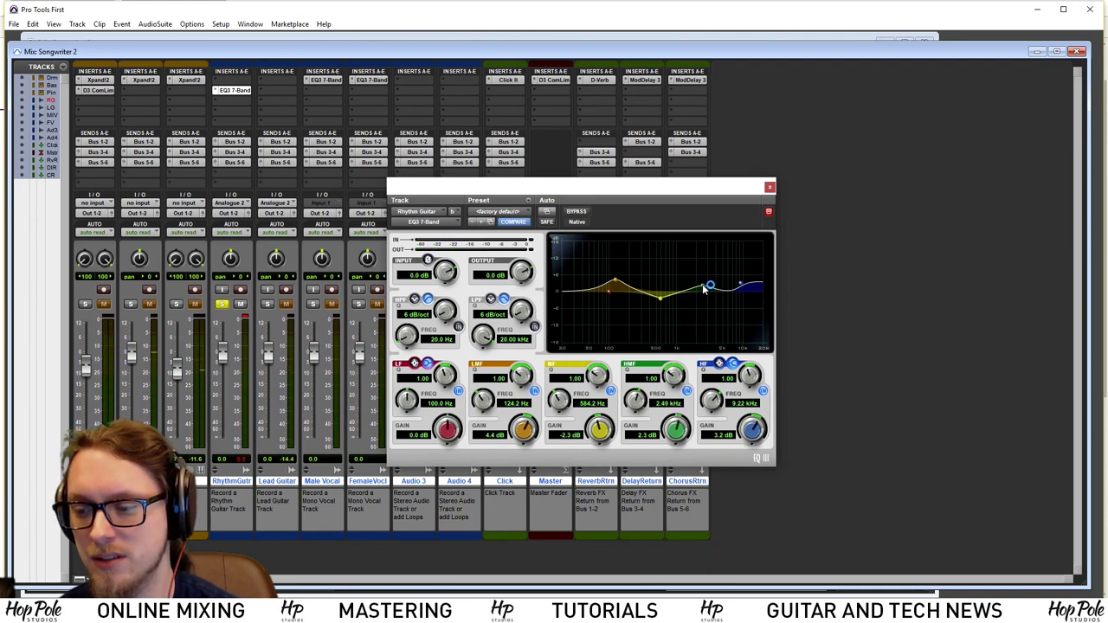
left_click_drag(703, 289, 721, 301)
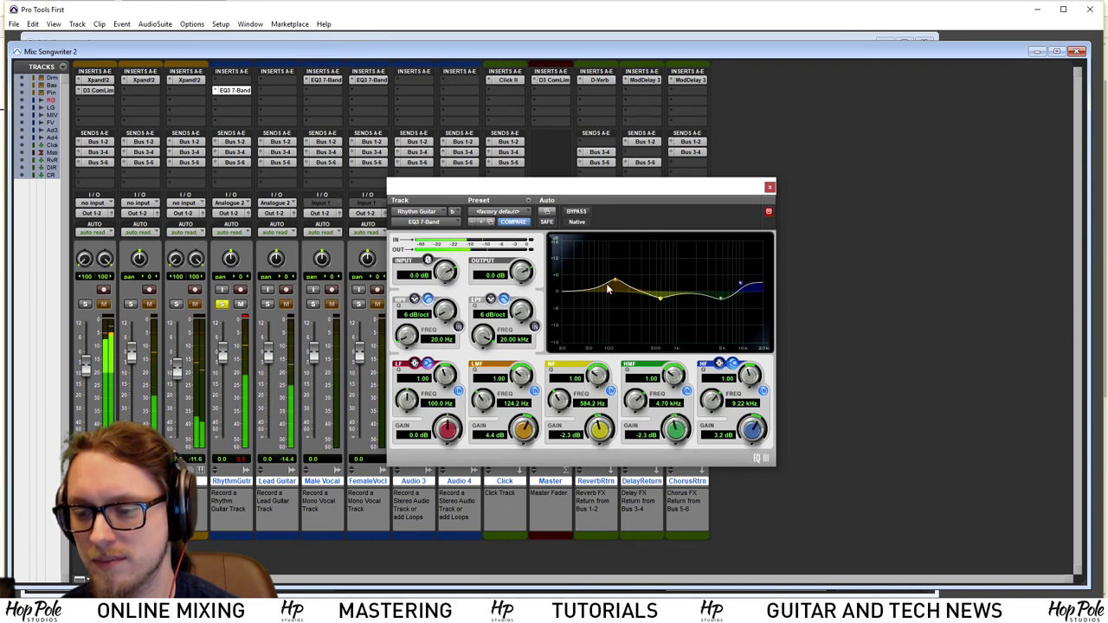
Enable the high-pass filter in the rhythm guitar EQ and set its frequency to about 110 Hz
left_click_drag(476, 187, 641, 199)
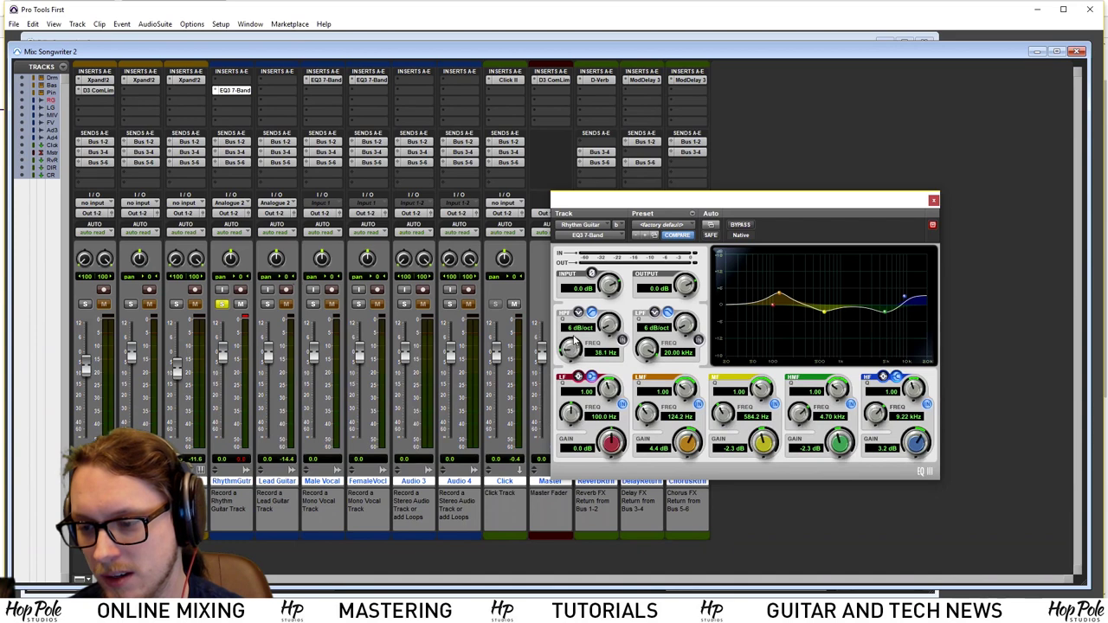
left_click(621, 340)
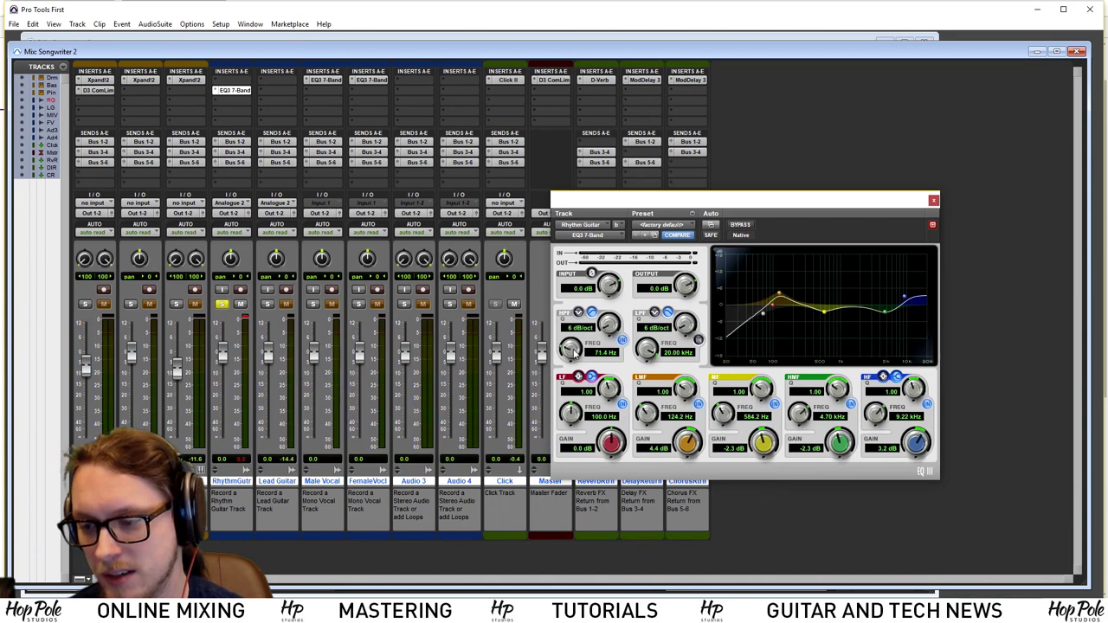
left_click_drag(573, 350, 571, 334)
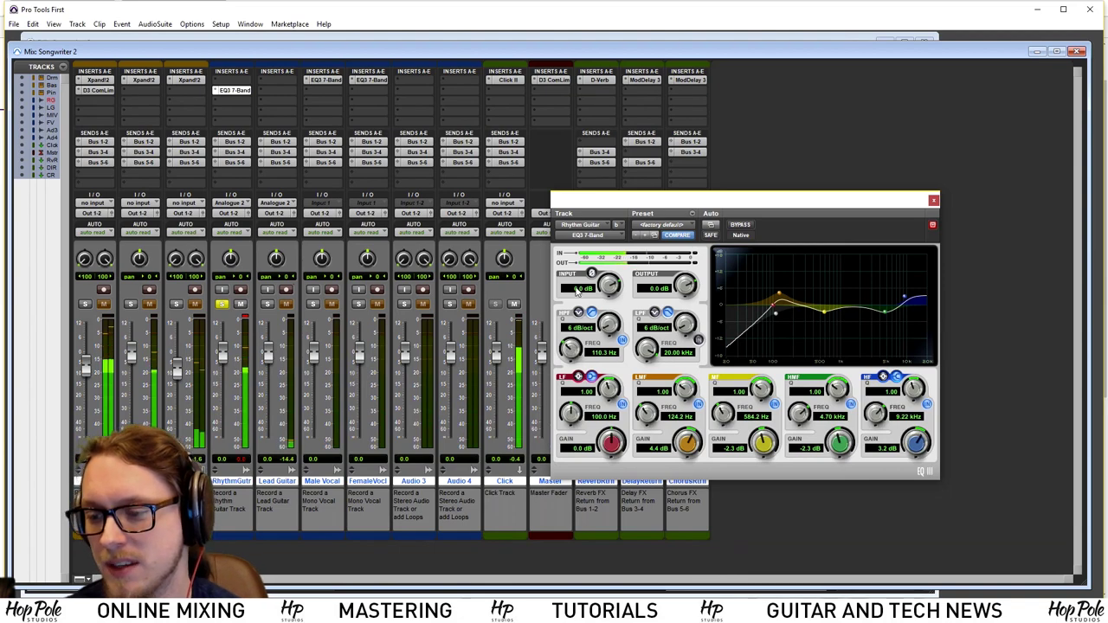
left_click_drag(703, 202, 821, 153)
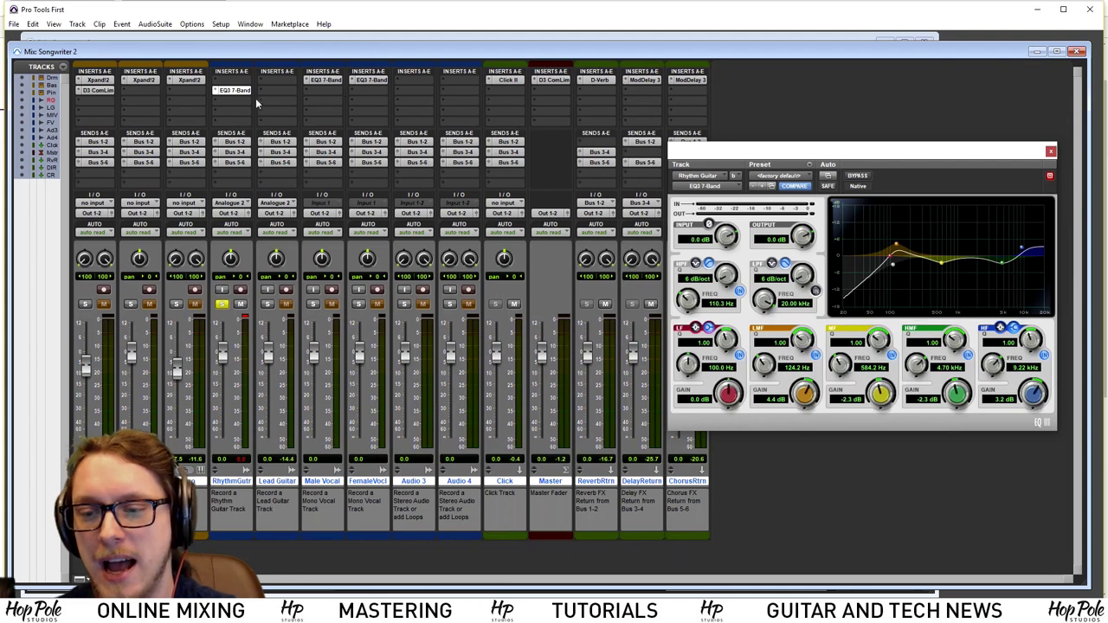
Insert a Dyn3 Compressor/Limiter (mono) below the EQ on the Rhythm Guitar track
left_click(234, 102)
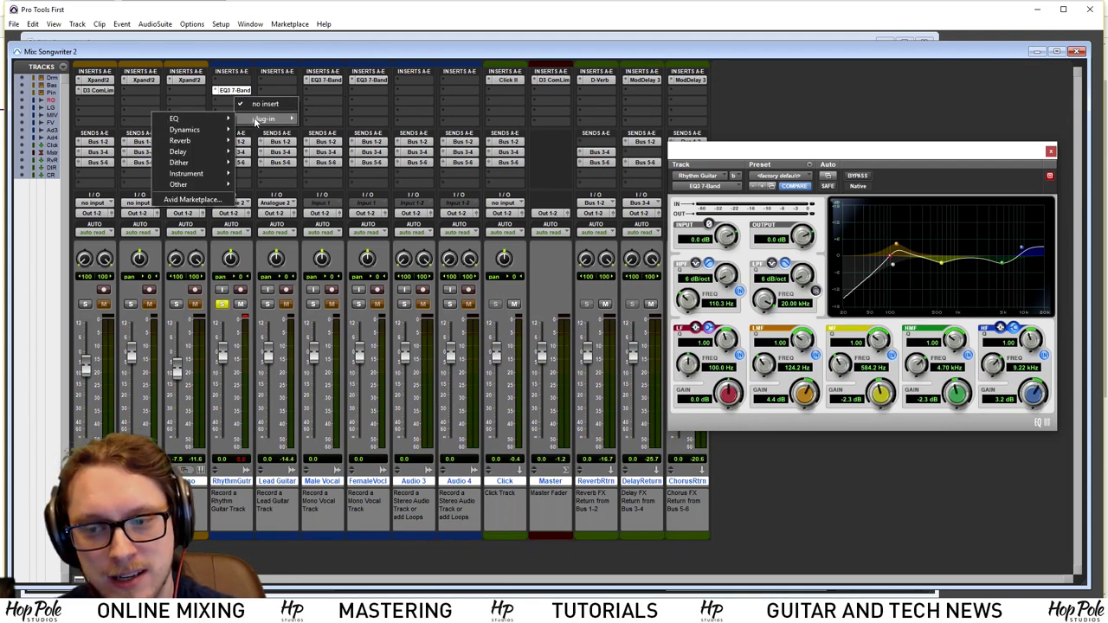
mouse_move(260, 119)
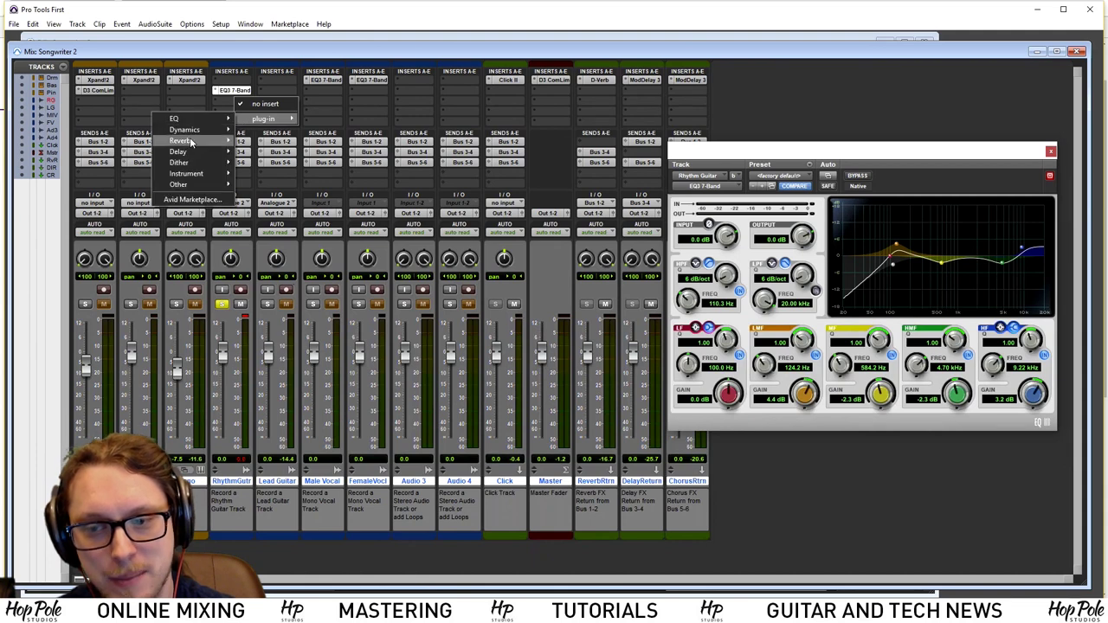
mouse_move(184, 129)
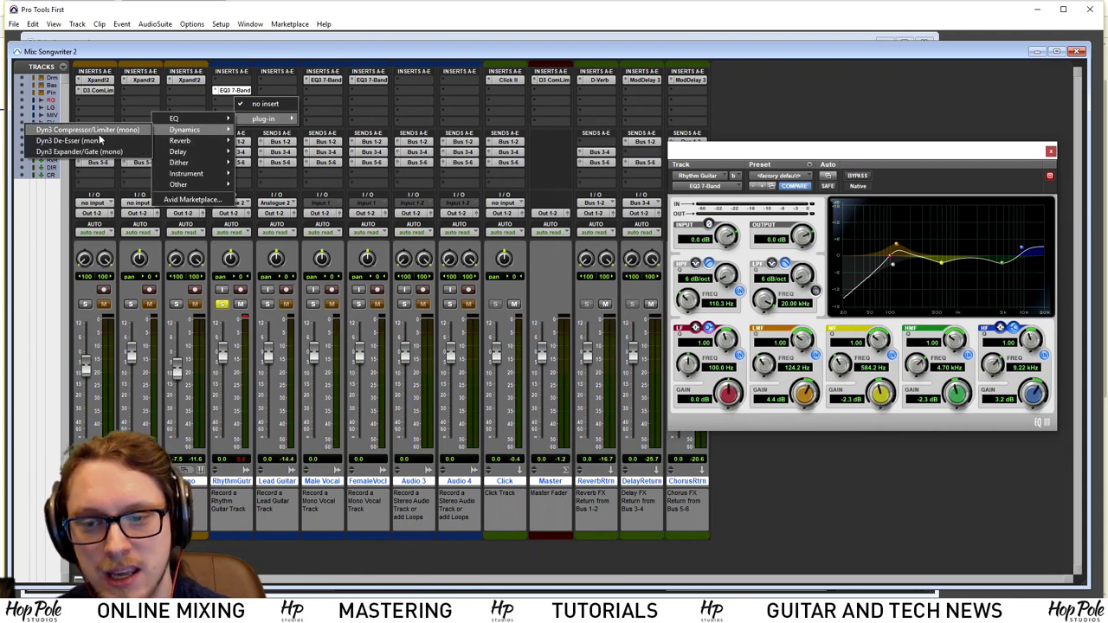
left_click(97, 130)
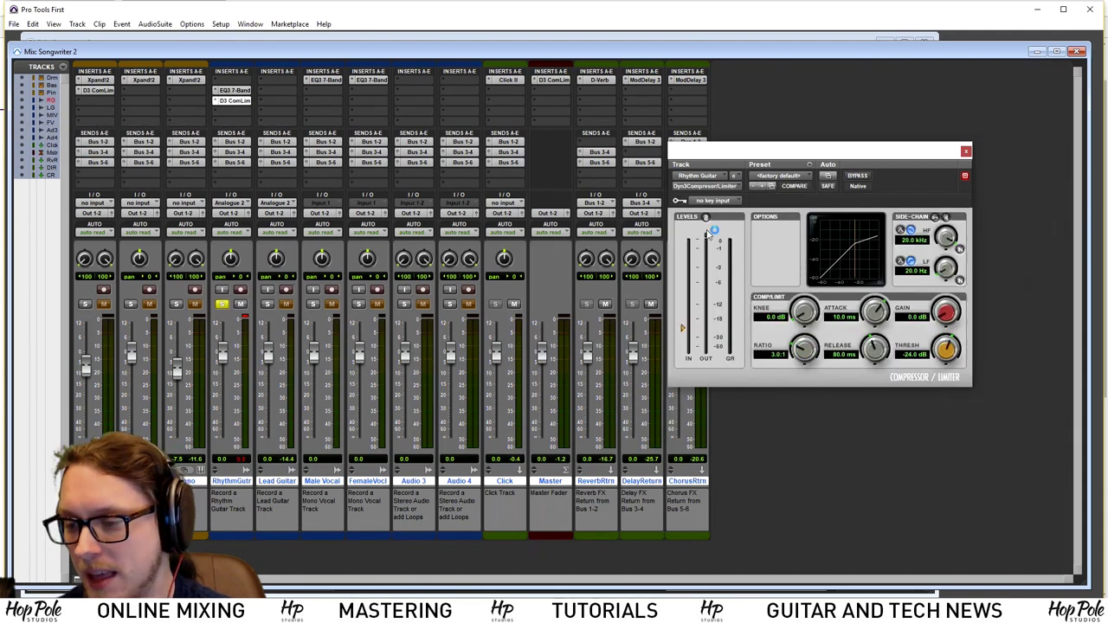
left_click_drag(750, 154, 799, 170)
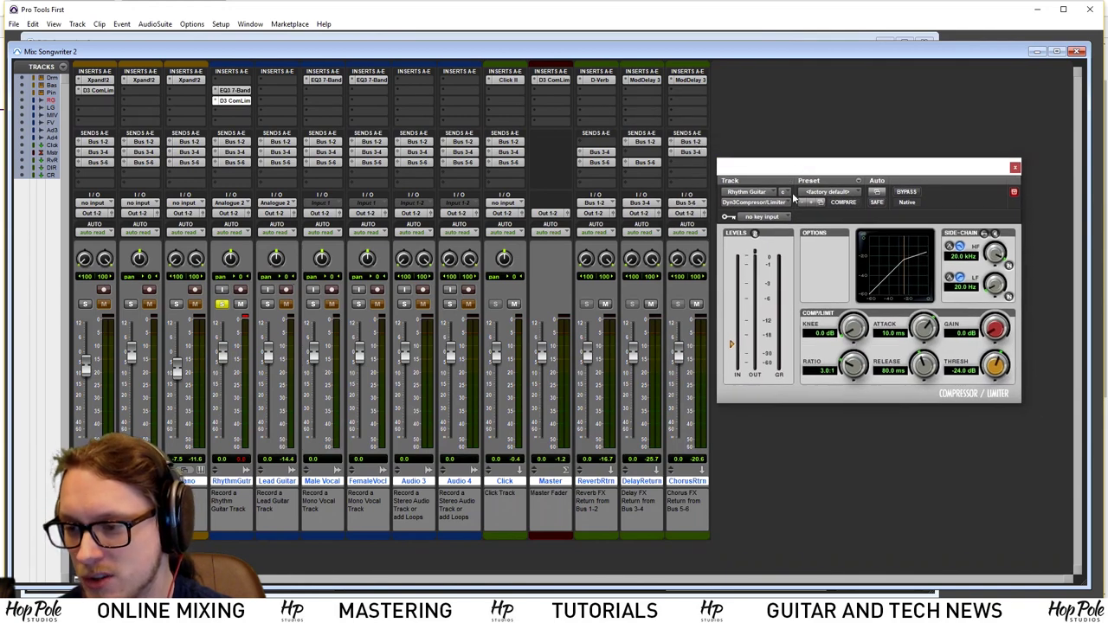
Load the Acoustic Guitar preset in the rhythm guitar compressor, and adjust its threshold to -28.5 dB and gain to 4.5 dB during playback
left_click(808, 194)
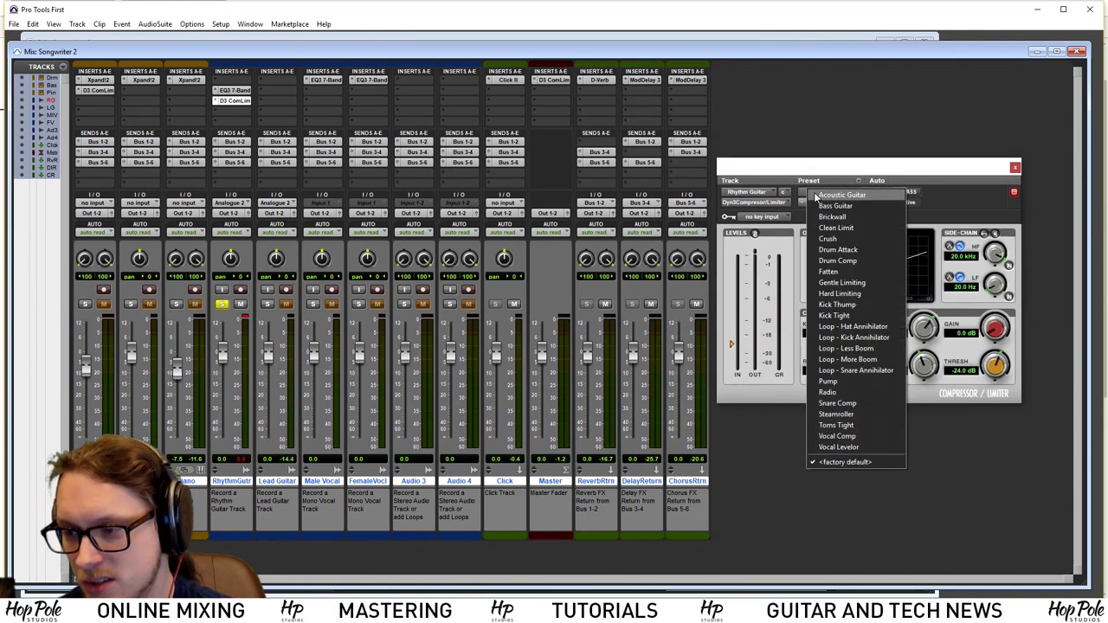
left_click(816, 195)
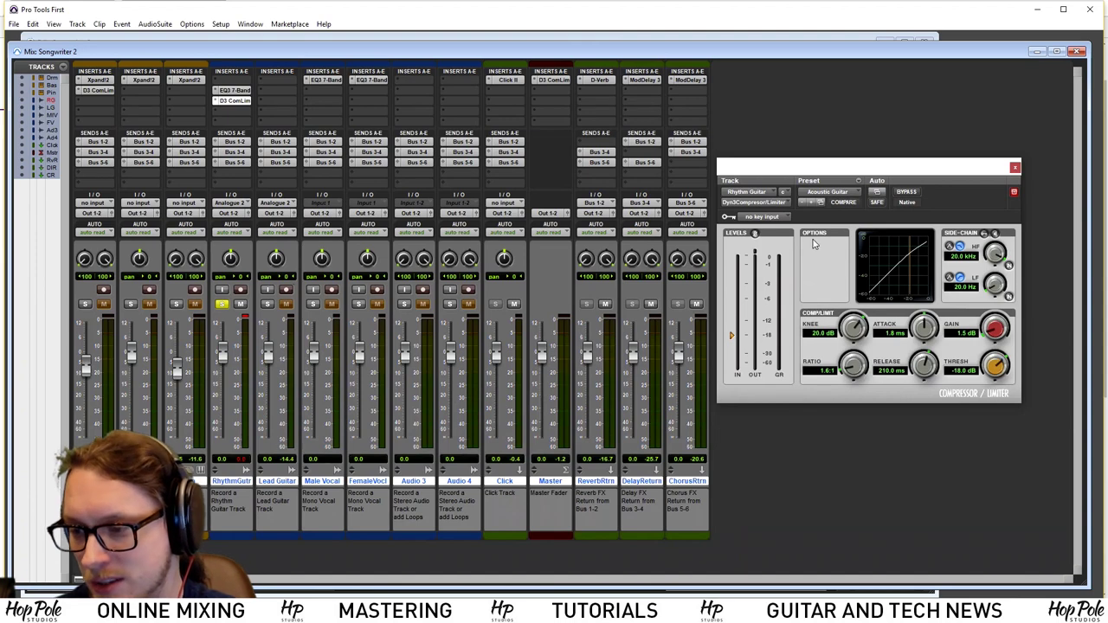
key("space")
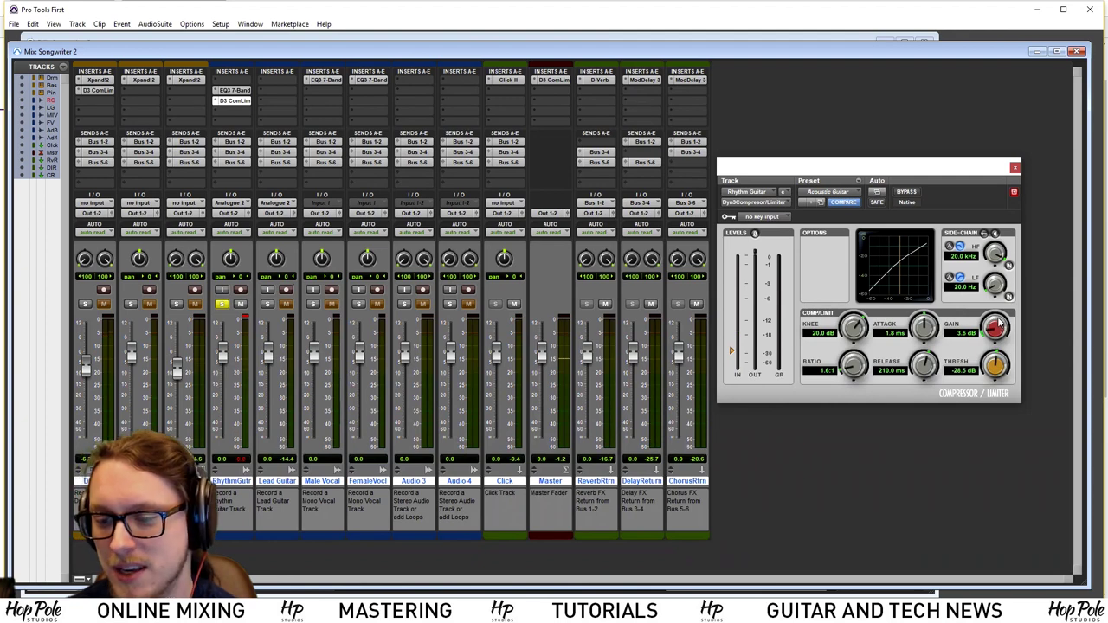
left_click_drag(998, 329, 997, 327)
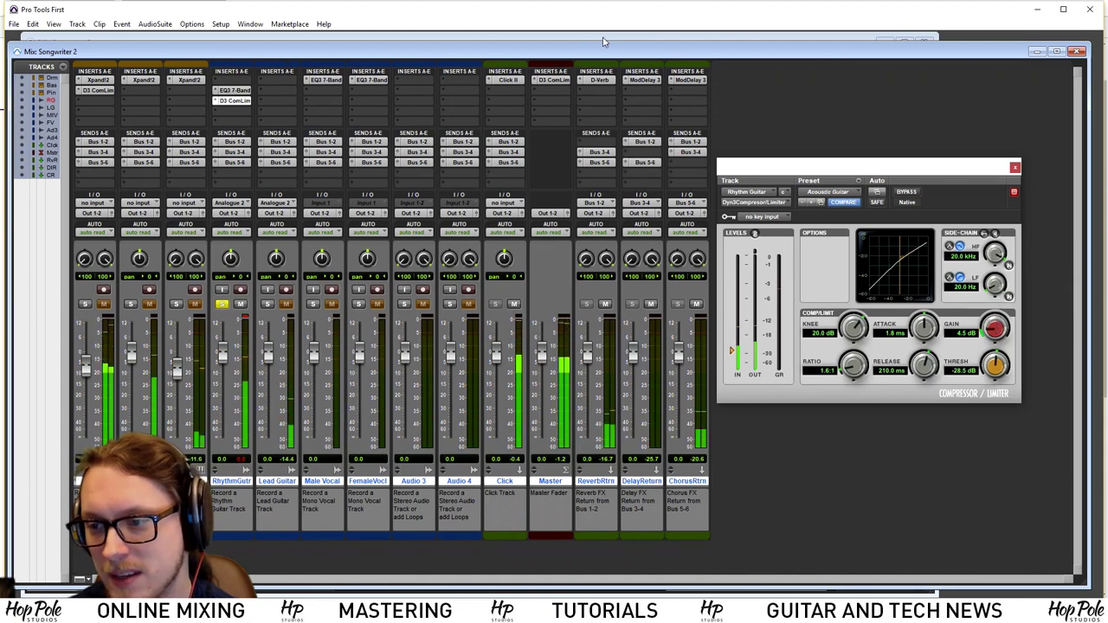
Turn off the metronome click, and replace the Rhythm Guitar solo with a mute on the Lead Guitar track
key("ctrl+equal")
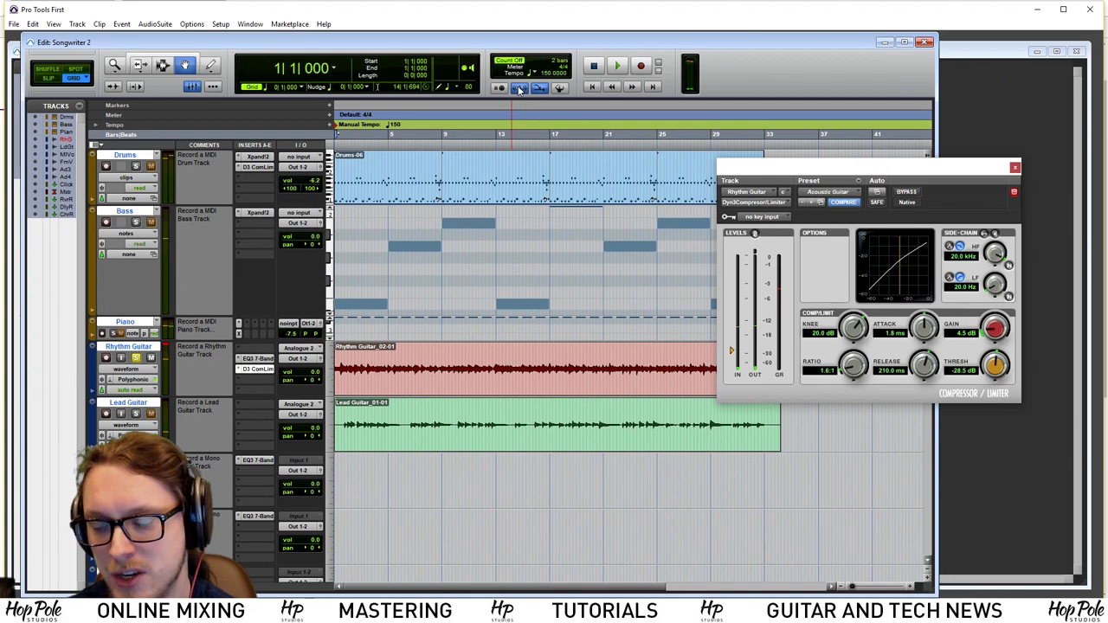
key("ctrl+equal")
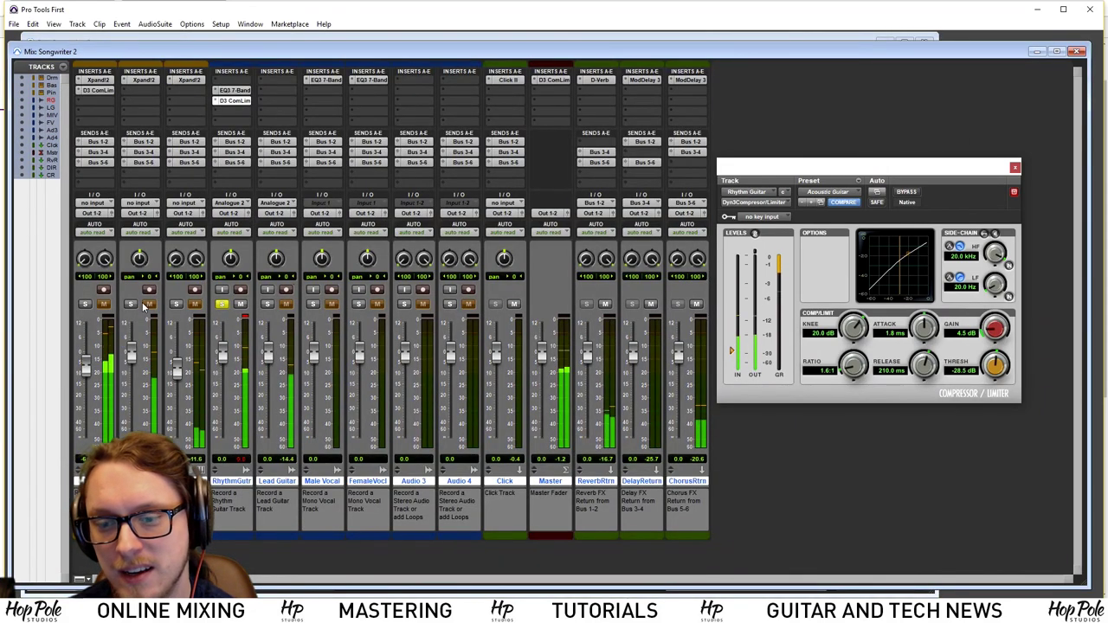
left_click(221, 304)
left_click(286, 303)
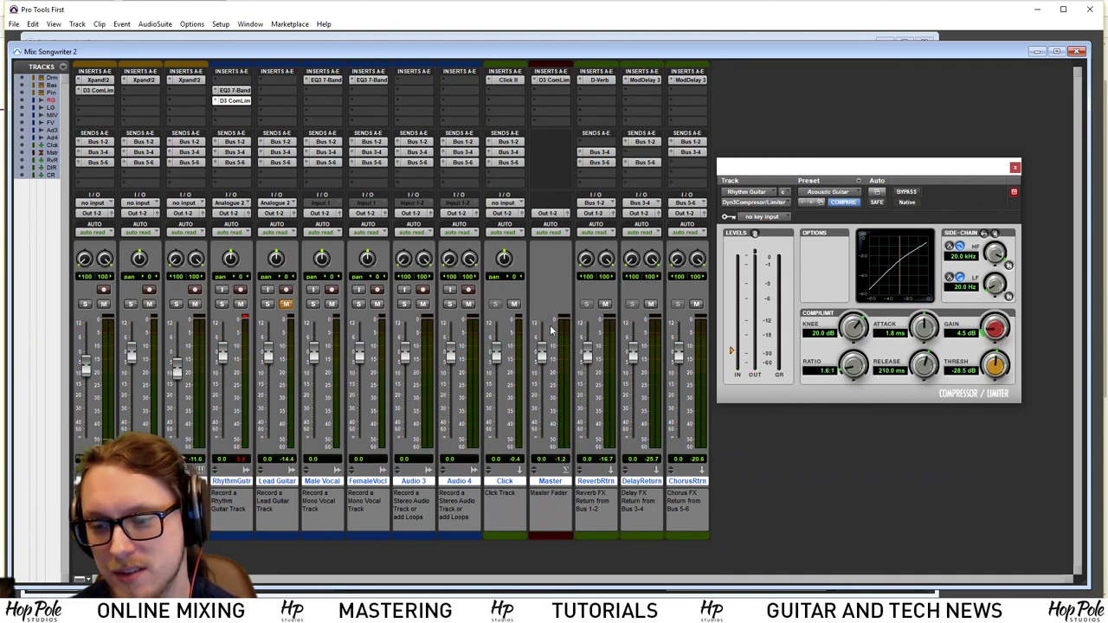
Play the mix and pan the Rhythm Guitar track to 48 left
key("space")
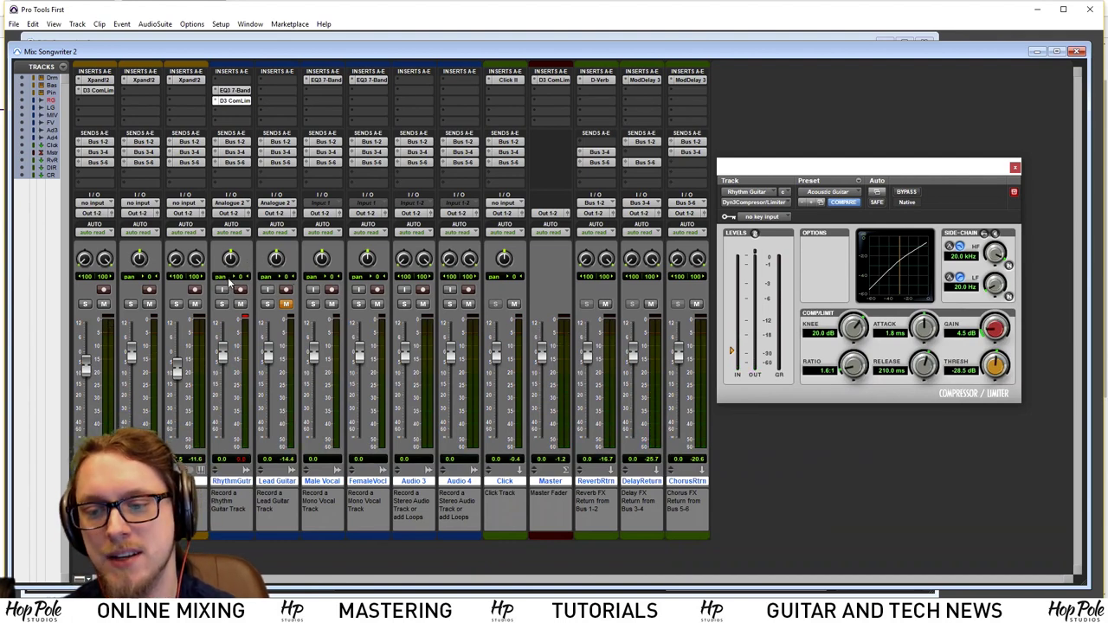
left_click_drag(232, 265, 232, 272)
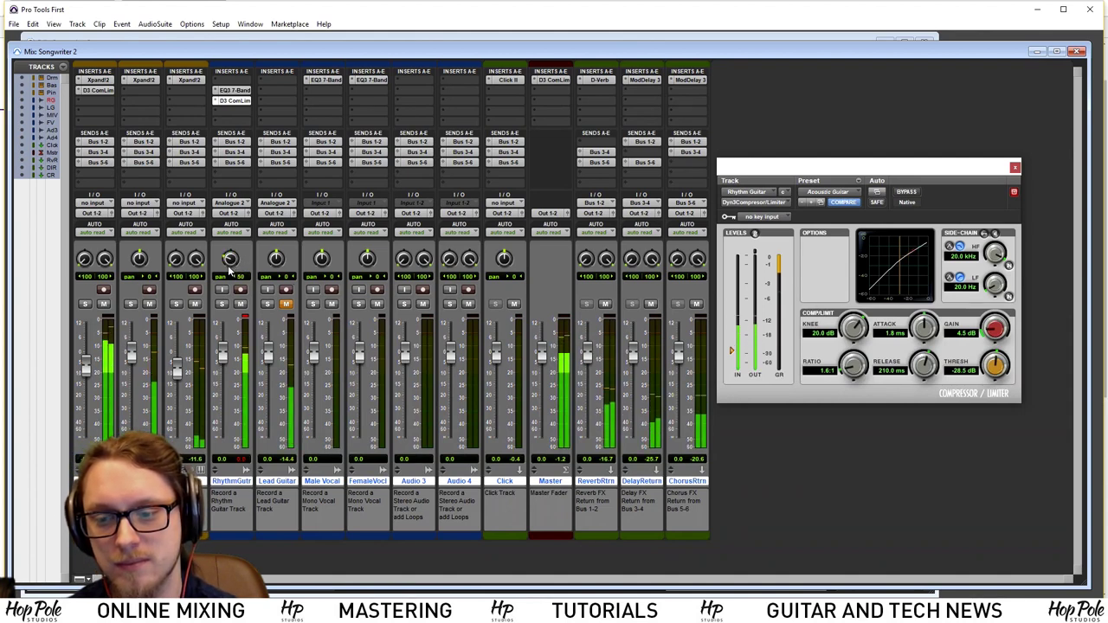
left_click_drag(228, 267, 229, 266)
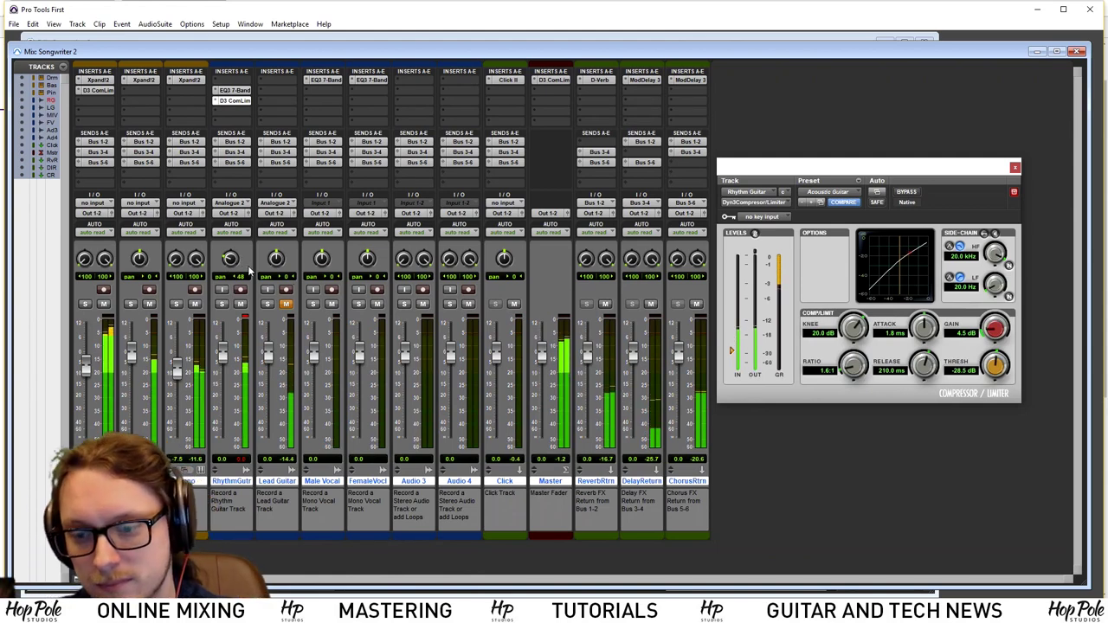
Unmute and solo the Lead Guitar track, and copy the Rhythm Guitar's EQ and compressor inserts onto it
left_click(285, 305)
left_click(267, 304)
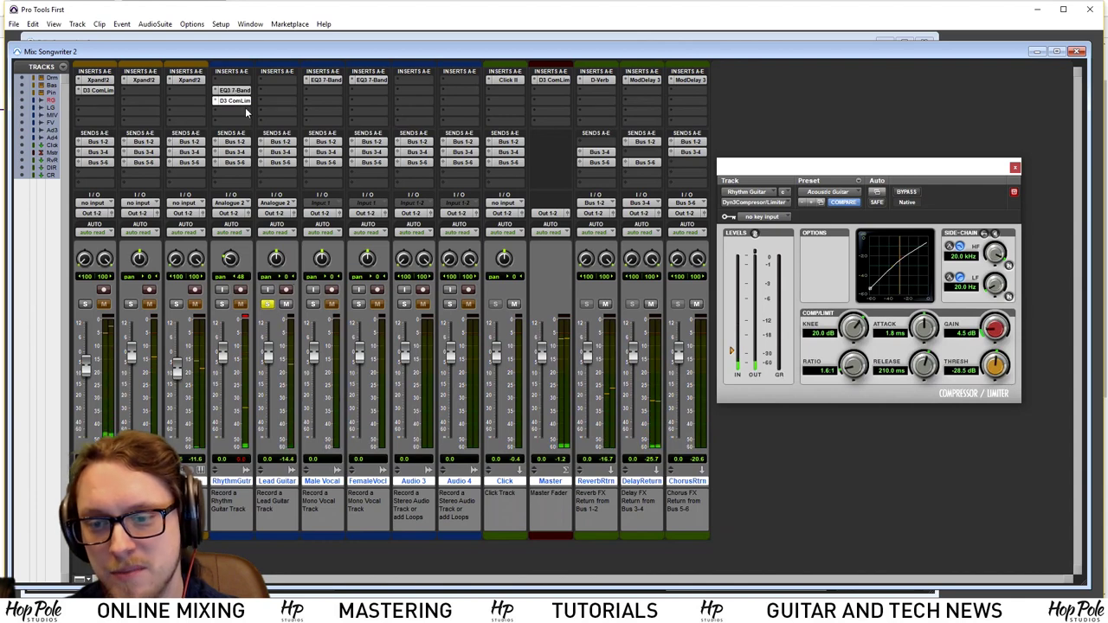
mouse_move(283, 100)
left_mouse_down()
mouse_move(234, 94)
mouse_move(278, 102)
left_mouse_up()
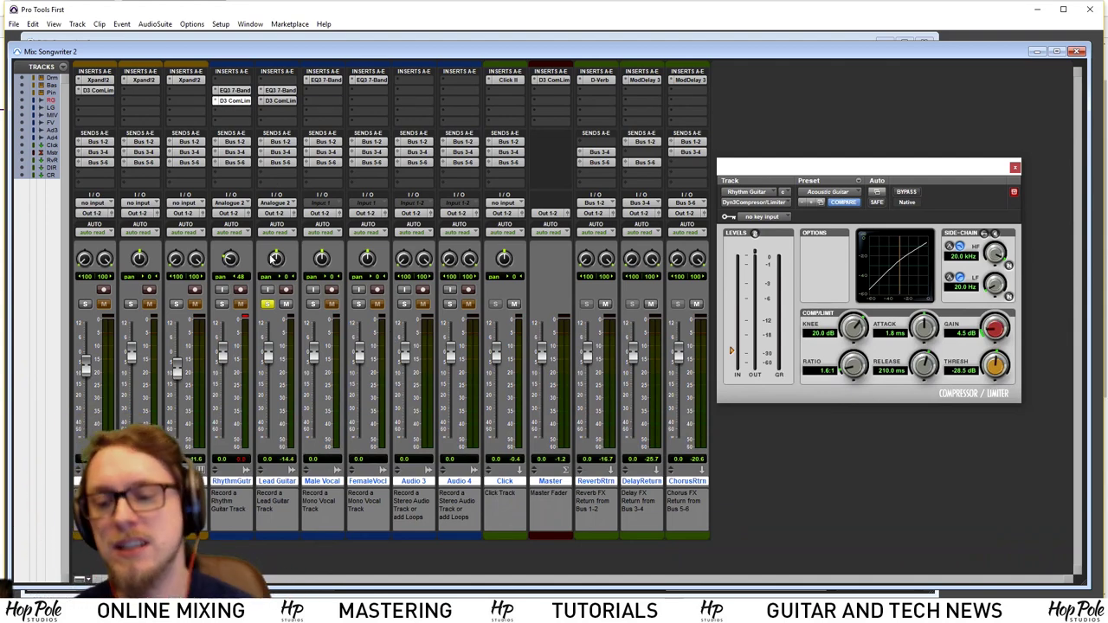
During playback, set the Lead Guitar track's Bus 1-2 send to -7.5 dB and its Bus 3-4 send to -13.5 dB
key("space")
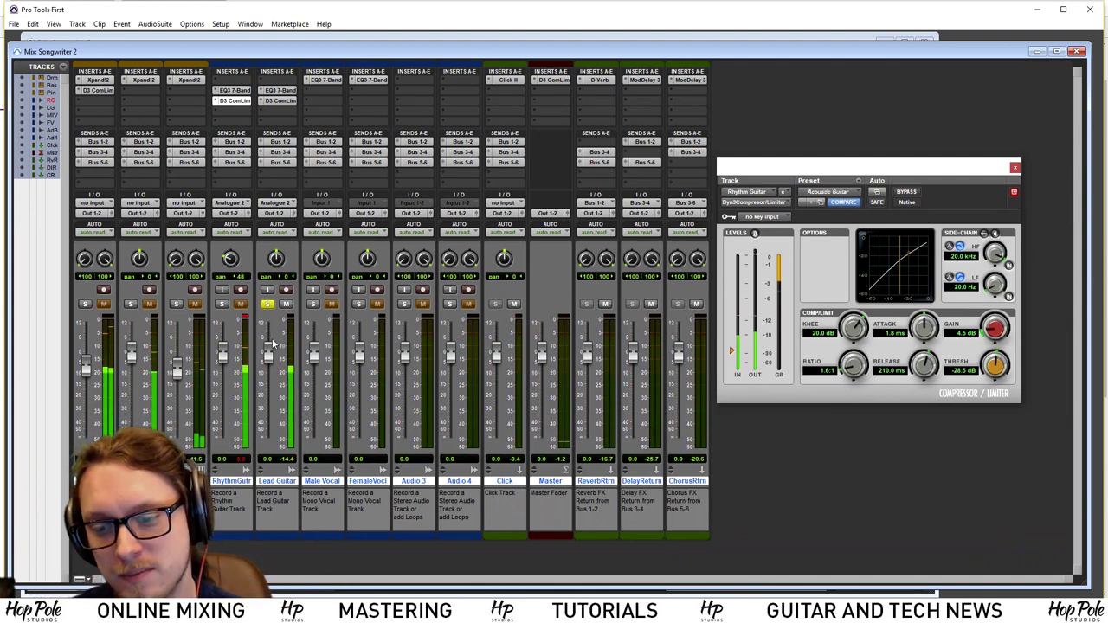
left_click(281, 143)
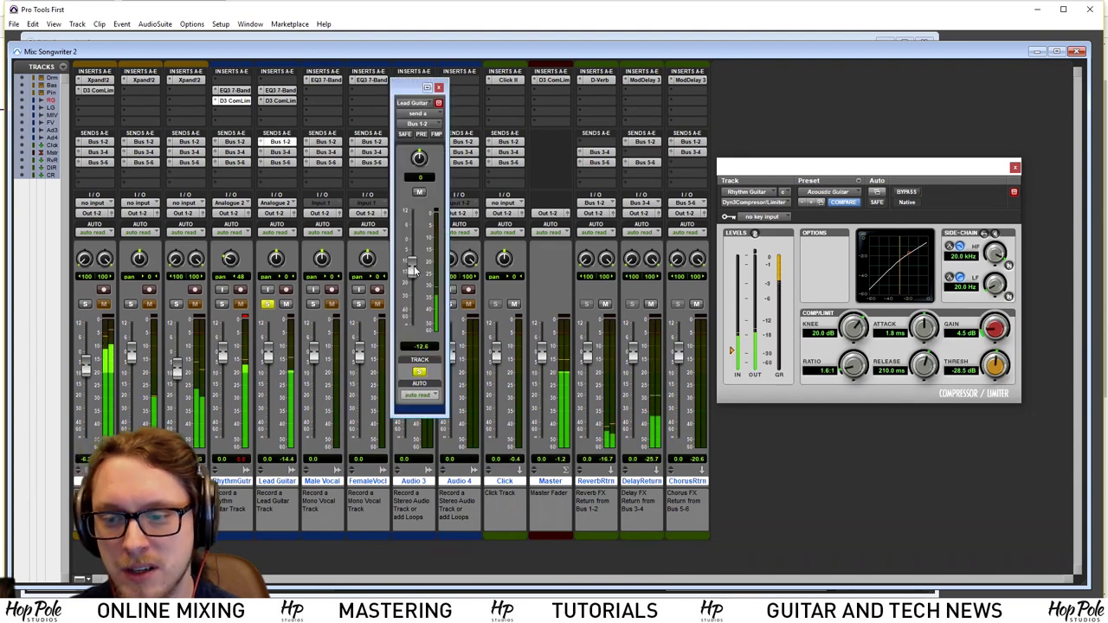
left_click_drag(414, 271, 413, 266)
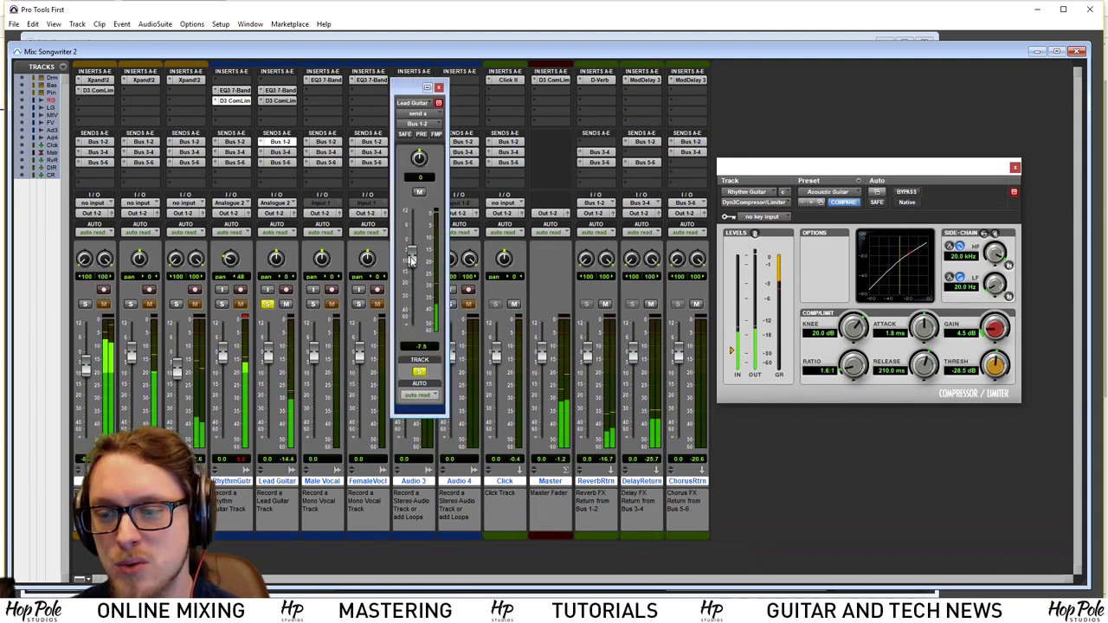
left_click(440, 89)
left_click(280, 152)
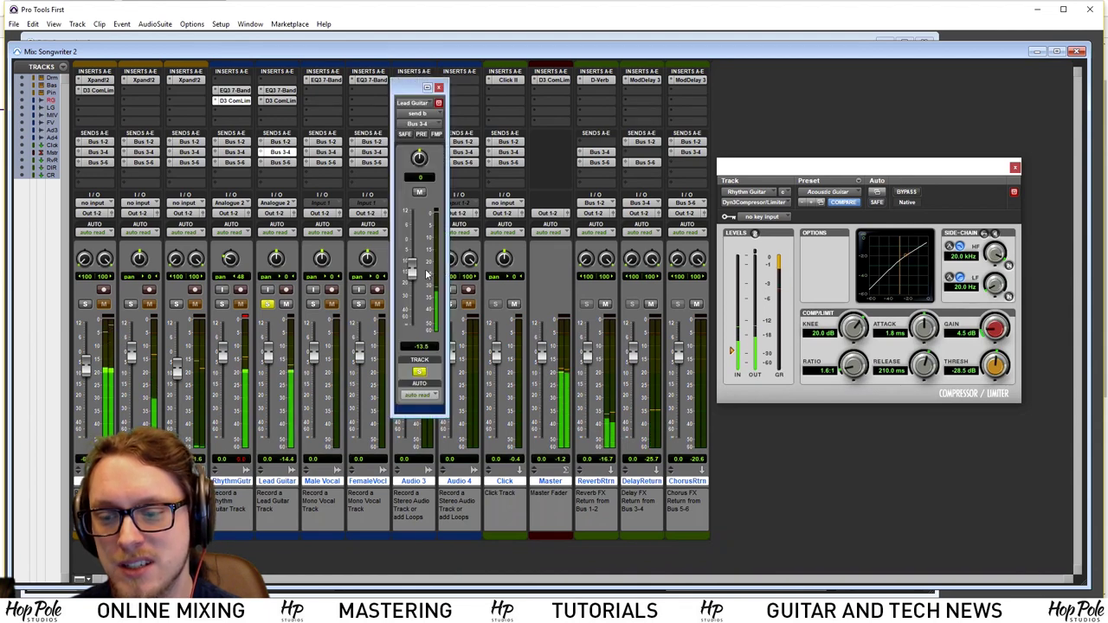
left_click(439, 88)
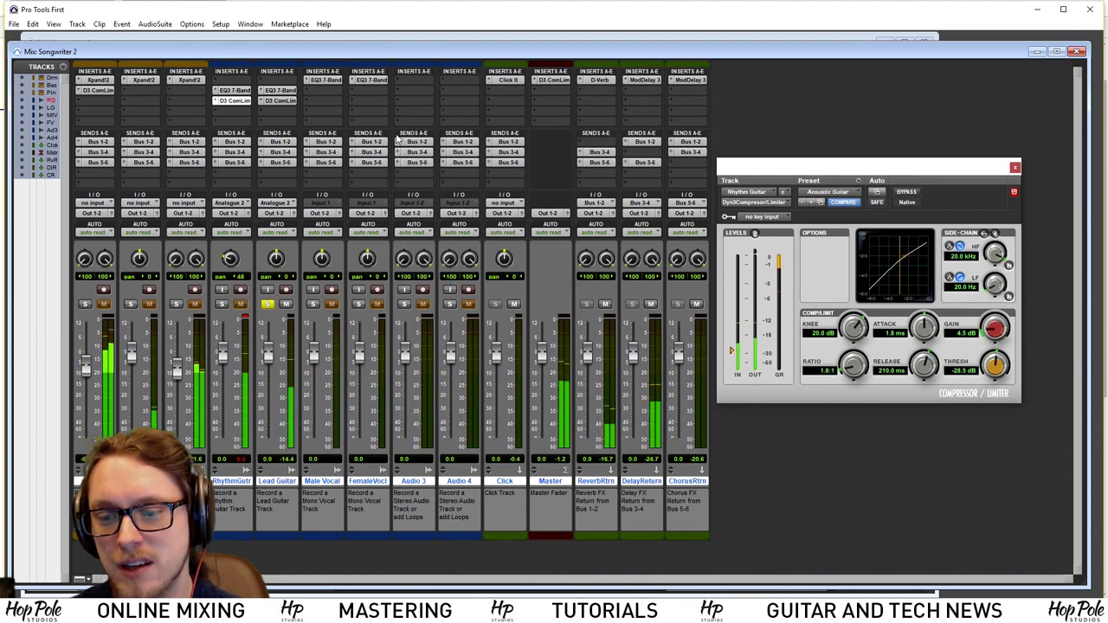
Pan the Lead Guitar track to 32 right and remove its solo
left_click_drag(275, 257, 277, 258)
left_click(267, 304)
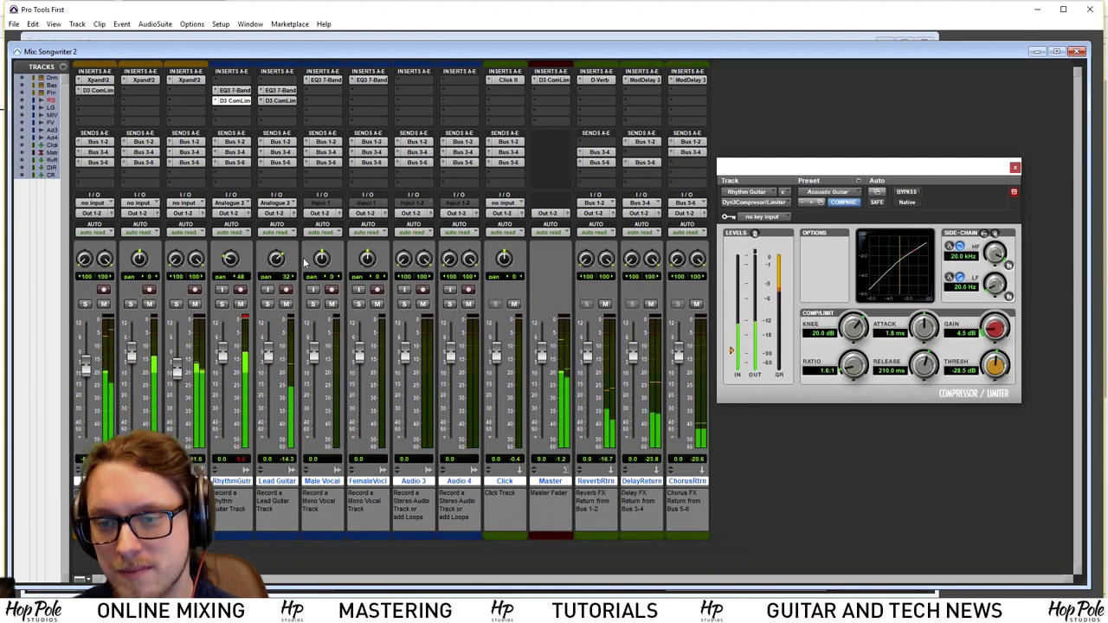
Return to the Edit window, close the compressor plug-in, and stop playback after listening to the mix
key("ctrl+equal")
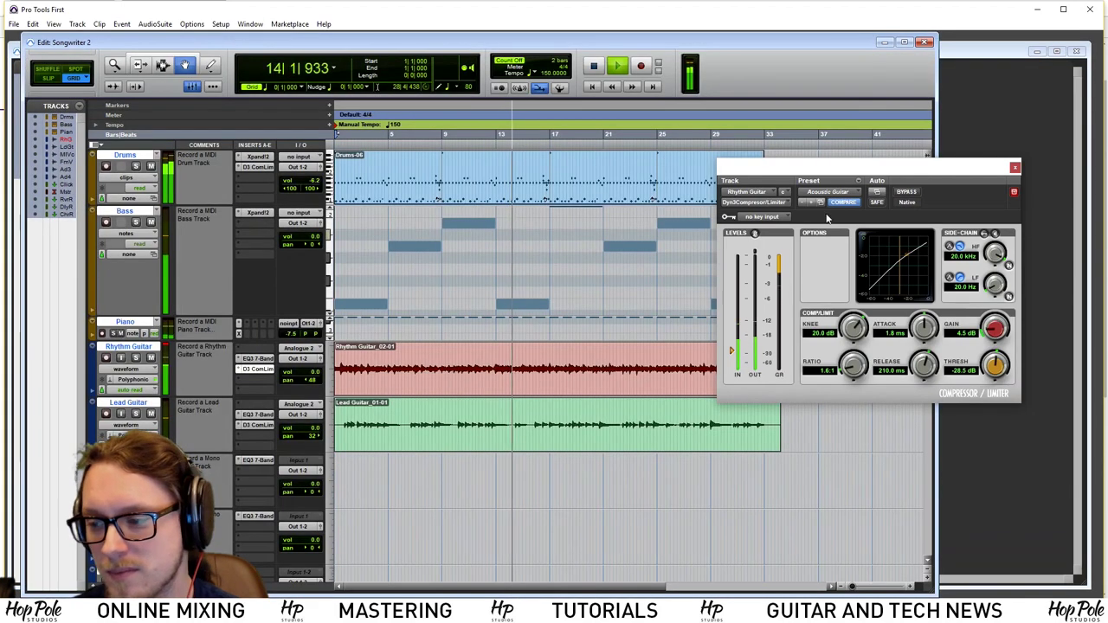
left_click(1011, 165)
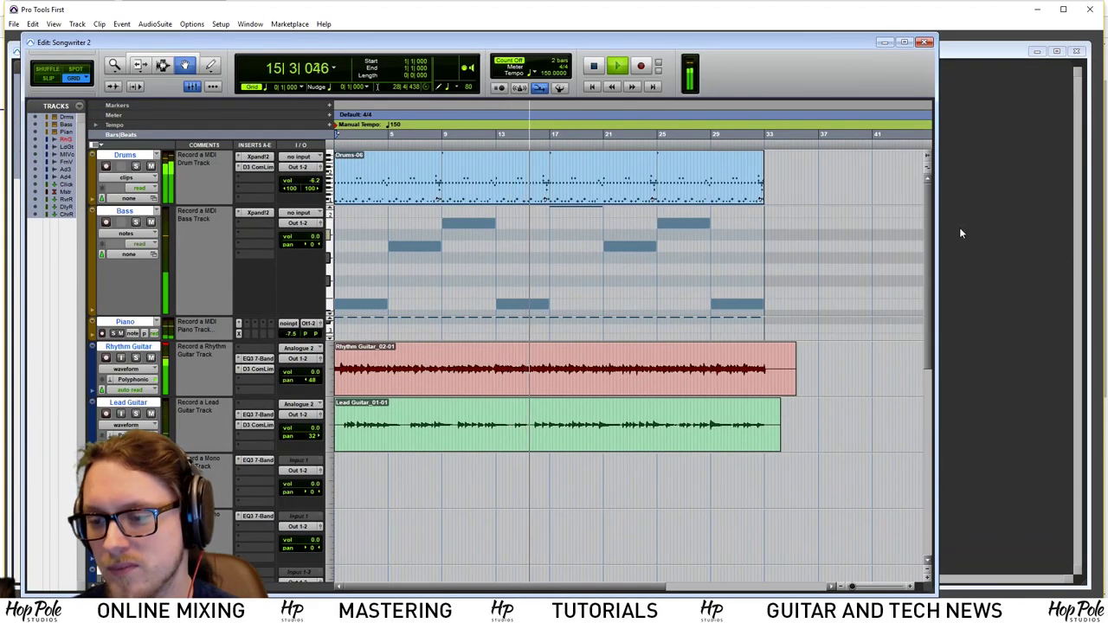
key("space")
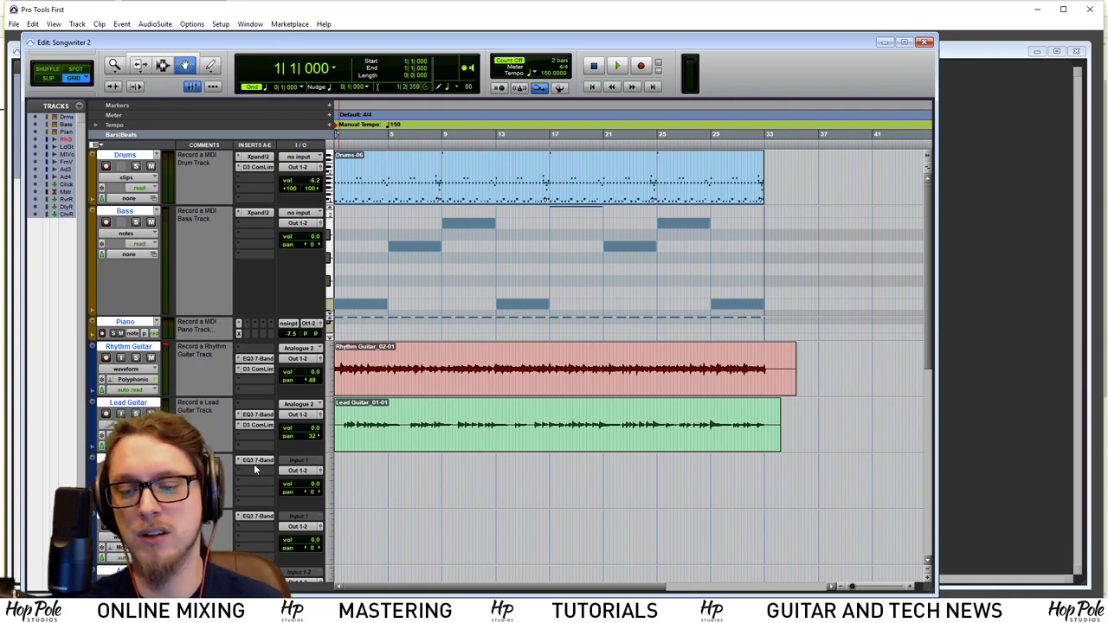
Set the Male Vocal track's input to Analogue 1 (Mono) and arm the track for recording
left_click(299, 460)
mouse_move(323, 477)
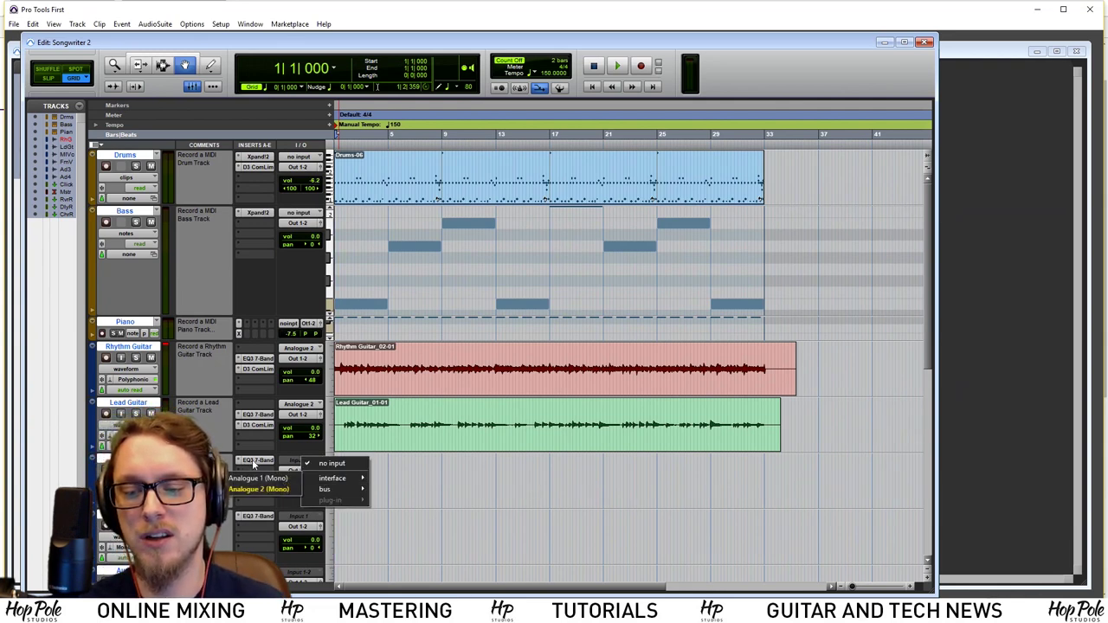
left_click(260, 478)
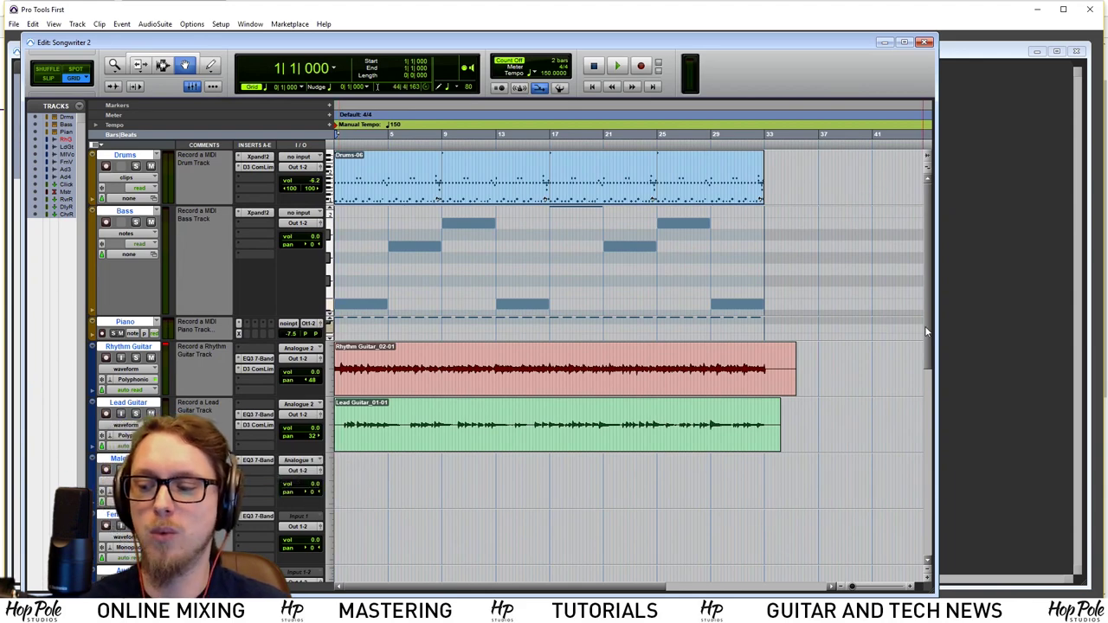
scroll(897, 372, "down", 3)
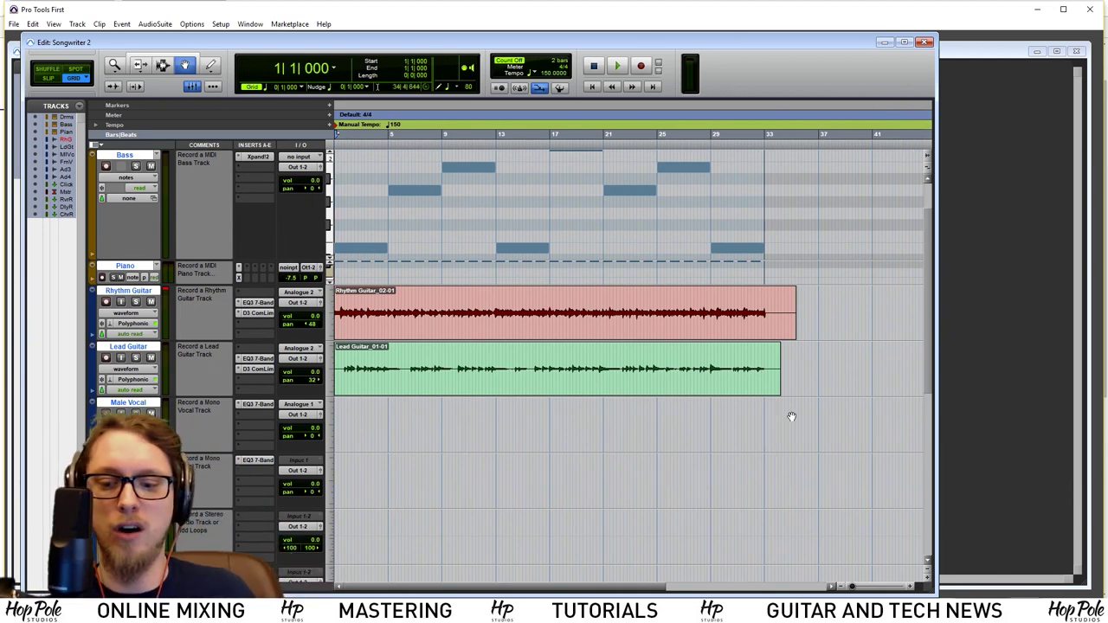
left_click(106, 414)
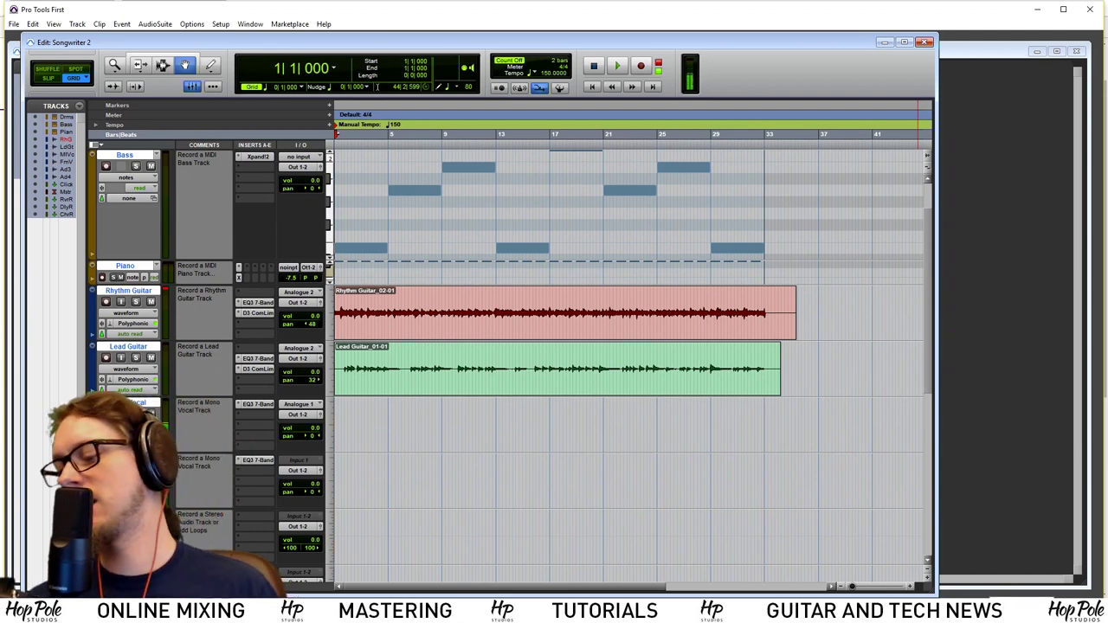
Change the ASIO buffer size in the audio interface's iD system tray settings
left_click(1017, 611)
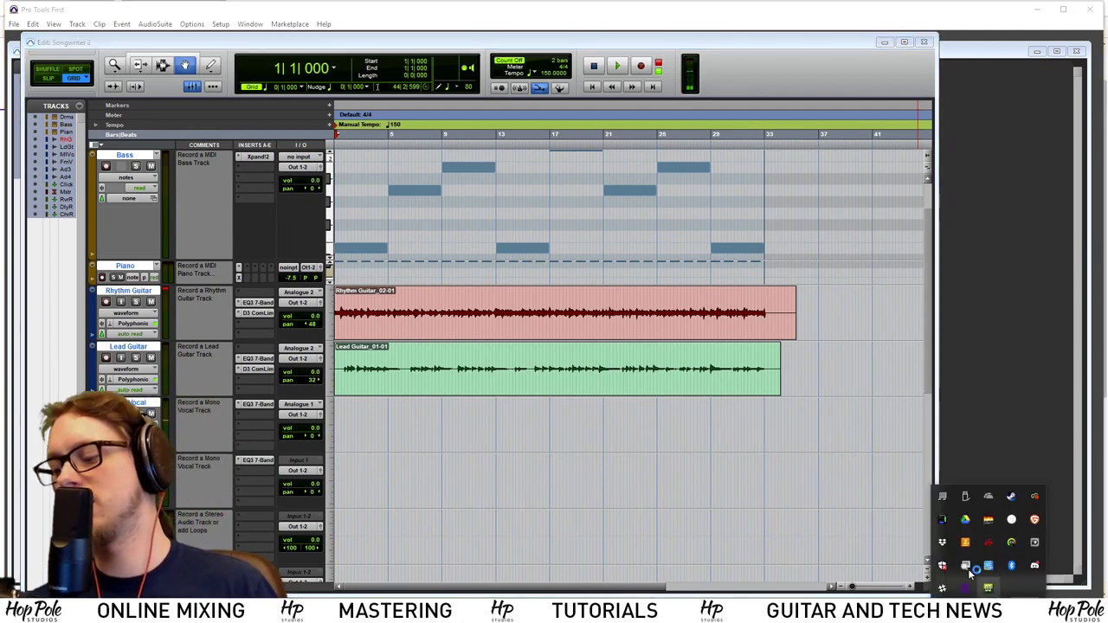
right_click(1038, 544)
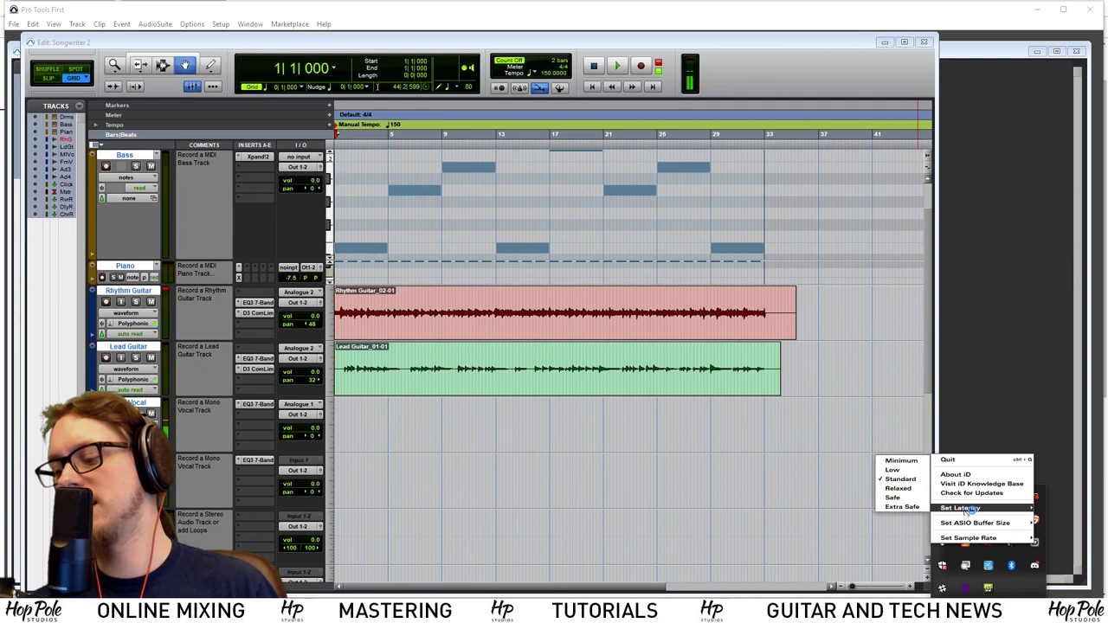
mouse_move(978, 523)
left_click(877, 475)
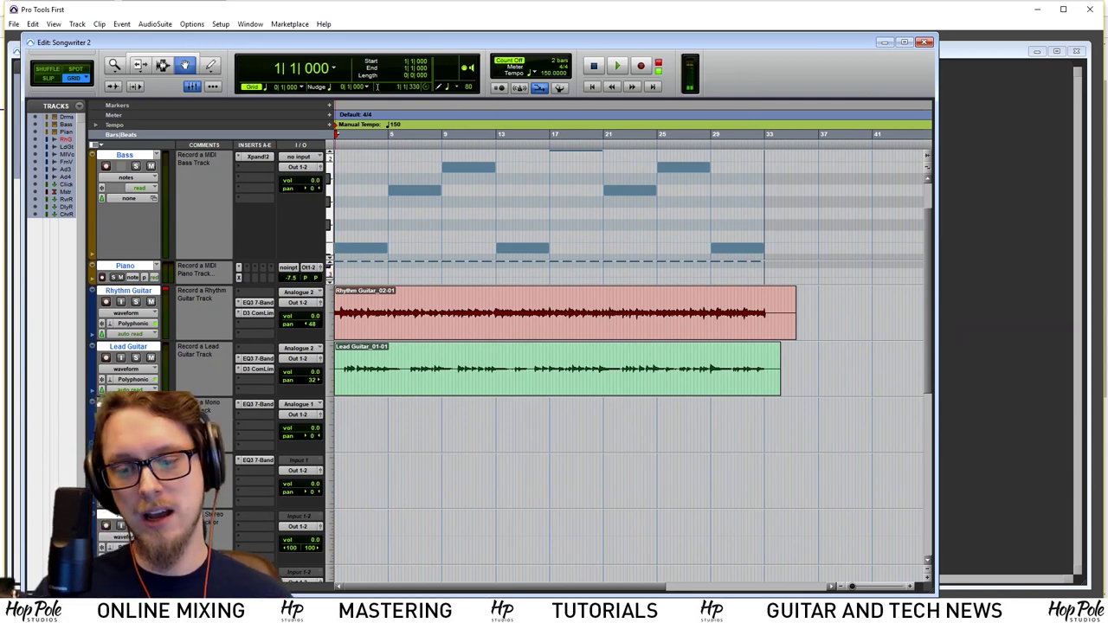
Open the Male Vocal track's EQ3 7-Band and compare the live voice with the EQ bypassed and active
left_click(257, 405)
left_click_drag(881, 200, 775, 203)
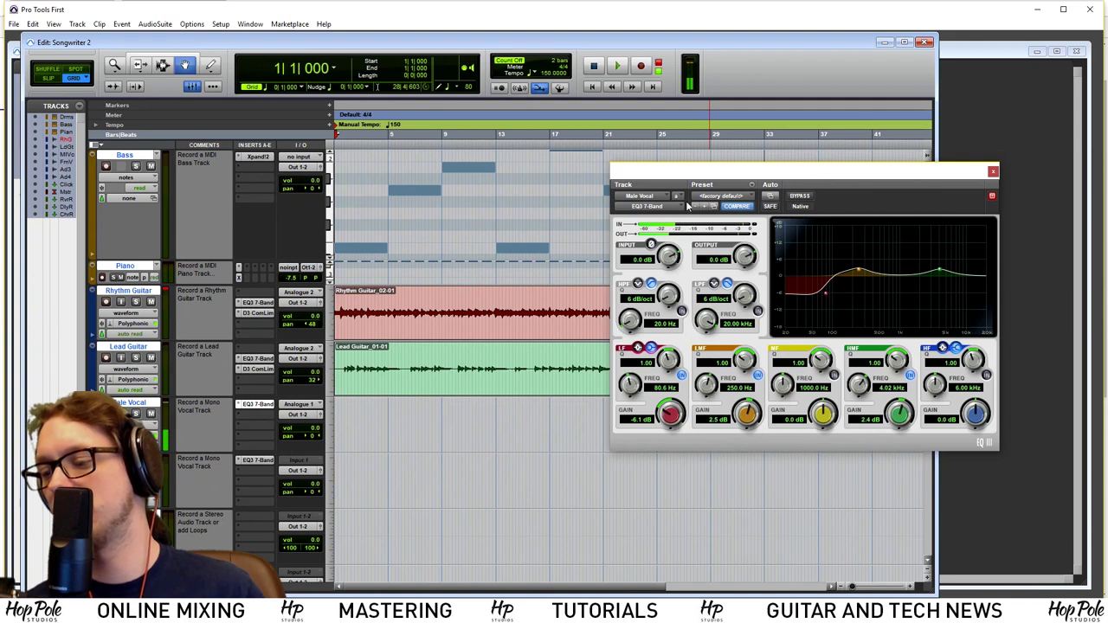
left_click(800, 196)
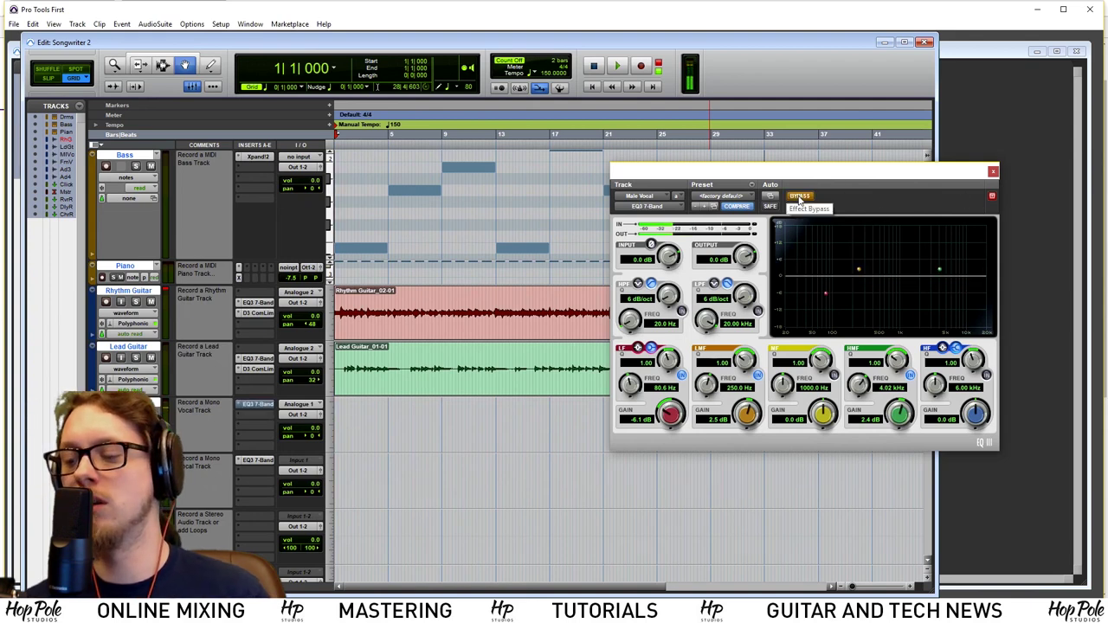
left_click(800, 197)
left_click(800, 198)
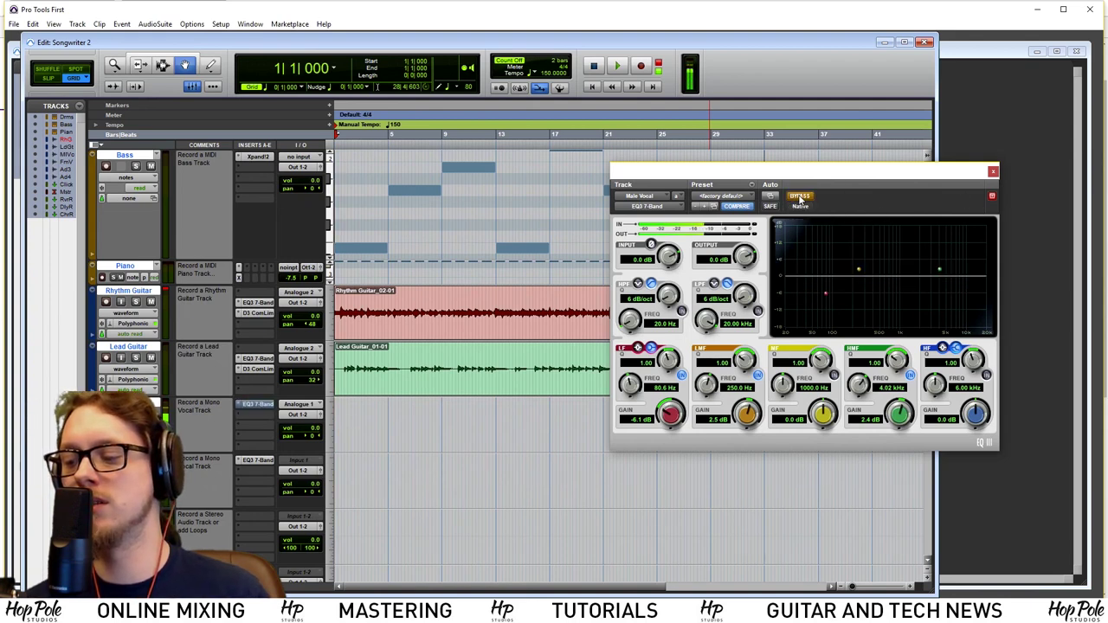
left_click(800, 198)
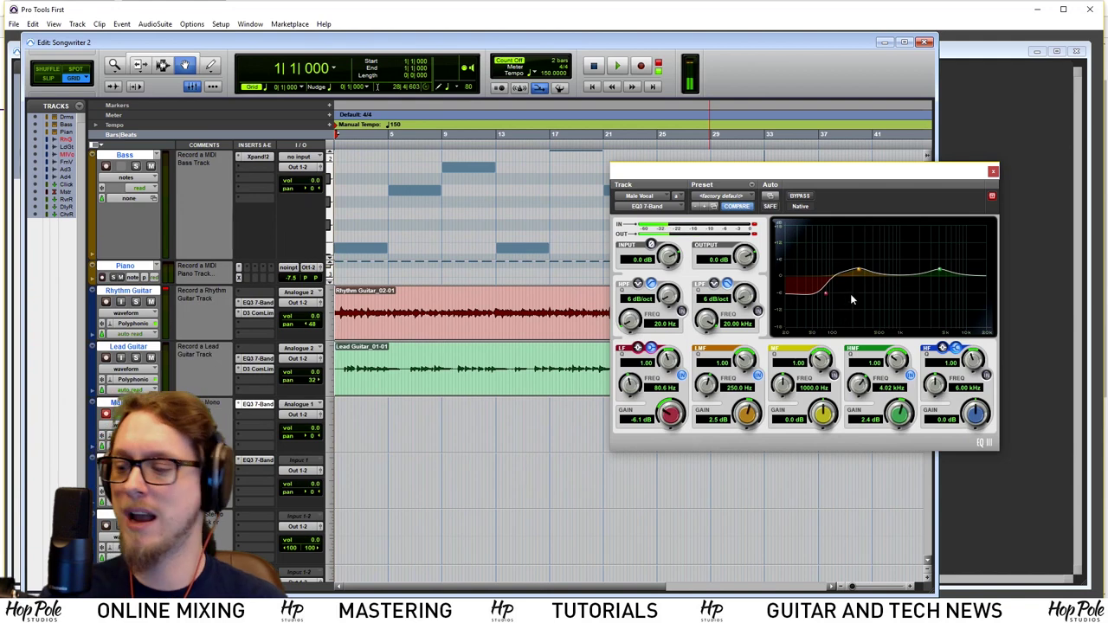
left_click(993, 172)
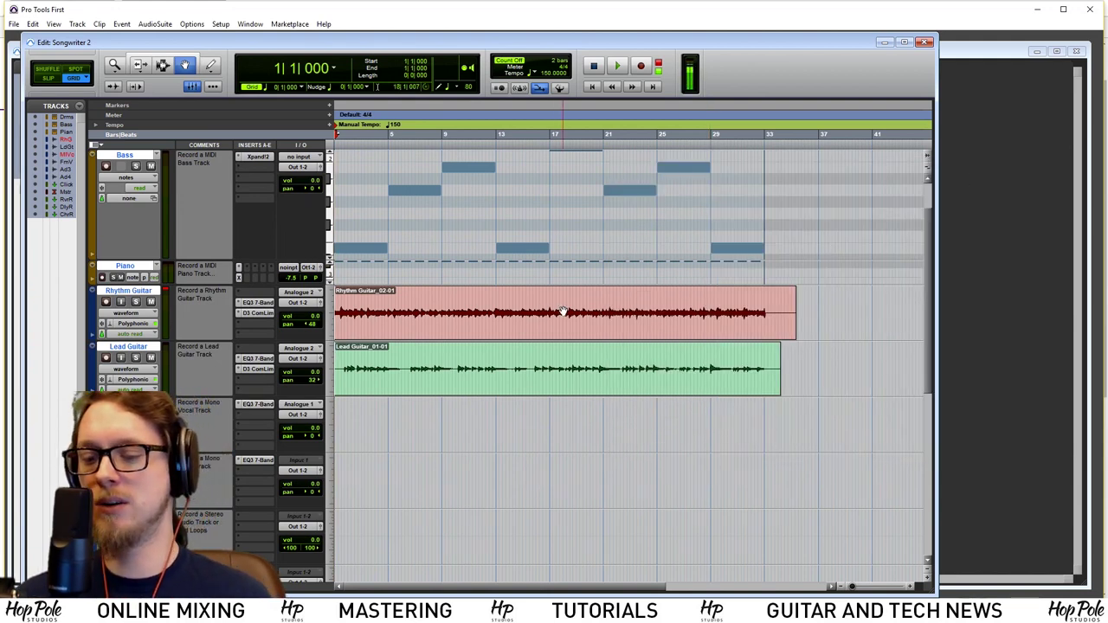
In the Mix window, set the Male Vocal track's Bus 1-2 send to -15.8 dB and its Bus 3-4 send to -33.1 dB
left_click(16, 52)
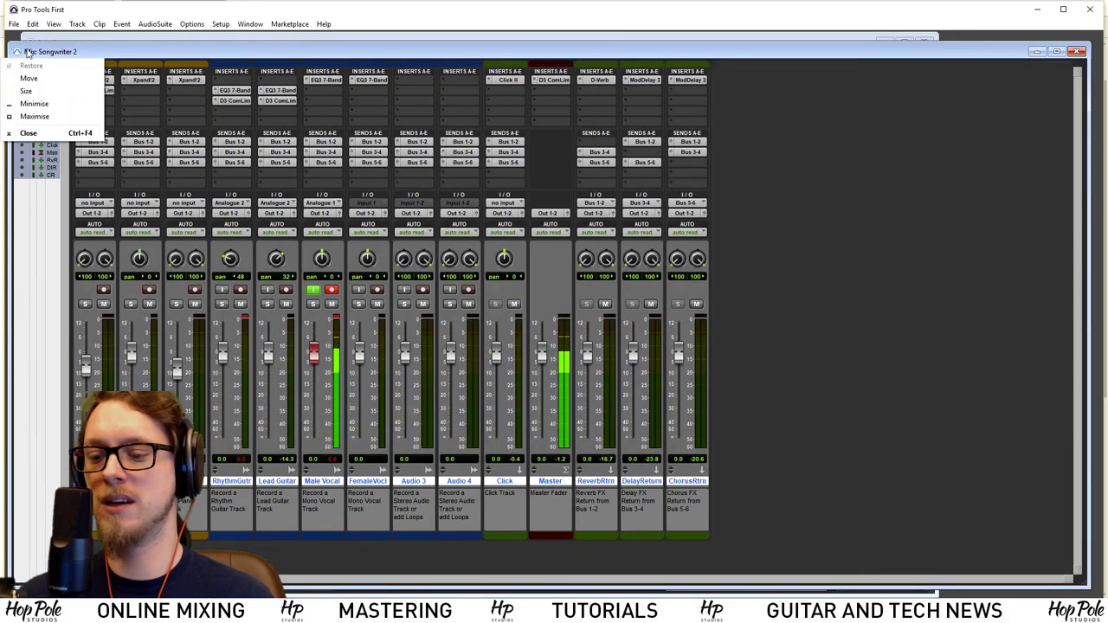
left_click(883, 267)
left_click(326, 142)
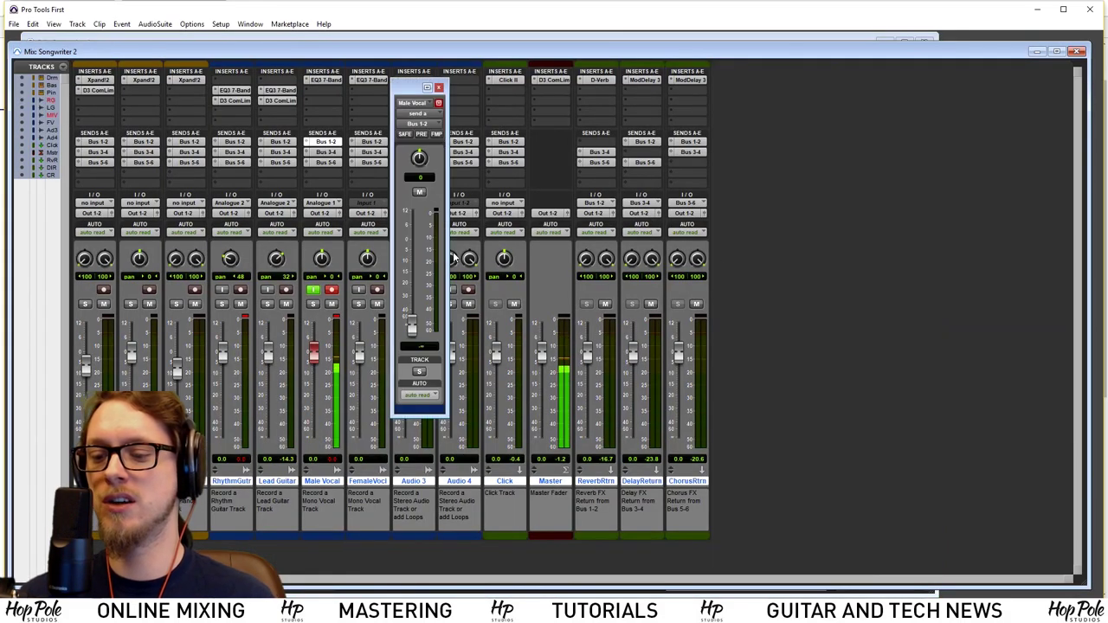
left_click_drag(410, 327, 430, 281)
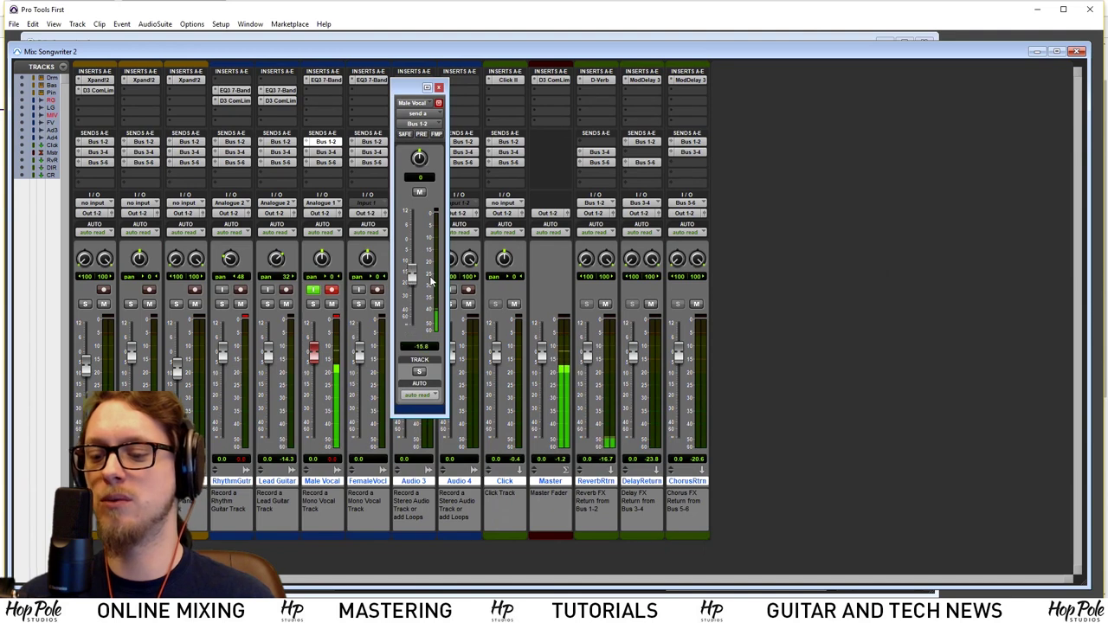
left_click(326, 152)
left_click_drag(412, 327, 412, 291)
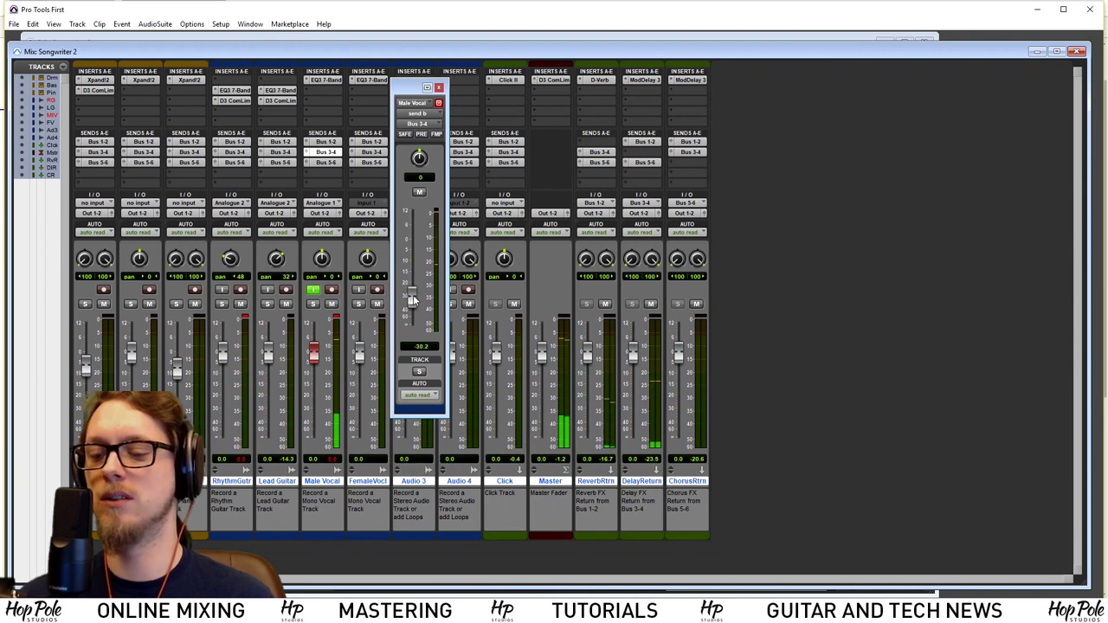
left_click_drag(413, 300, 411, 303)
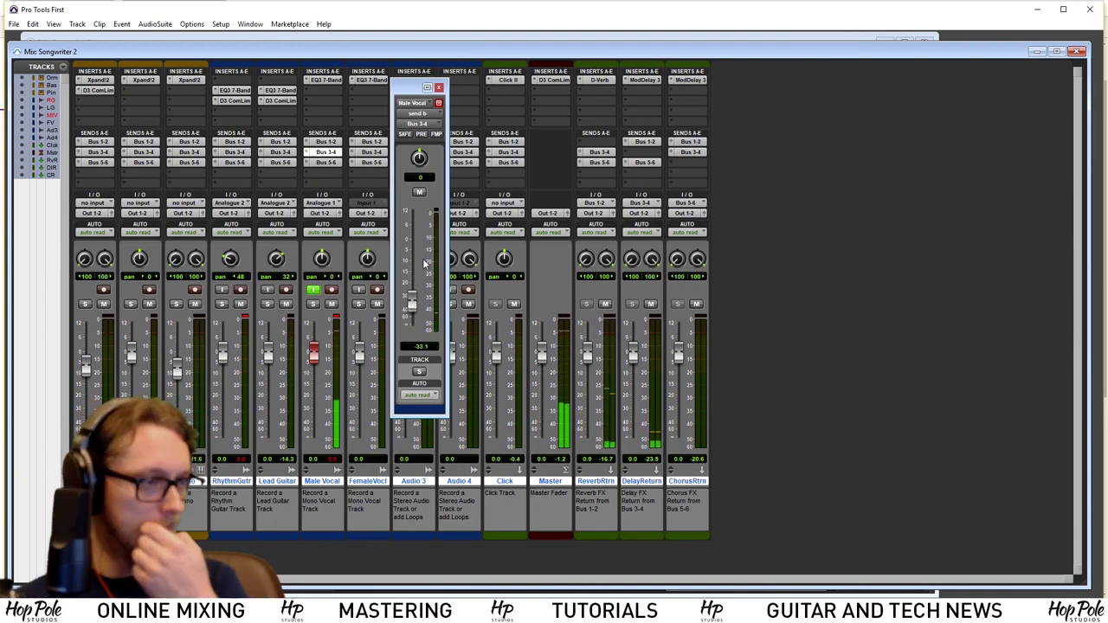
left_click(439, 88)
Return to the Edit window and record a Male Vocal take from bar 1 to about bar 33 with the metronome on
left_click(444, 37)
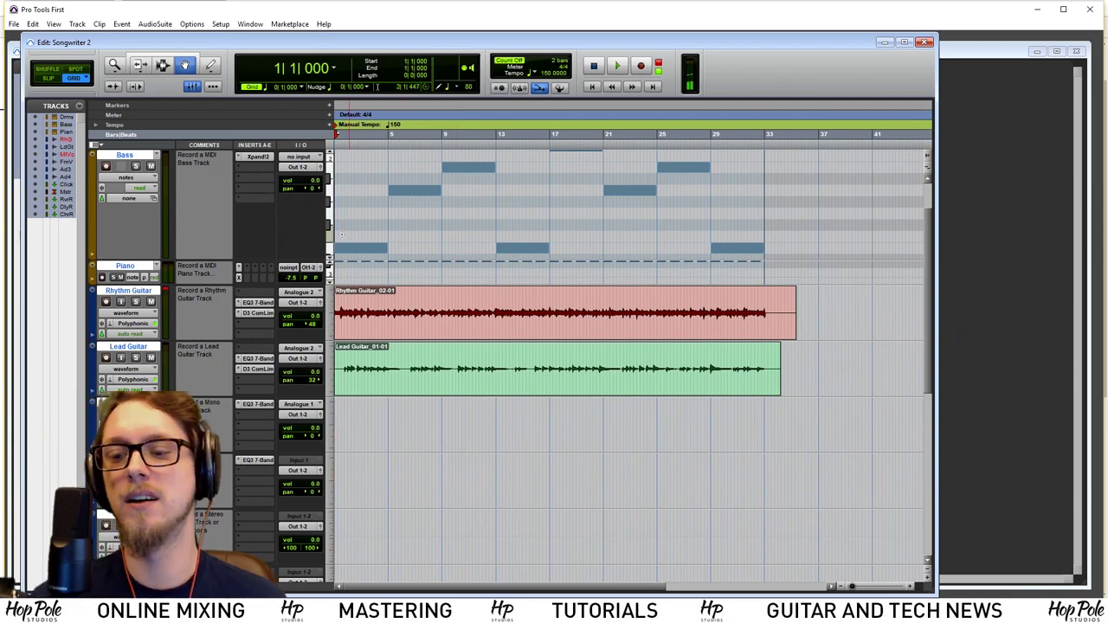
mouse_move(312, 47)
left_mouse_down()
mouse_move(346, 45)
mouse_move(331, 45)
left_mouse_up()
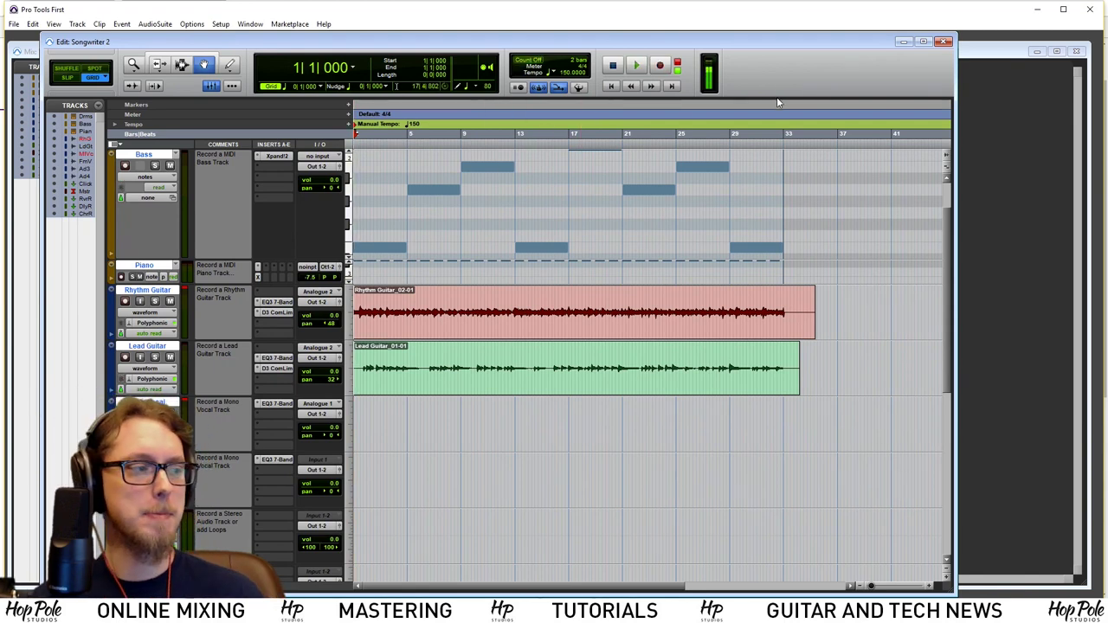
key("space")
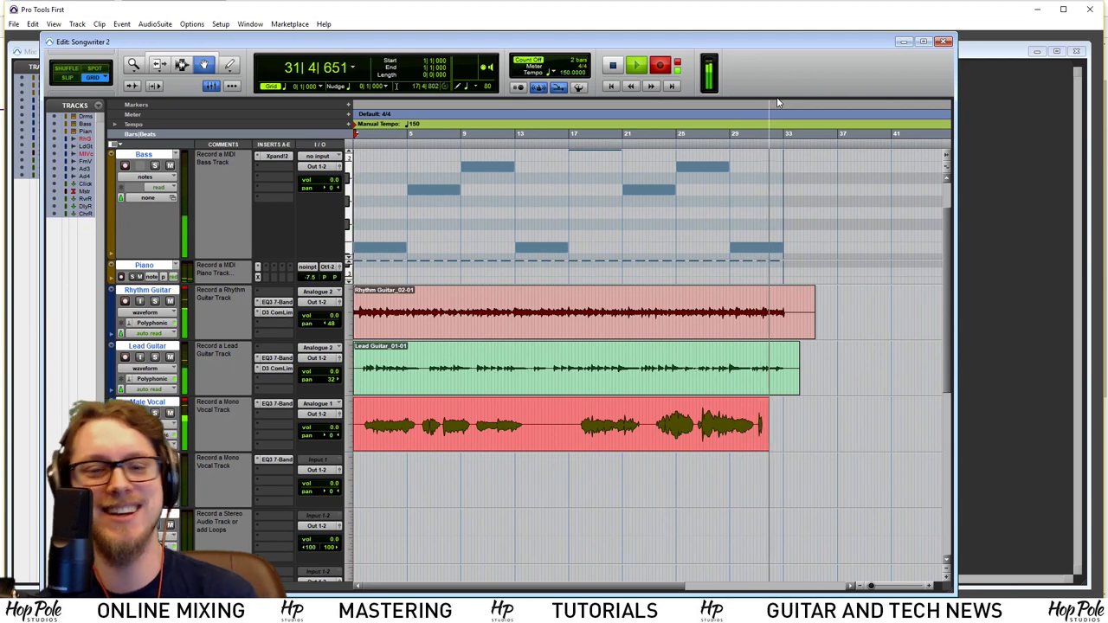
key("space")
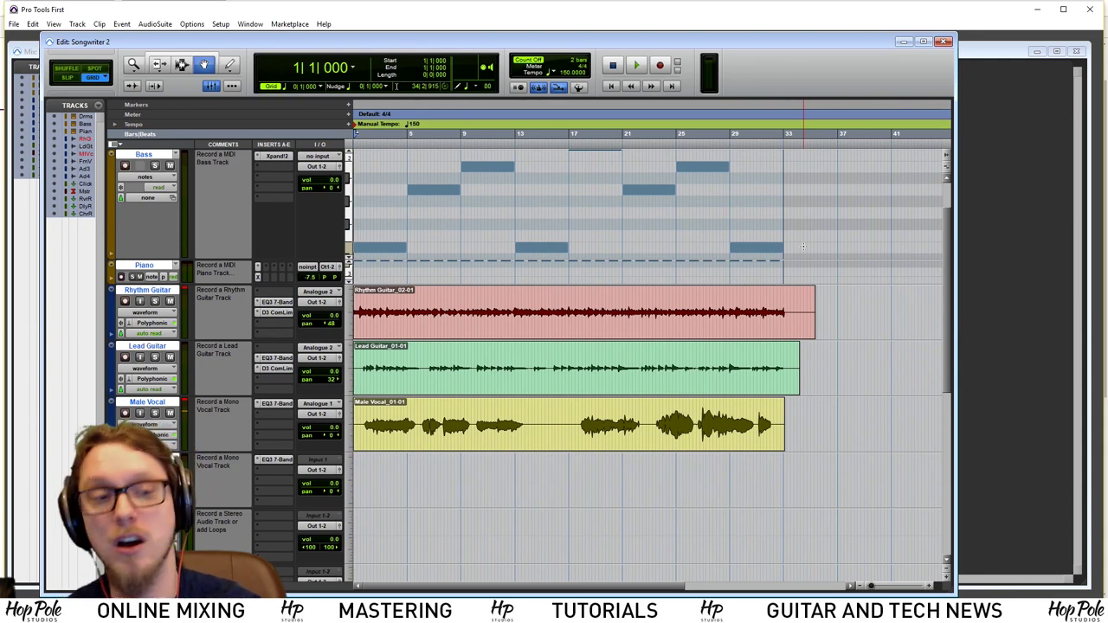
Play back the song with the recorded Male Vocal take, and turn off the metronome click
key("space")
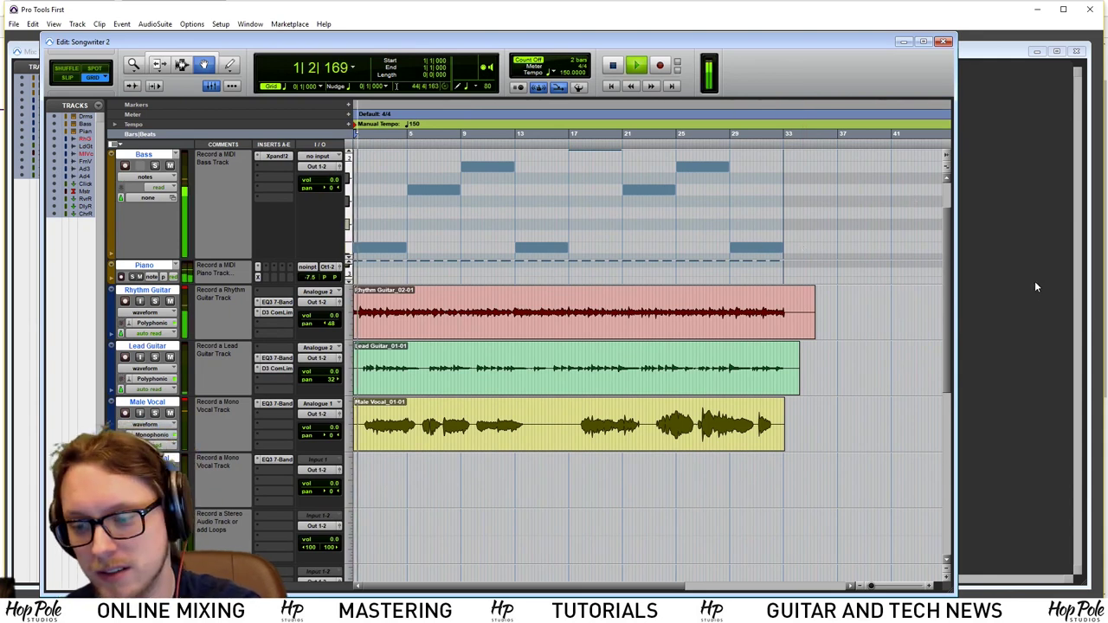
left_click(225, 425)
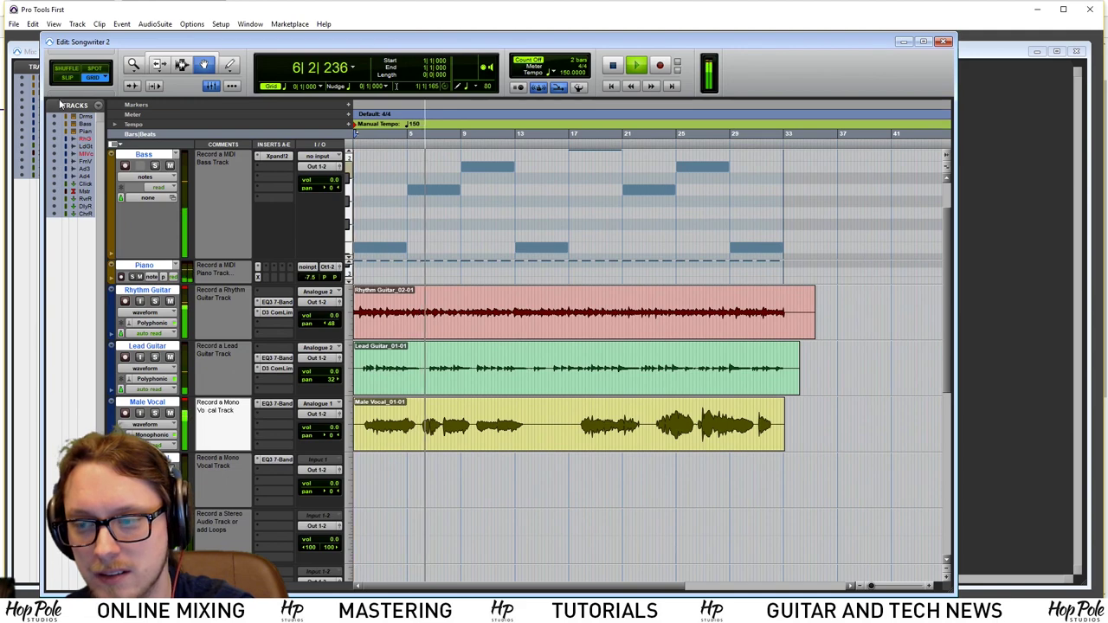
key("space")
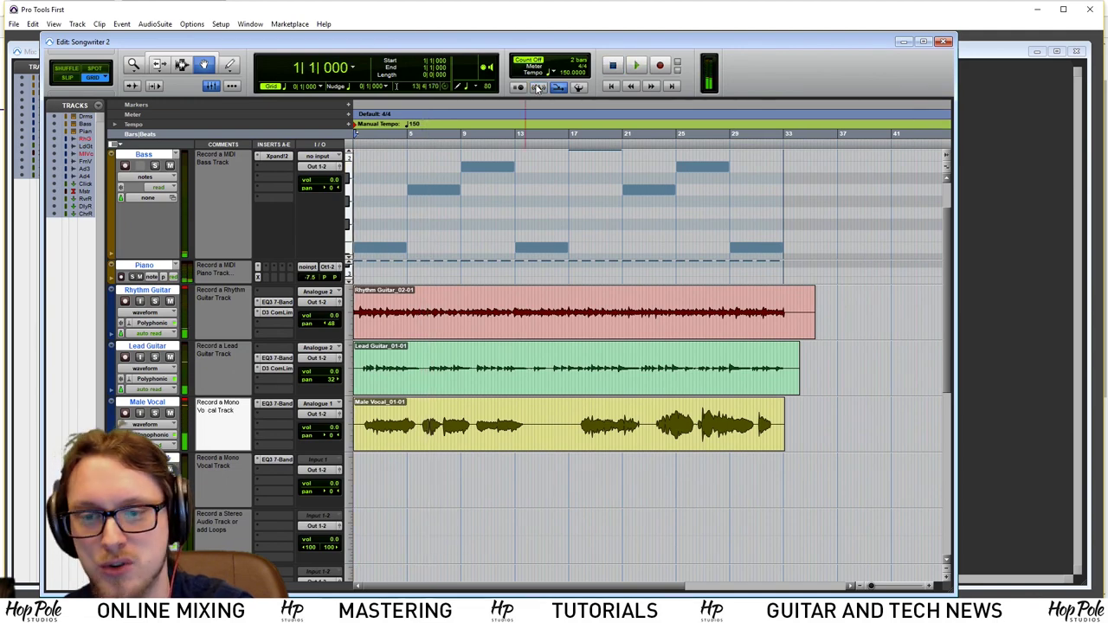
In the Mix window, open the Male Vocal track's EQ3 7-Band and enable its high-pass filter at 140.2 Hz
left_click(1019, 214)
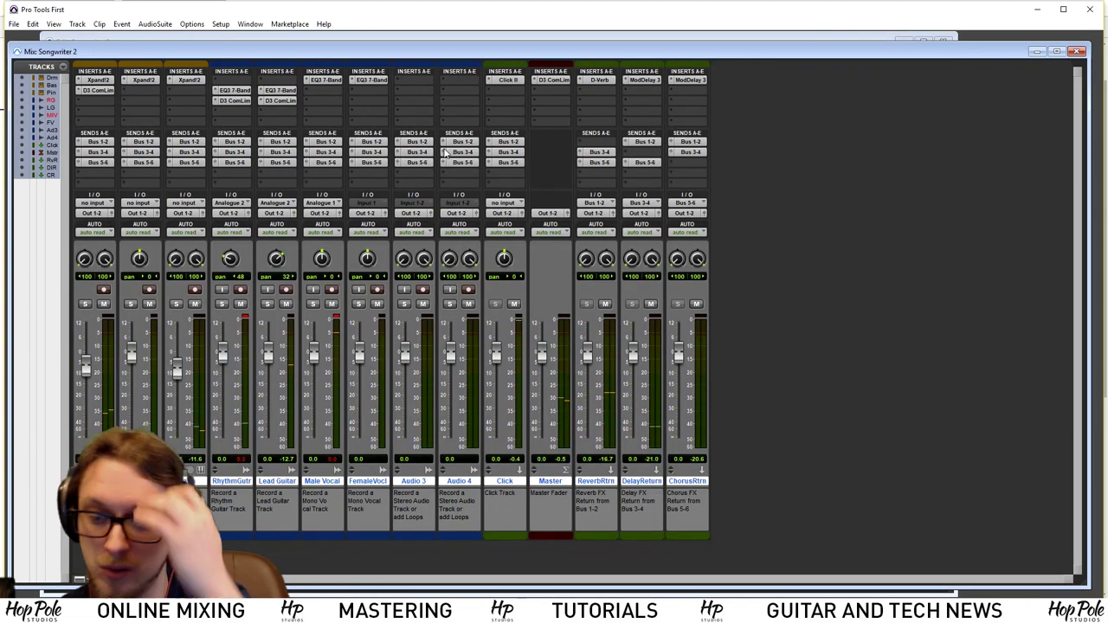
left_click(325, 79)
left_click_drag(729, 172, 648, 146)
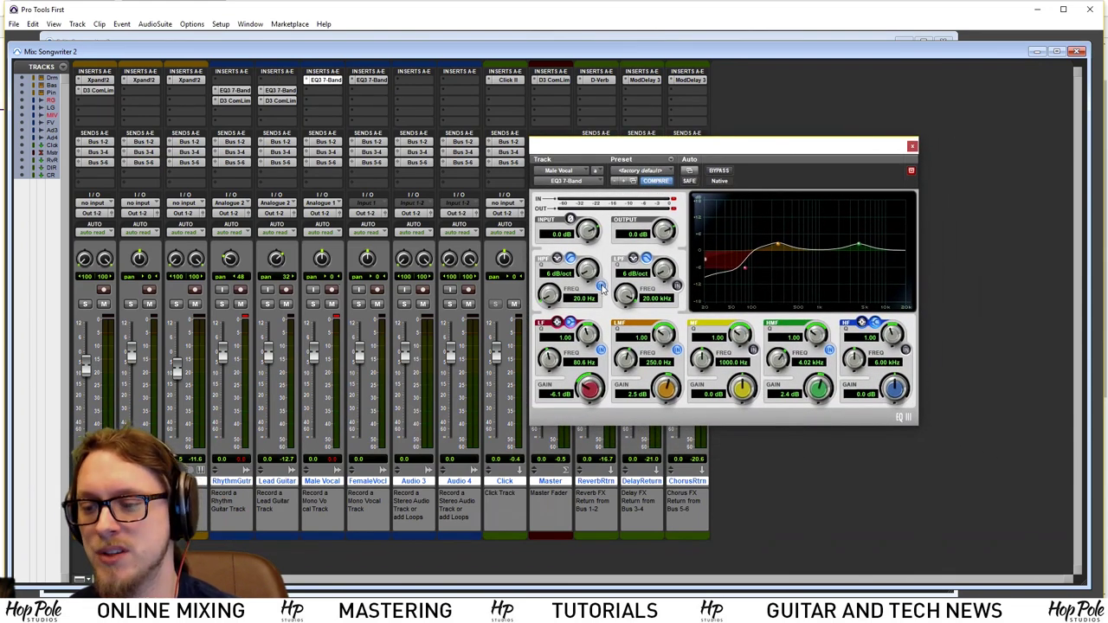
left_click_drag(556, 280, 559, 272)
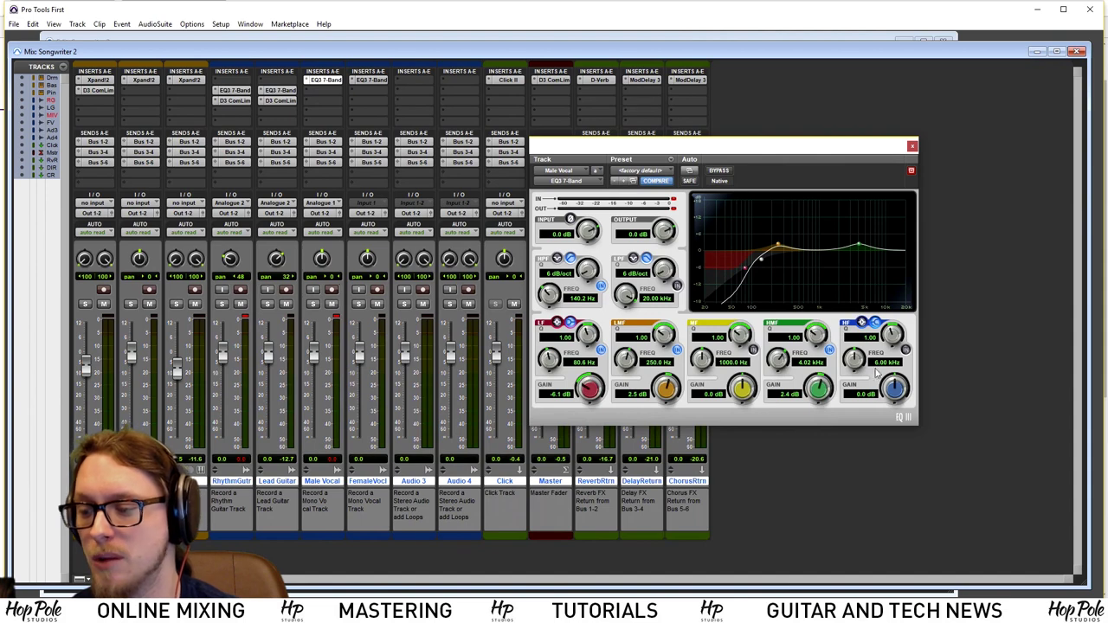
Enable the Male Vocal EQ's HF band and set its gain to 3.2 dB
left_click_drag(897, 393, 897, 374)
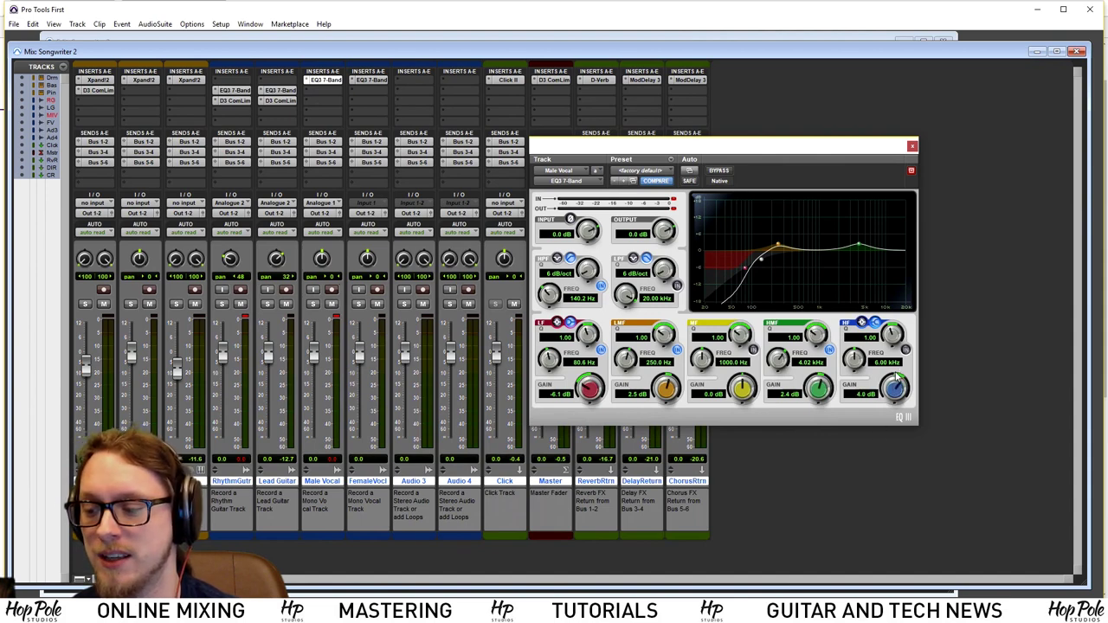
left_click(906, 351)
left_click(906, 350)
left_click(906, 350)
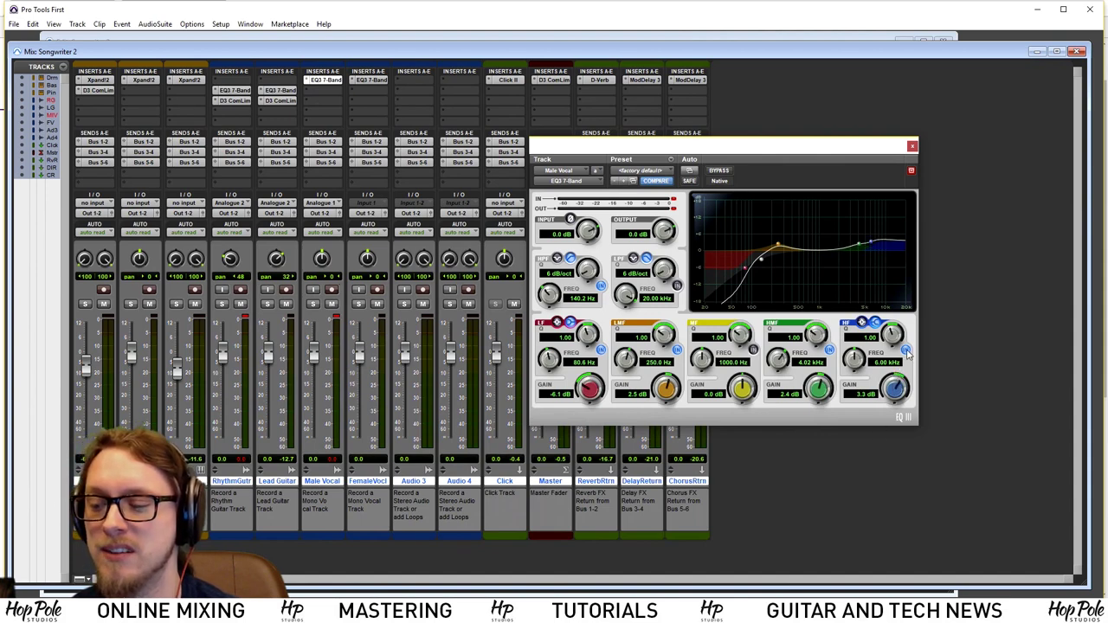
left_click(906, 351)
left_click(906, 351)
left_click_drag(884, 396, 885, 398)
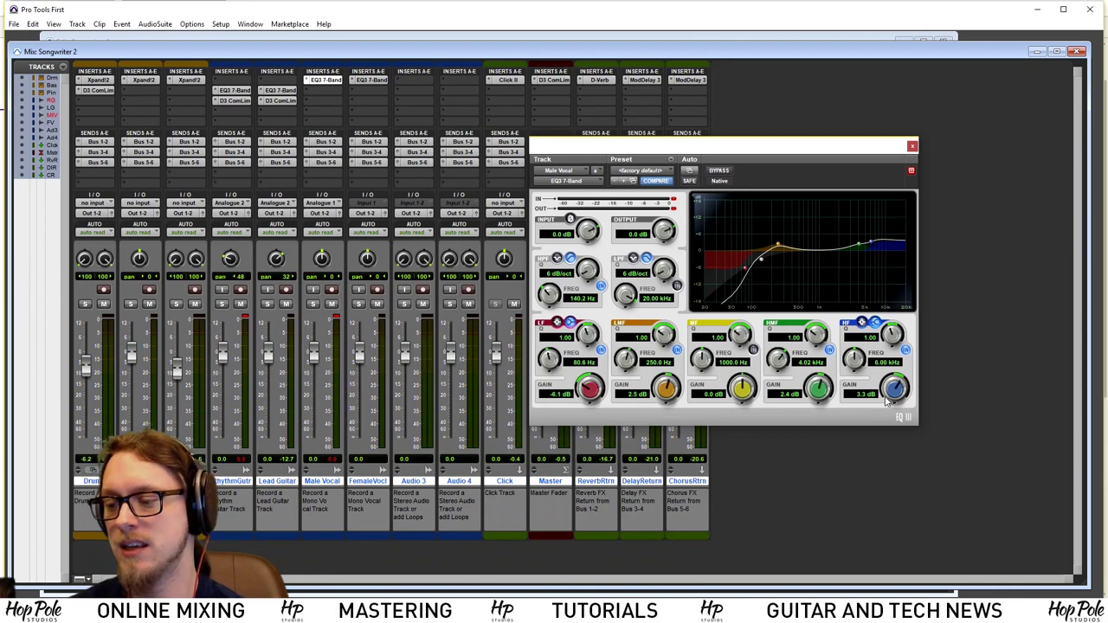
During playback, set the Male Vocal EQ's LMF band to -2.2 dB at 524.2 Hz and close the plug-in
key("space")
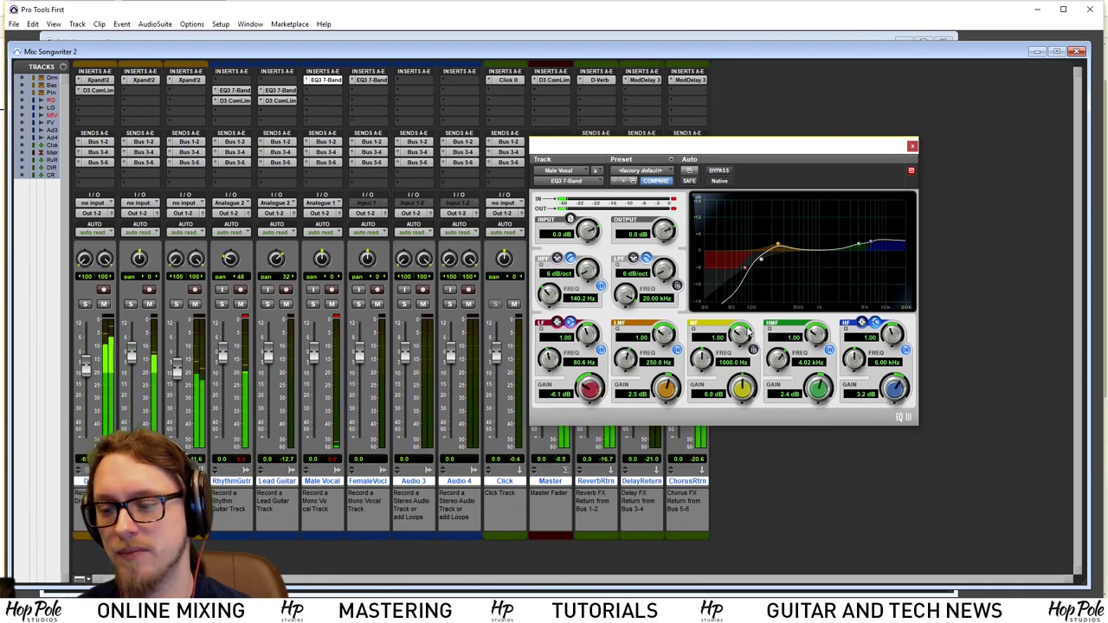
left_click_drag(741, 158, 787, 180)
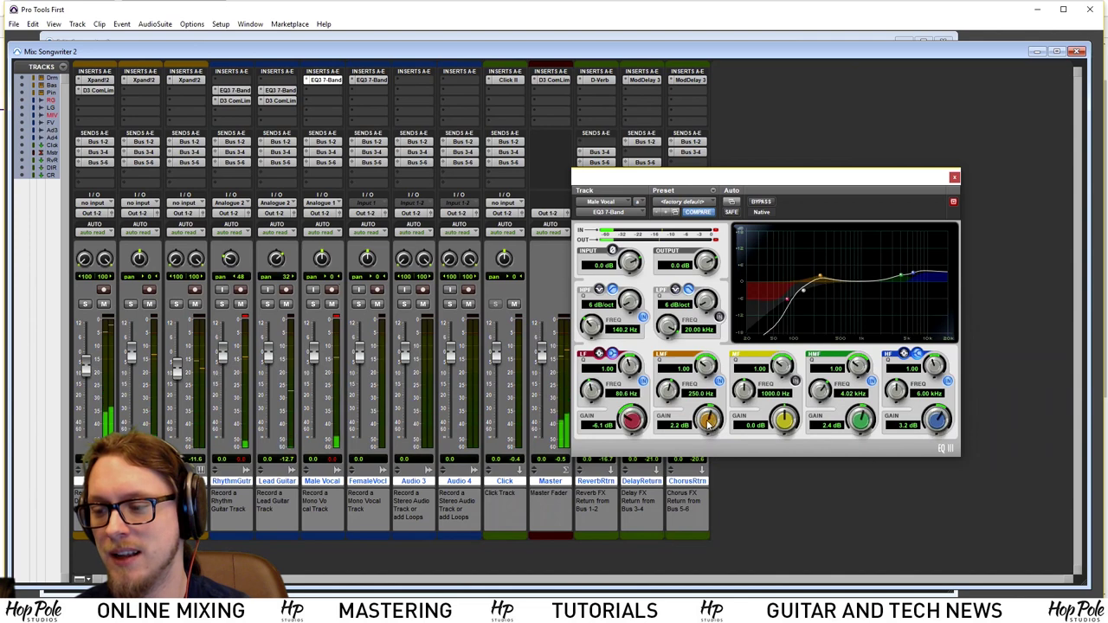
left_click_drag(707, 422, 708, 427)
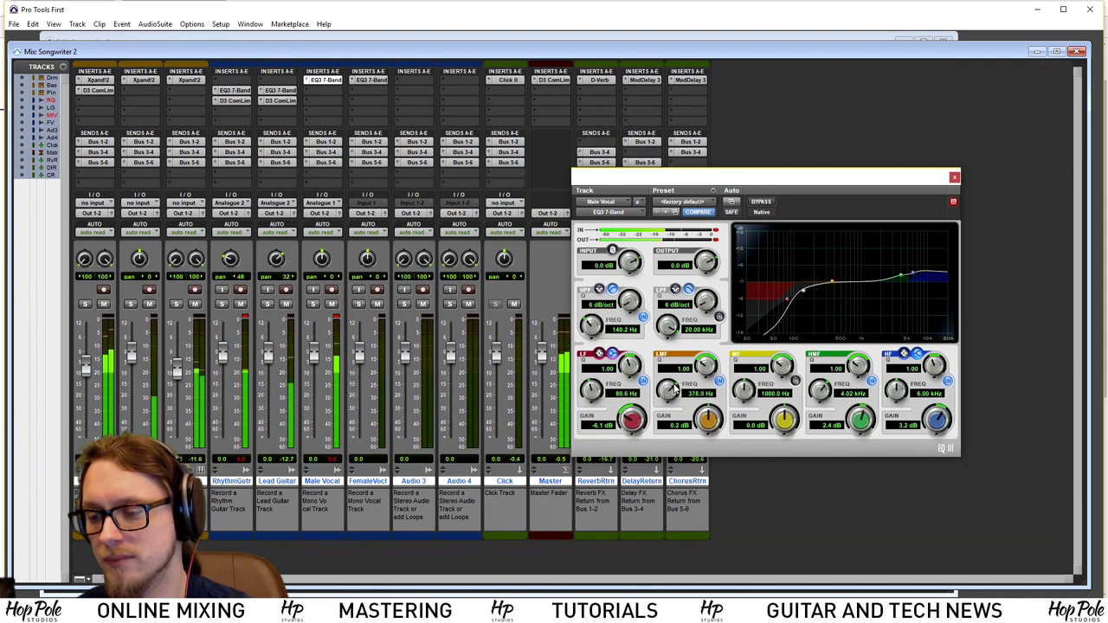
left_click_drag(681, 381, 683, 380)
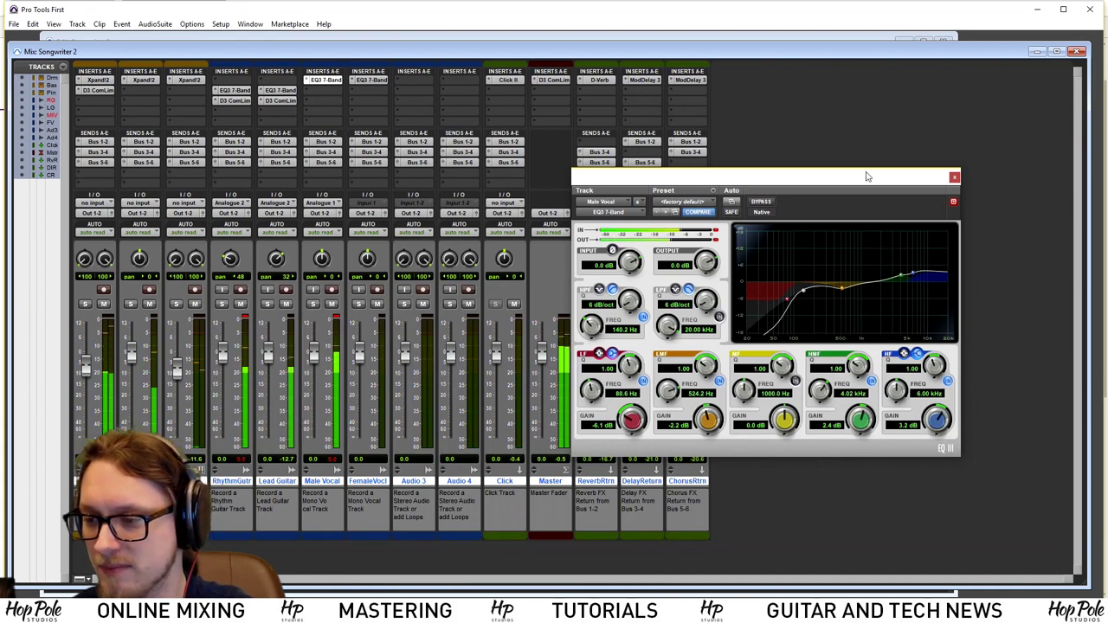
left_click_drag(866, 175, 891, 159)
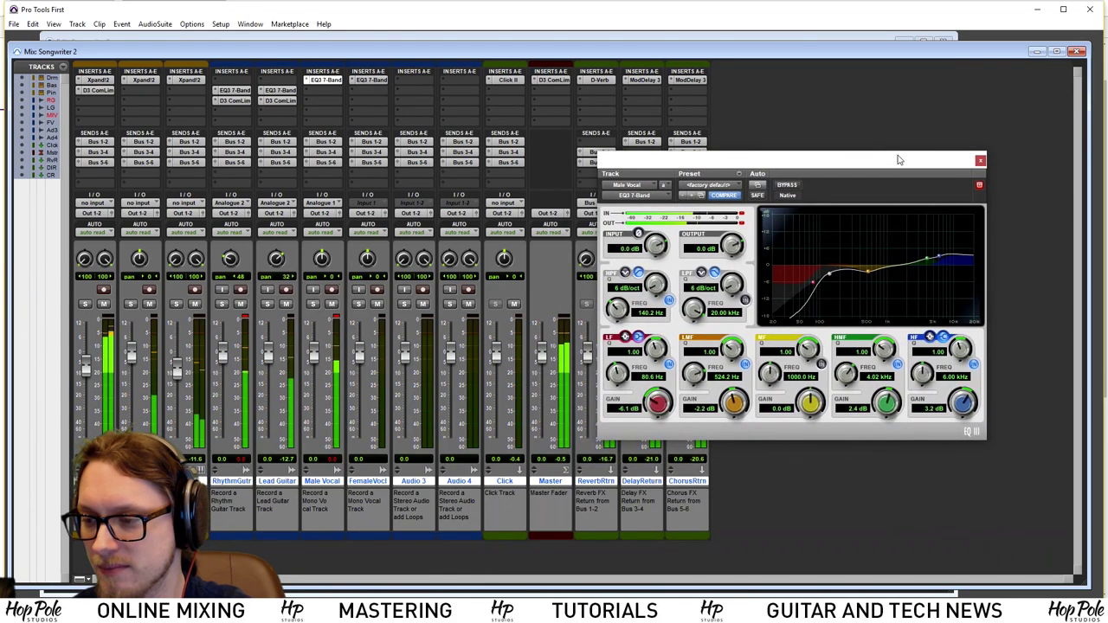
left_click(980, 161)
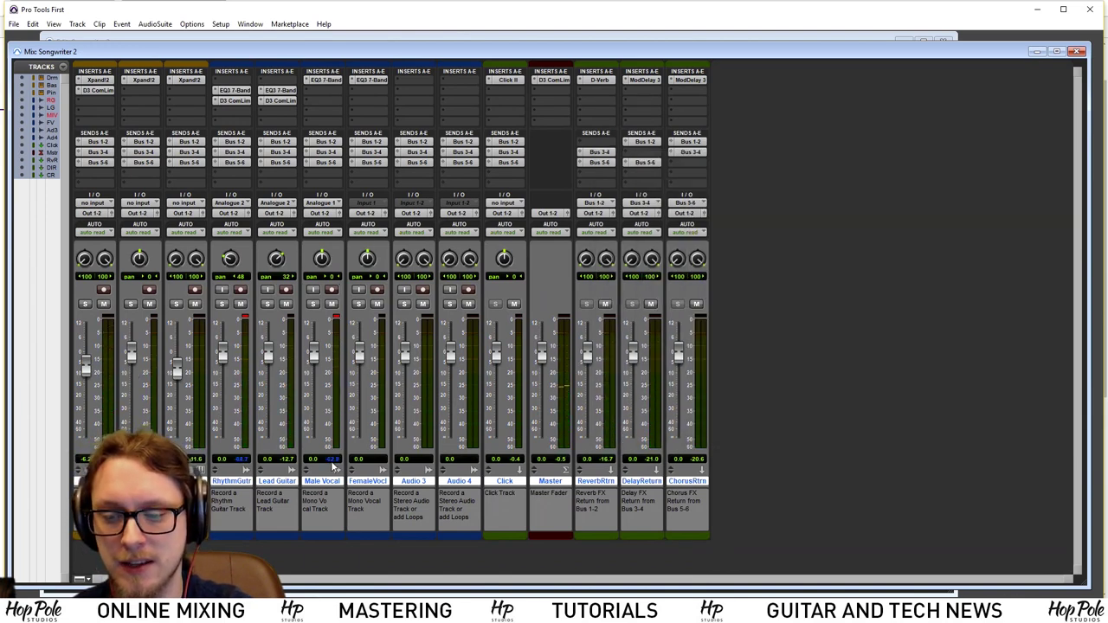
Reset the track peak readouts and insert Dyn3 Compressor/Limiter (mono) after the EQ on the Male Vocal track
left_click(287, 460)
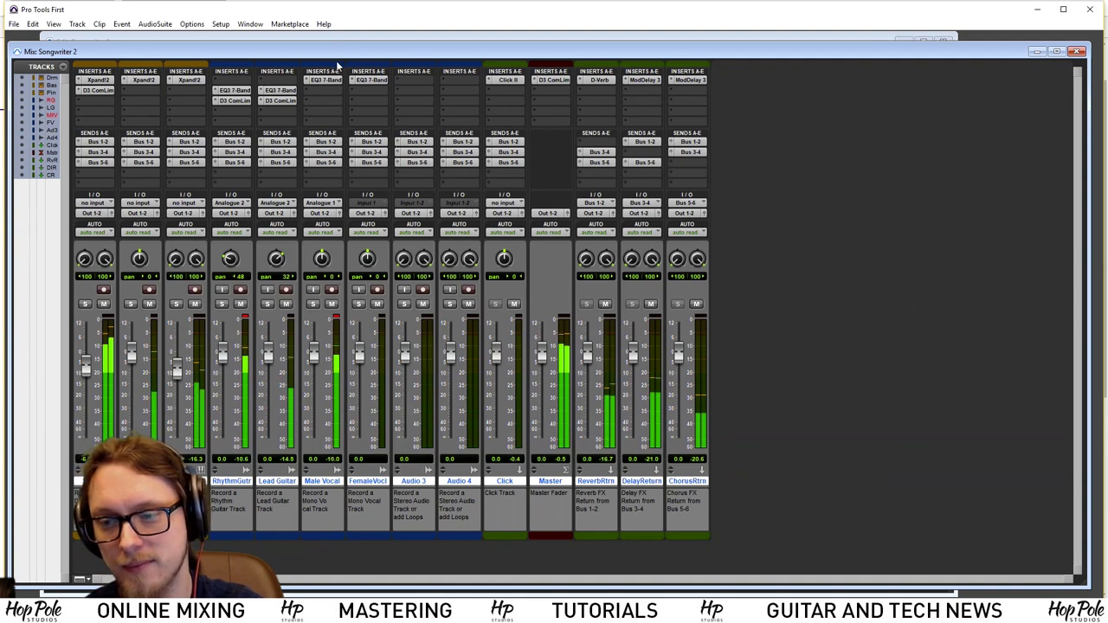
left_click(340, 94)
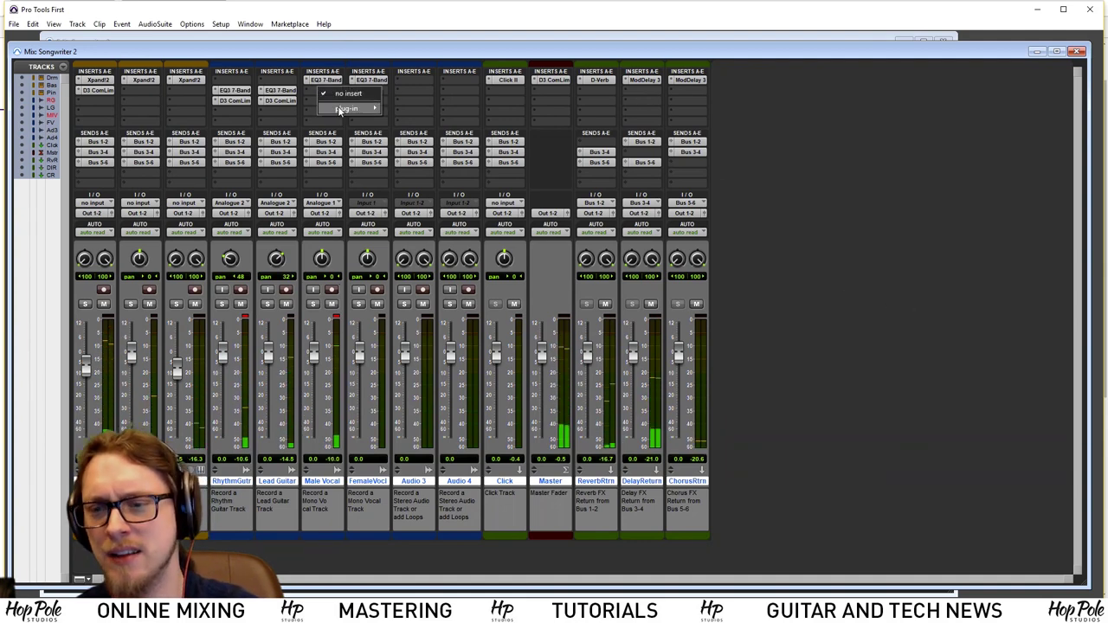
mouse_move(343, 108)
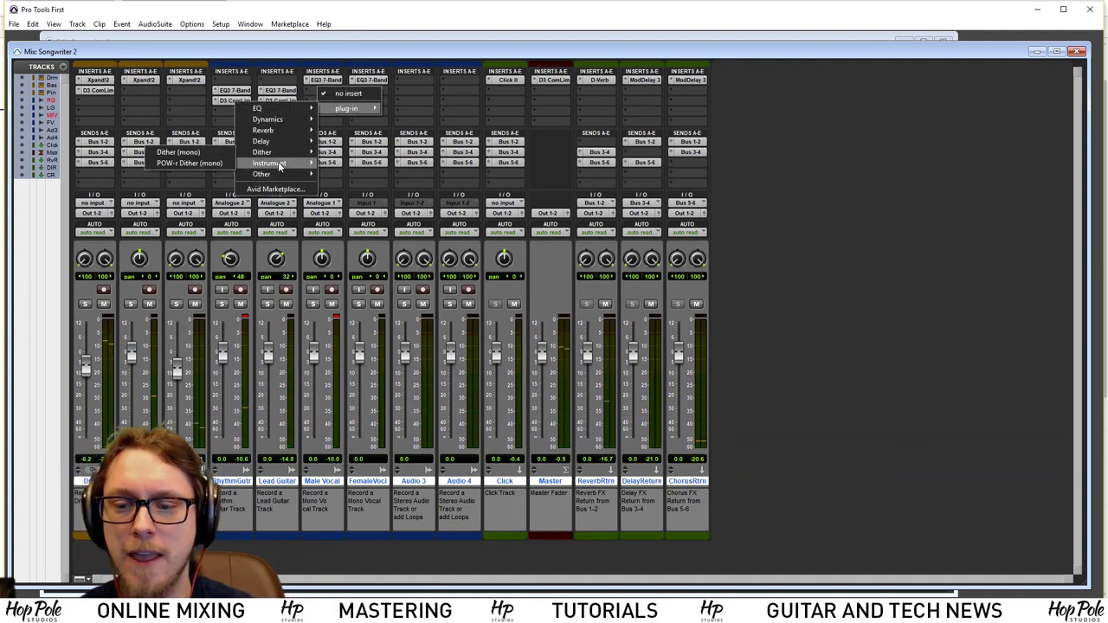
mouse_move(284, 152)
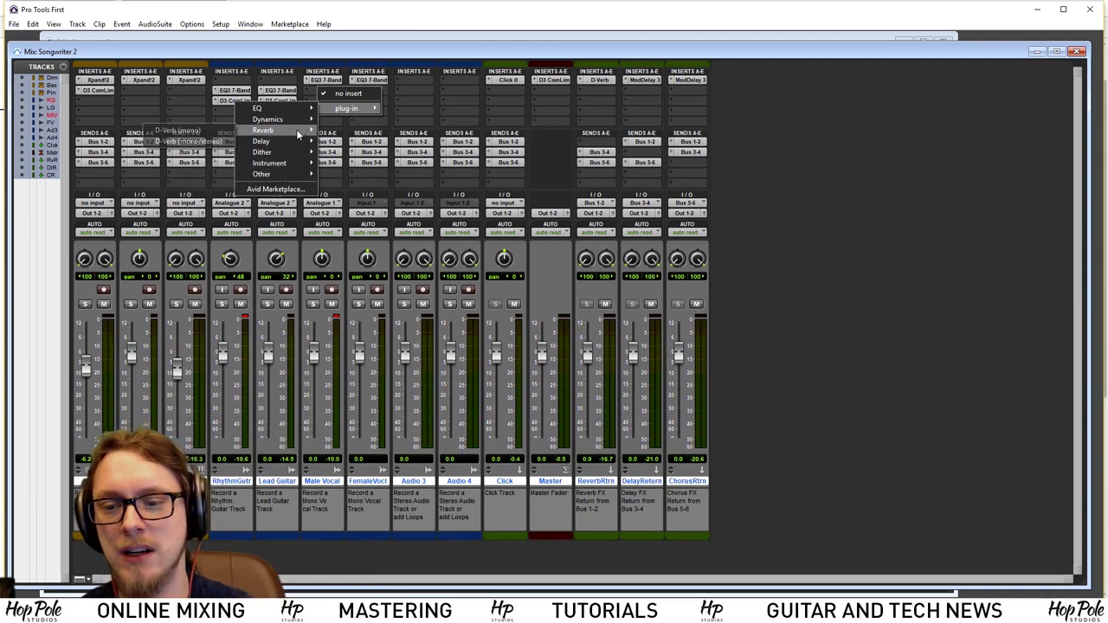
mouse_move(294, 128)
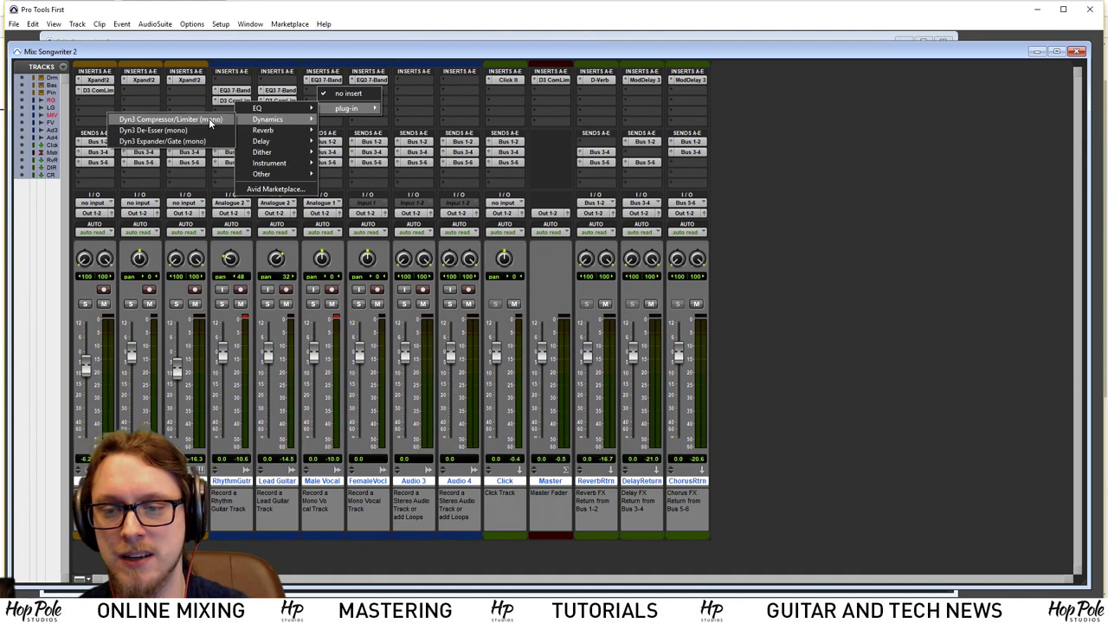
left_click(202, 122)
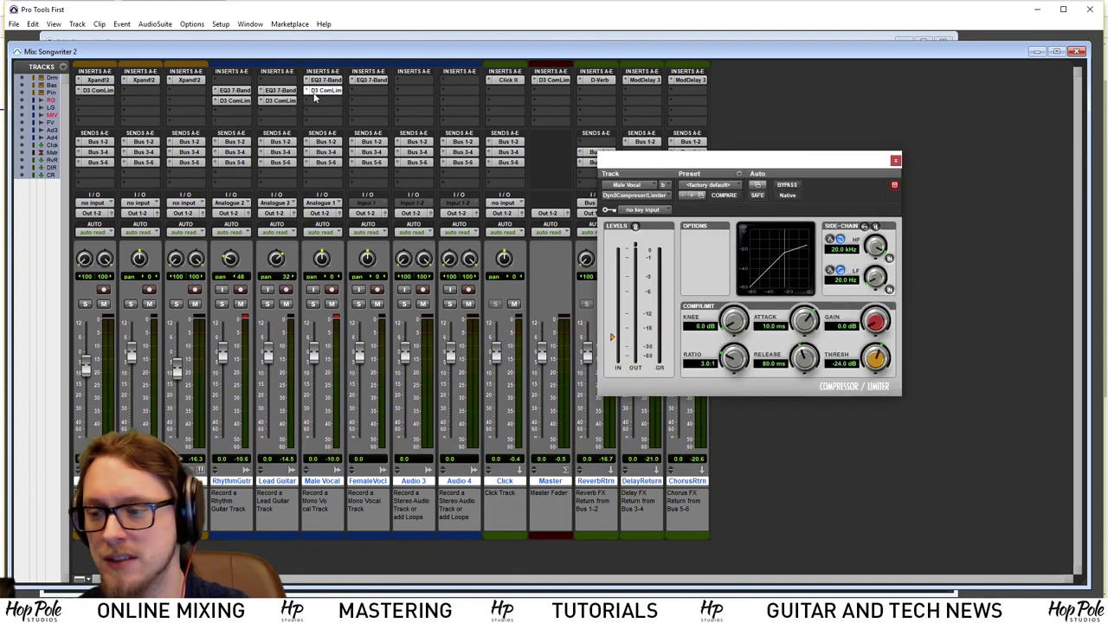
Load the Vocal Comp preset and set the compressor's ratio to 4.1:1, attack to 951.6 us and release to 95.9 ms
left_click(725, 187)
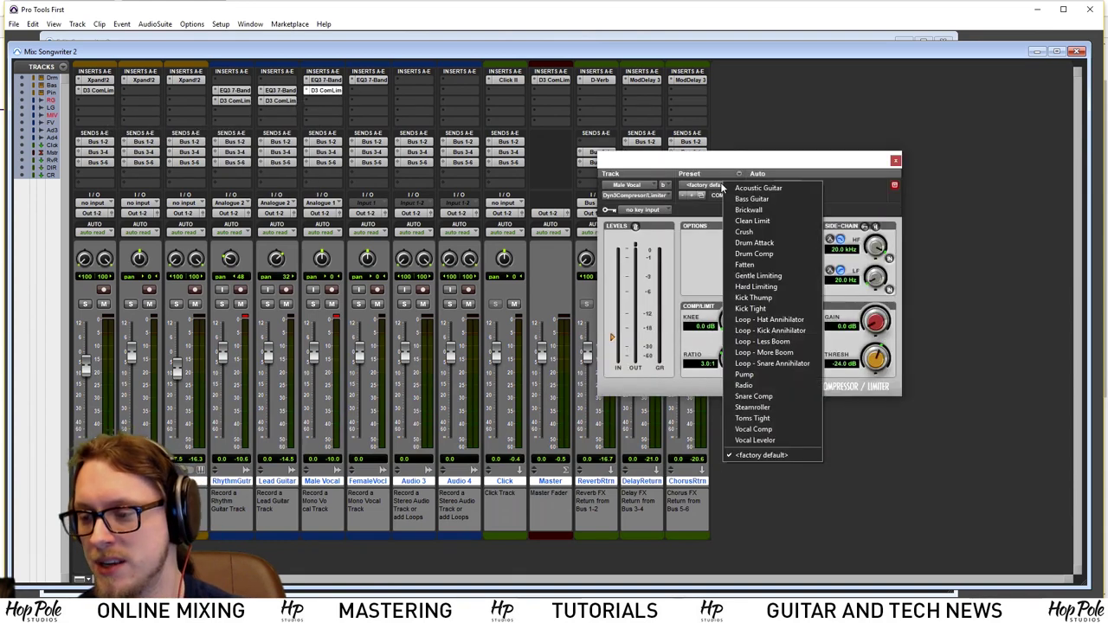
left_click(765, 429)
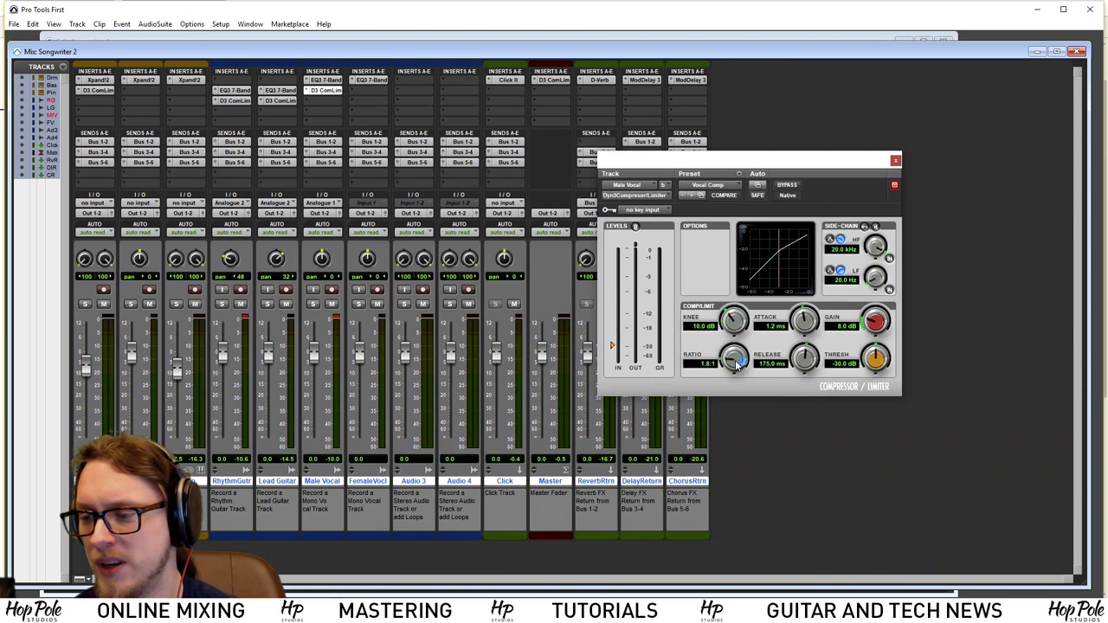
left_click_drag(739, 362, 743, 354)
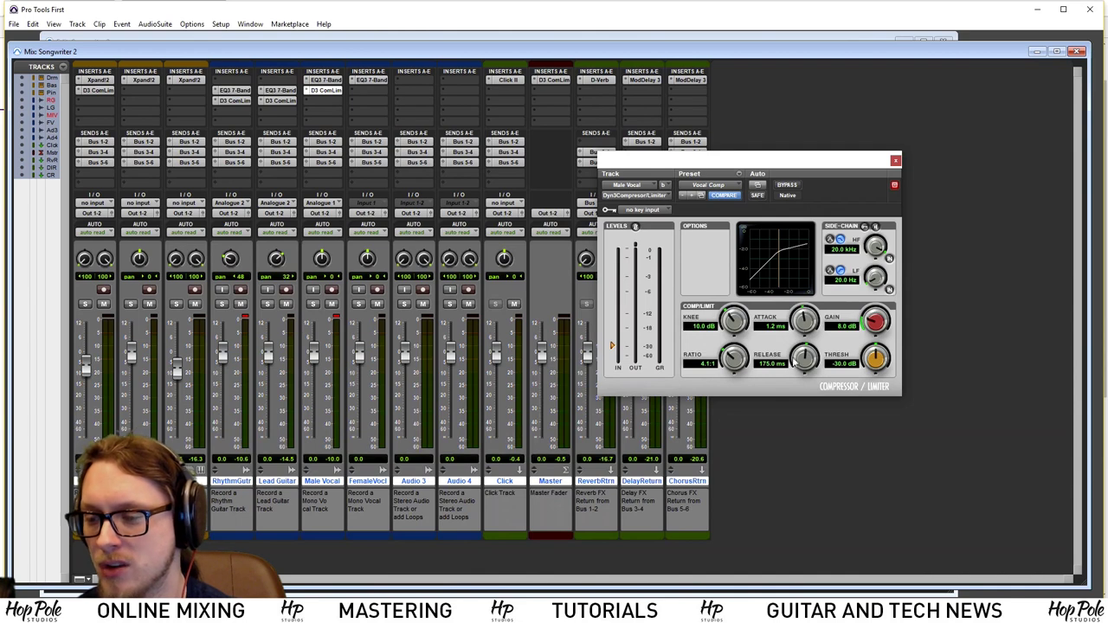
left_click_drag(807, 324, 809, 335)
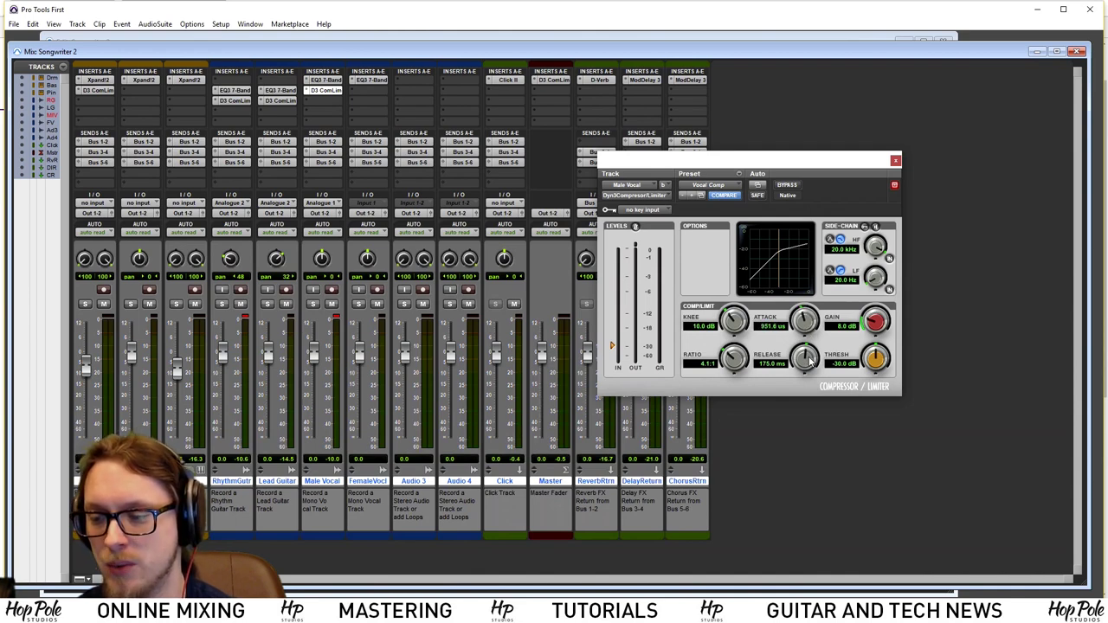
left_click_drag(806, 382, 806, 376)
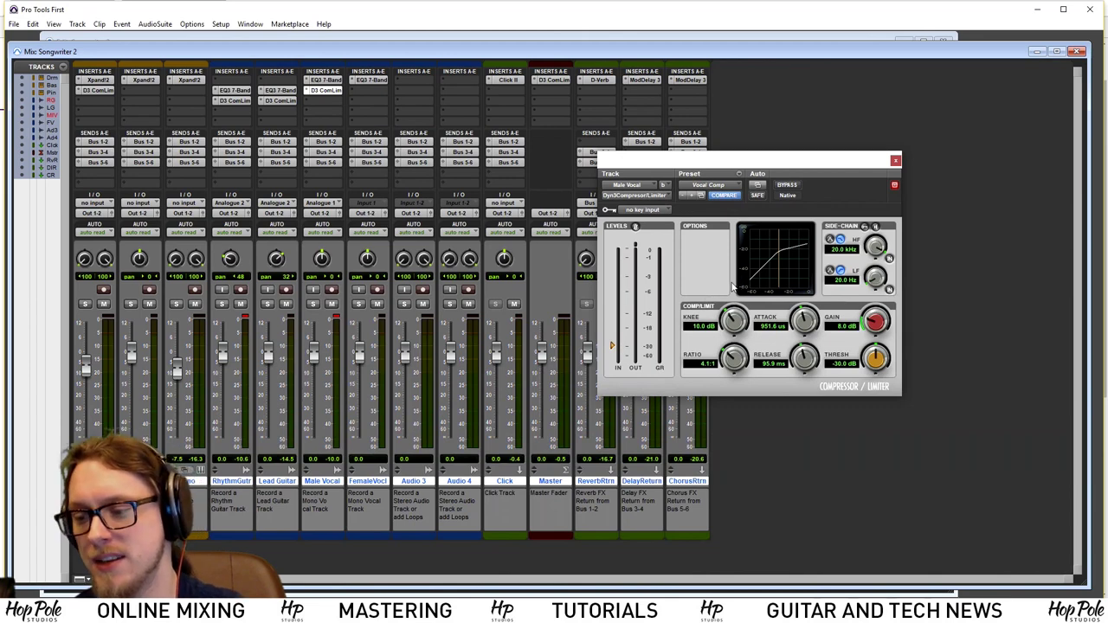
During playback, set the Male Vocal compressor's gain to 9.1 dB and the track's Bus 1-2 send to -2.5 dB
key("space")
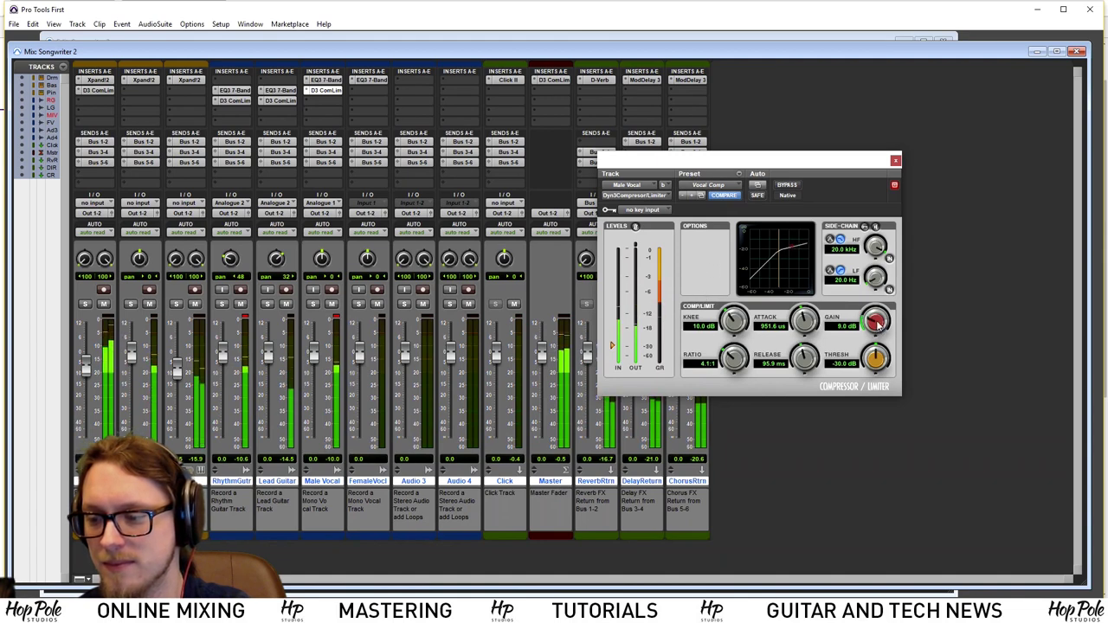
left_click(323, 142)
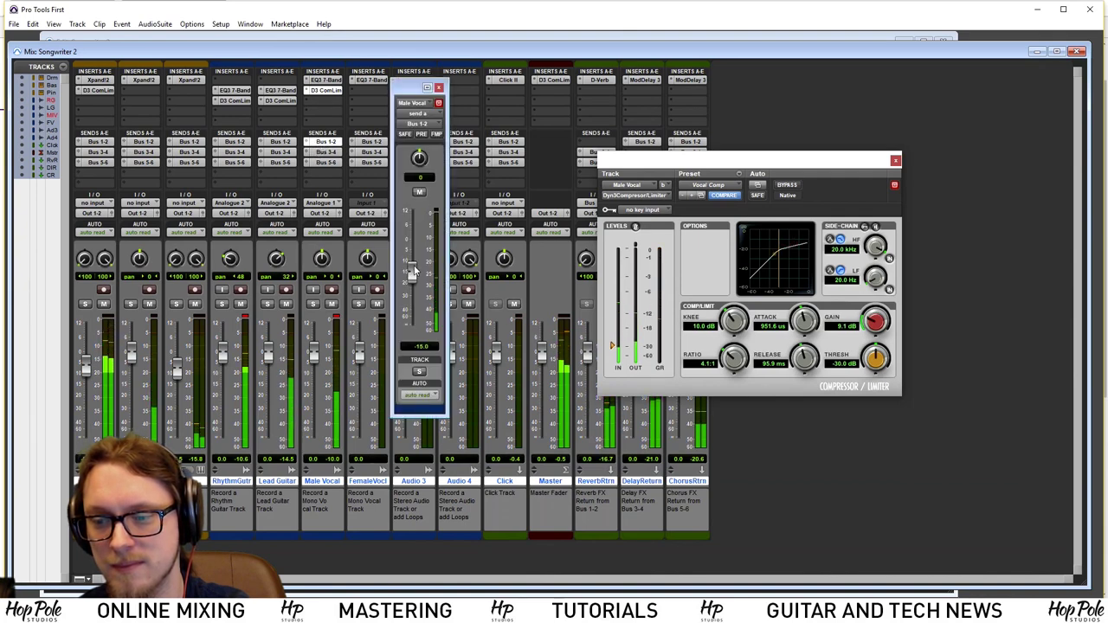
left_click_drag(417, 260, 414, 241)
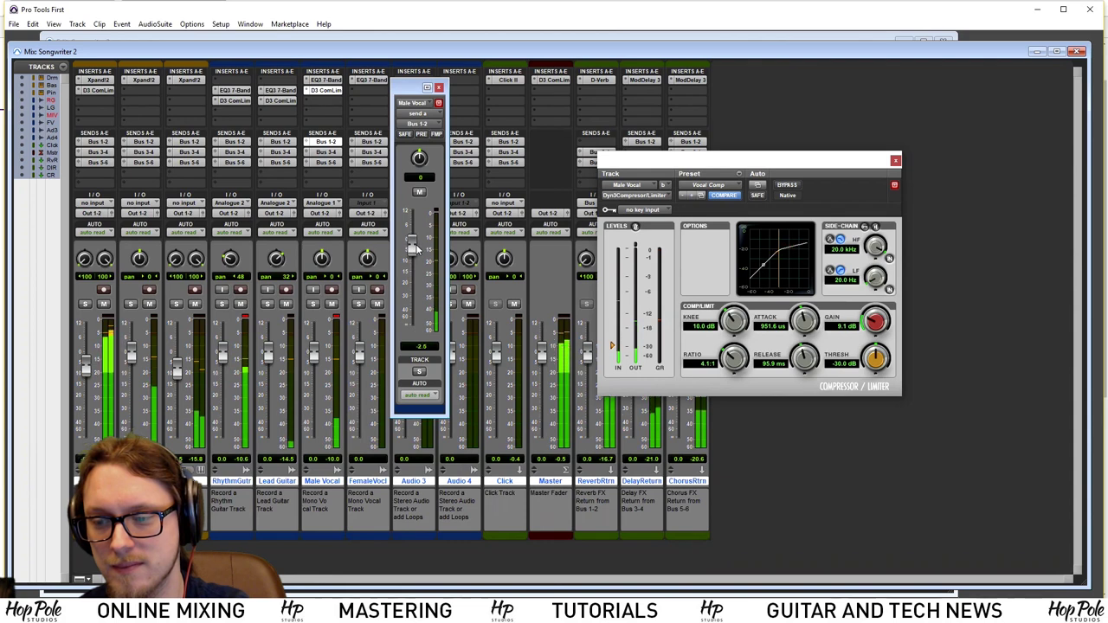
left_click_drag(677, 166, 785, 168)
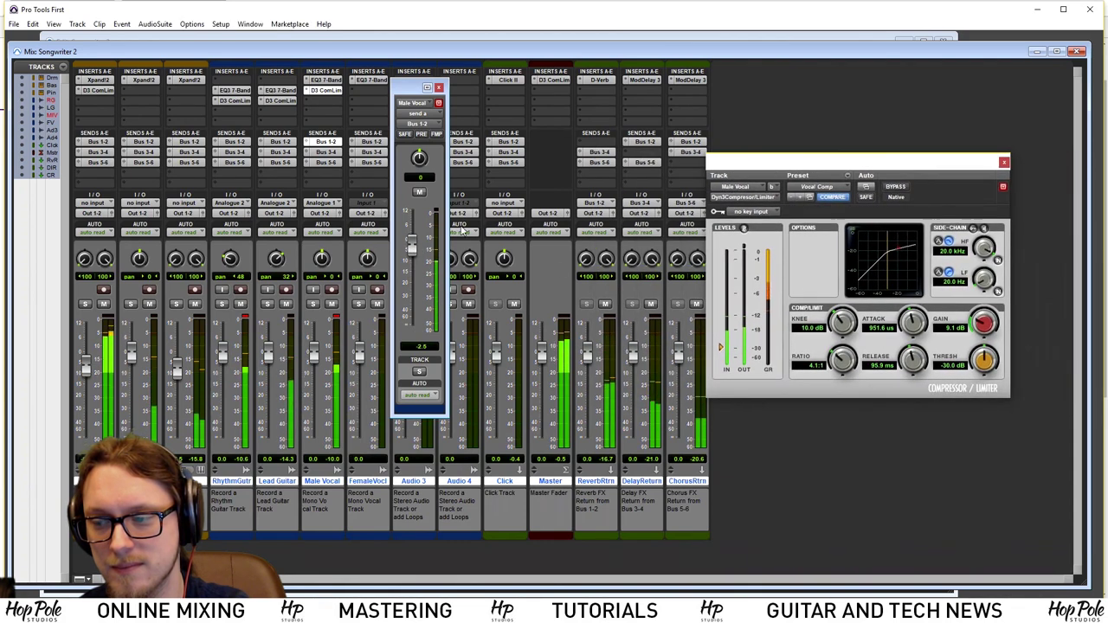
left_click_drag(415, 88, 1027, 111)
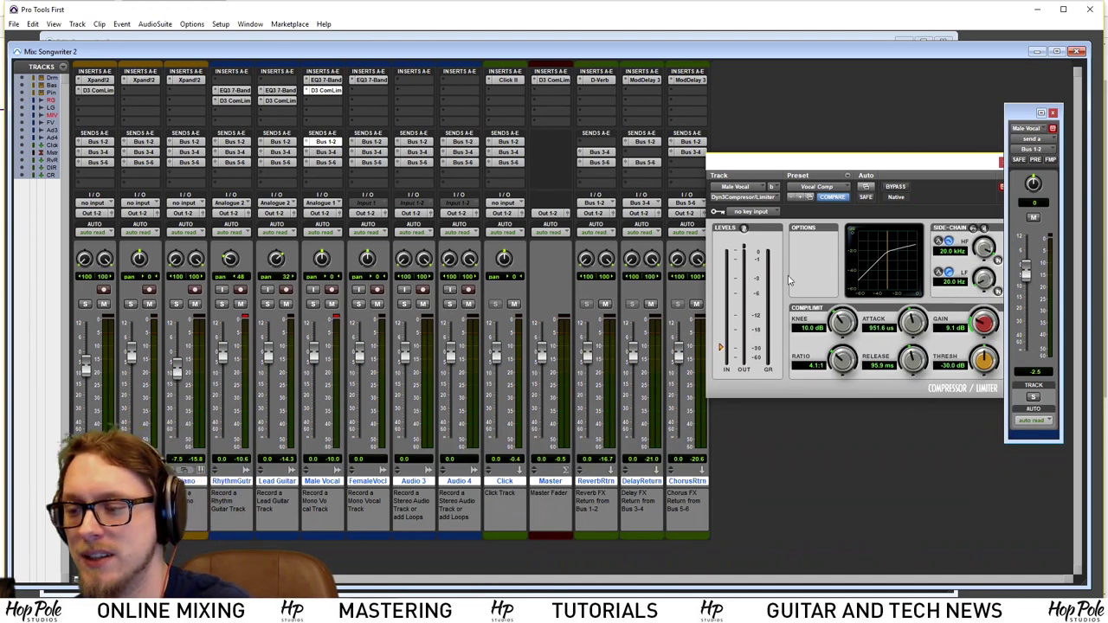
left_click_drag(812, 164, 819, 166)
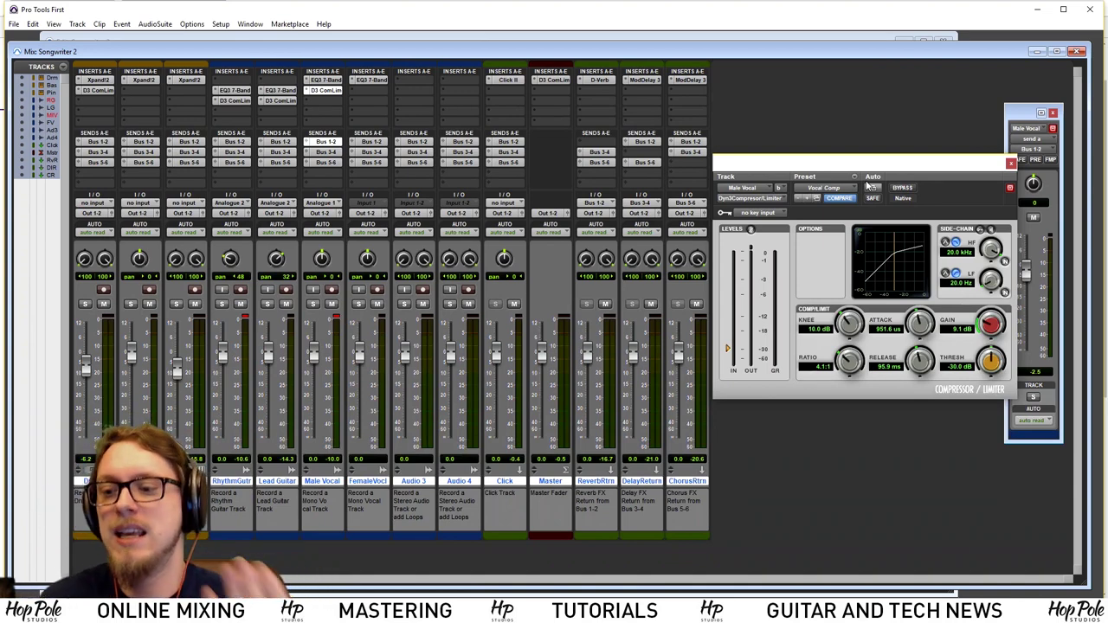
Play the song again, lower the Male Vocal compressor's gain to 8.1 dB and close the plug-in
key("space")
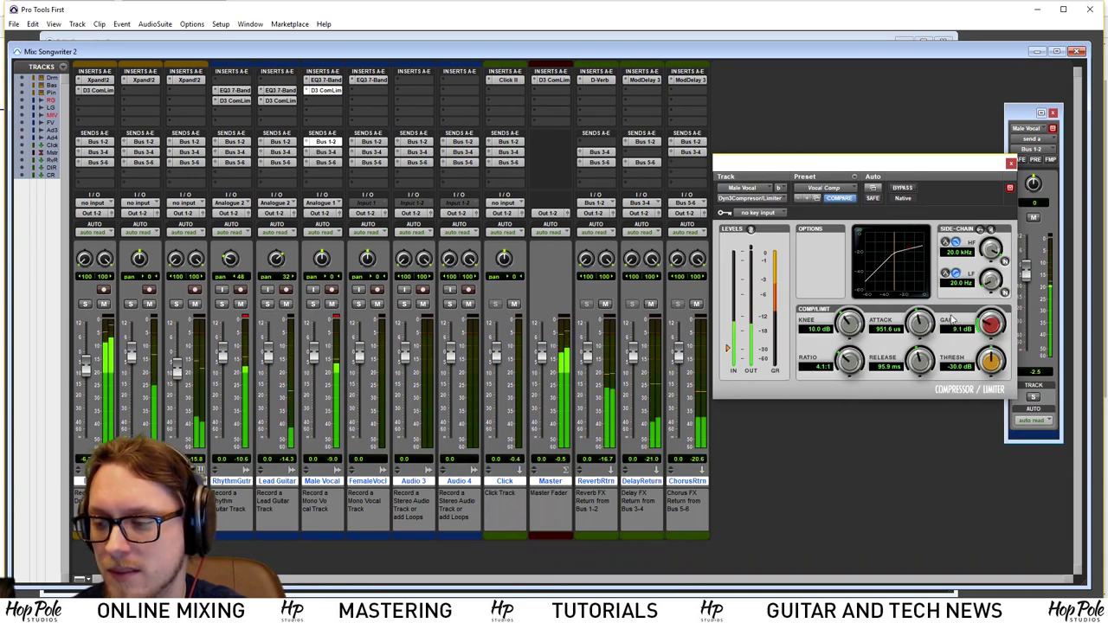
left_click_drag(989, 324, 991, 344)
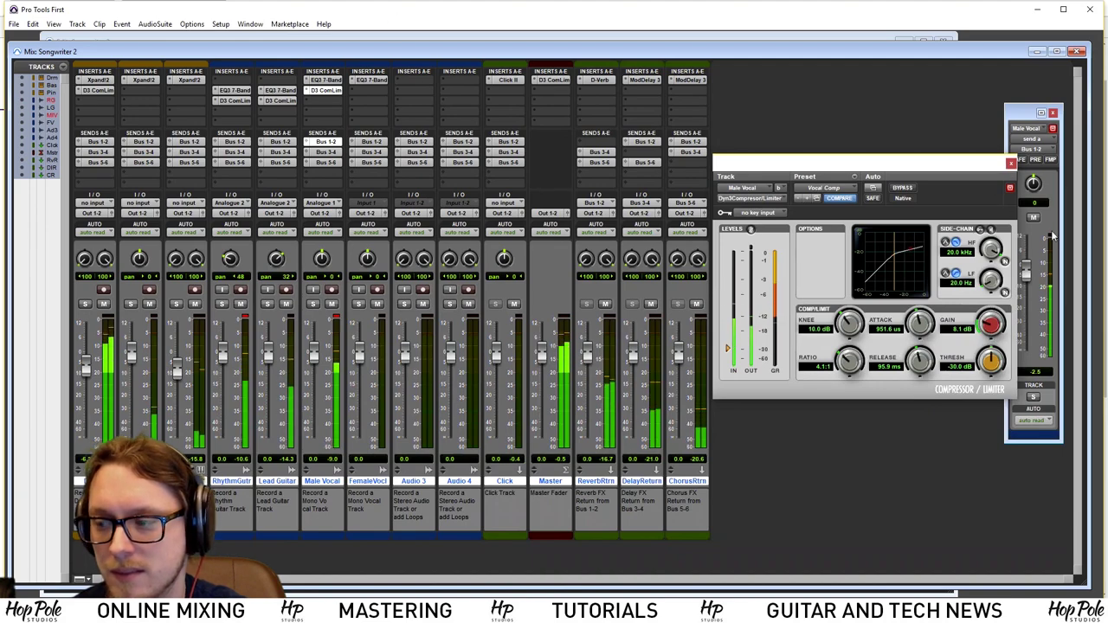
left_click(1010, 164)
Return to the Edit window and stop the playback
left_click(536, 35)
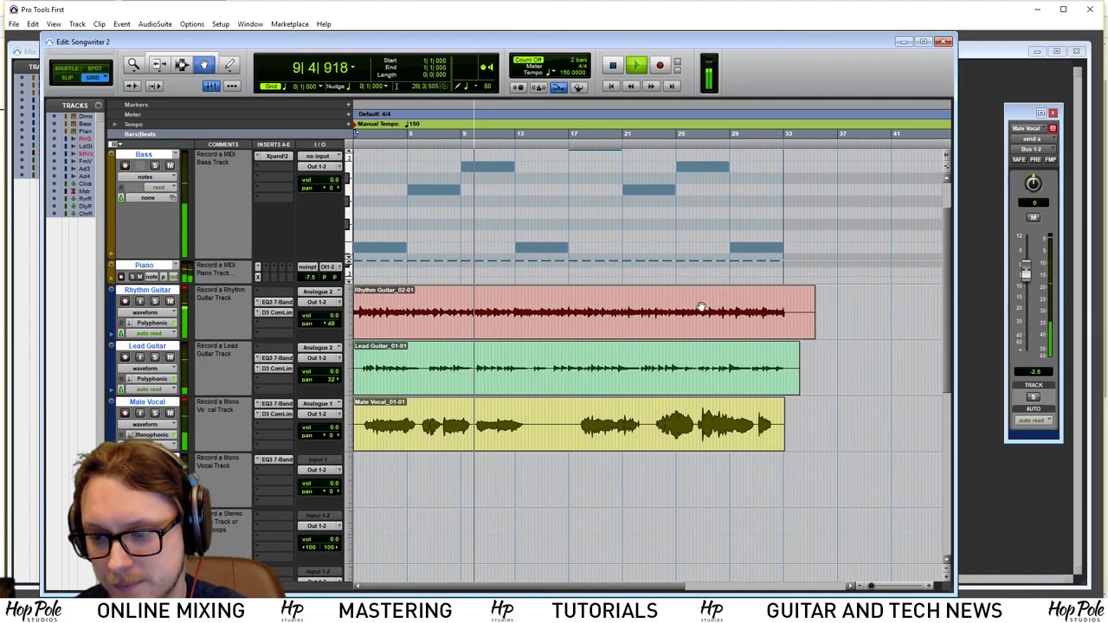
scroll(943, 340, "down", 4)
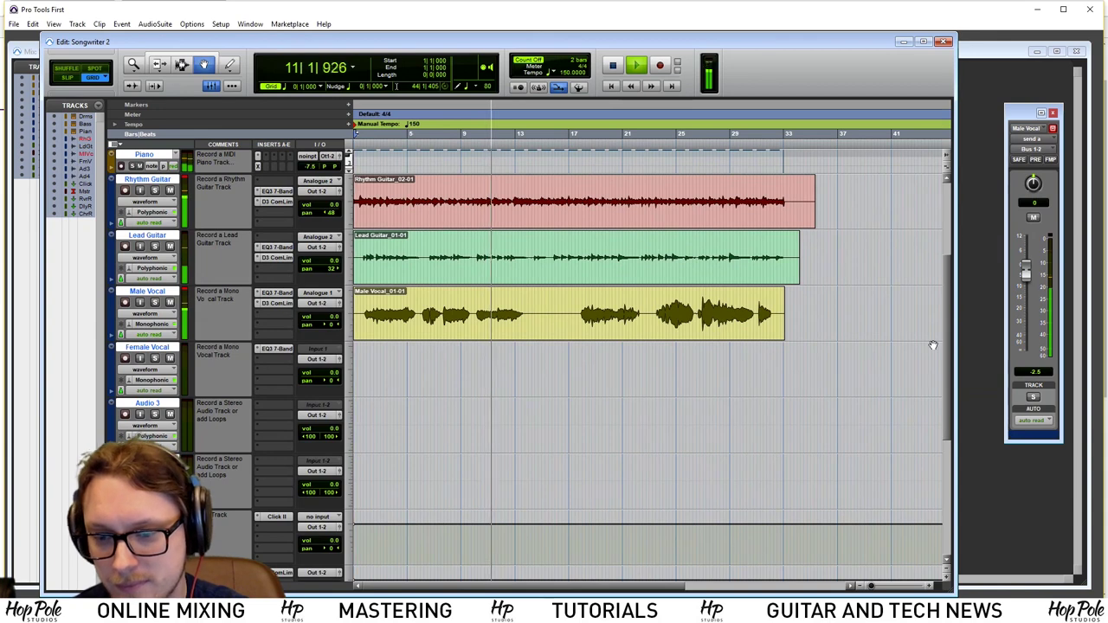
key("space")
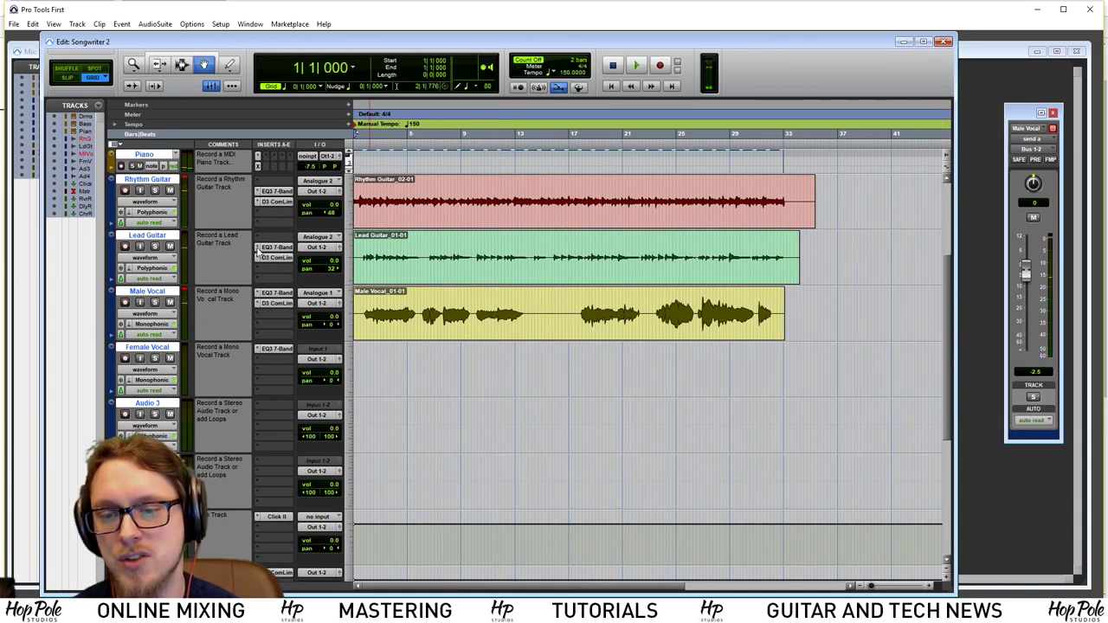
left_click(228, 253)
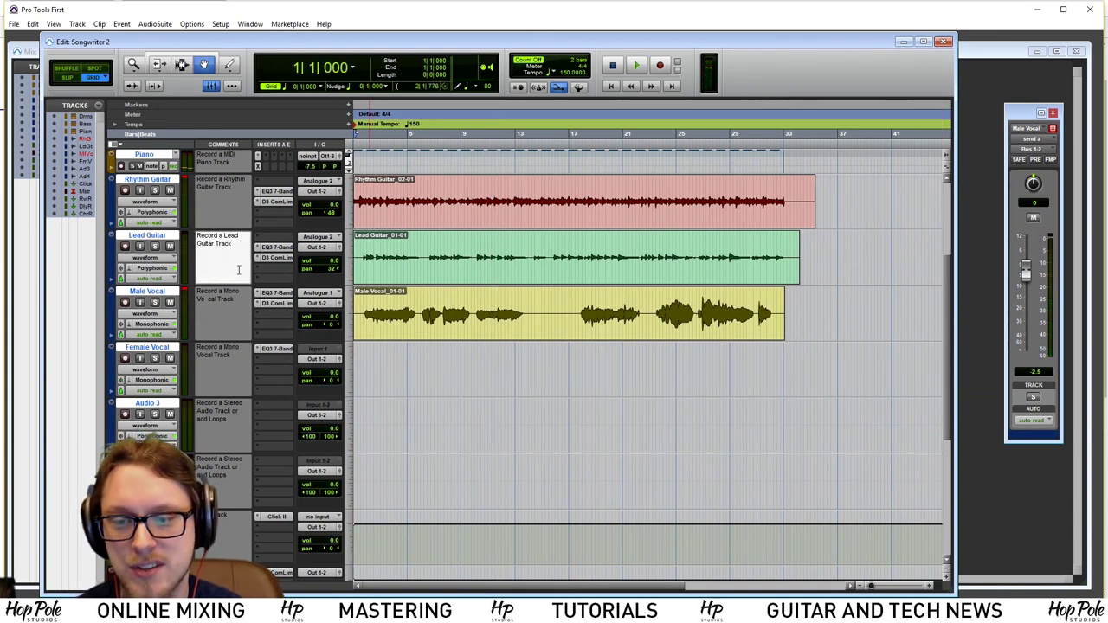
Replace the Lead Guitar track's comment with "Acoustic lead DI In"
key("ctrl+a")
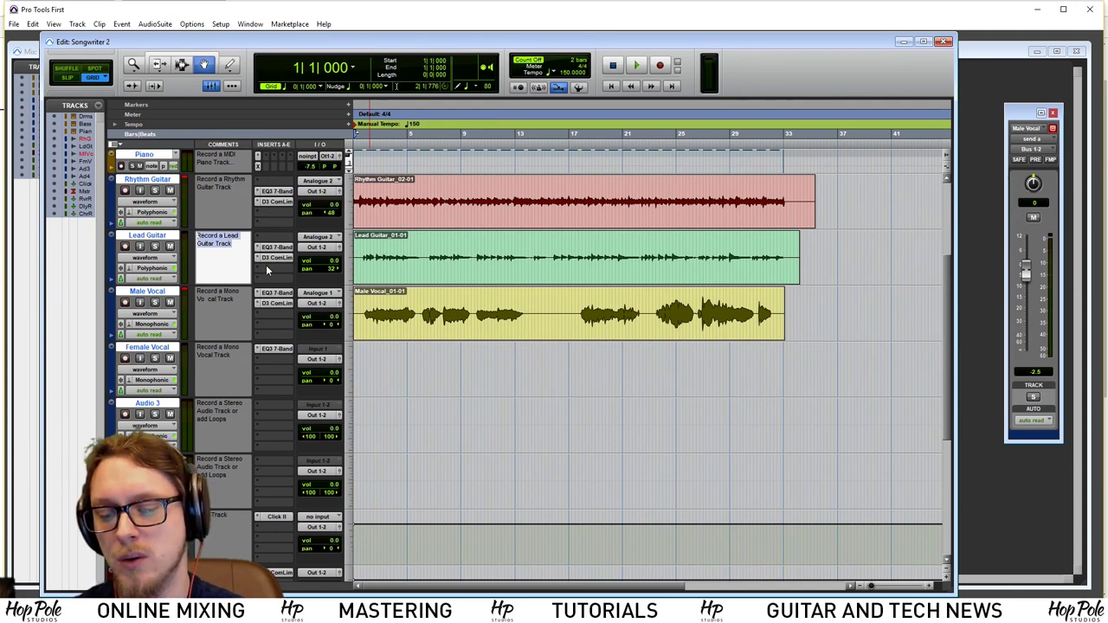
type("Acous")
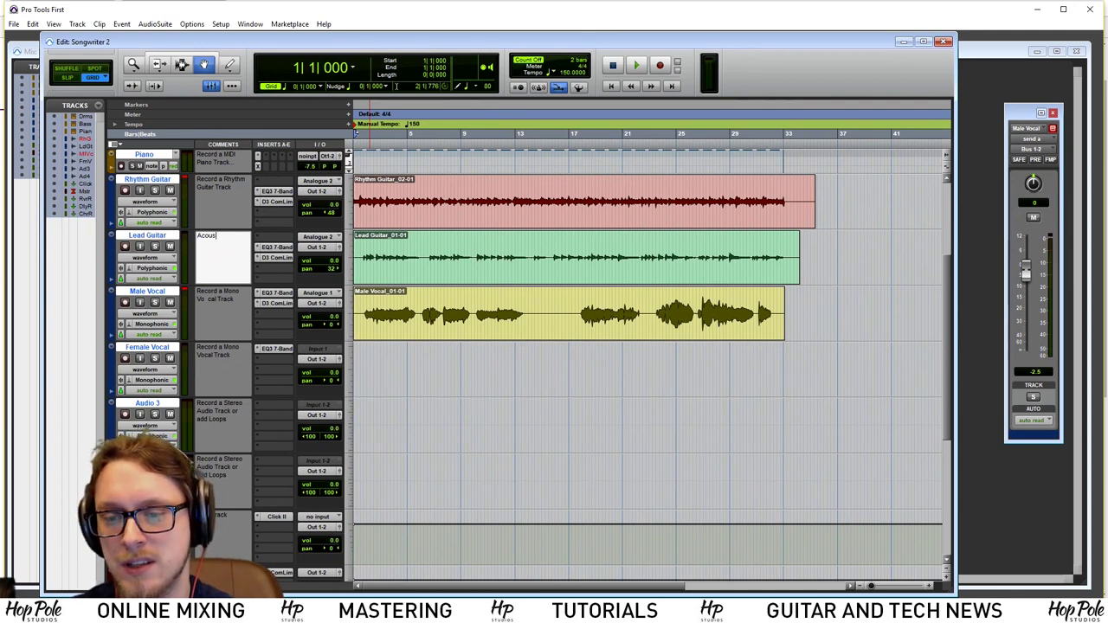
type("tic lead DI")
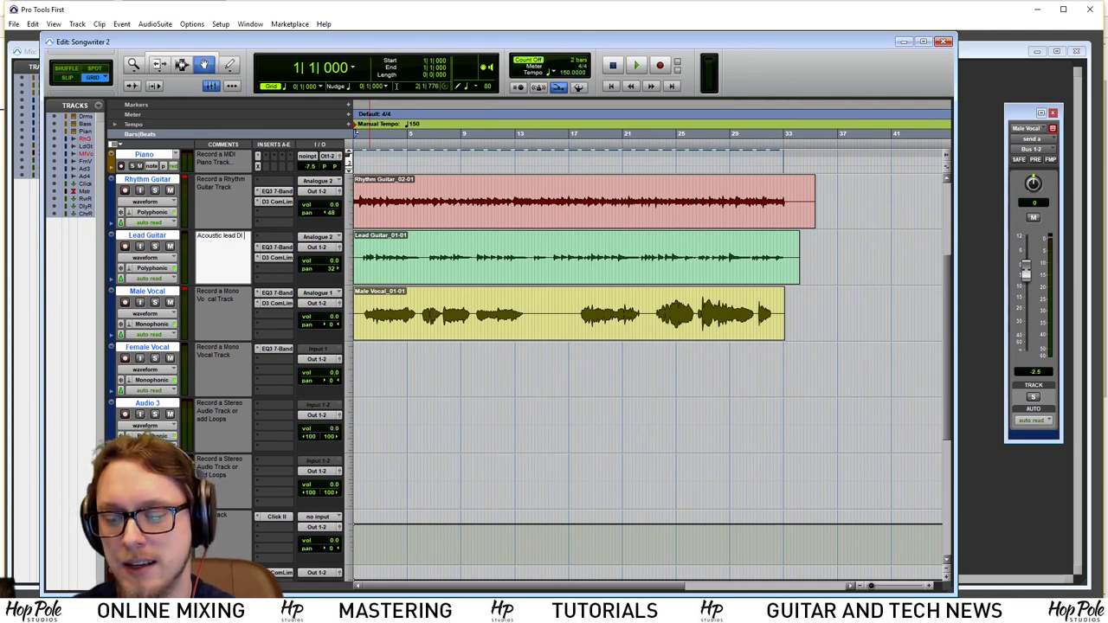
type(" In")
key("Return")
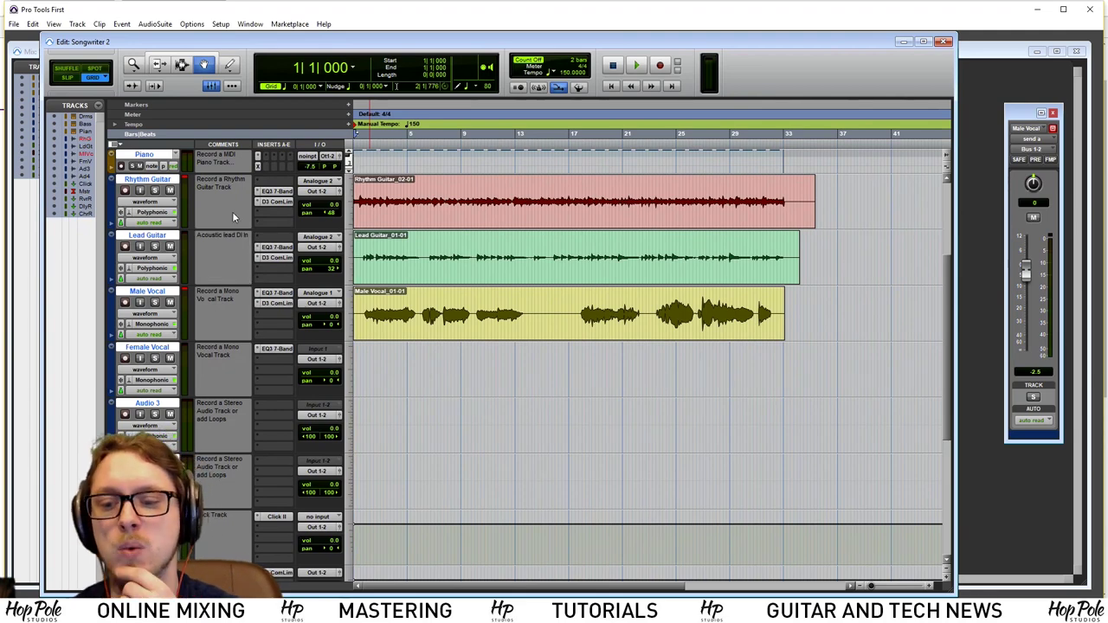
Replace the Male Vocal track's comment with "Rubbish, one take"
scroll(942, 248, "up", 5)
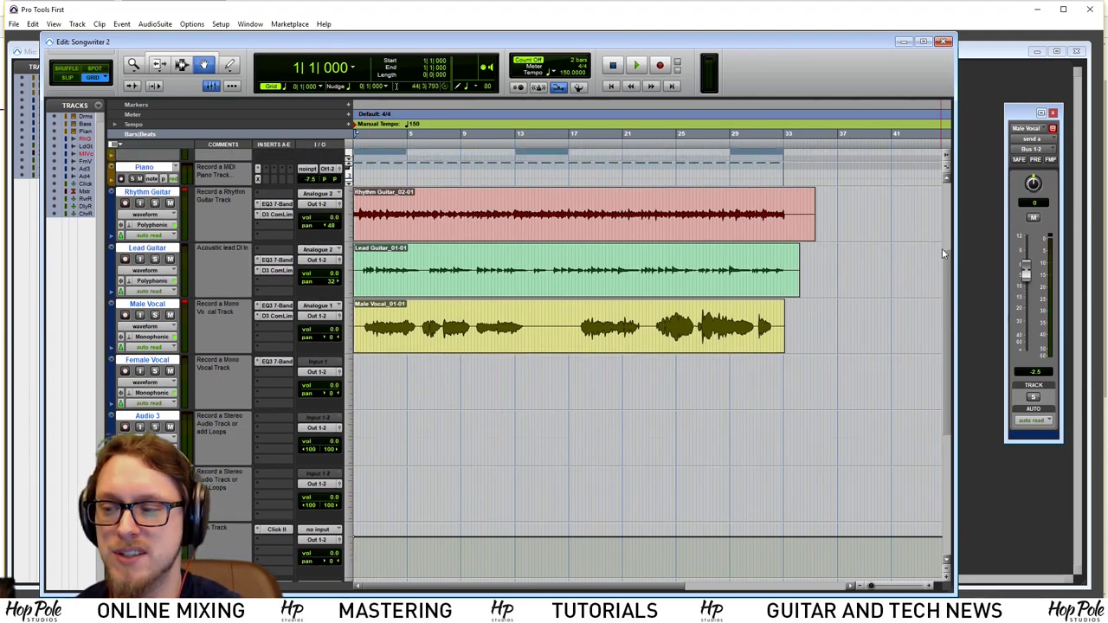
scroll(946, 244, "down", 4)
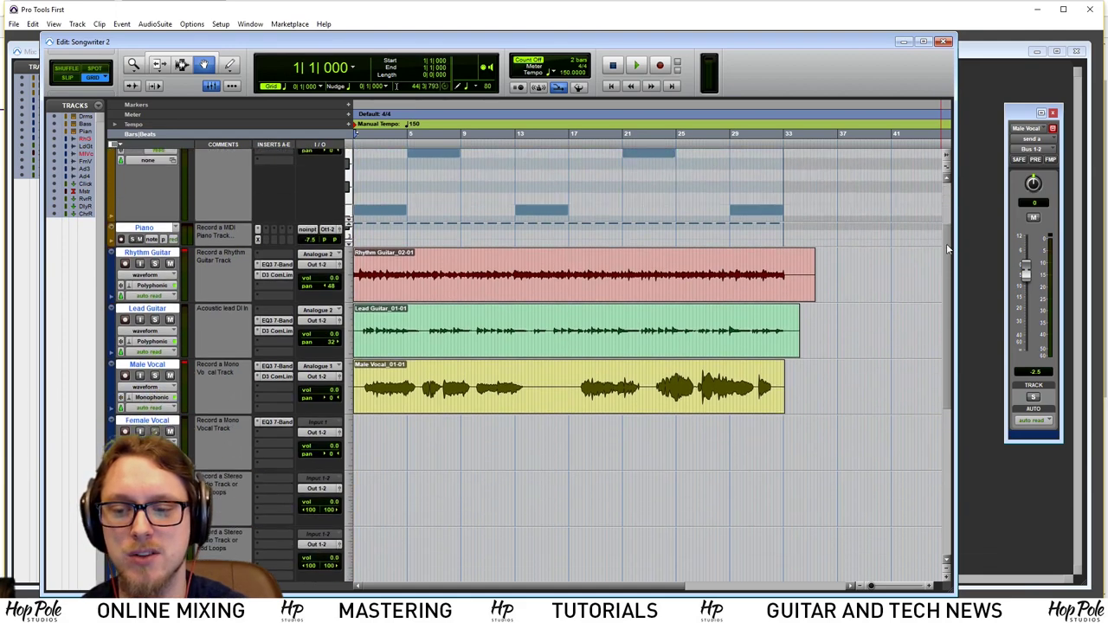
scroll(948, 277, "up", 1)
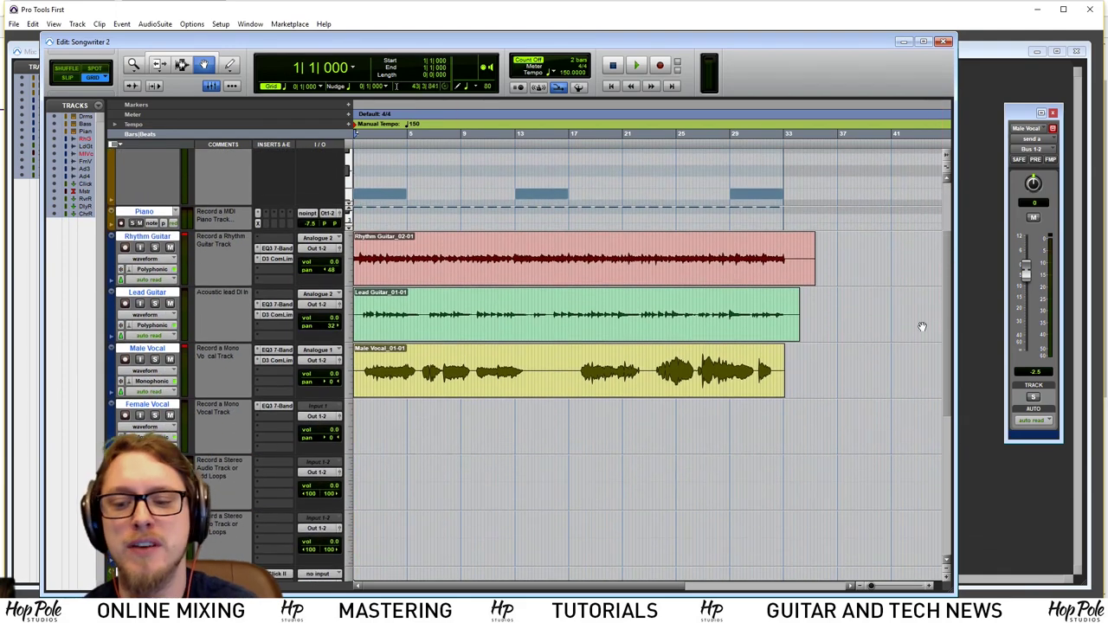
left_click(245, 360)
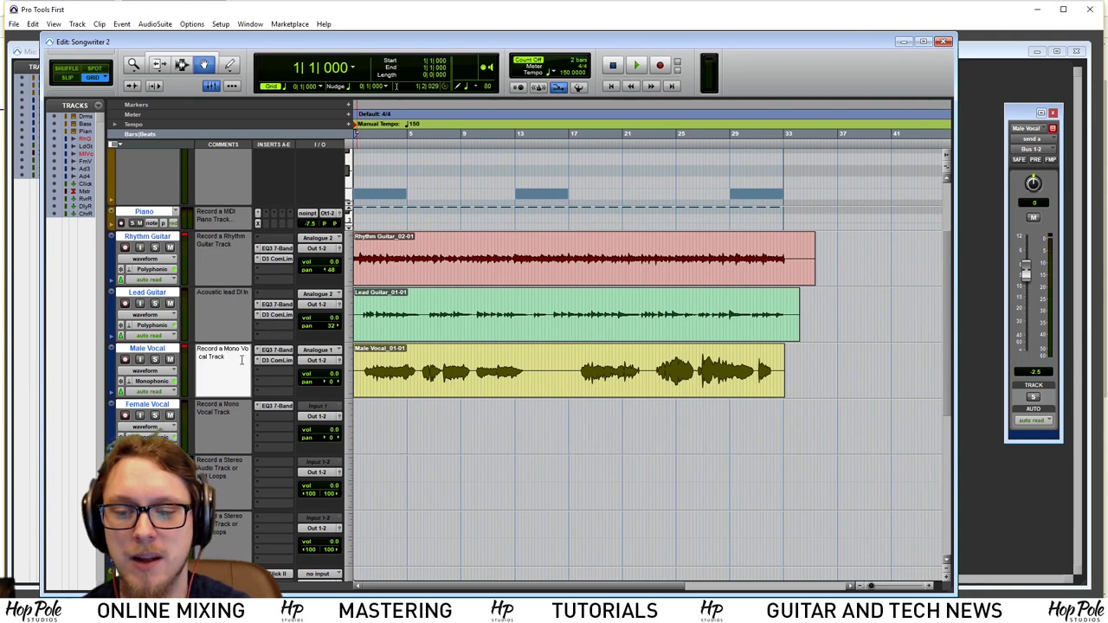
type("Rub")
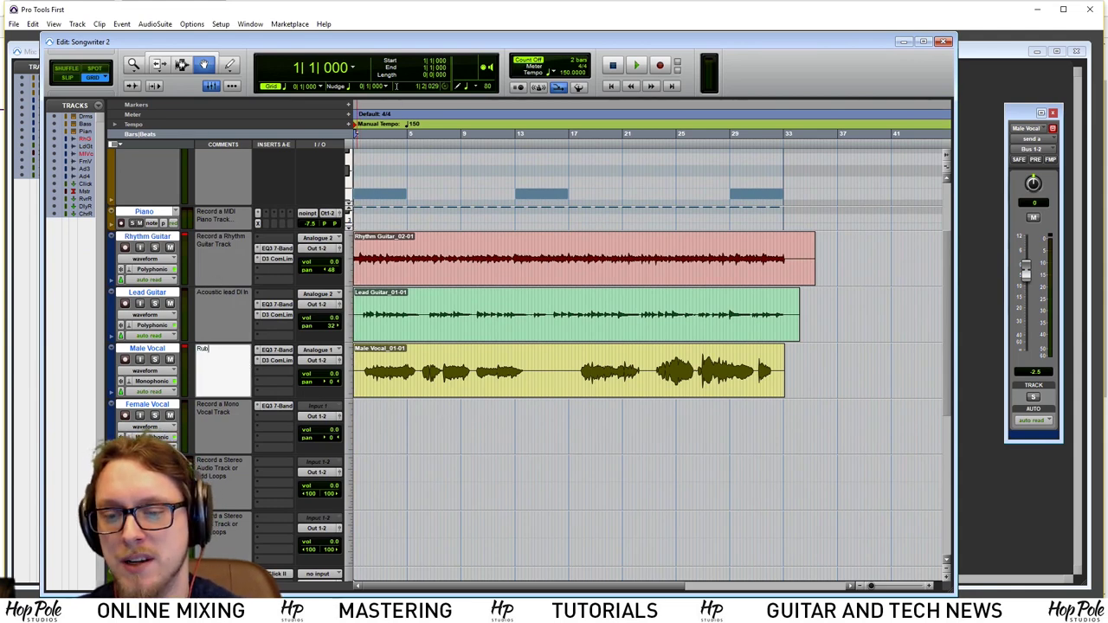
type("bish, one take")
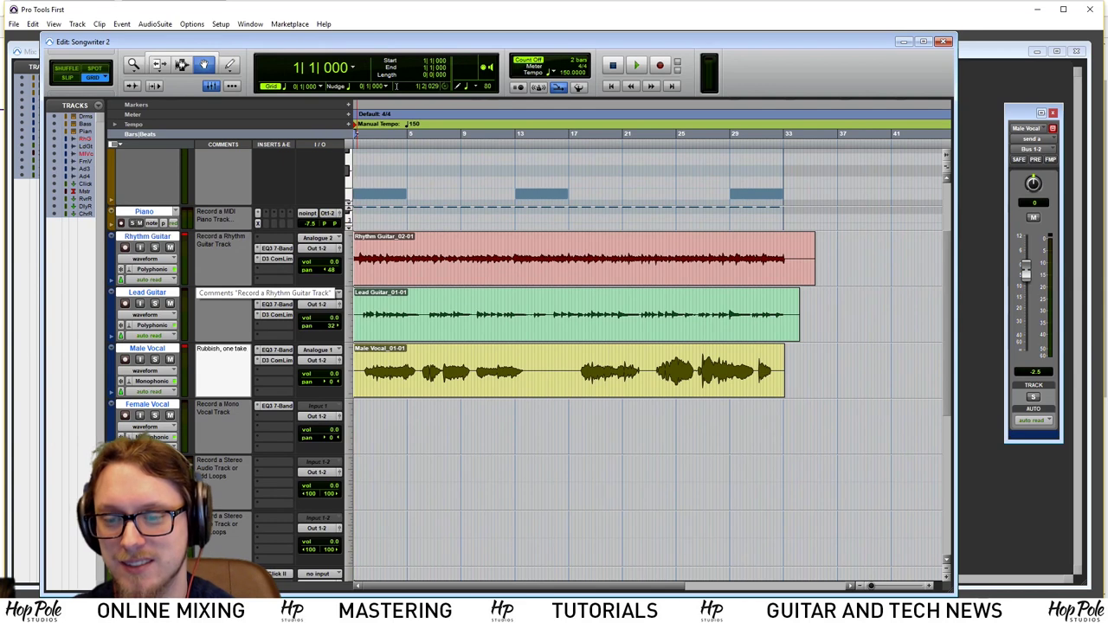
key("Return")
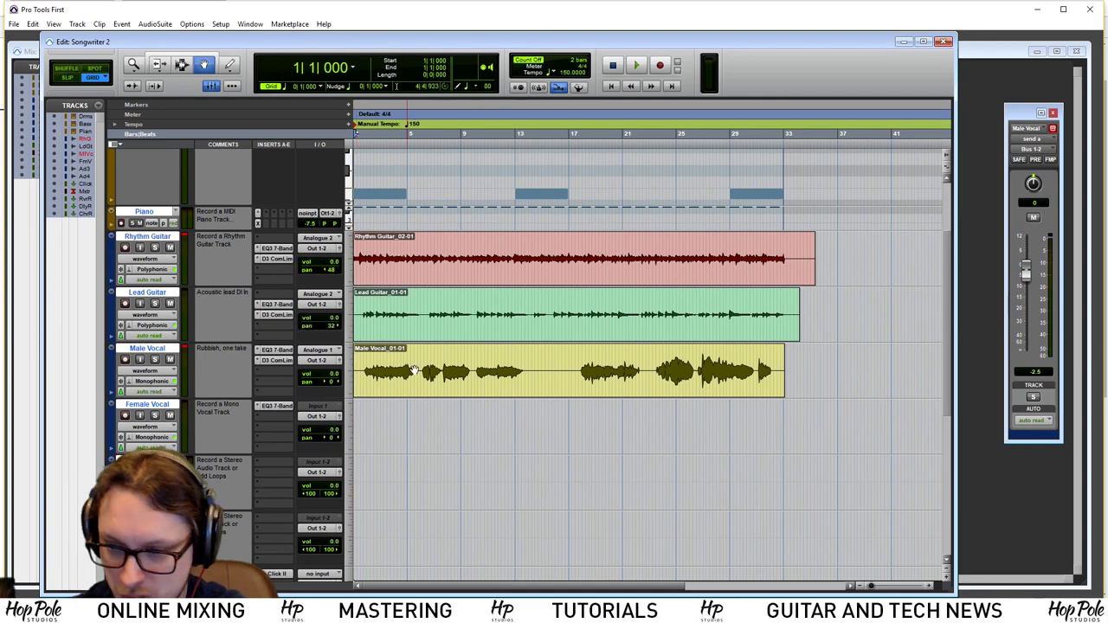
left_click_drag(946, 319, 956, 360)
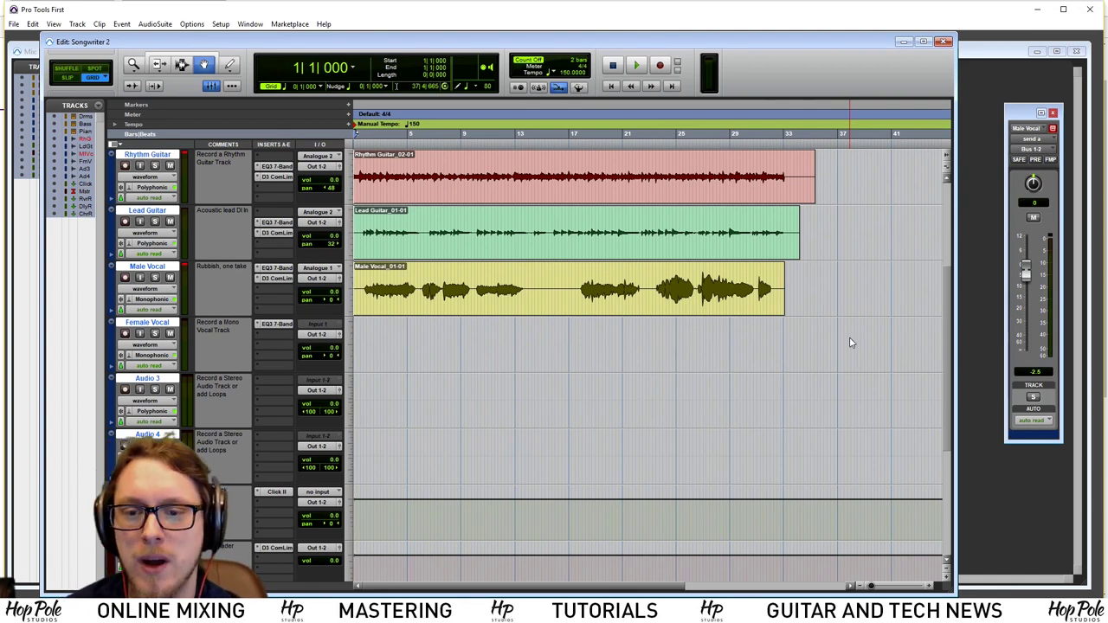
left_click(14, 26)
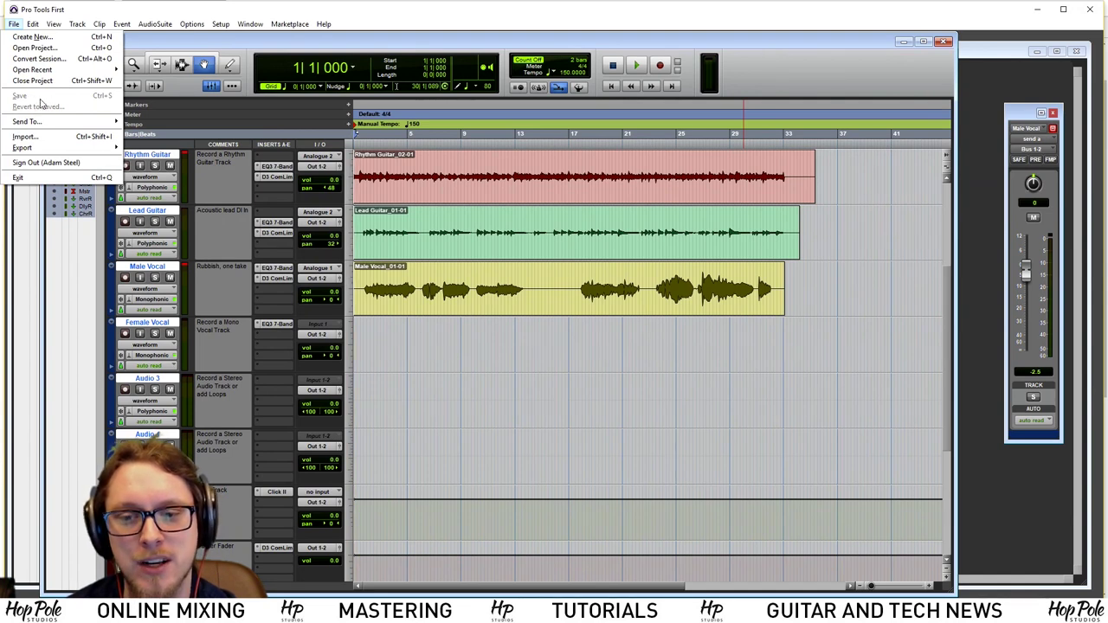
left_click(138, 4)
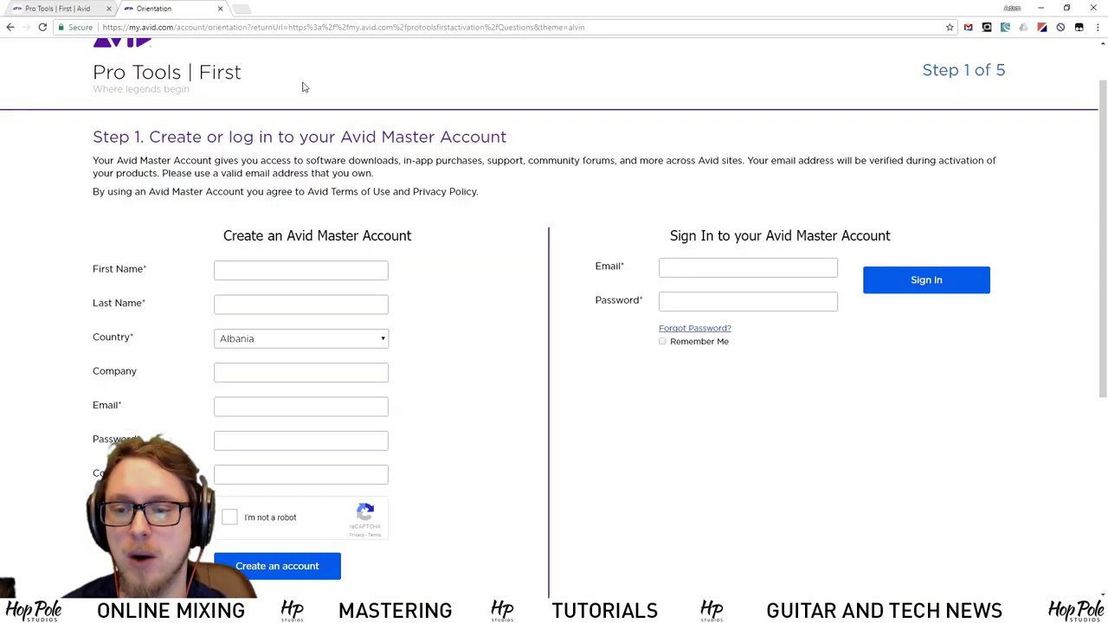
Open reaper.fm in a new browser tab and look over the REAPER home page
left_click(244, 9)
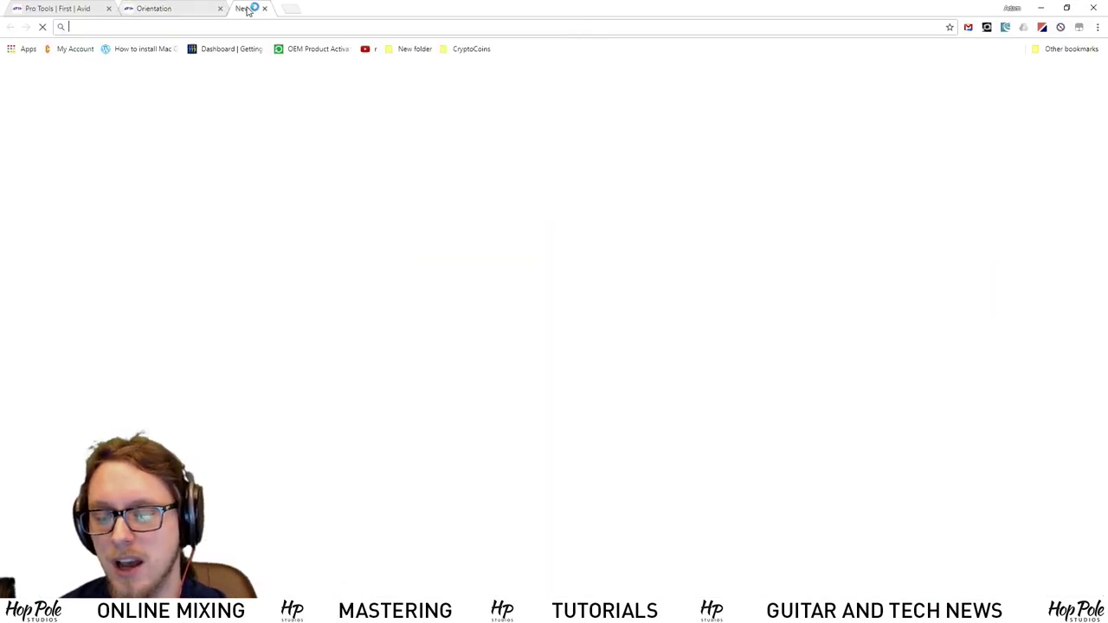
type("reaper.fm")
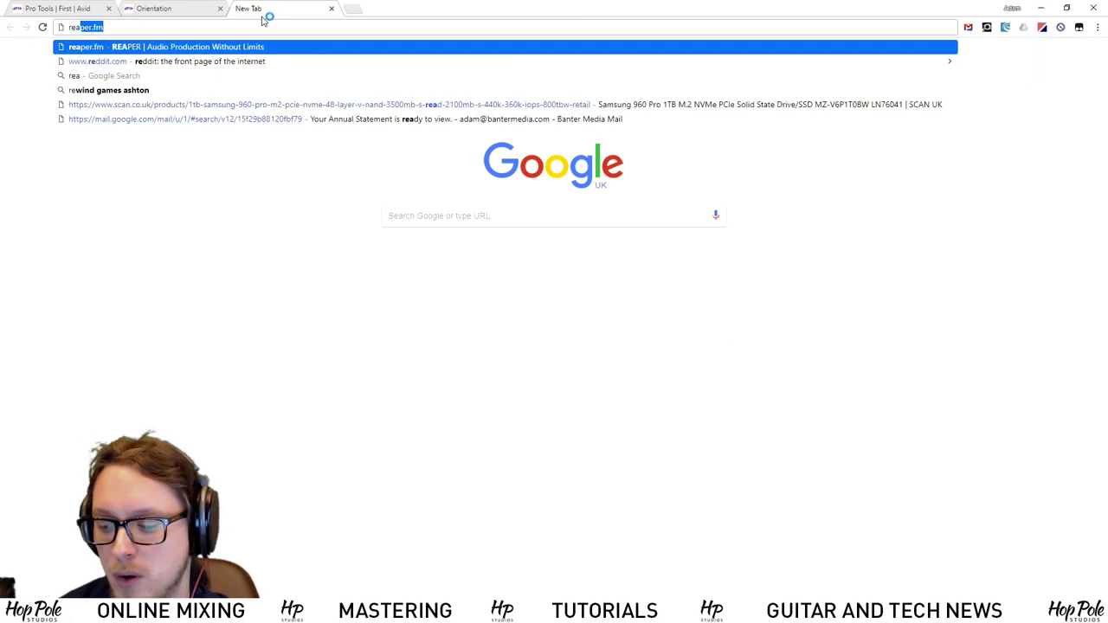
key("Return")
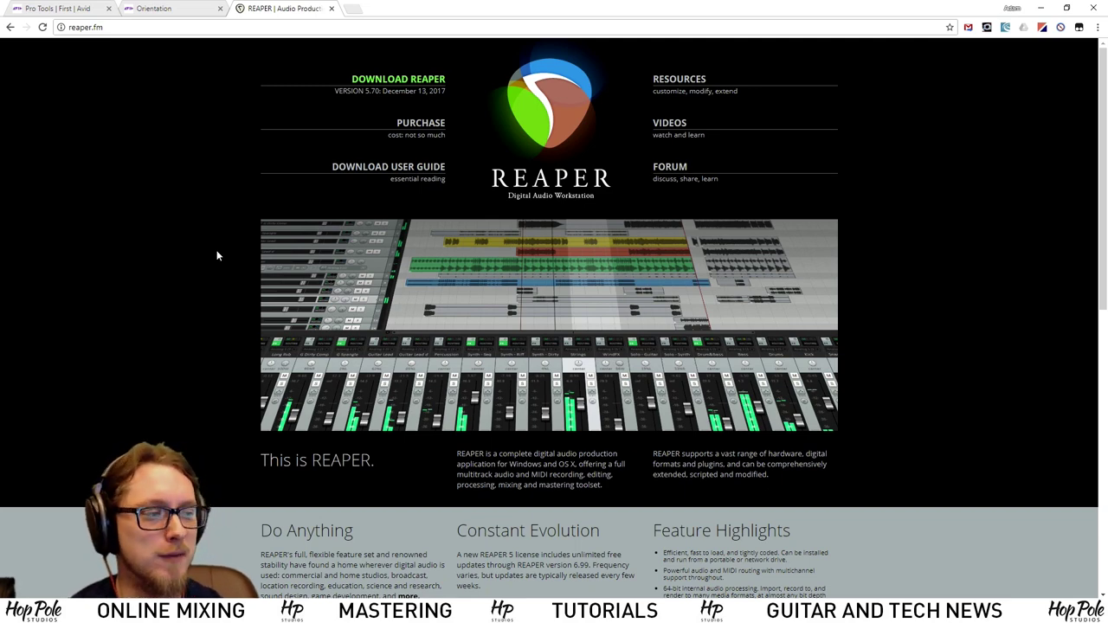
scroll(217, 256, "down", 5)
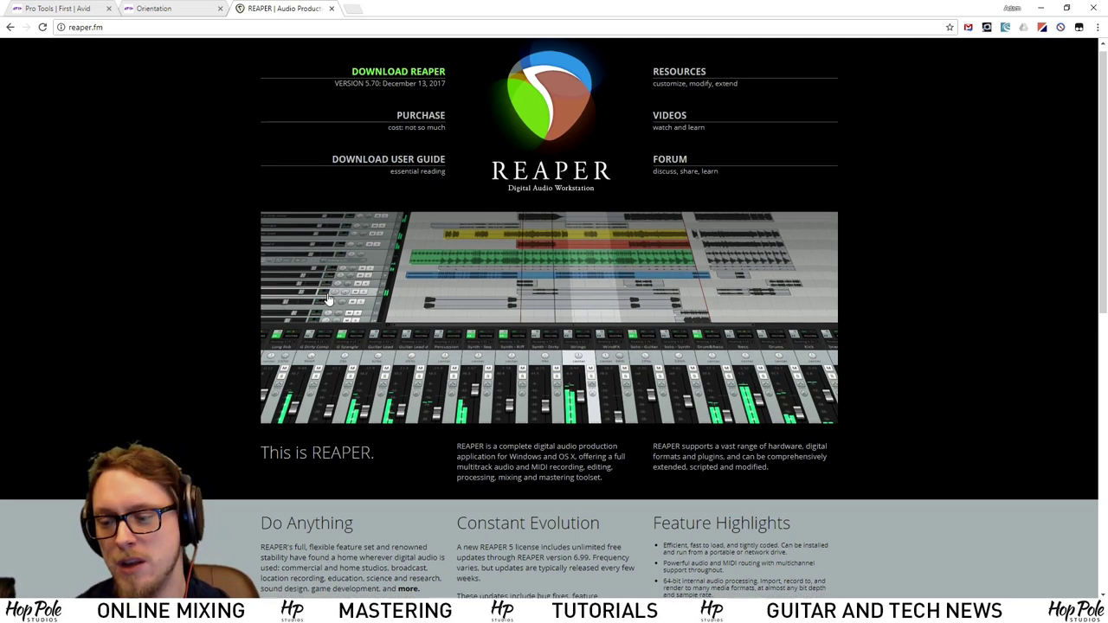
scroll(378, 326, "up", 5)
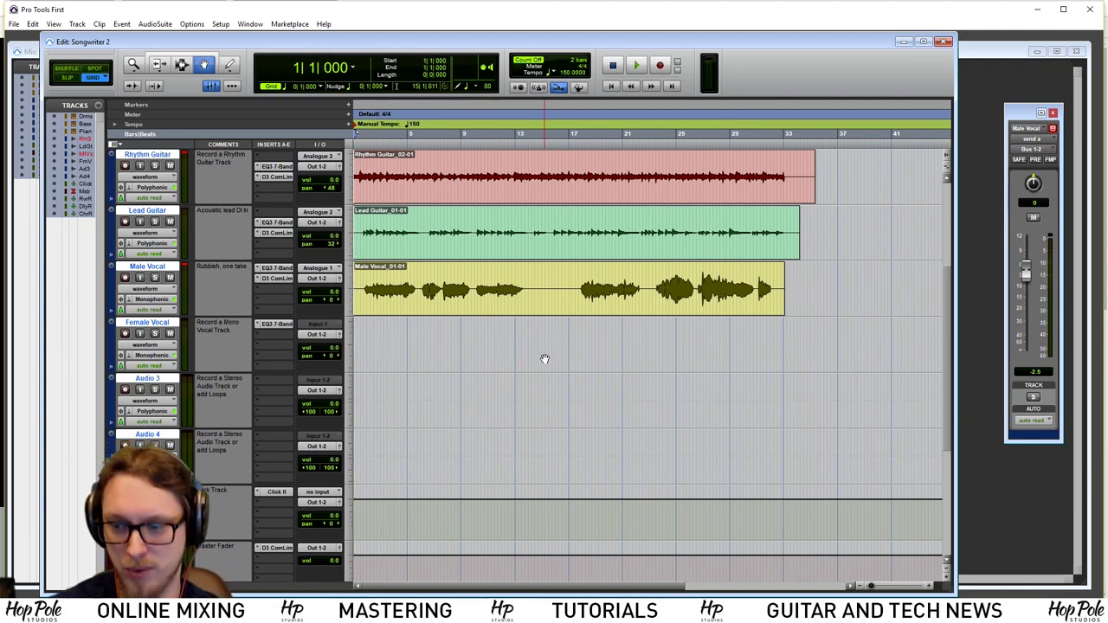
left_click(15, 24)
mouse_move(87, 148)
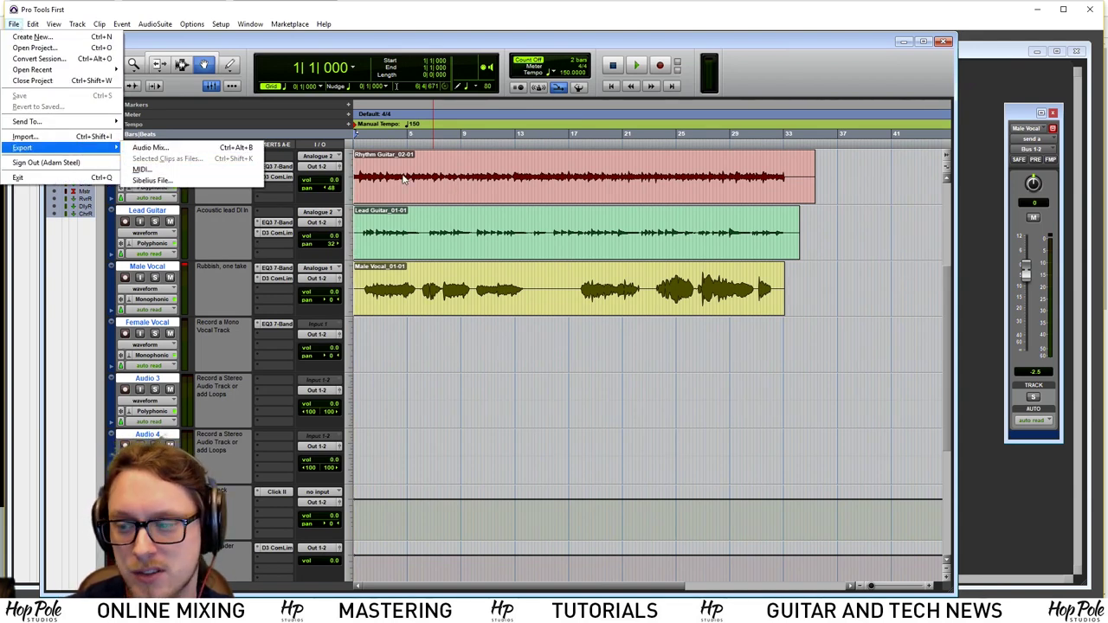
left_click(857, 314)
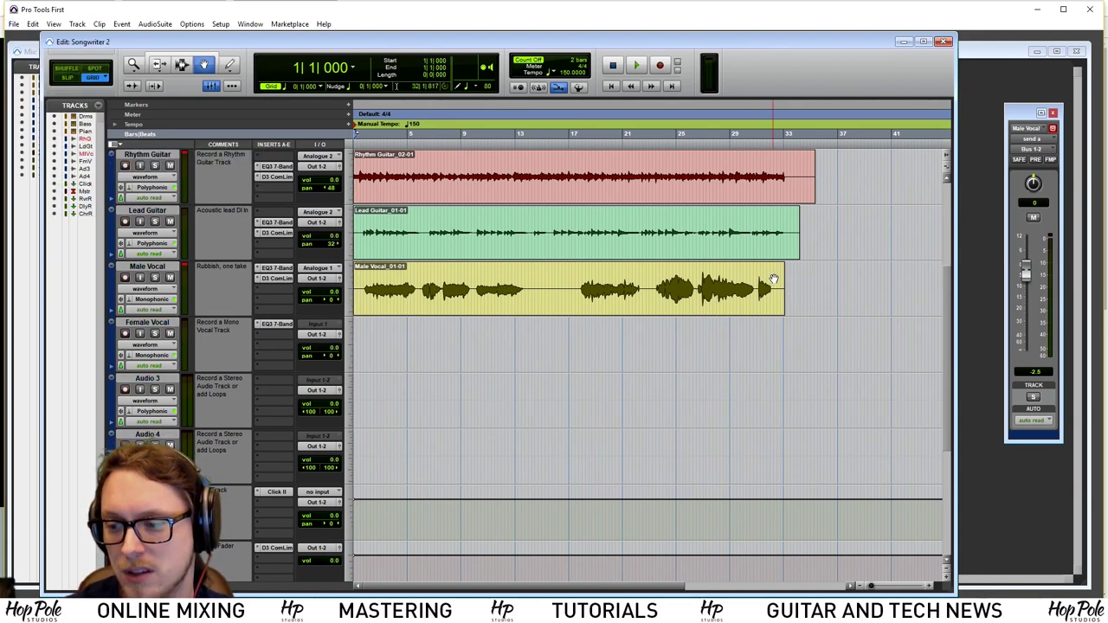
With the Smart Tool, select the Rhythm Guitar, Lead Guitar and Male Vocal clips from bar 1 to 37 and start exporting them as files
left_click(176, 59)
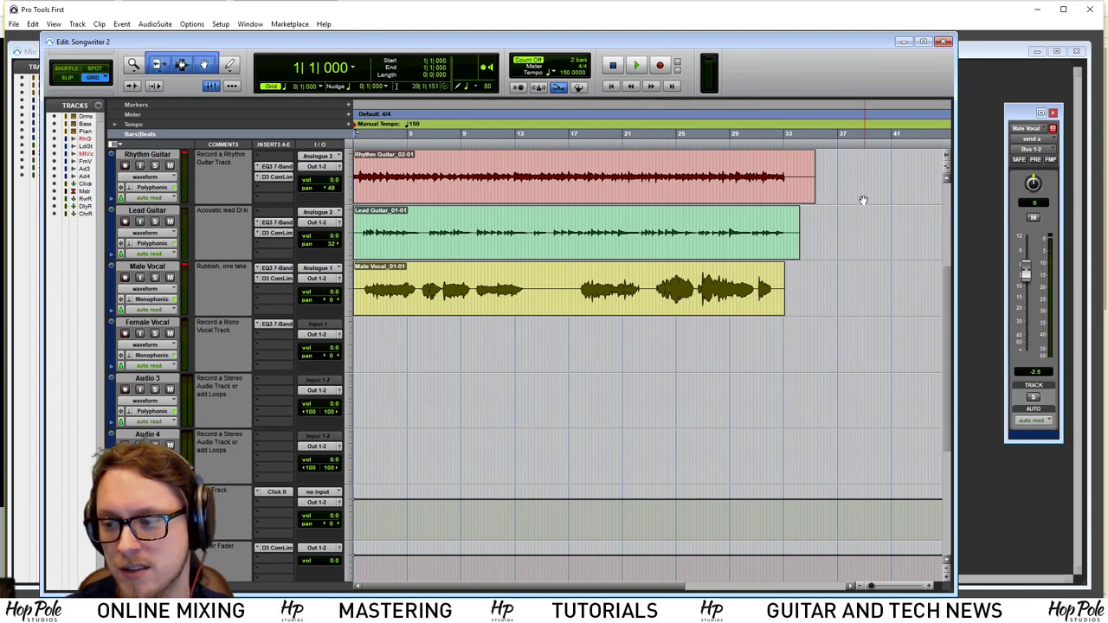
left_click_drag(838, 177, 355, 288)
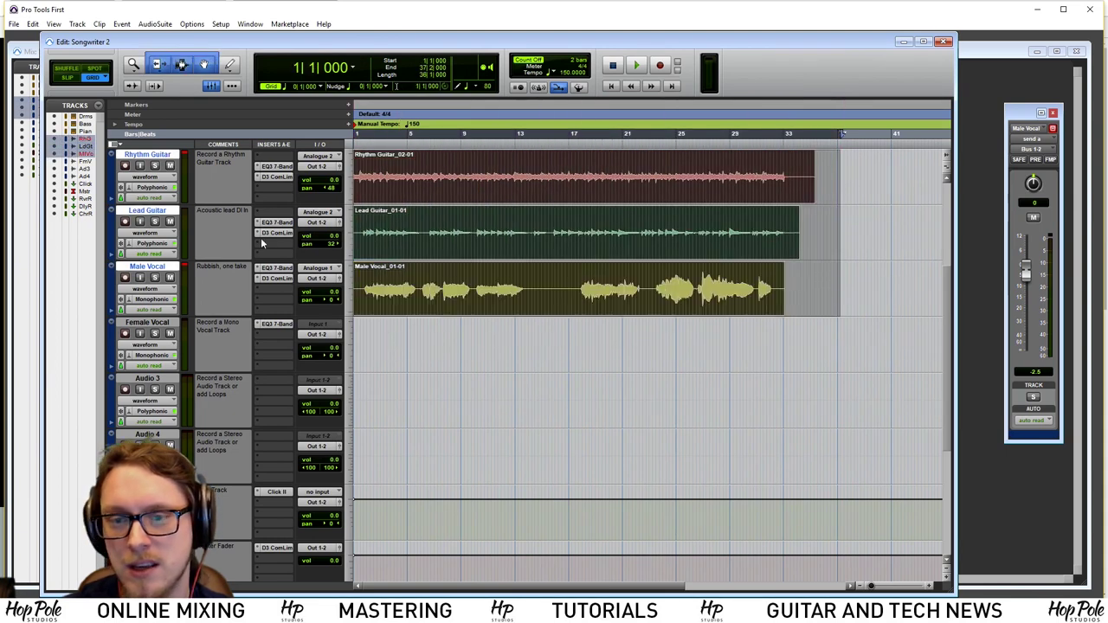
left_click(15, 25)
mouse_move(95, 148)
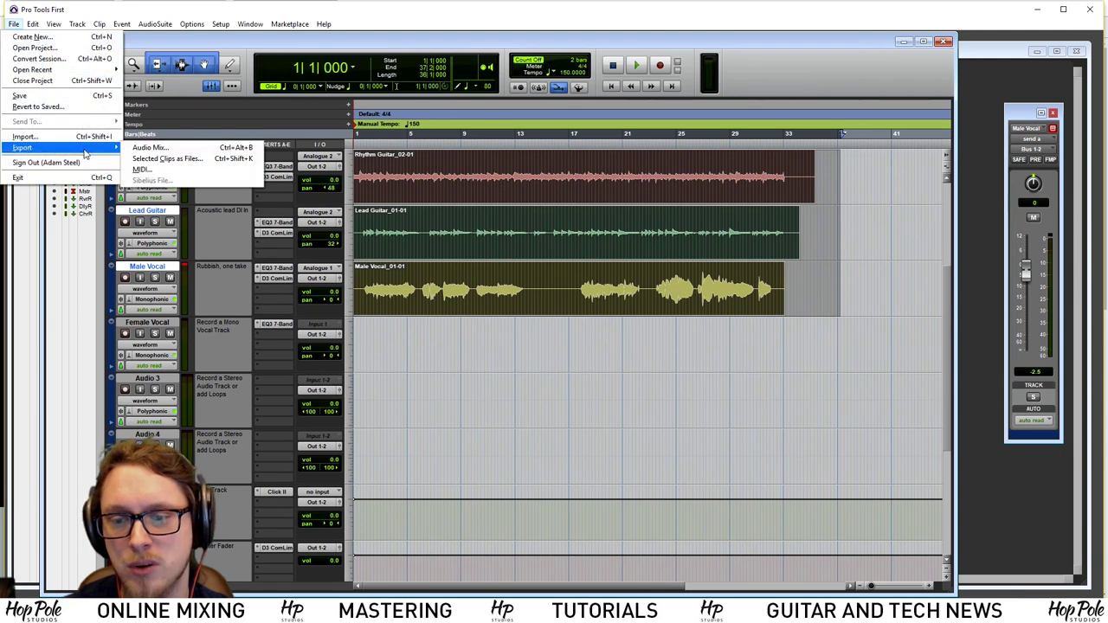
left_click(168, 161)
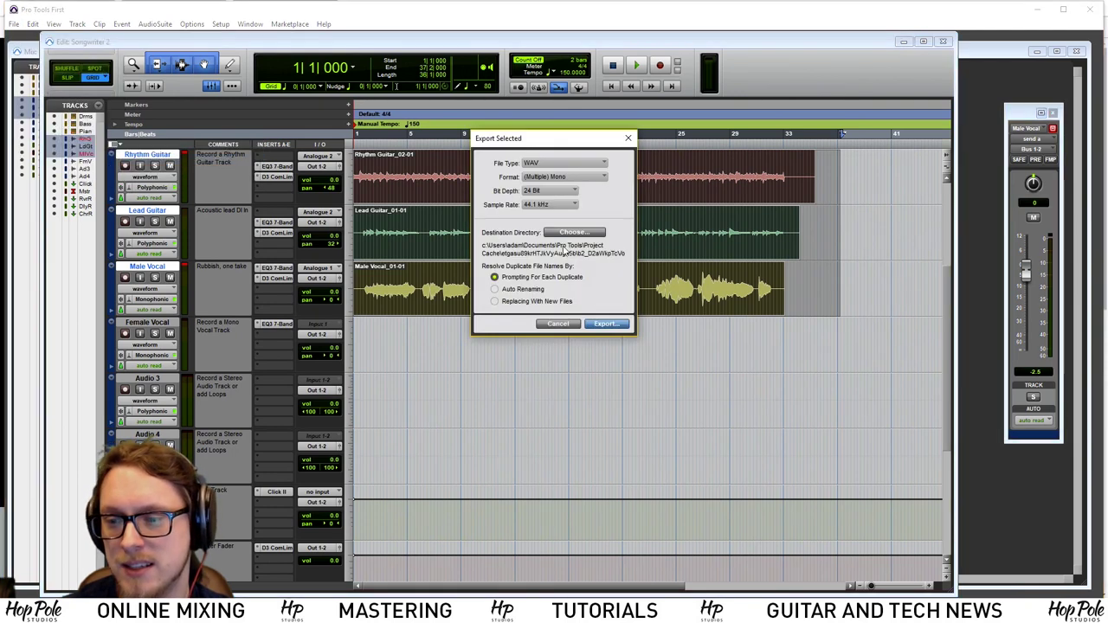
Examine the file type, format, bit depth and sample rate choices for exporting the selected clips, and cancel the export
left_click(558, 163)
left_click(582, 165)
left_click(545, 177)
left_click(558, 181)
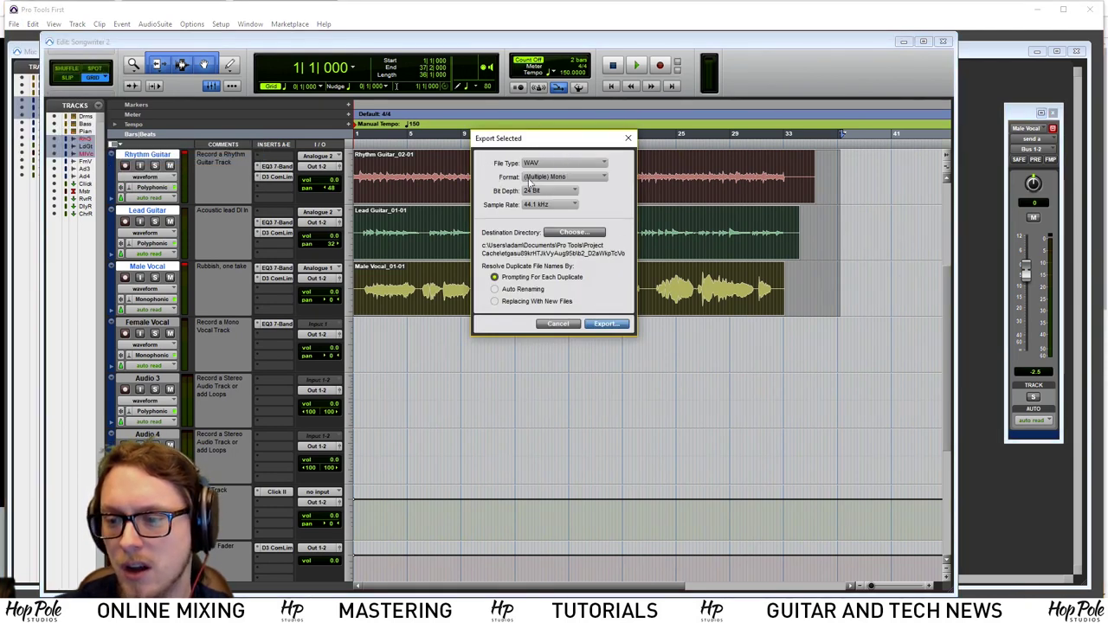
left_click(548, 191)
left_click(549, 191)
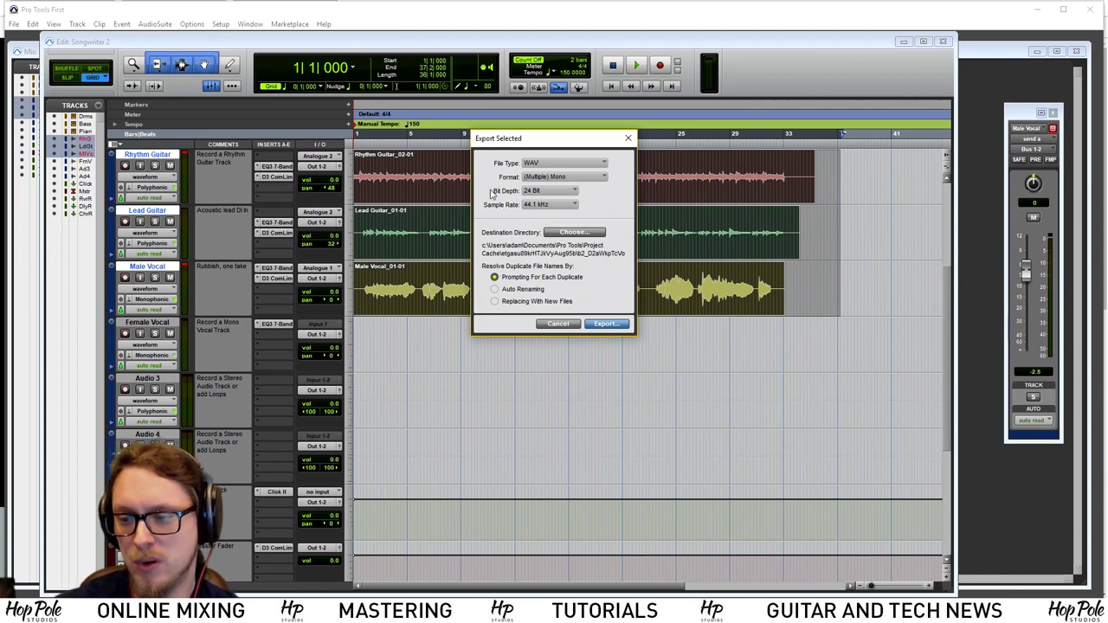
left_click(559, 204)
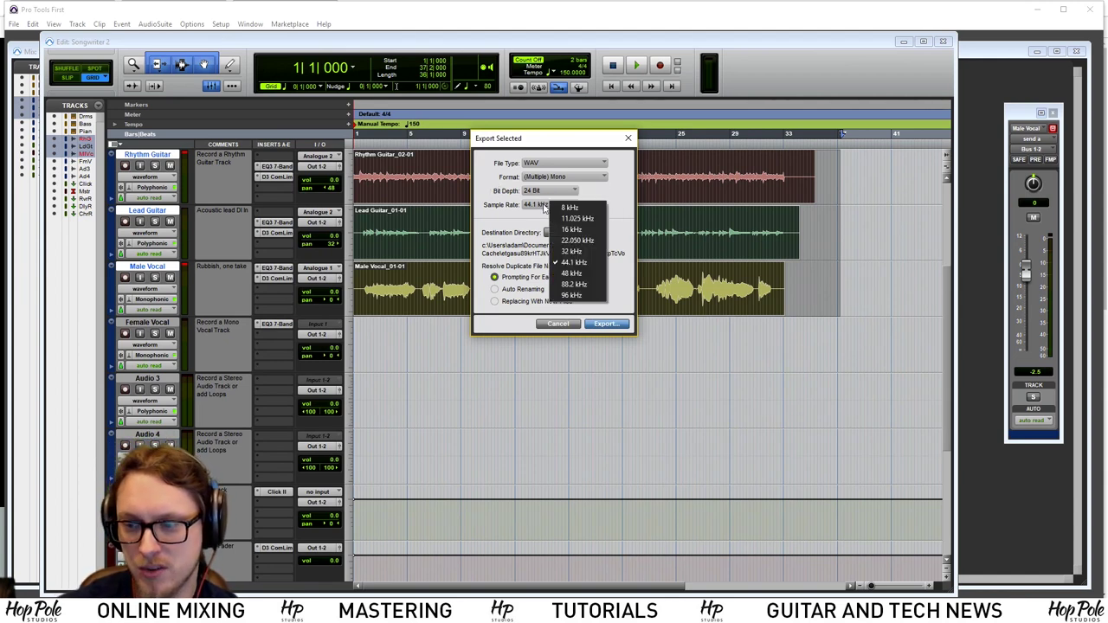
left_click(548, 206)
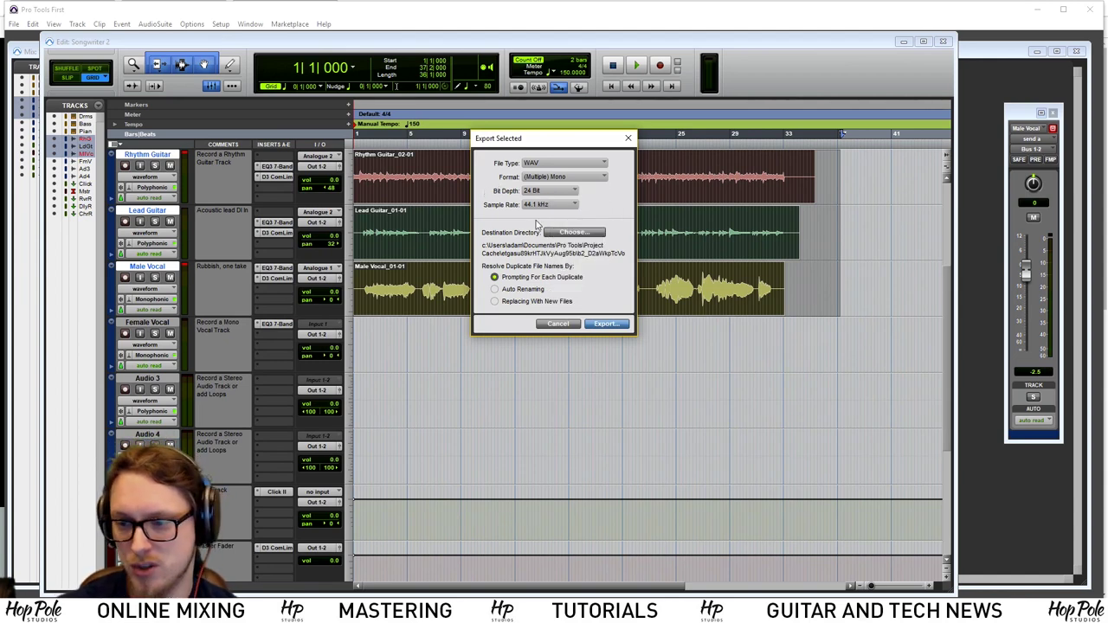
left_click(561, 324)
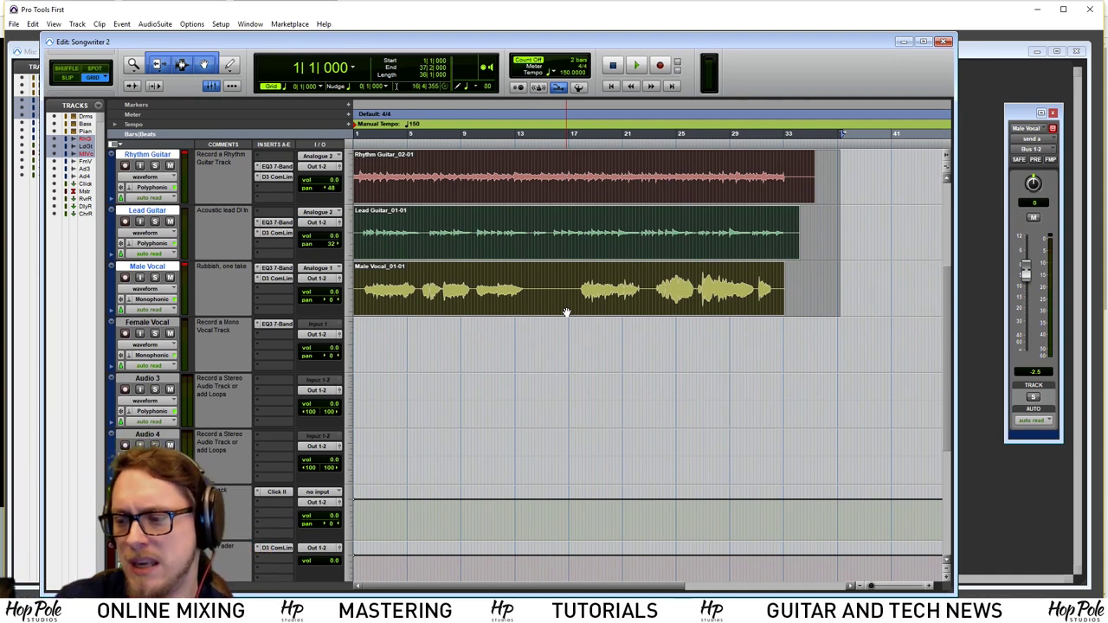
left_click(718, 161)
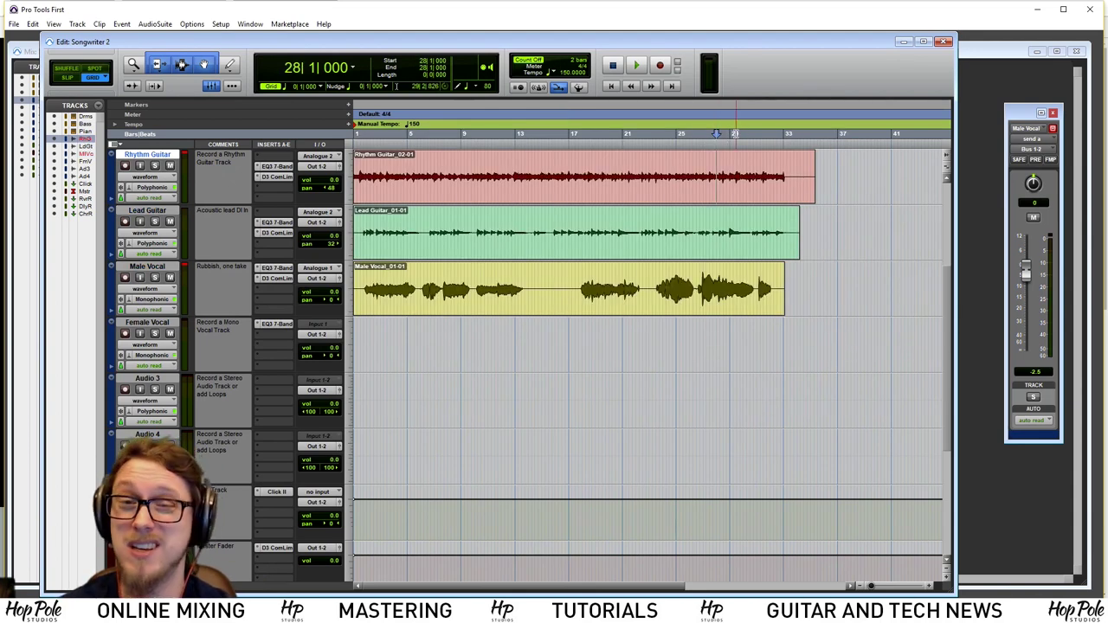
left_click(243, 26)
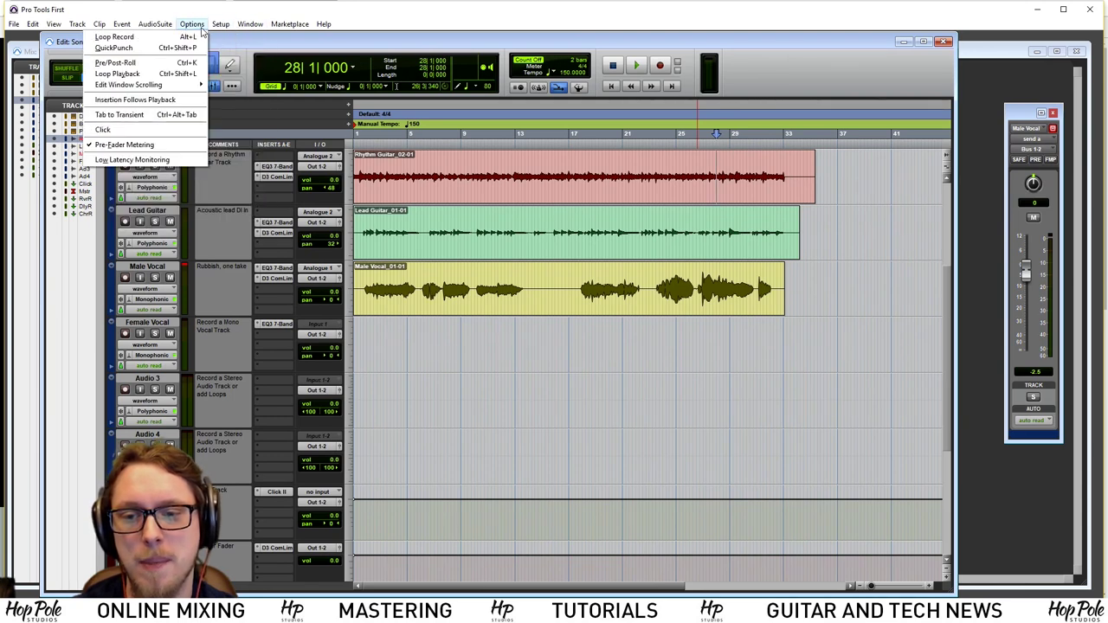
mouse_move(170, 30)
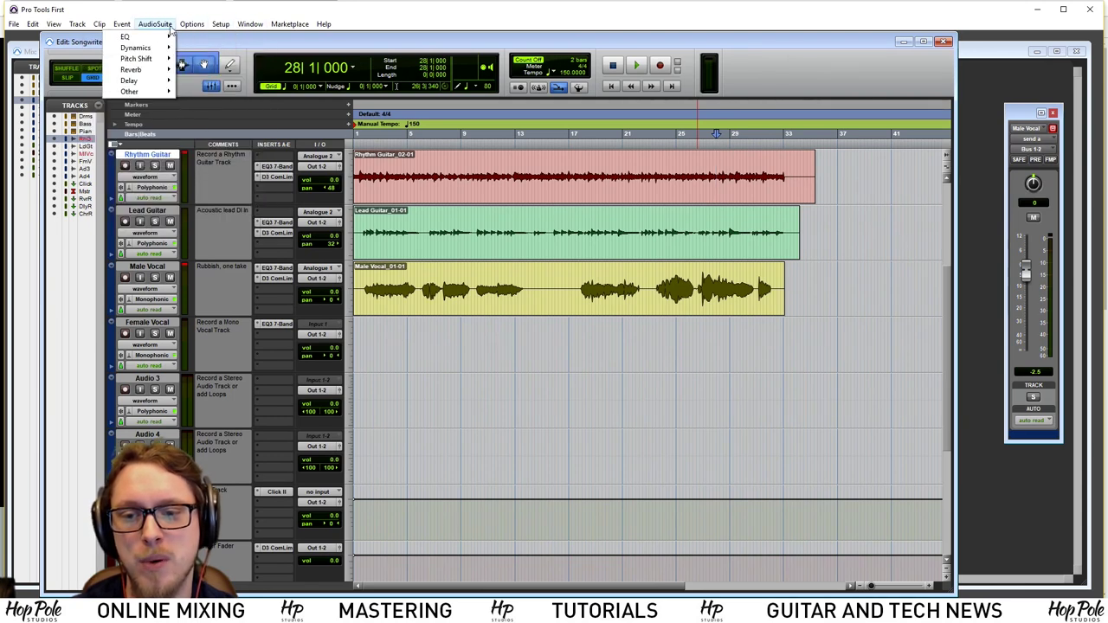
left_click(72, 28)
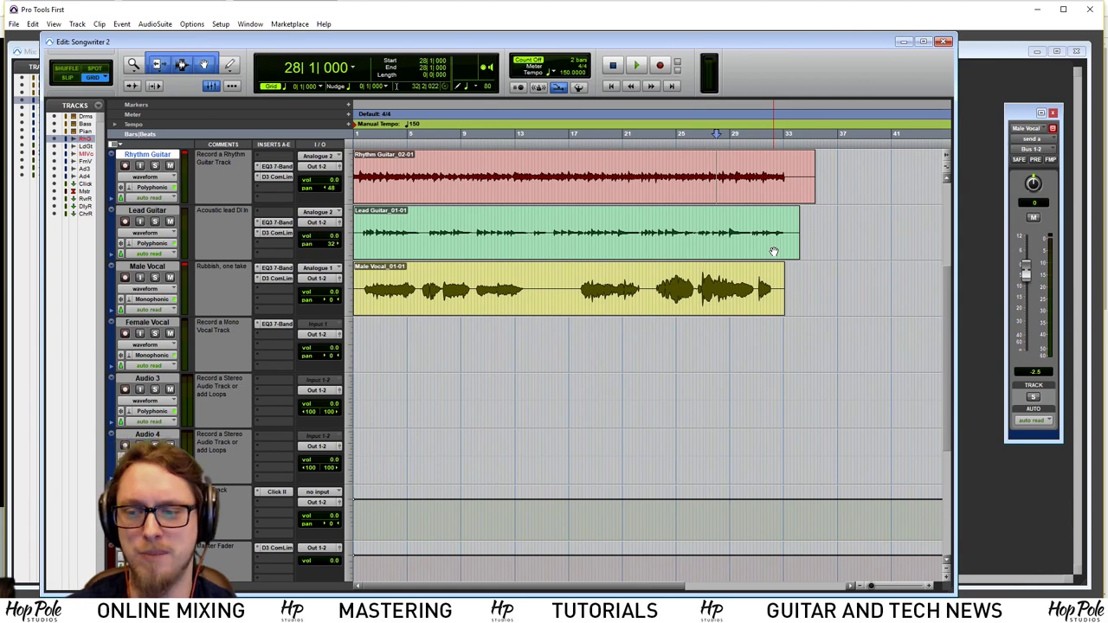